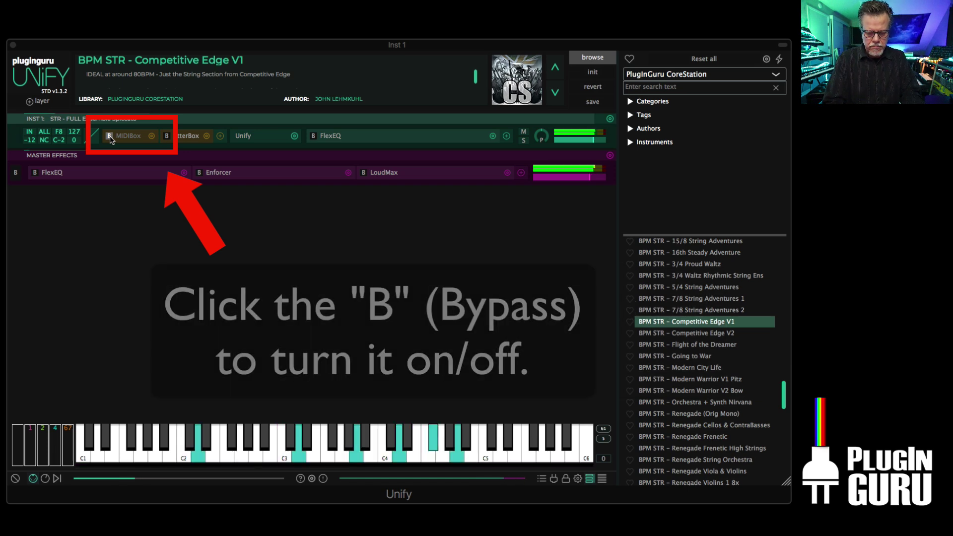
Step: Take the MIDIBox on the INST 1 strings layer out of bypass
left_click(109, 136)
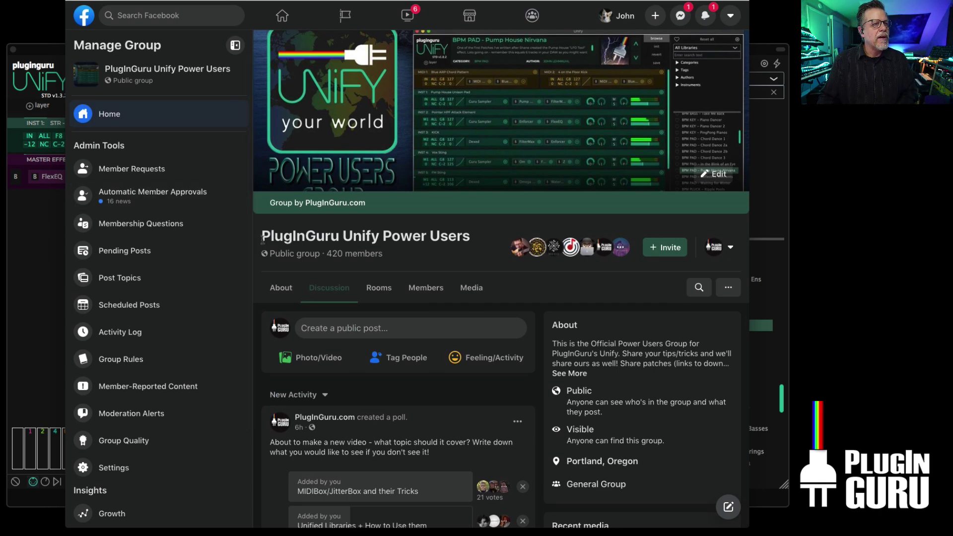
Step: Review the video-topic poll in the PlugInGuru Unify Power Users Facebook group and the PlugInGuru forums and home page
scroll(308, 253, "down", 2)
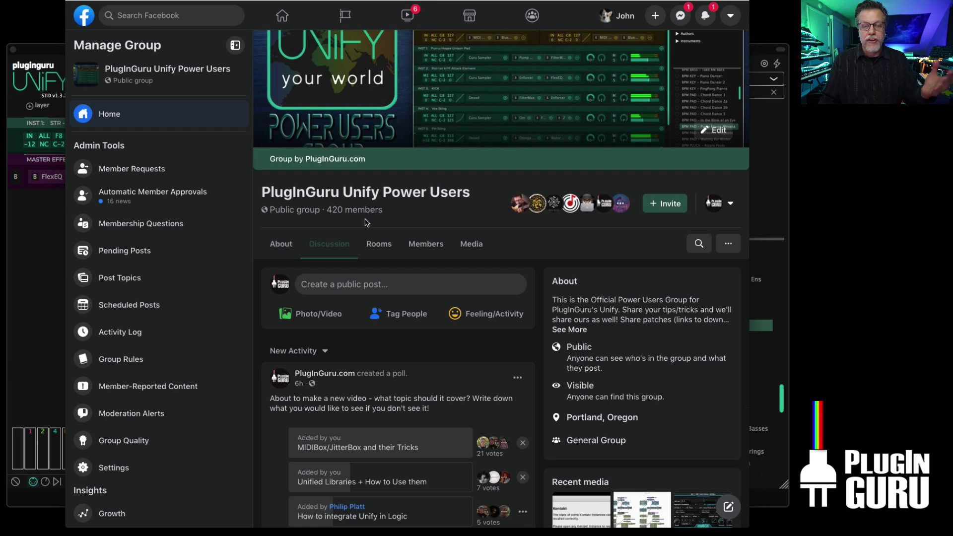
scroll(332, 212, "down", 3)
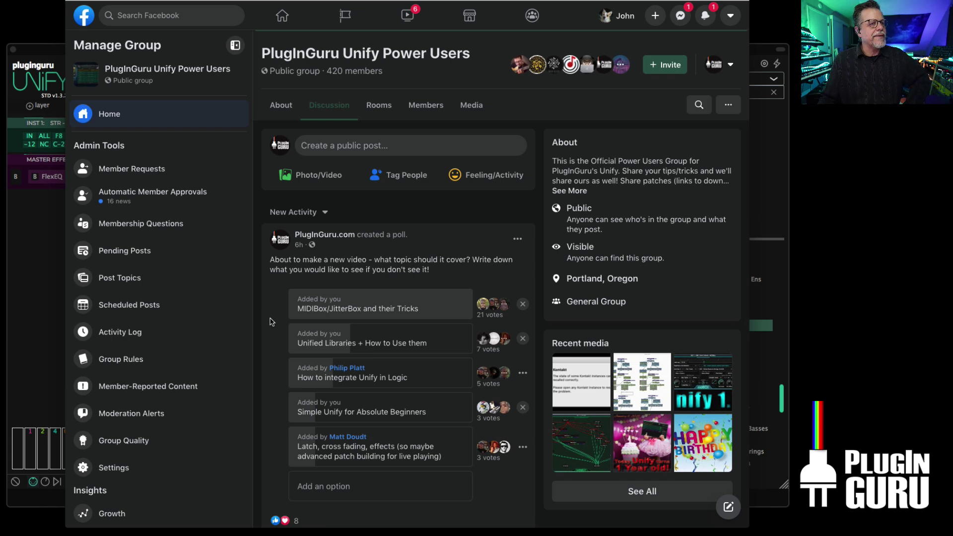
left_click_drag(343, 1, 952, 1)
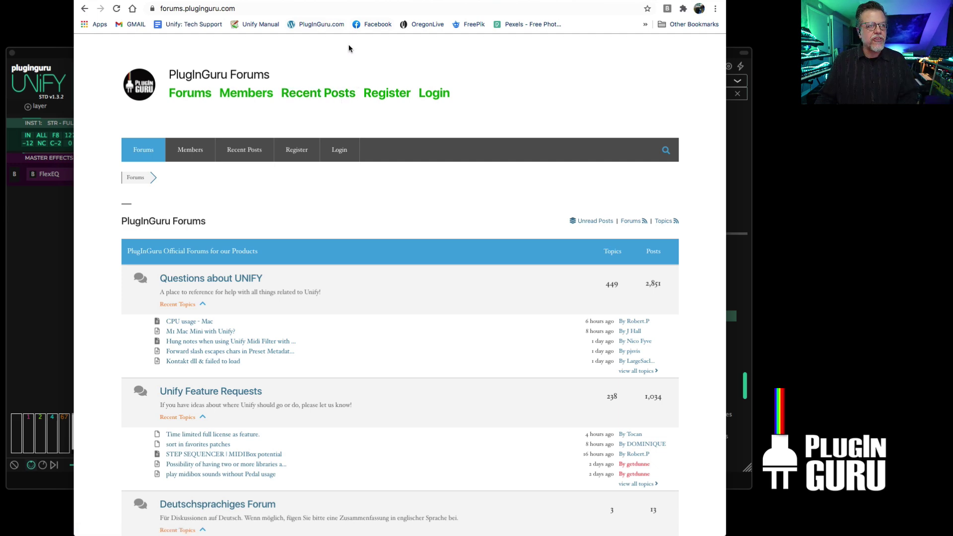
key("super+h")
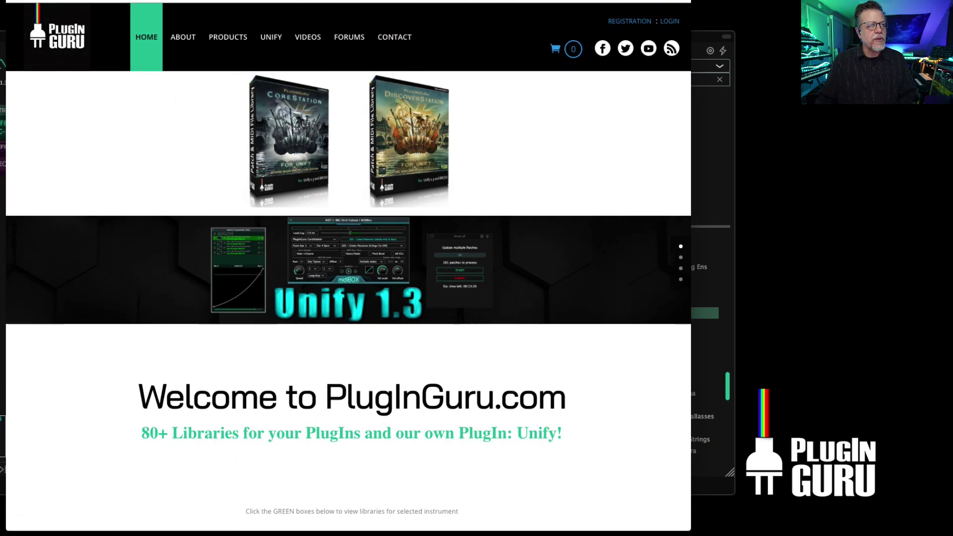
mouse_move(228, 40)
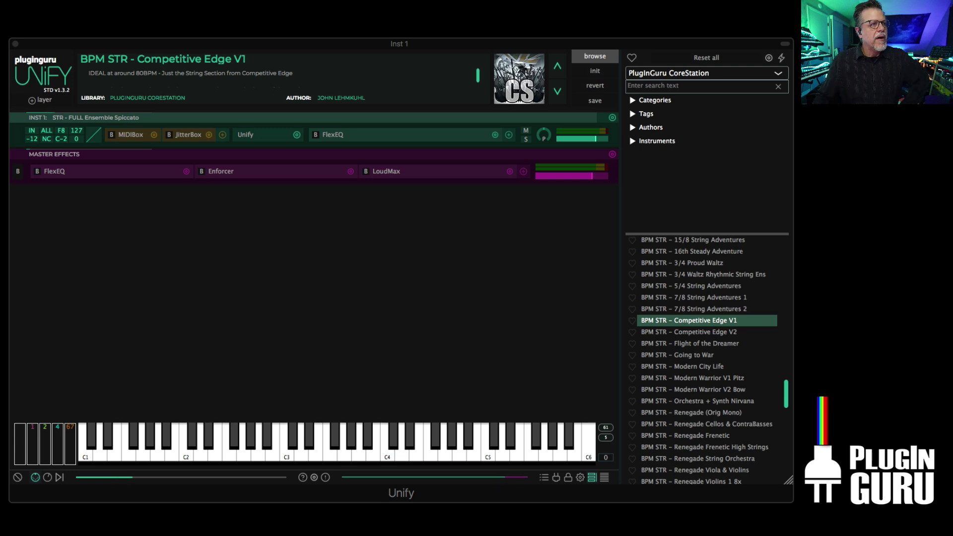
Step: View the JitterBox and MIDIBox windows of the INST 1 layer side by side, then close them
left_click(194, 137)
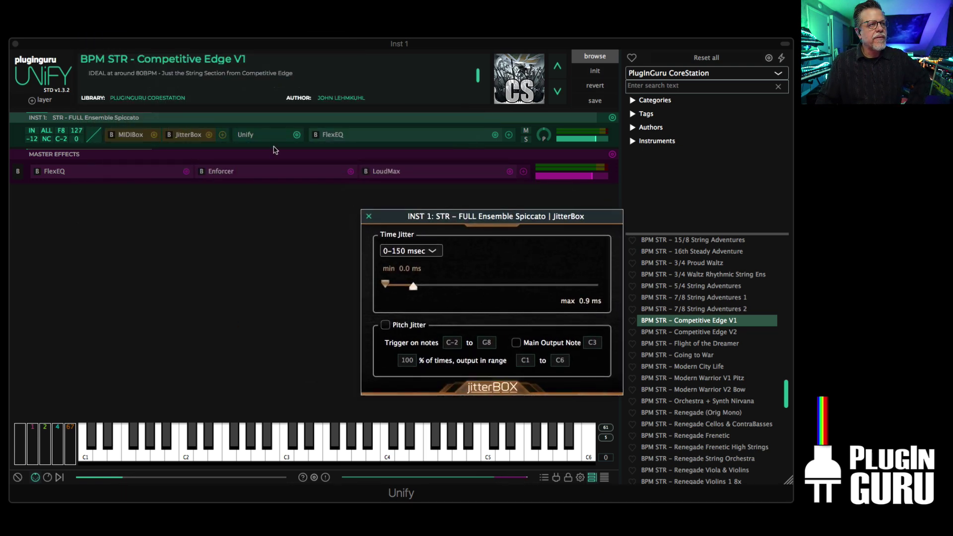
left_click(128, 136)
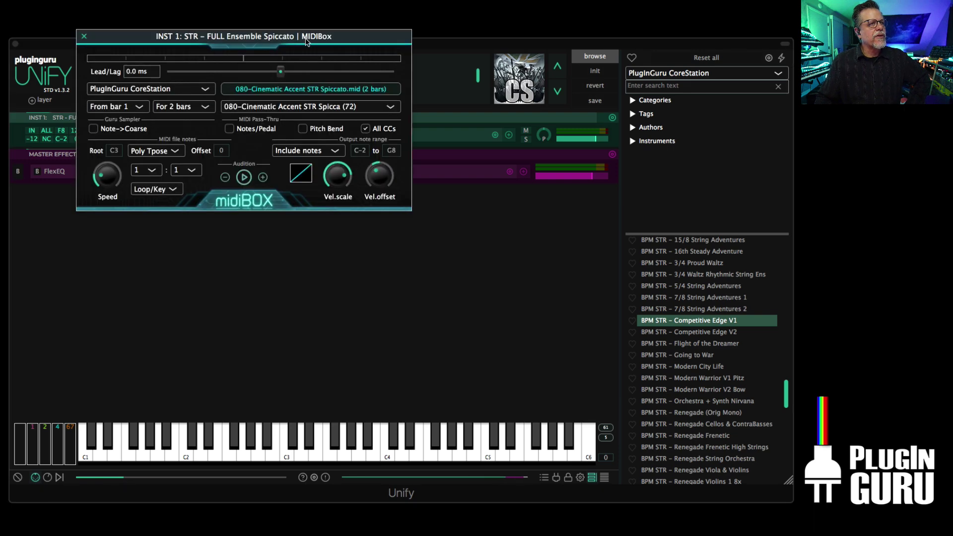
left_click_drag(347, 42, 298, 6)
left_click(428, 45)
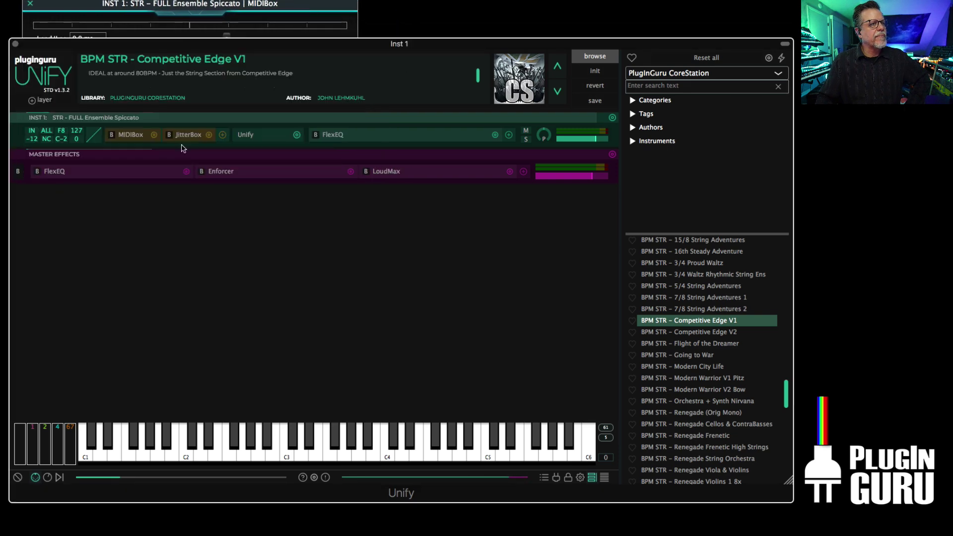
left_click(189, 136)
left_click_drag(289, 6, 284, 218)
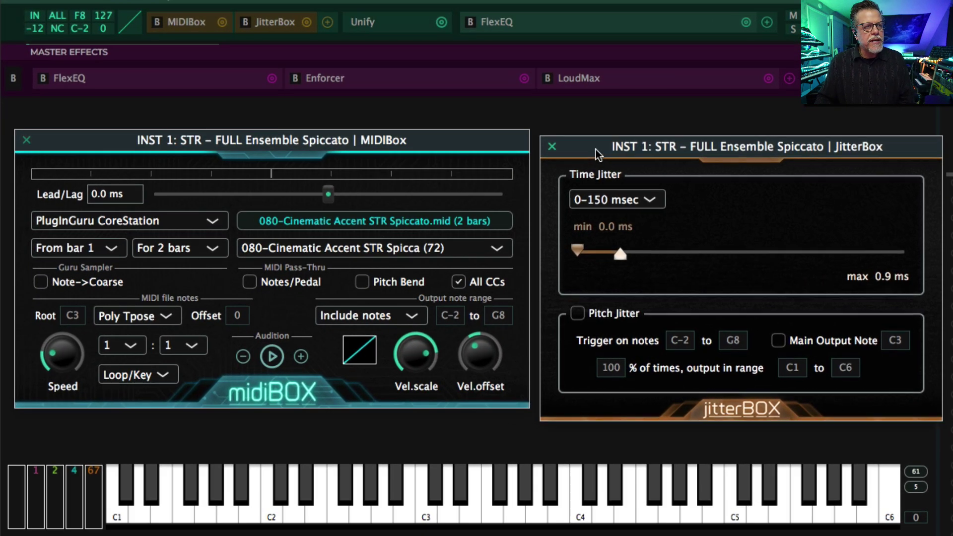
left_click_drag(596, 150, 591, 138)
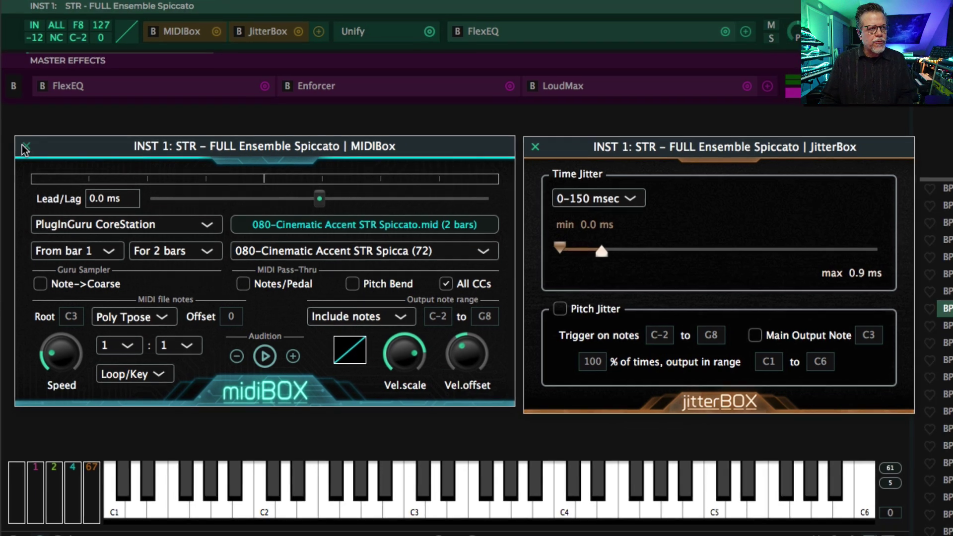
left_click(24, 148)
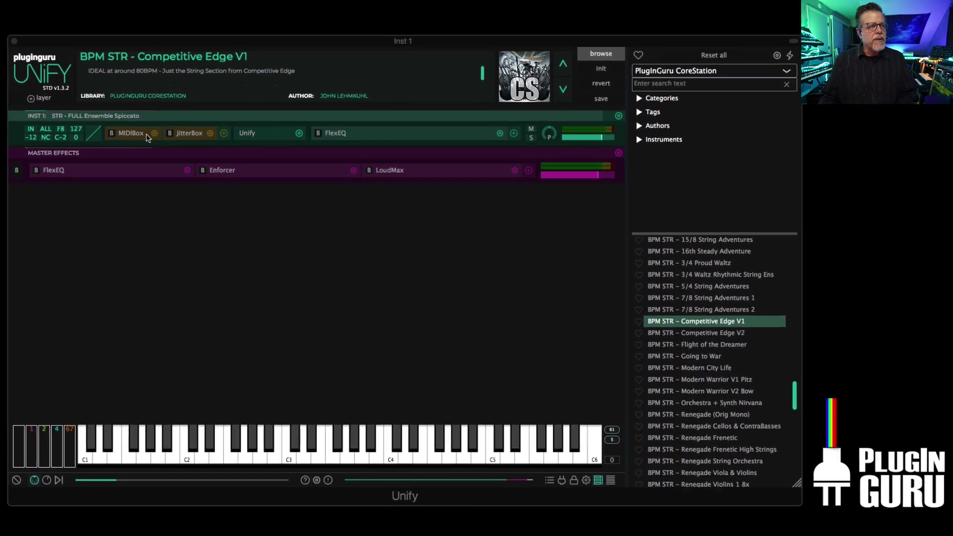
Step: Toggle the MIDIBox bypass on INST 1 to compare the sound with and without it, leaving it bypassed
left_click(110, 137)
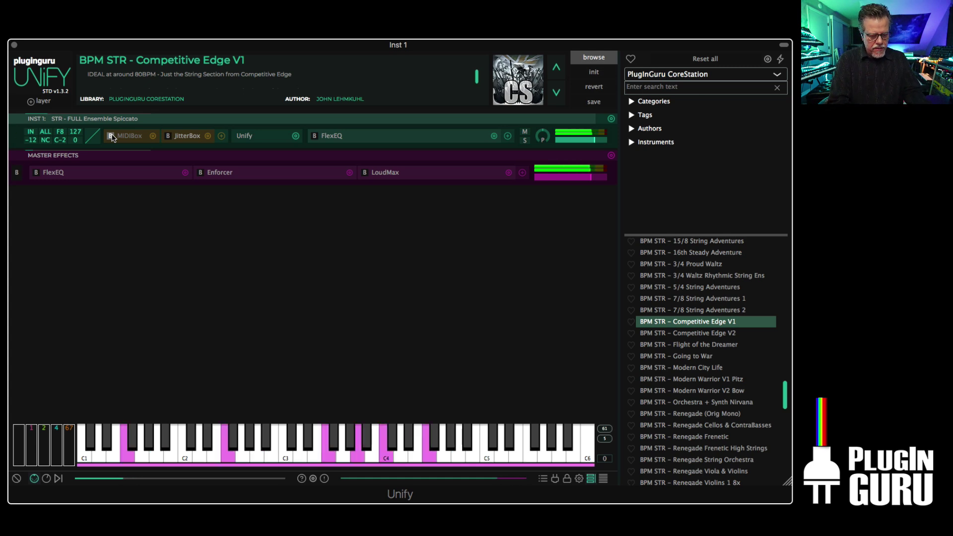
left_click(112, 137)
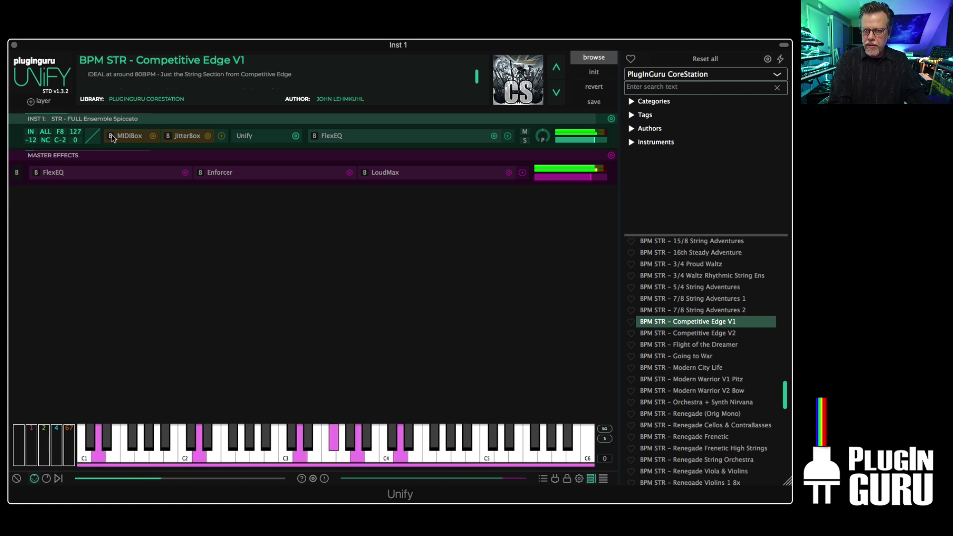
left_click(110, 138)
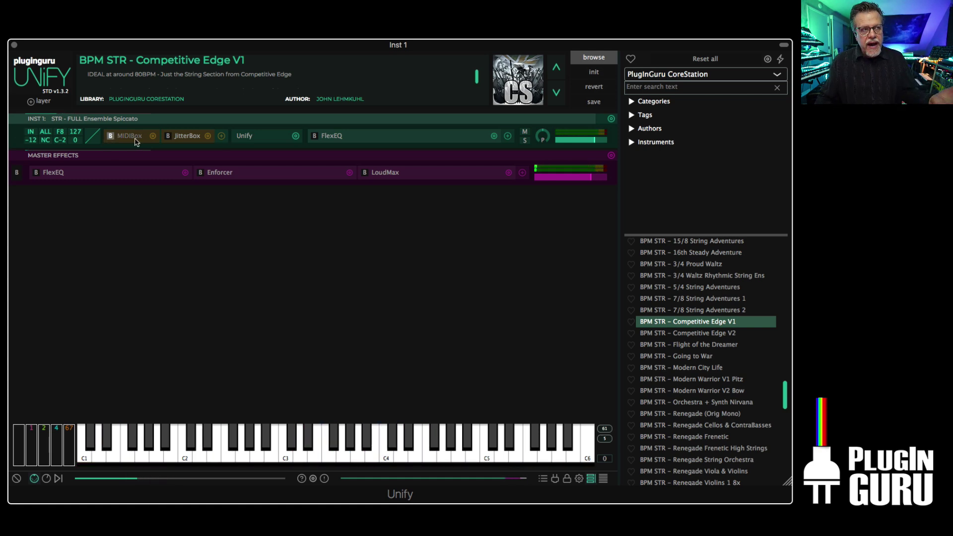
Step: Open the nested Unify patch on INST 1, solo its Violins 1 layer and inspect that layer's BBC Symphony Orchestra instrument
left_click(250, 137)
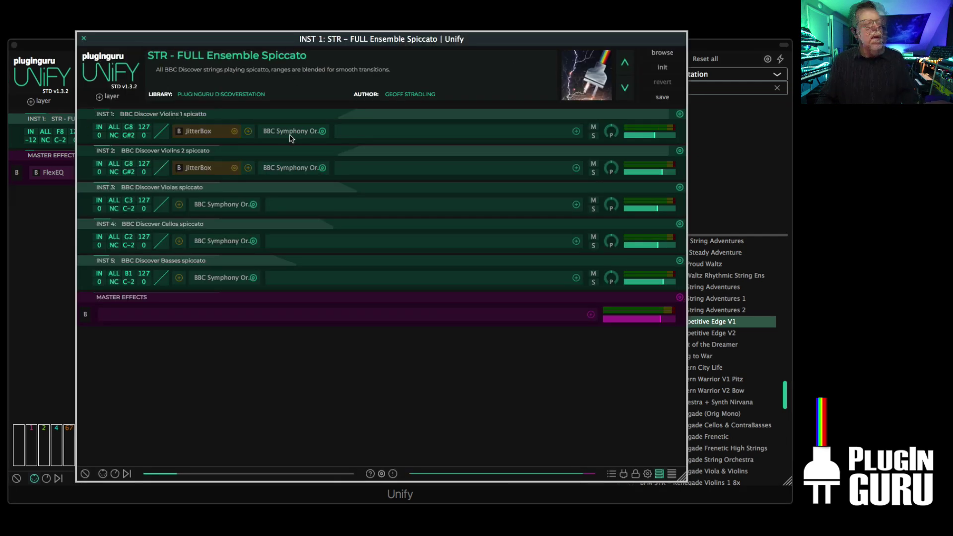
left_click(250, 137)
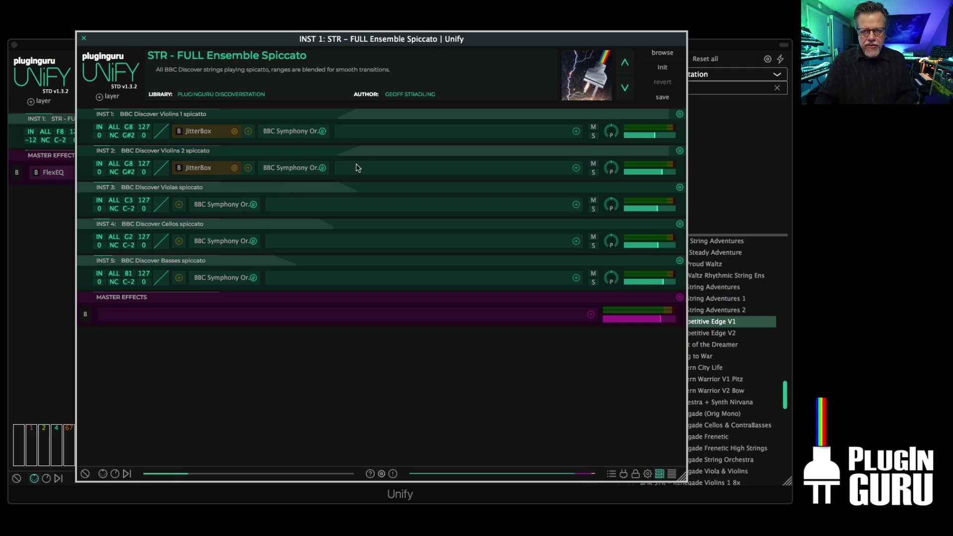
left_click(593, 136)
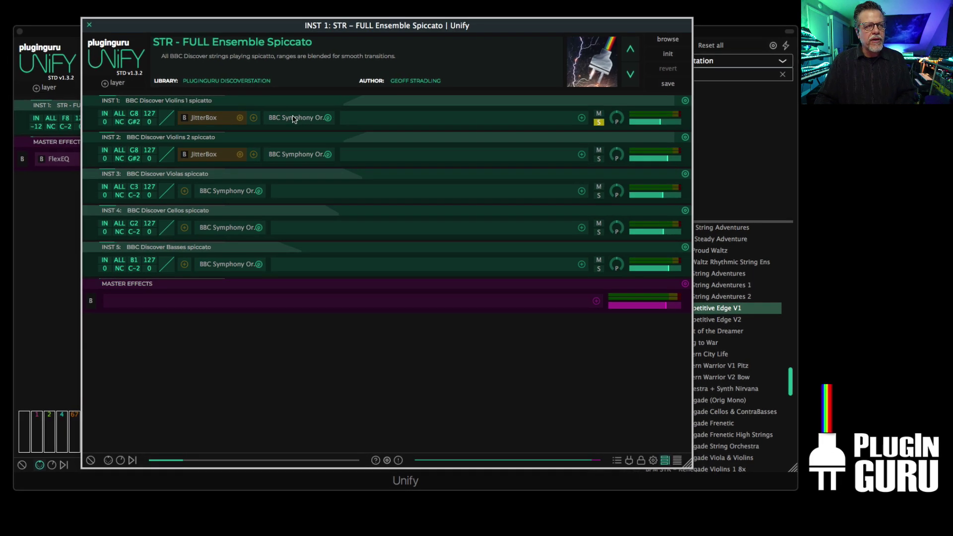
left_click(293, 118)
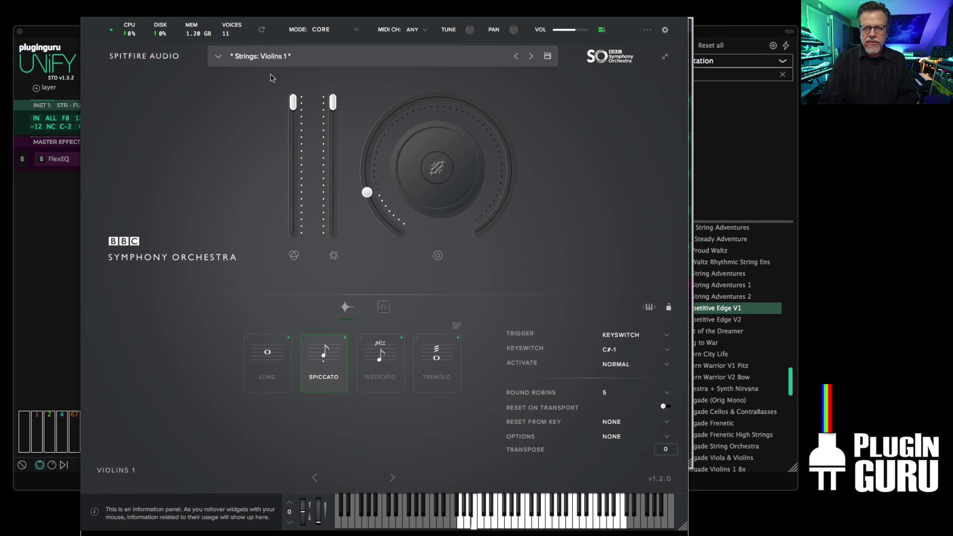
key("super+w")
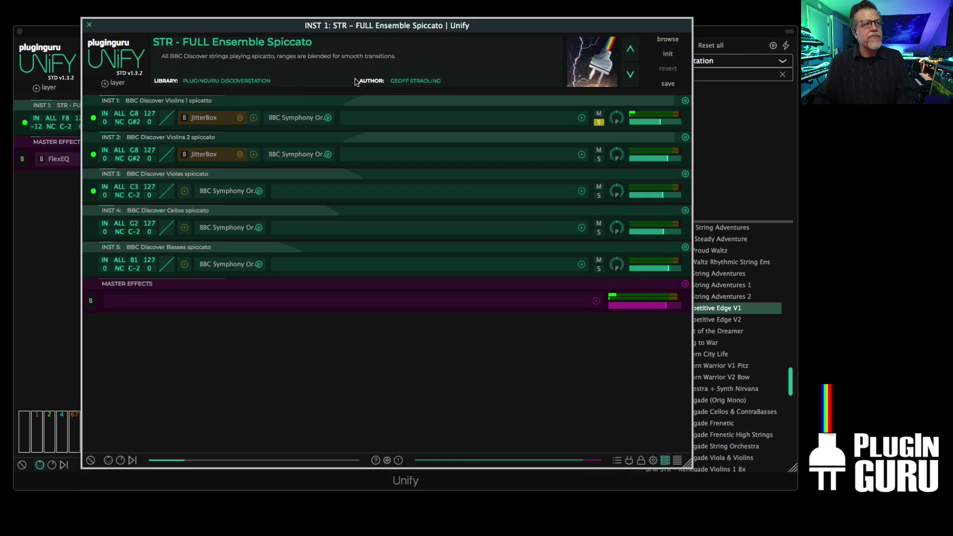
Step: Add the Violas, Cellos and Basses layers to the solo one by one to hear them, then clear all solos
left_click(599, 196)
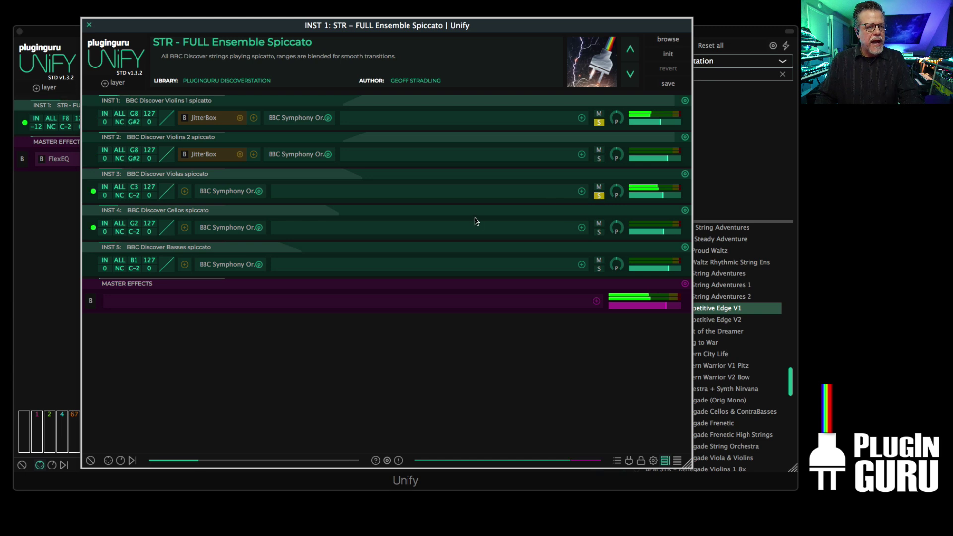
left_click(599, 233)
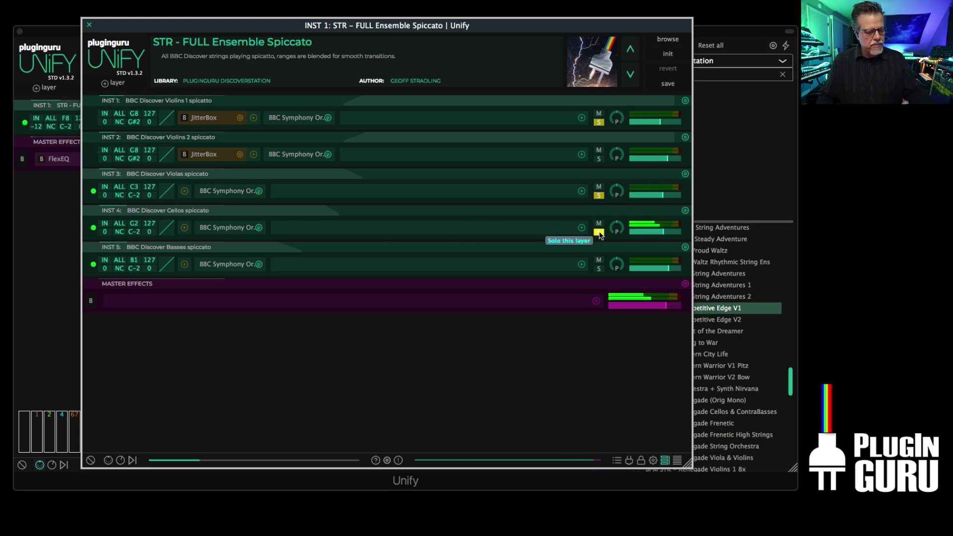
left_click(598, 269)
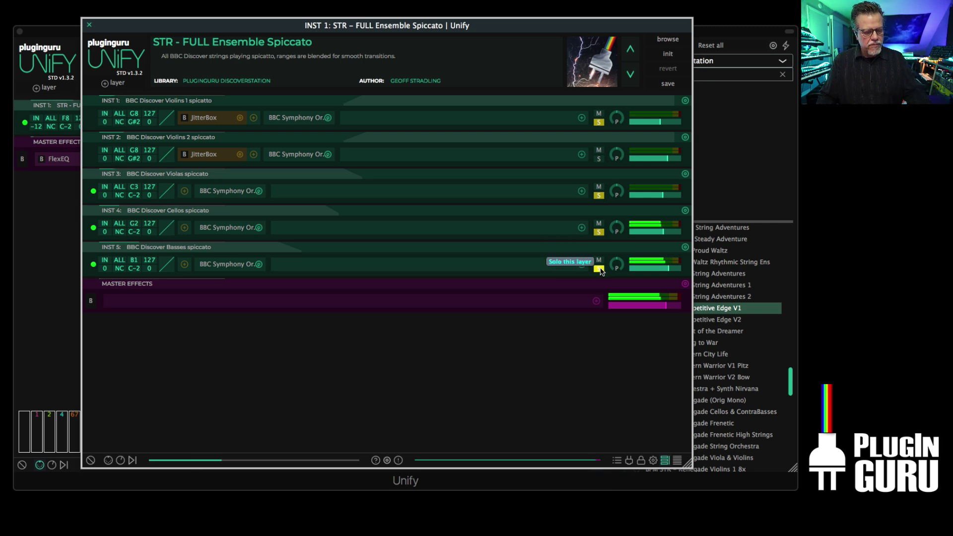
left_click(599, 269)
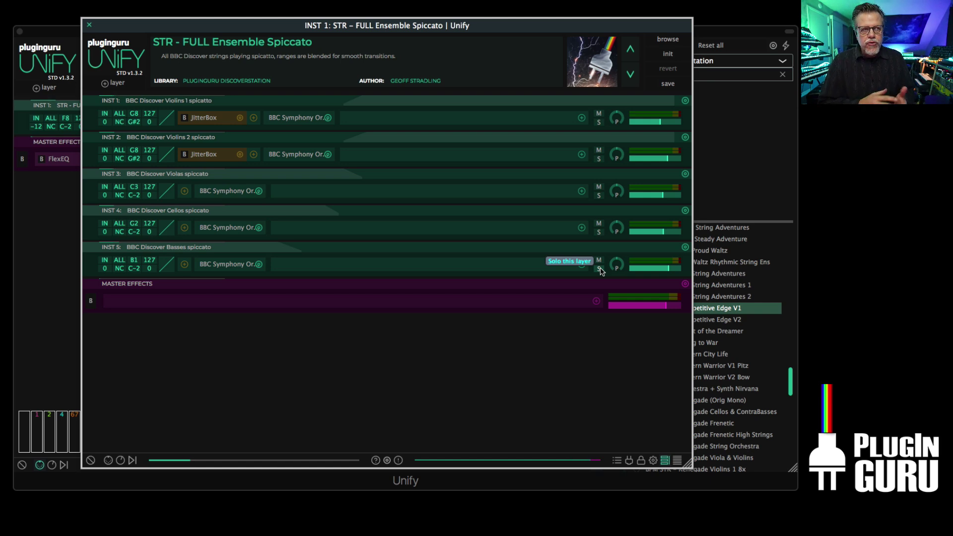
Step: Slightly lower the Violins 2 layer's volume and raise the Violas layer's, then close the nested strings patch
left_click_drag(667, 157, 666, 160)
mouse_move(665, 198)
left_mouse_down()
mouse_move(651, 199)
mouse_move(666, 199)
left_mouse_up()
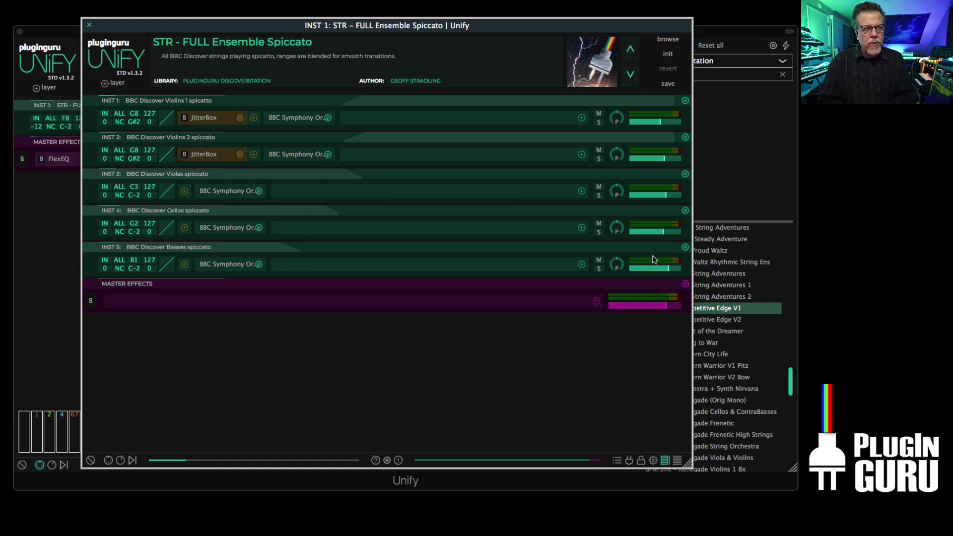
key("super+w")
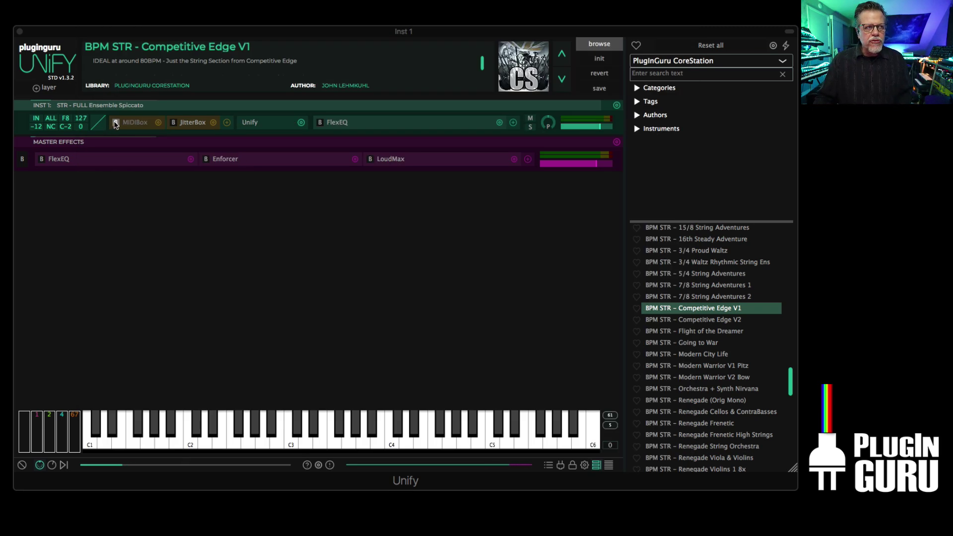
Step: Turn the MIDIBox on INST 1 back on, open its window and try shifting the Lead/Lag timing
left_click(116, 124)
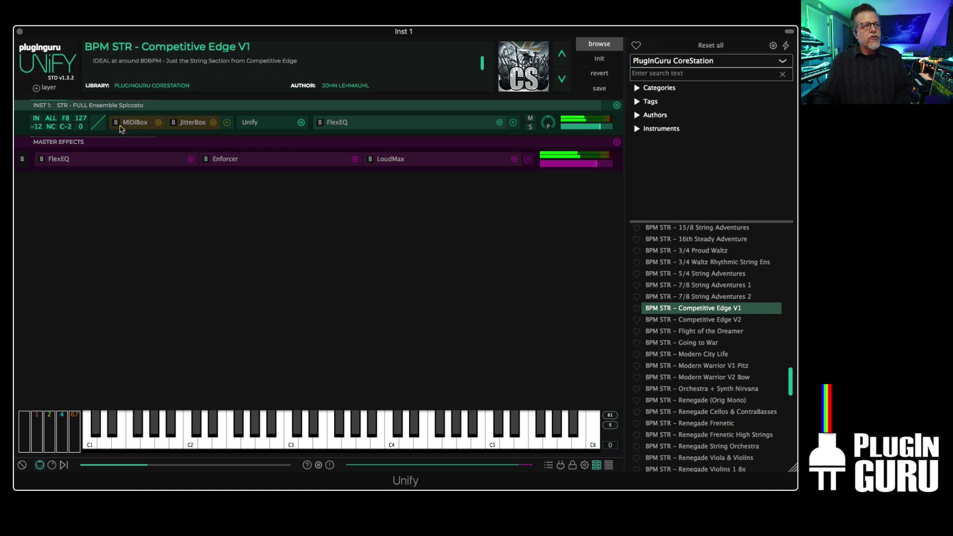
double_click(130, 123)
left_click_drag(239, 205, 329, 203)
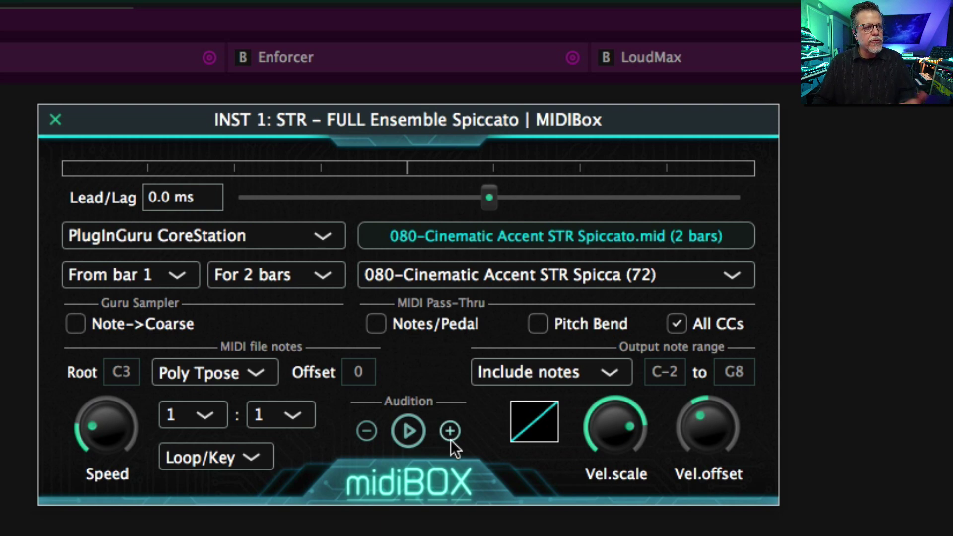
left_click(493, 198)
left_click_drag(493, 197, 473, 201)
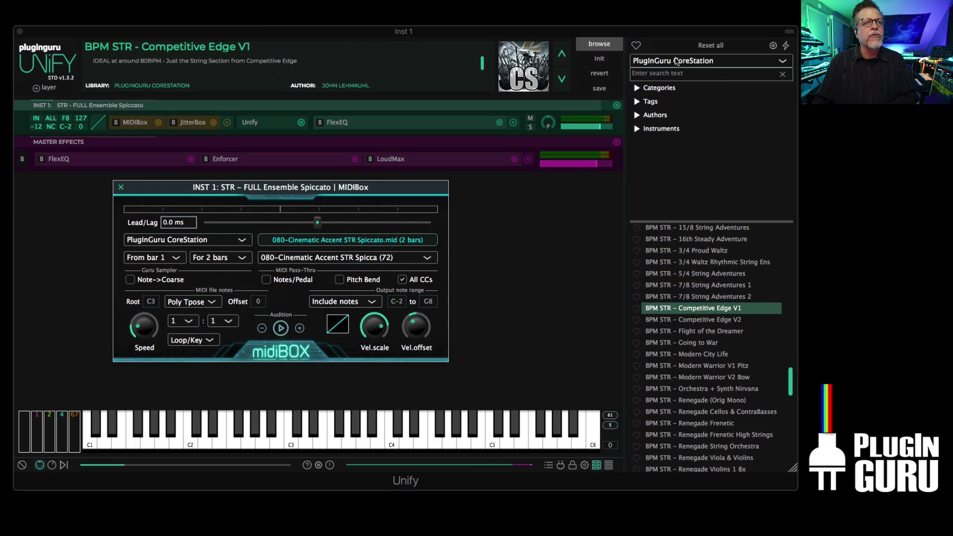
Step: Add BPM DRUM - Hip Skip Everyday from the PlugInGuru CloudCity V1 library as a Unify / No Pitch Shift layer
left_click(915, 0)
left_click(685, 89)
scroll(710, 392, "down", 10)
right_click(699, 327)
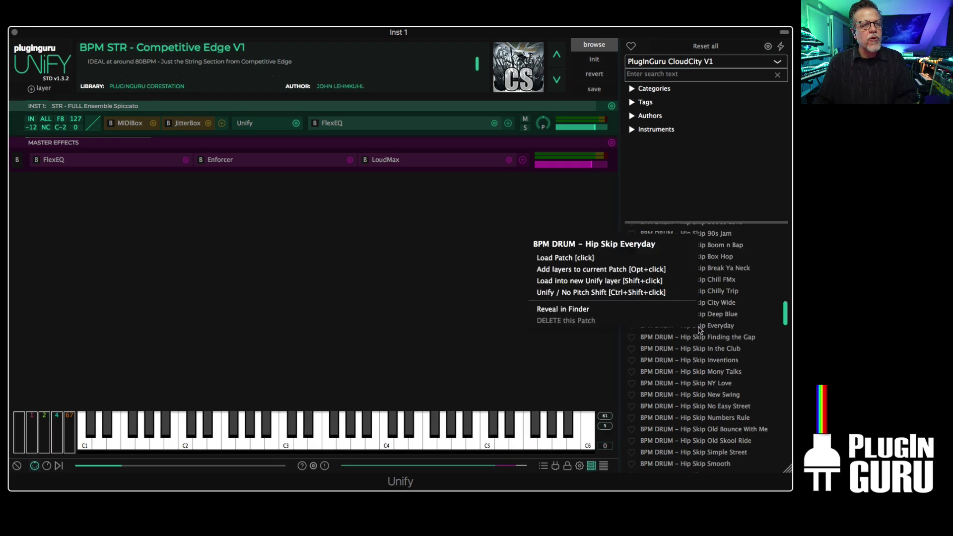
left_click(601, 293)
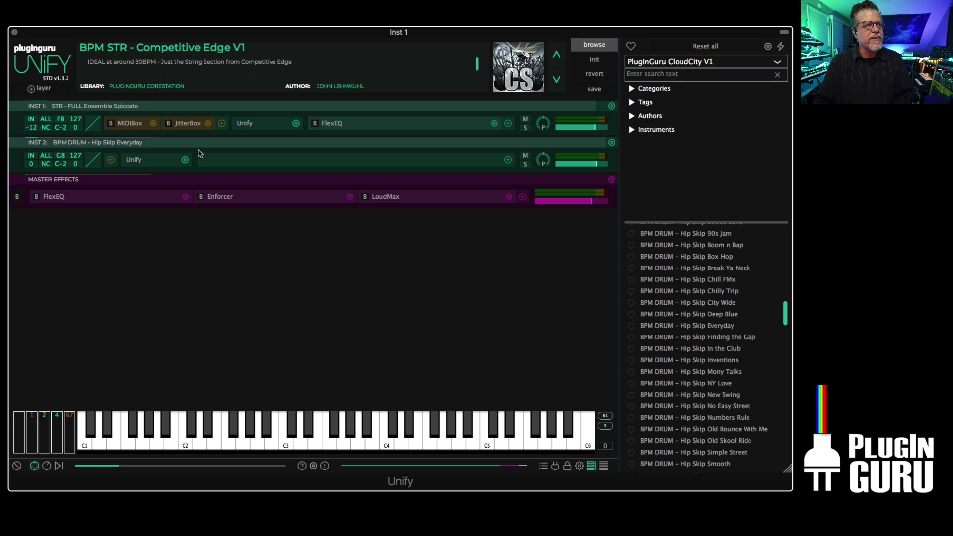
Step: In the nested Hip Skip Everyday drum patch, take the master effects out of bypass and enable Note->Coarse in its MIDIBox
left_click(135, 160)
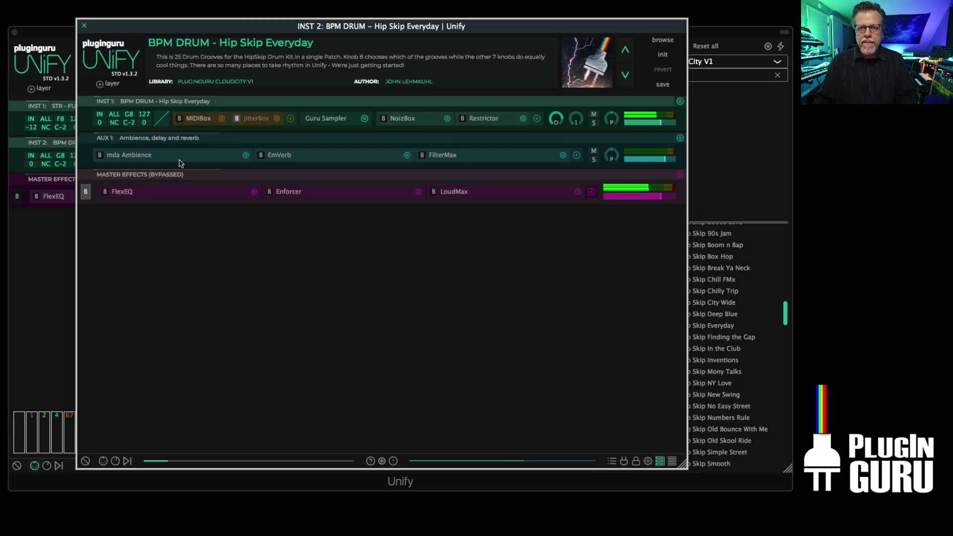
left_click(87, 193)
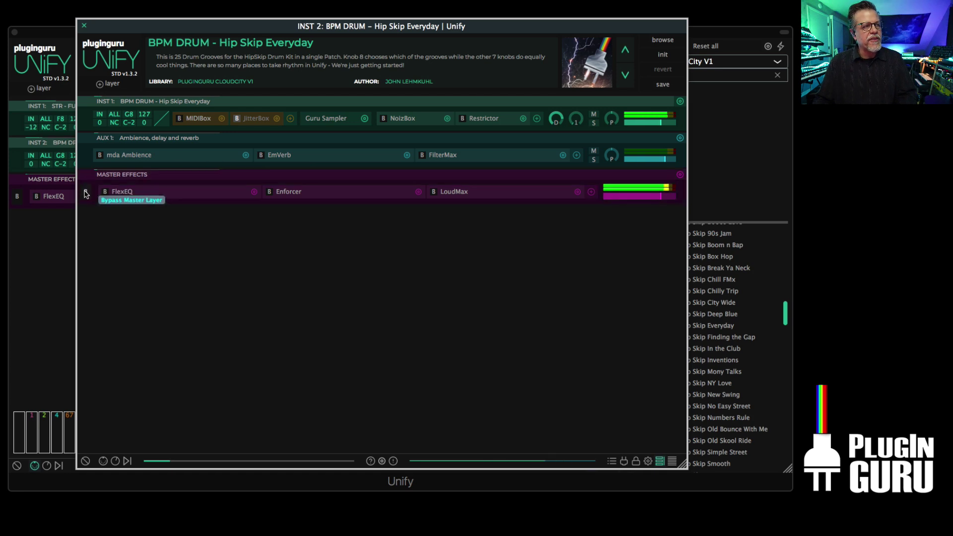
double_click(194, 119)
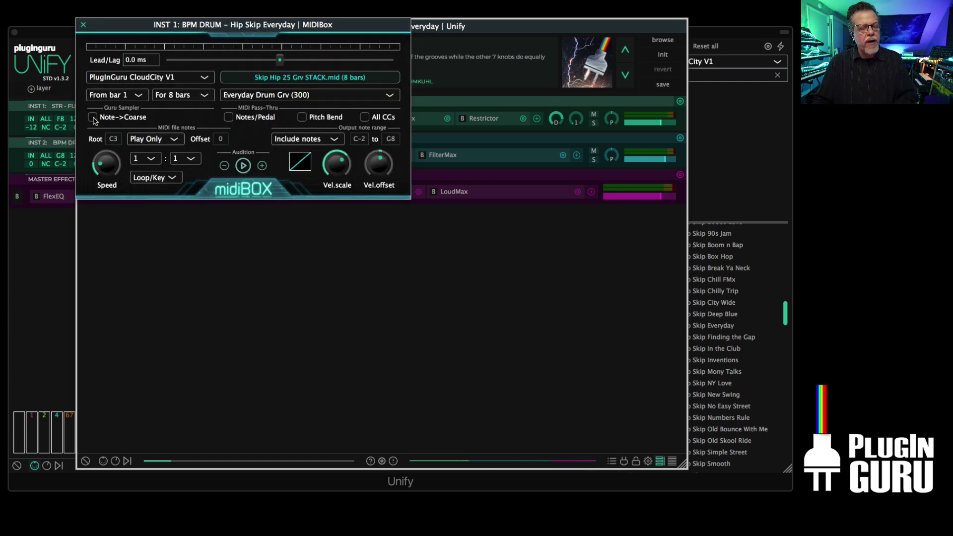
left_click(132, 120)
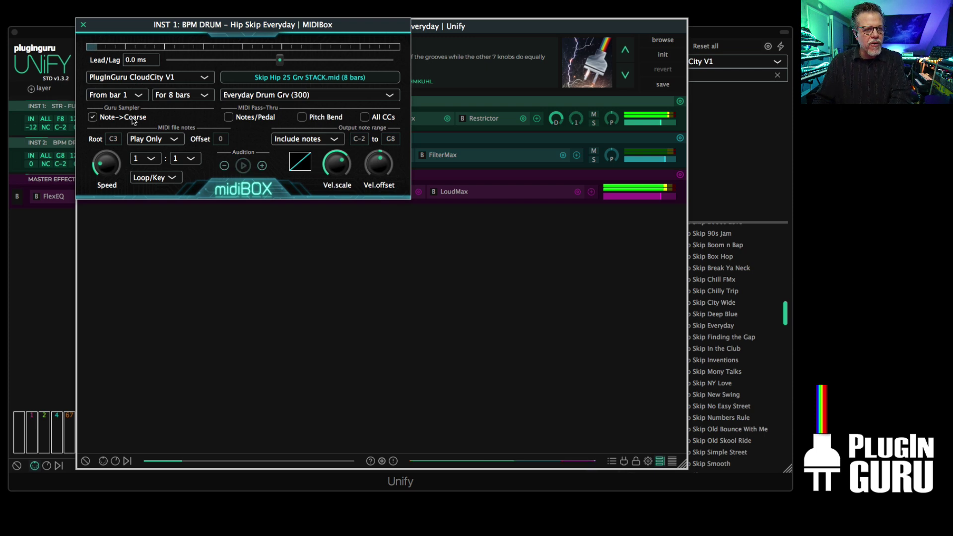
Step: Show the keyboard in the nested Hip Skip Everyday patch, reopen its MIDIBox and audition the groove with Note->Coarse on
left_click(98, 466)
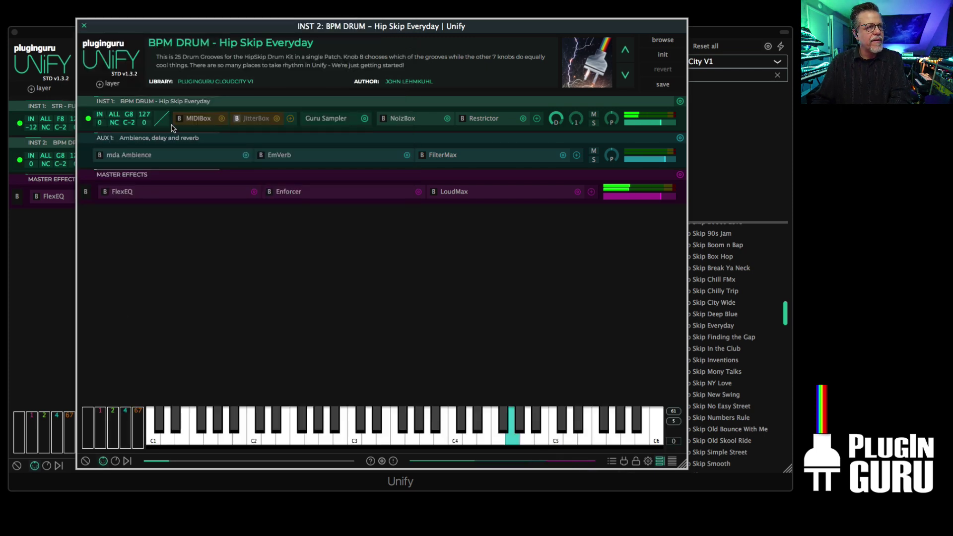
left_click(191, 119)
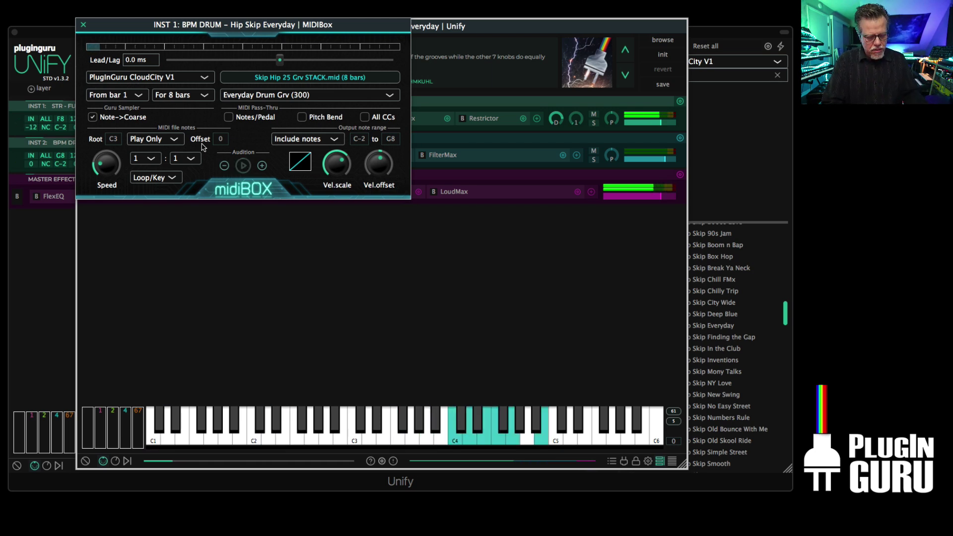
key("space")
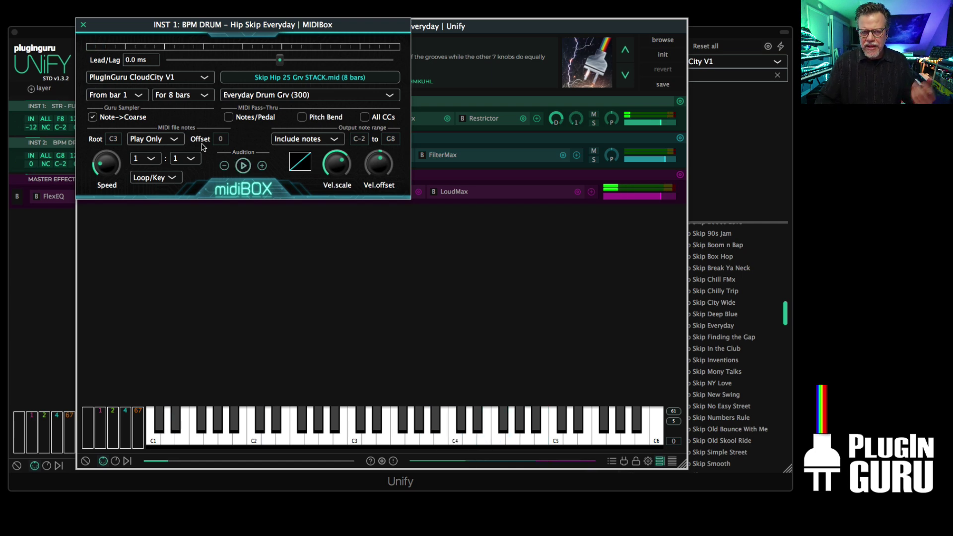
key("space")
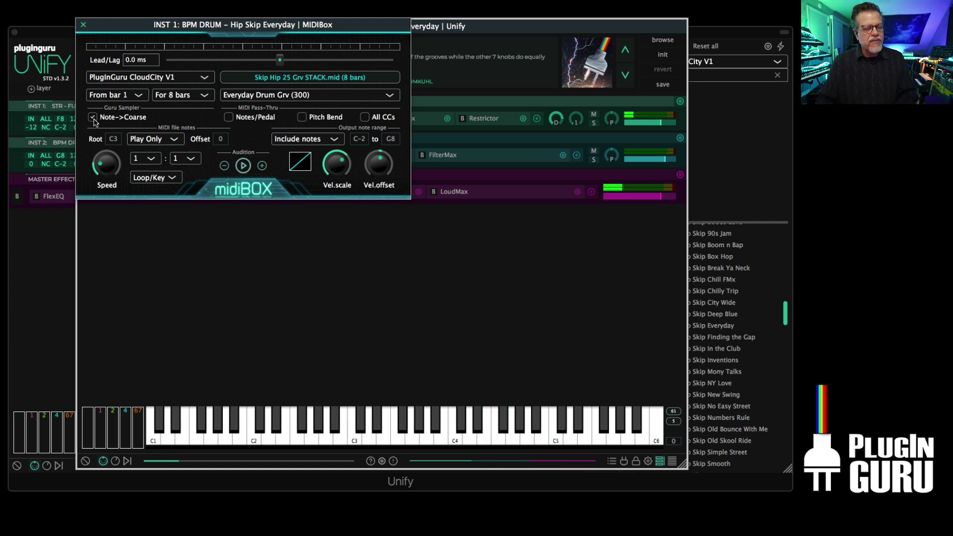
key("space")
Step: Turn off Note->Coarse in the drum groove's MIDIBox, audition the groove and close the nested drum patch
left_click(93, 119)
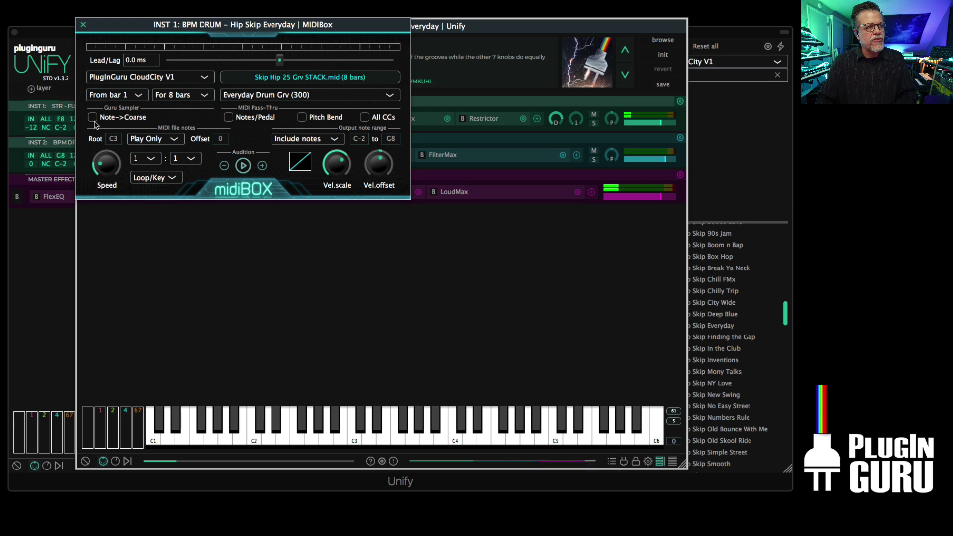
key("space")
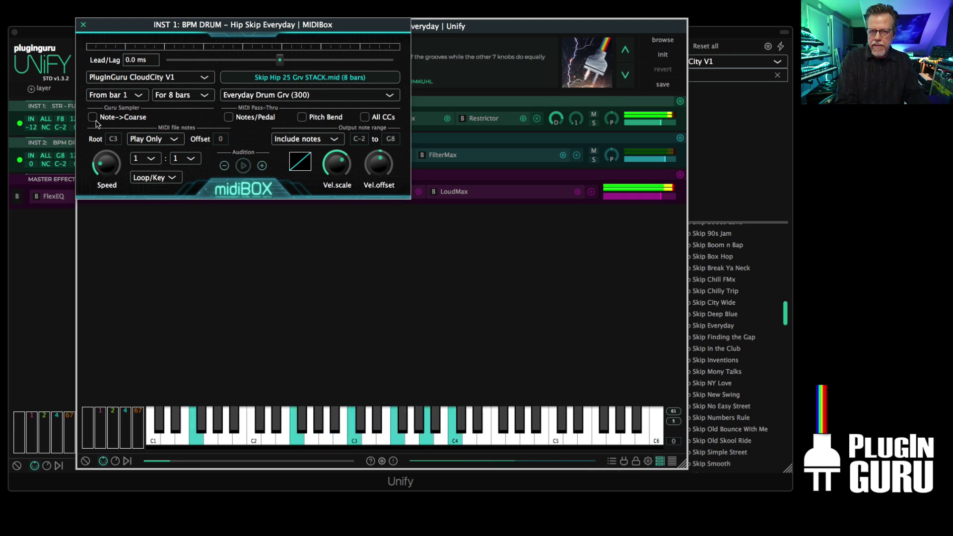
key("space")
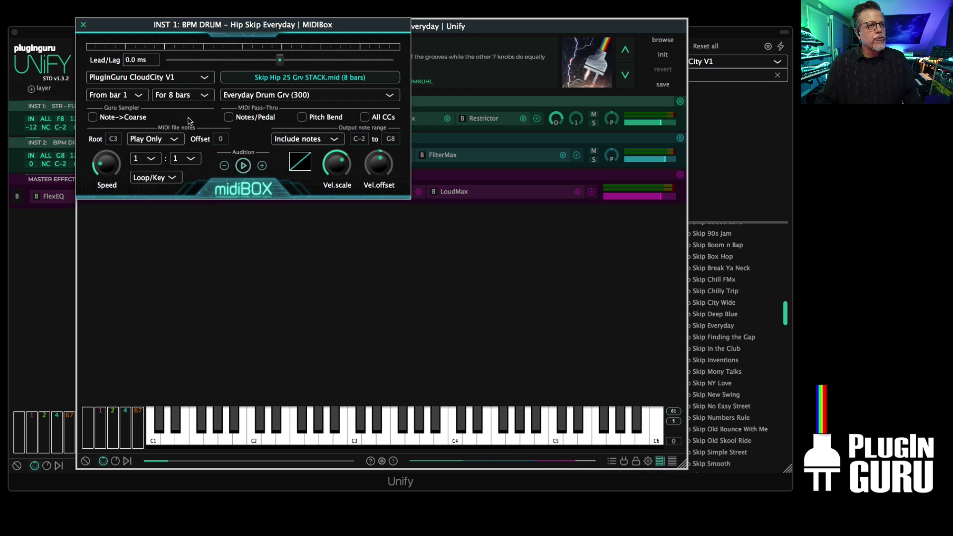
key("Escape")
key("Escape")
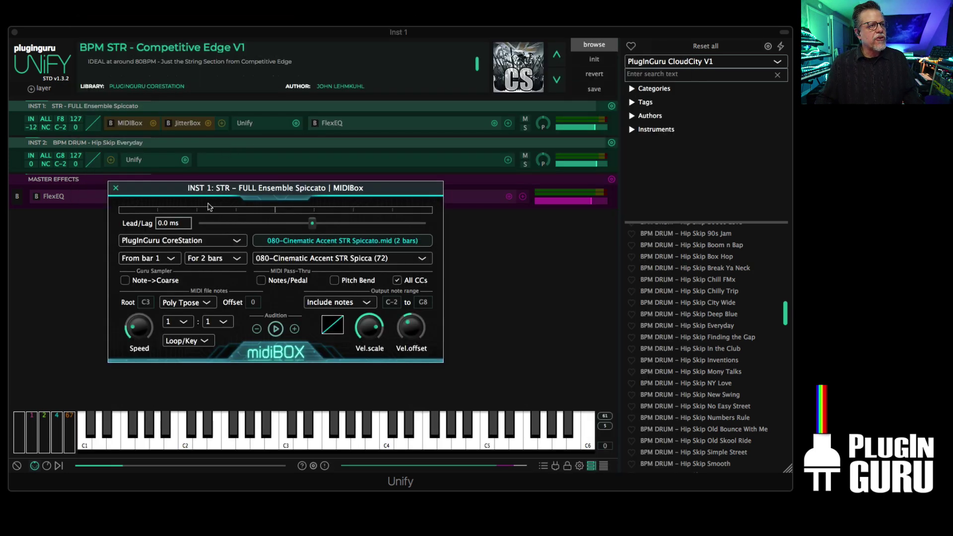
Step: Try a Lead/Lag of -46.6 ms in the INST 1 strings MIDIBox during playback and return it to 0.0 ms
left_click_drag(194, 188, 288, 178)
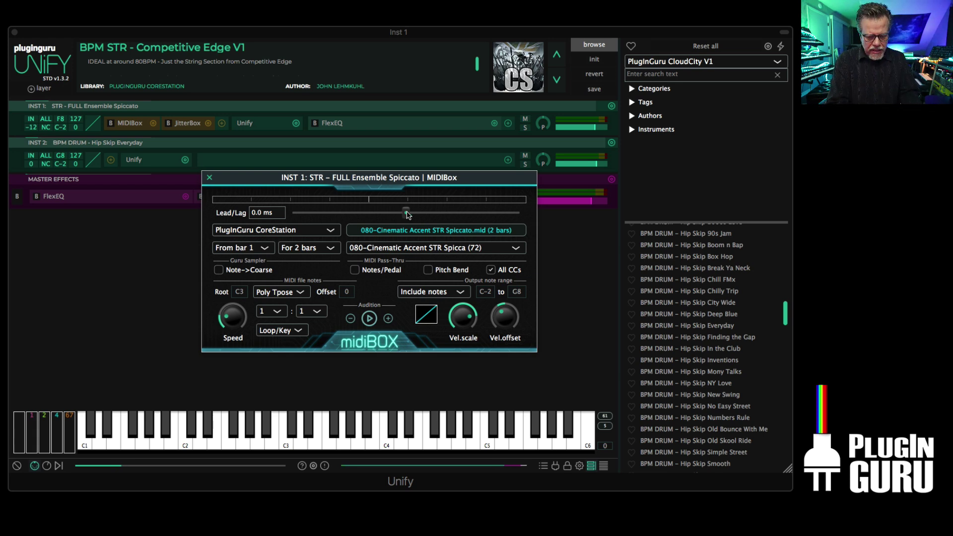
left_click_drag(408, 214, 361, 202)
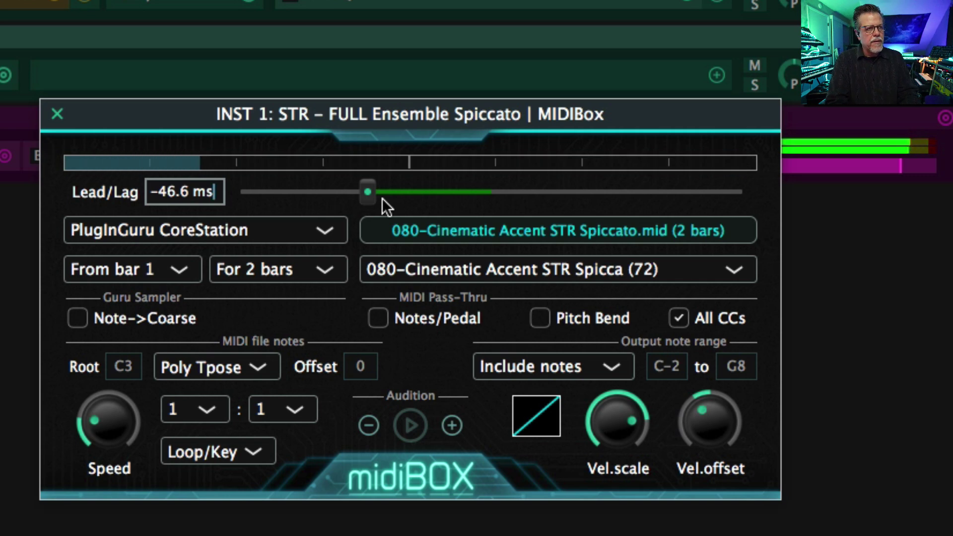
key("space")
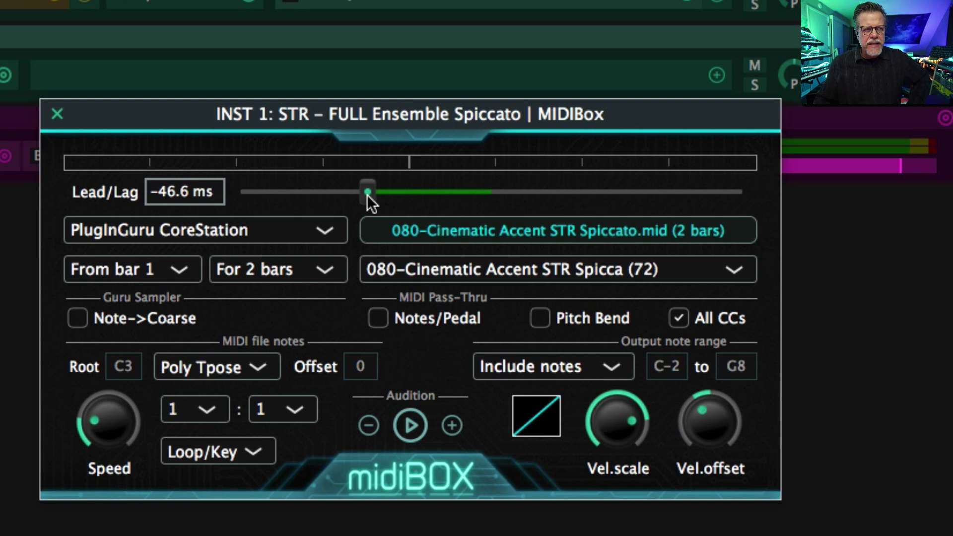
left_click_drag(373, 192, 490, 217)
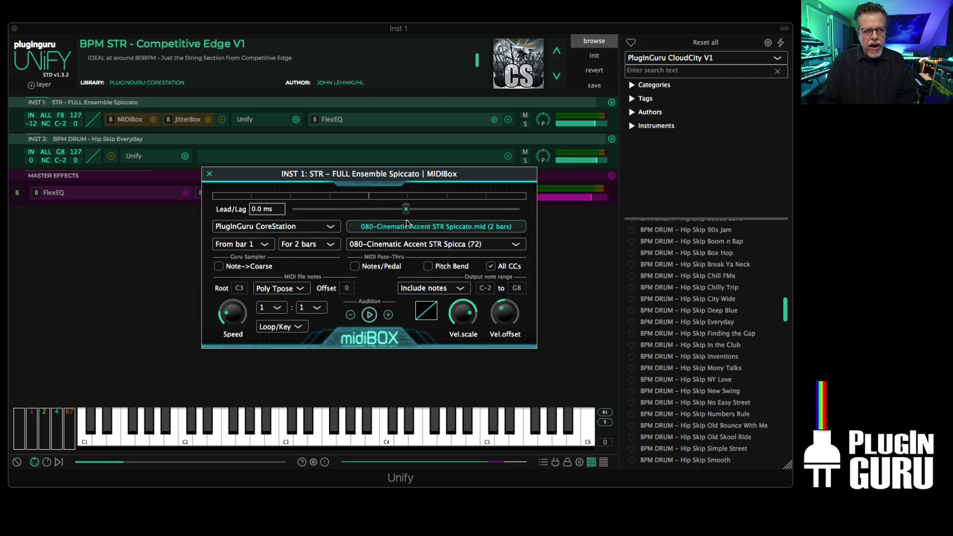
mouse_move(406, 209)
left_mouse_down()
mouse_move(355, 213)
mouse_move(406, 214)
left_mouse_up()
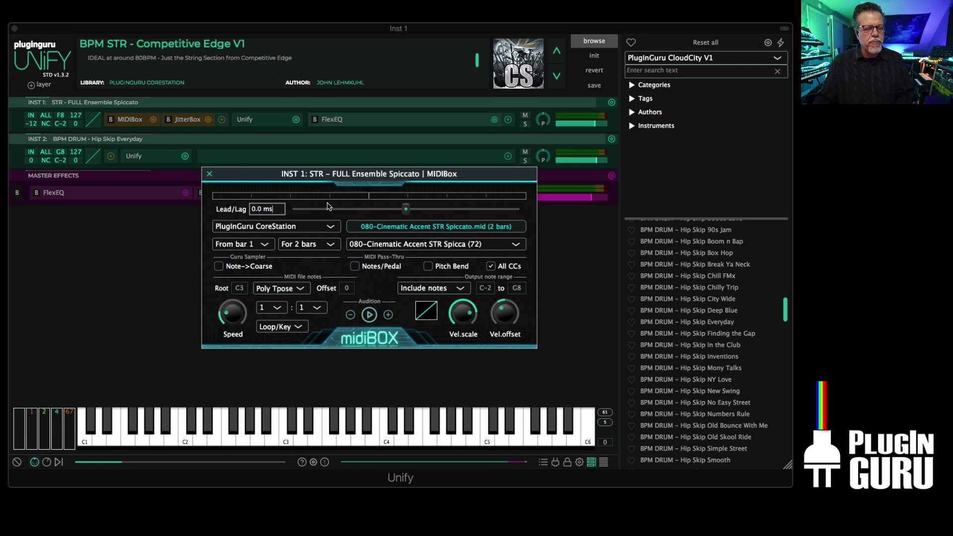
mouse_move(406, 209)
left_mouse_down()
mouse_move(346, 210)
mouse_move(403, 209)
left_mouse_up()
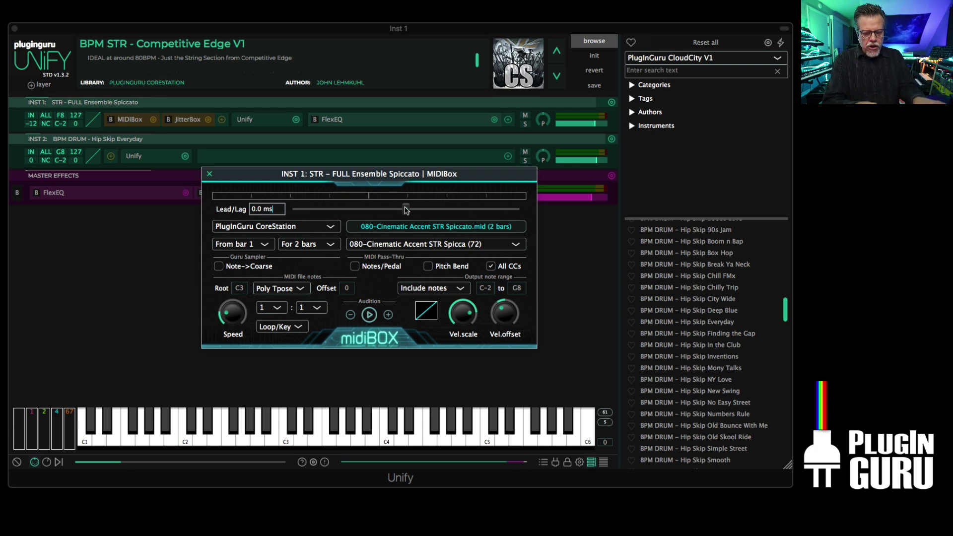
Step: Try a Lead/Lag of -139.0 ms in the strings MIDIBox and reset it to 0.0 ms
left_click_drag(407, 210, 331, 215)
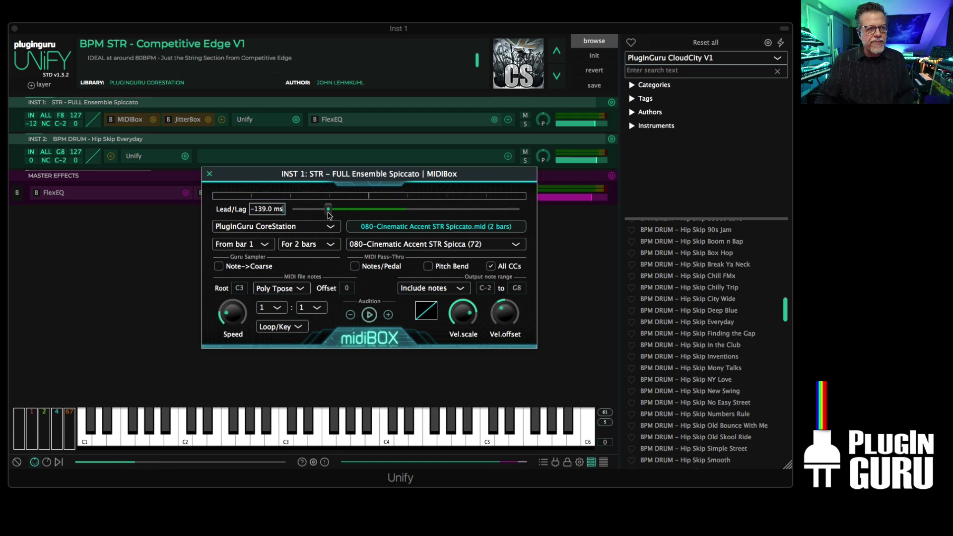
left_click_drag(328, 212, 406, 214)
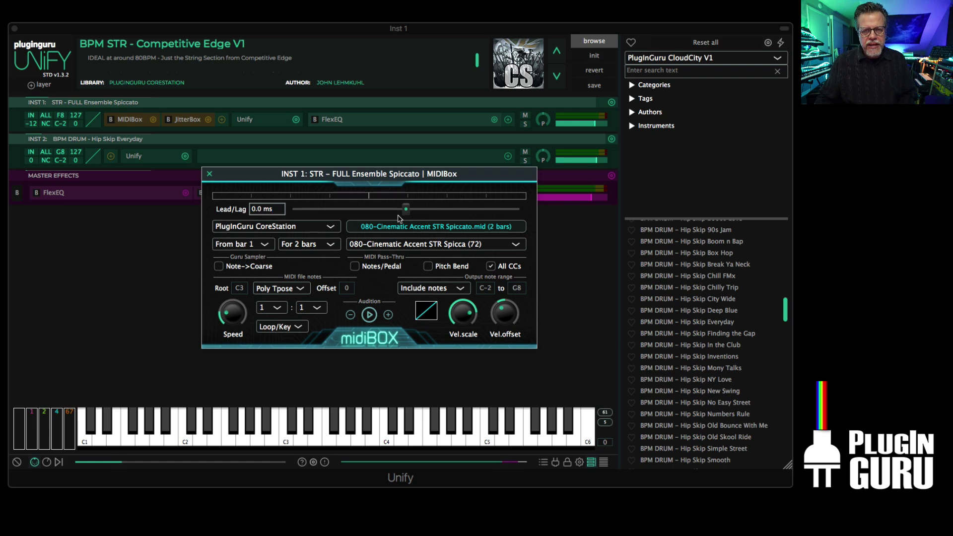
mouse_move(409, 212)
left_mouse_down()
mouse_move(331, 213)
mouse_move(443, 214)
mouse_move(406, 214)
left_mouse_up()
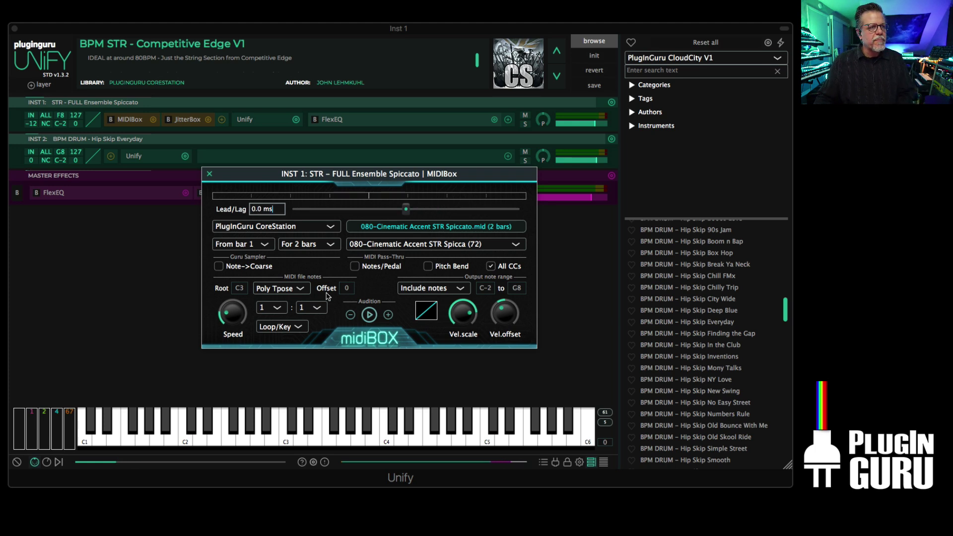
Step: Switch the strings MIDIBox library to PlugInGuru CoreStation JL and look through its start bar and bar length options
left_click(272, 227)
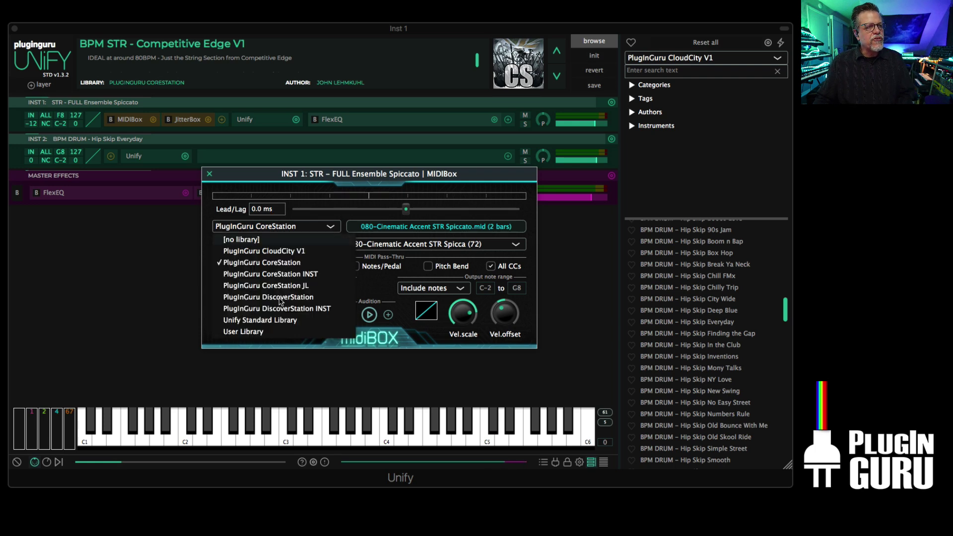
left_click(271, 287)
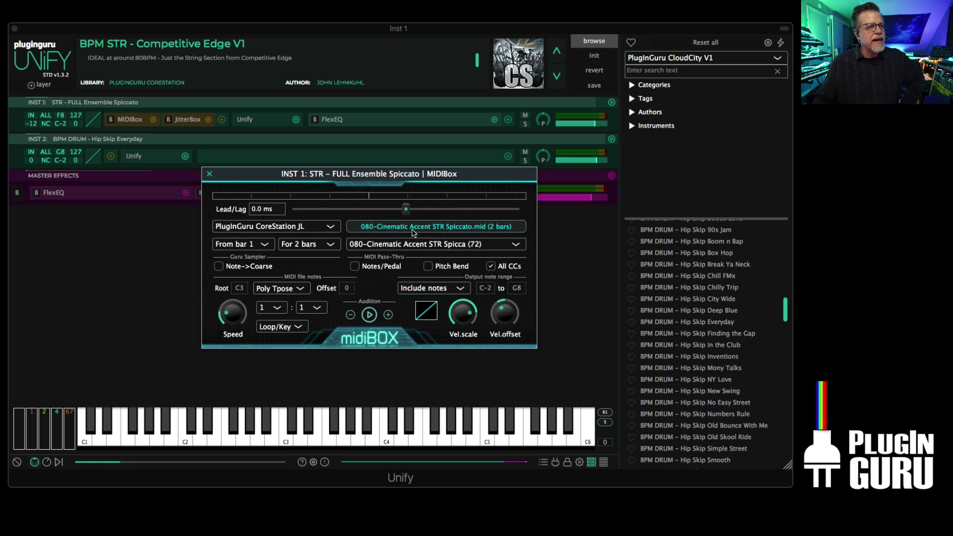
left_click(231, 245)
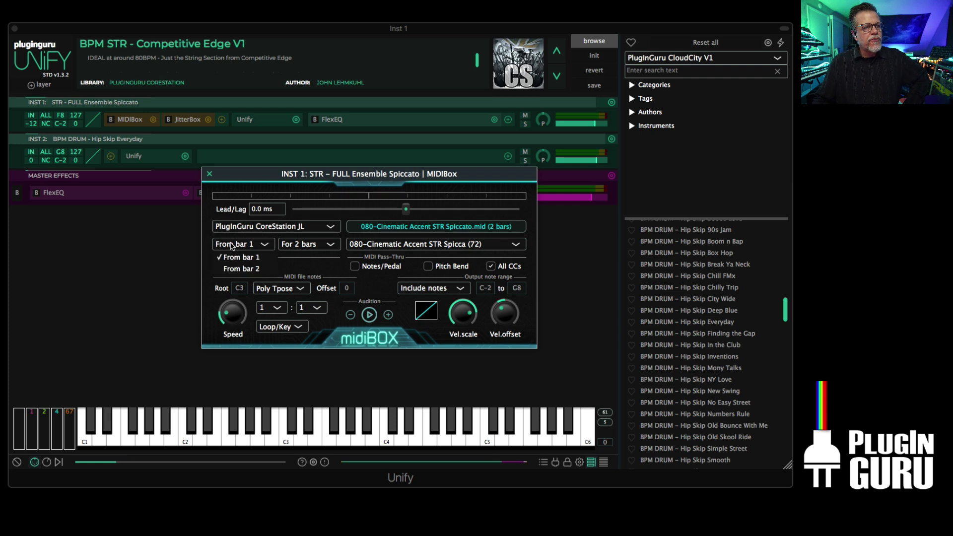
left_click(303, 245)
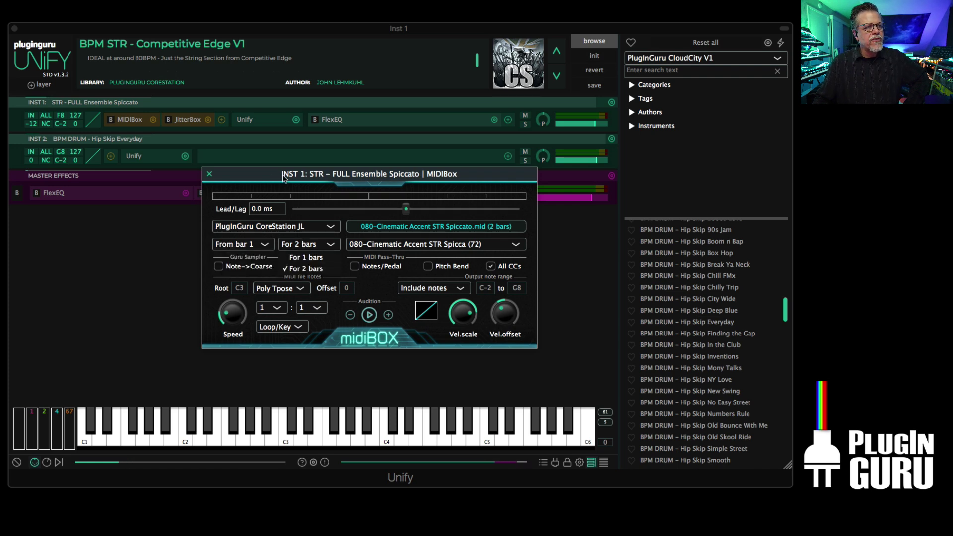
left_click(262, 181)
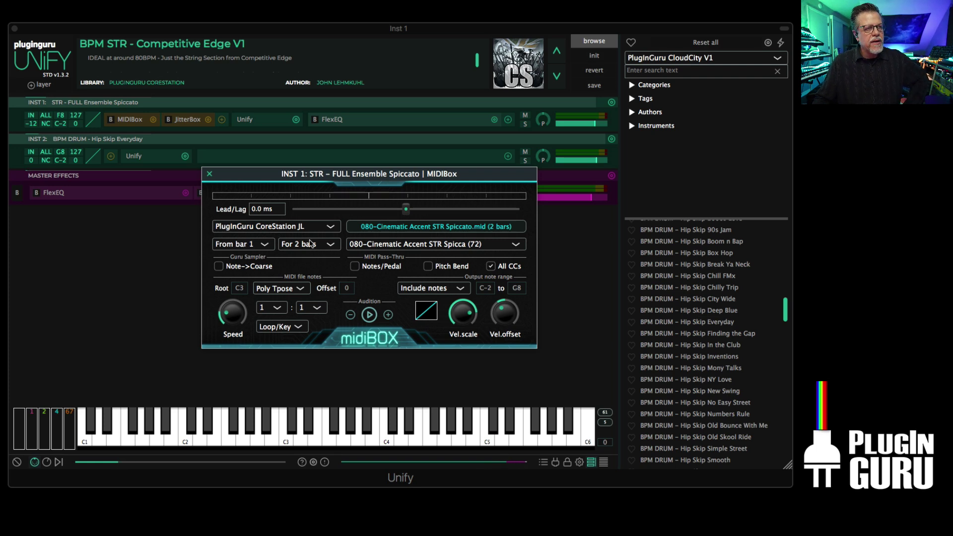
Step: Set the strings MIDIBox to play from bar 2 for 1 bar
left_click(251, 244)
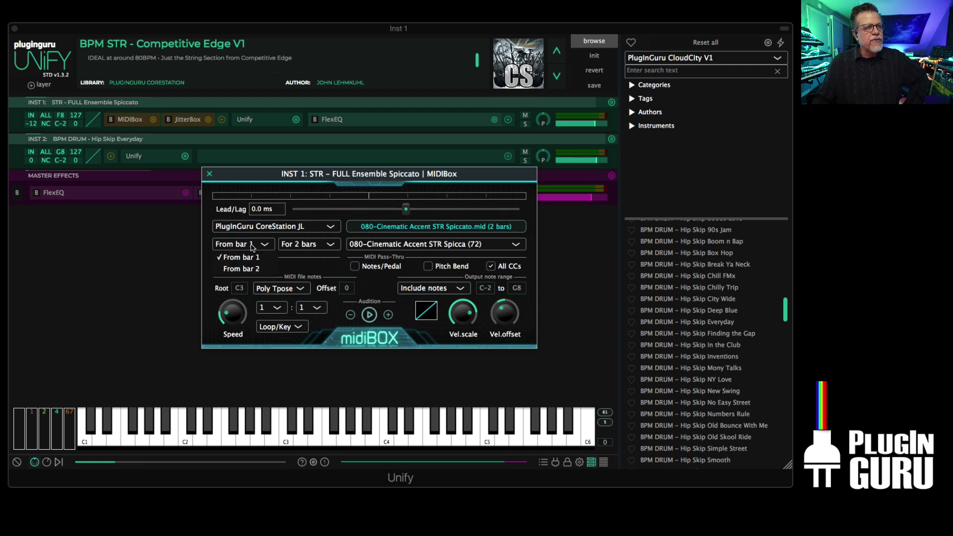
left_click(251, 269)
left_click(300, 246)
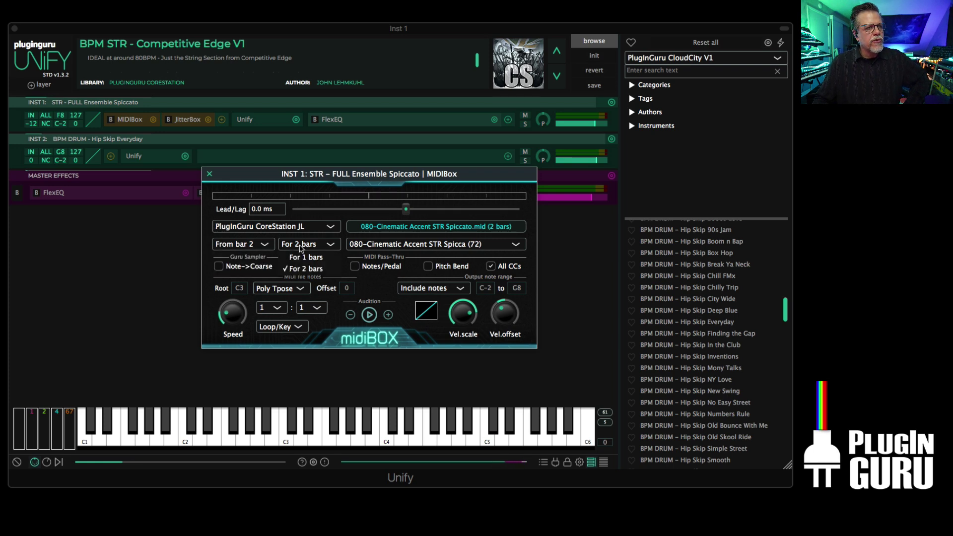
left_click(302, 258)
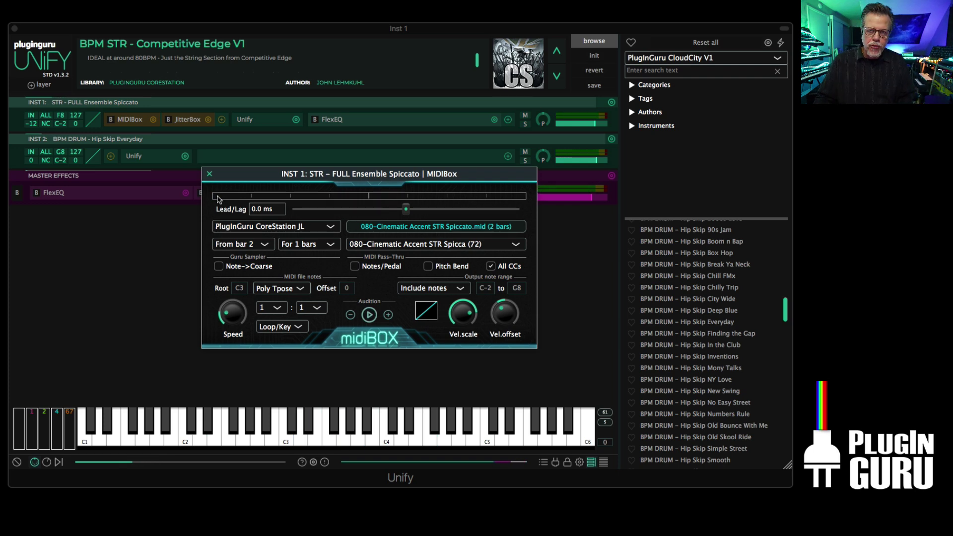
Step: Return the strings MIDIBox to playing from bar 1 for 2 bars
left_click(241, 246)
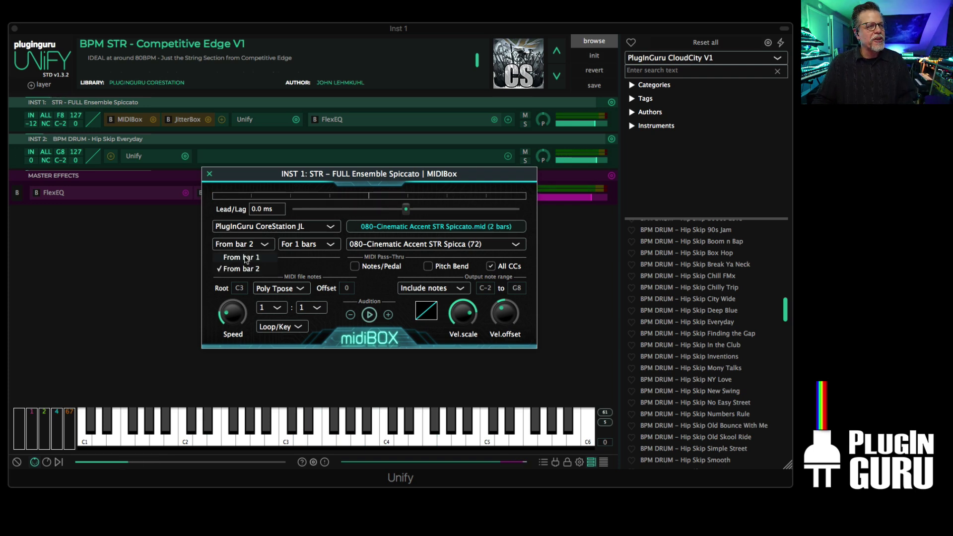
left_click(245, 257)
left_click(304, 246)
left_click(308, 270)
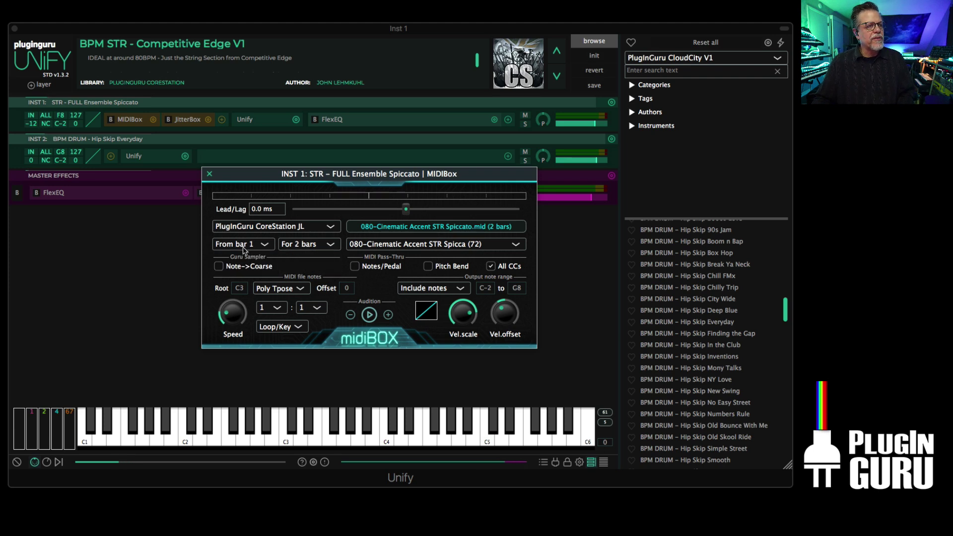
left_click(313, 246)
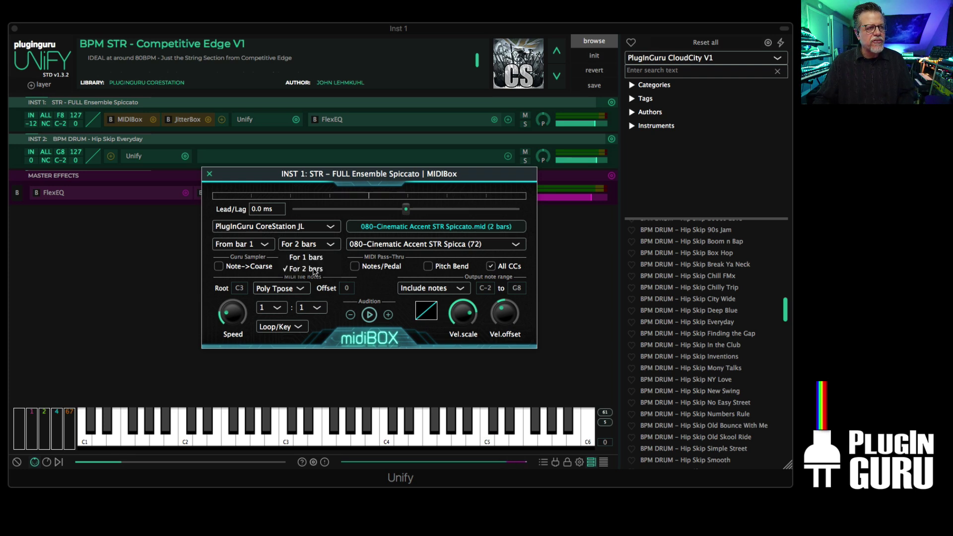
left_click(320, 297)
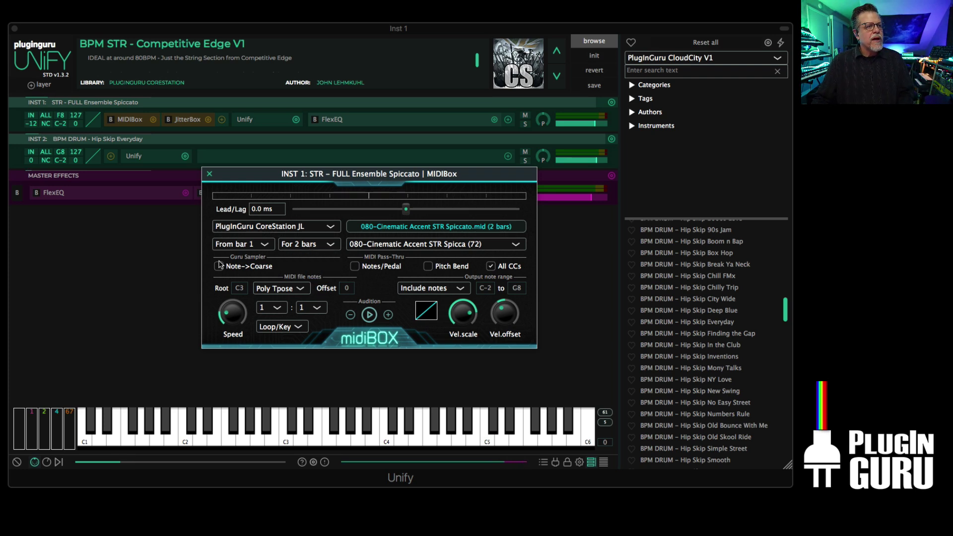
Step: Load One Finger Orch 78 1_1-5 STACK.mid from the One Finger Orch 7_8 GS folder into the strings MIDIBox
left_click(369, 242)
double_click(222, 279)
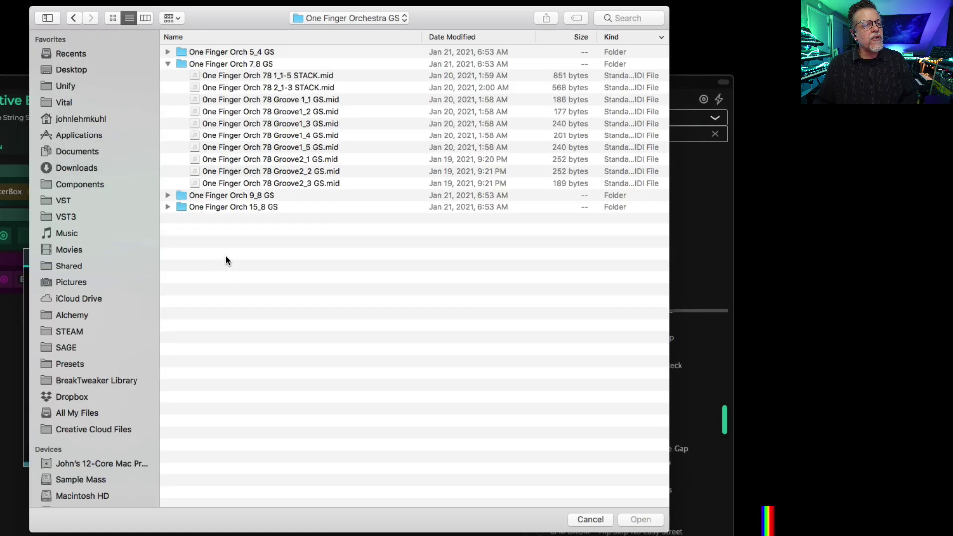
left_click(256, 75)
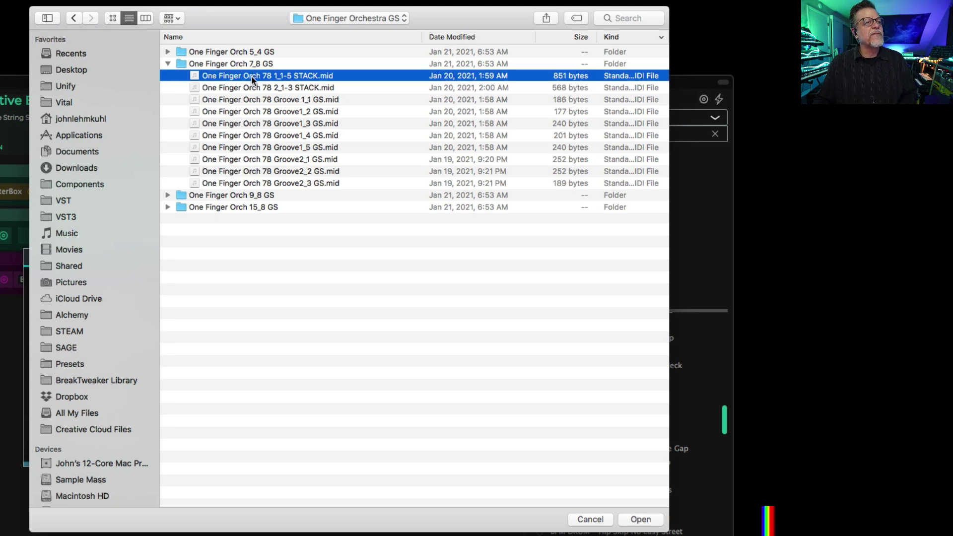
double_click(251, 77)
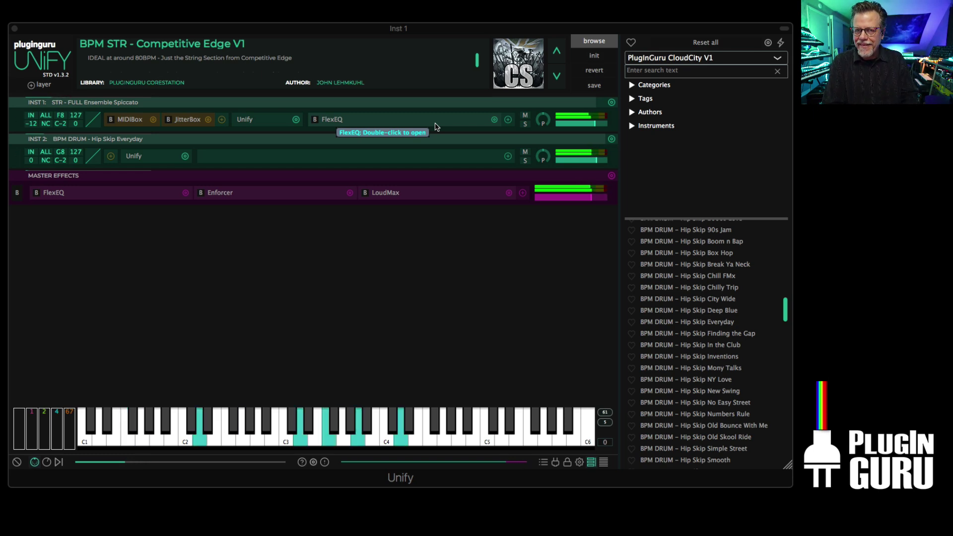
Step: Reopen the INST 1 MIDIBox and look through the grooves available in the loaded One Finger Orch stack
double_click(128, 122)
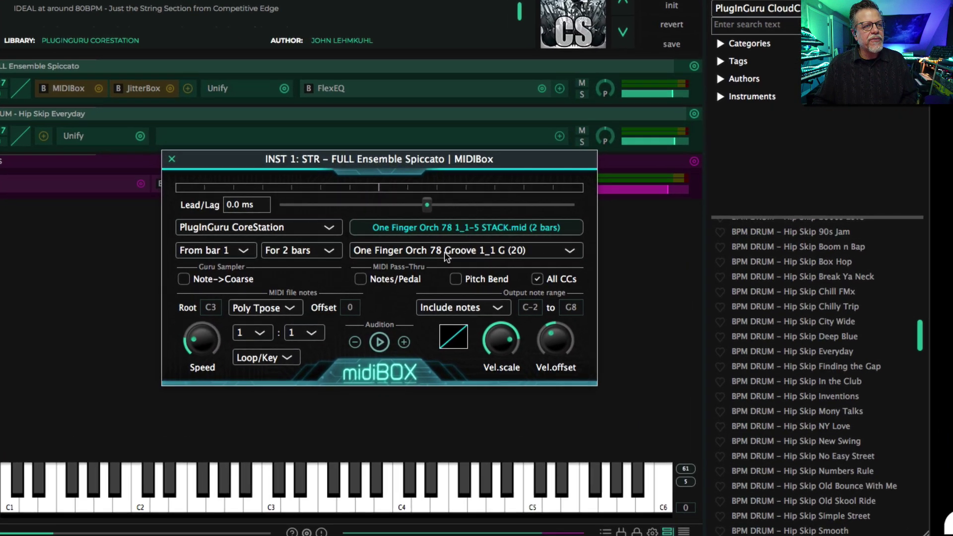
left_click(412, 244)
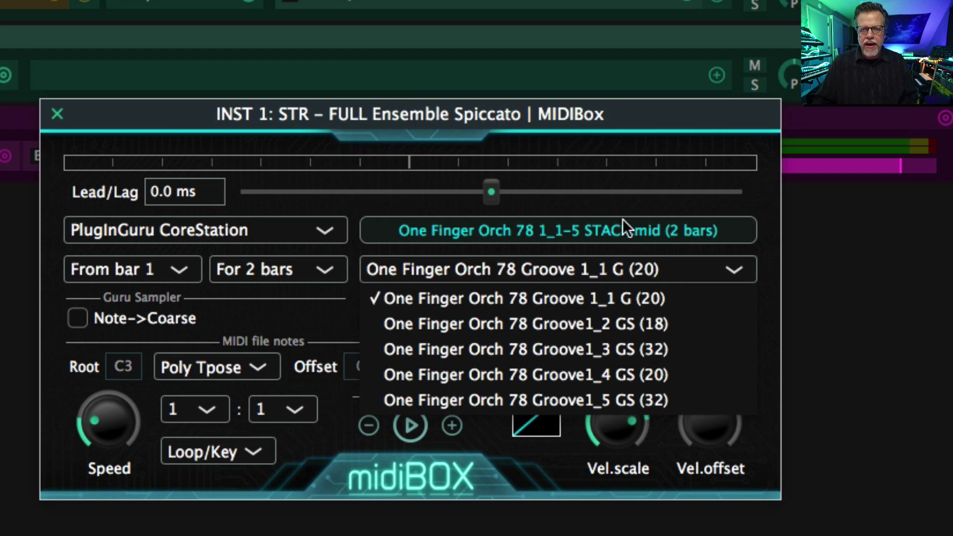
left_click(647, 99)
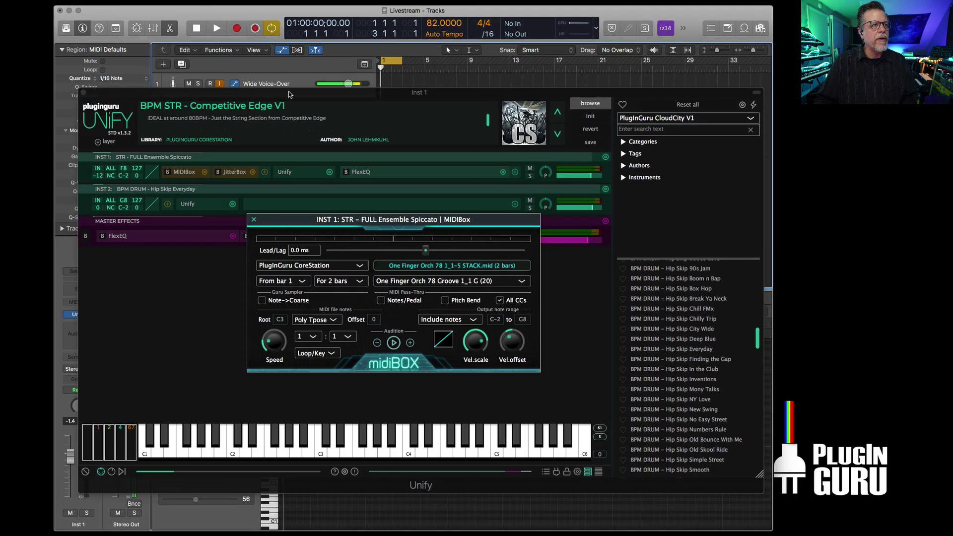
Step: Bring back the Unify instrument with the INST 1 MIDIBox open and move the MIDIBox window clear of the on-screen keyboard
key("super+w")
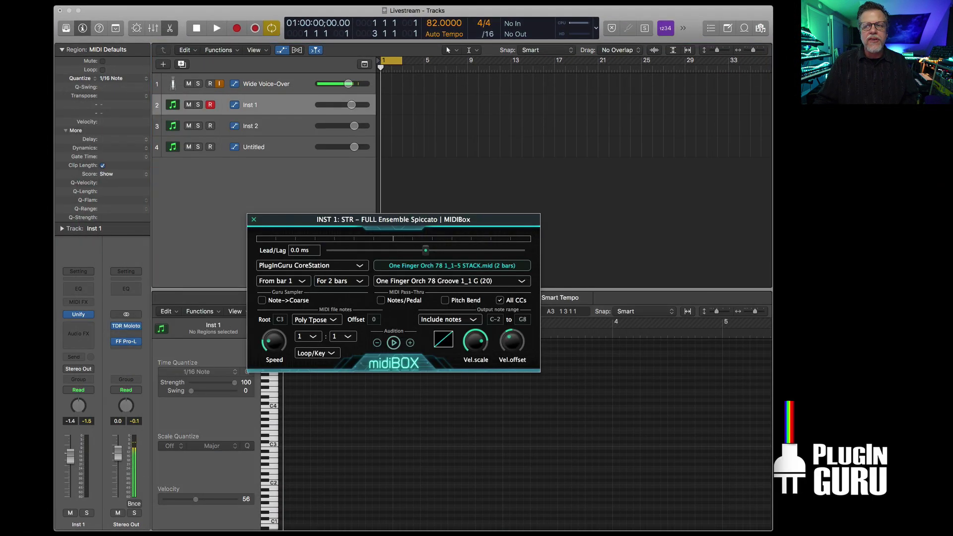
left_click_drag(450, 219, 414, 328)
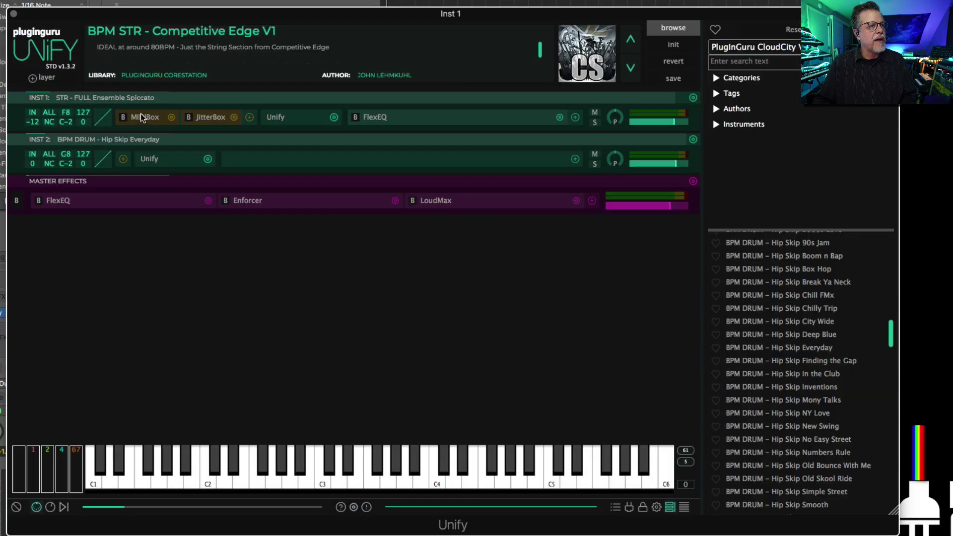
left_click(141, 118)
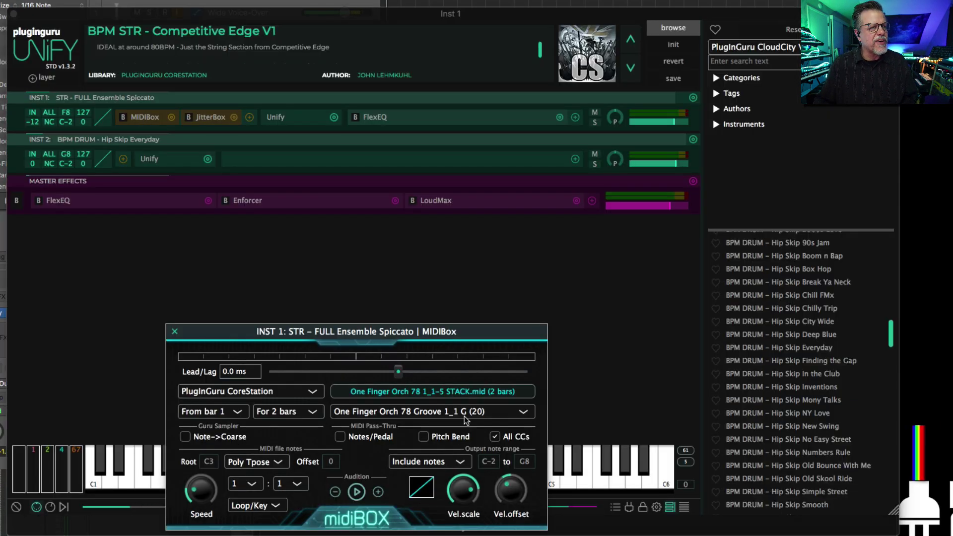
left_click_drag(494, 327, 743, 173)
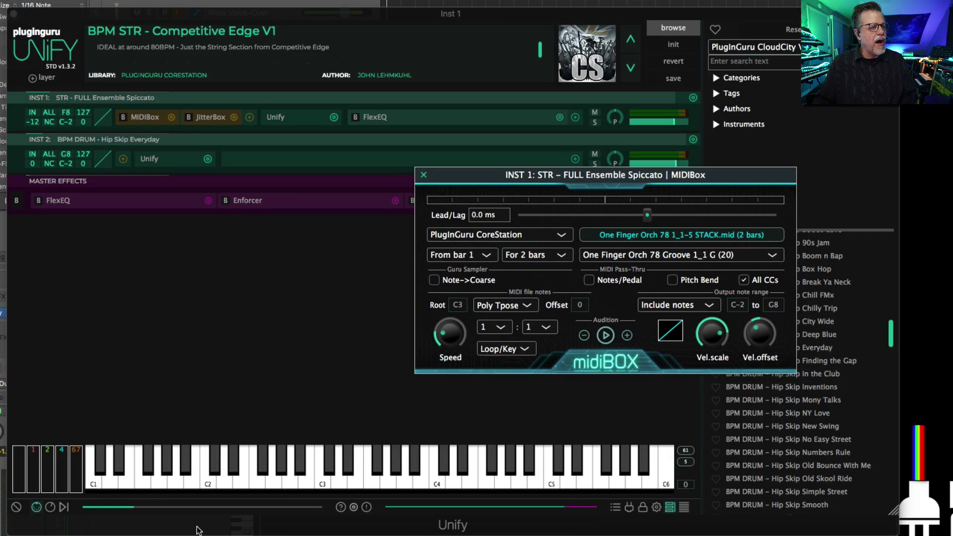
Step: Show macro page 2 and link Macro16 to the Track number parameter of the MIDIBox on INST 1: STR - FULL Ensemble Spiccato
left_click(50, 507)
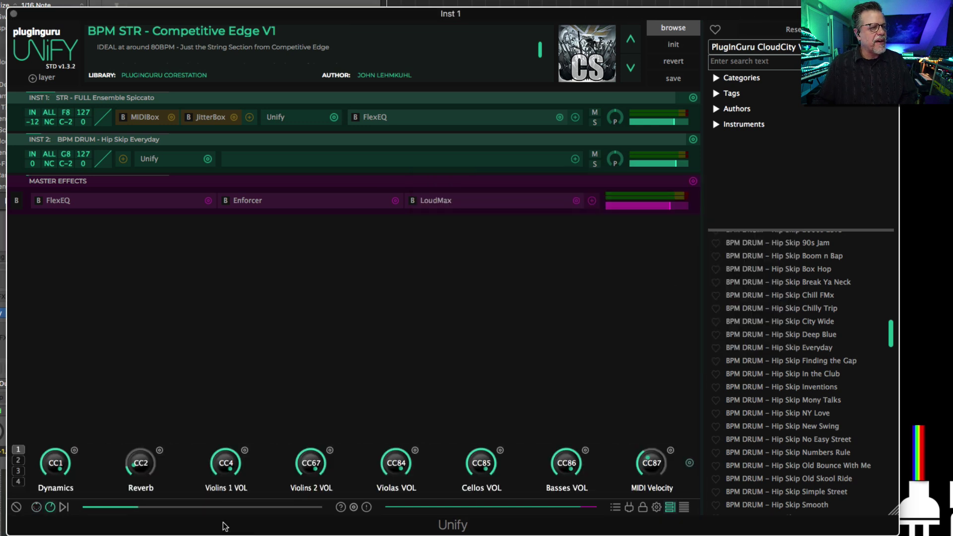
left_click(18, 461)
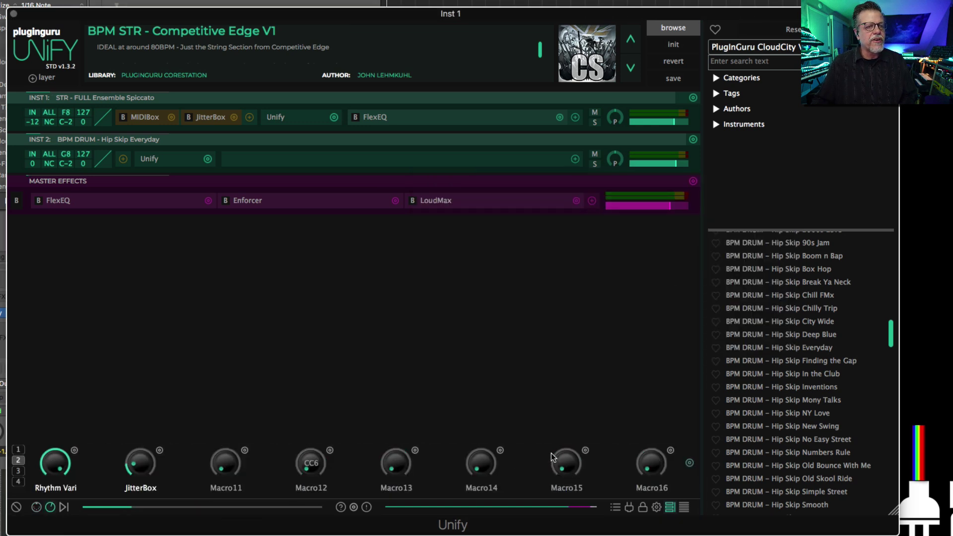
left_click(670, 451)
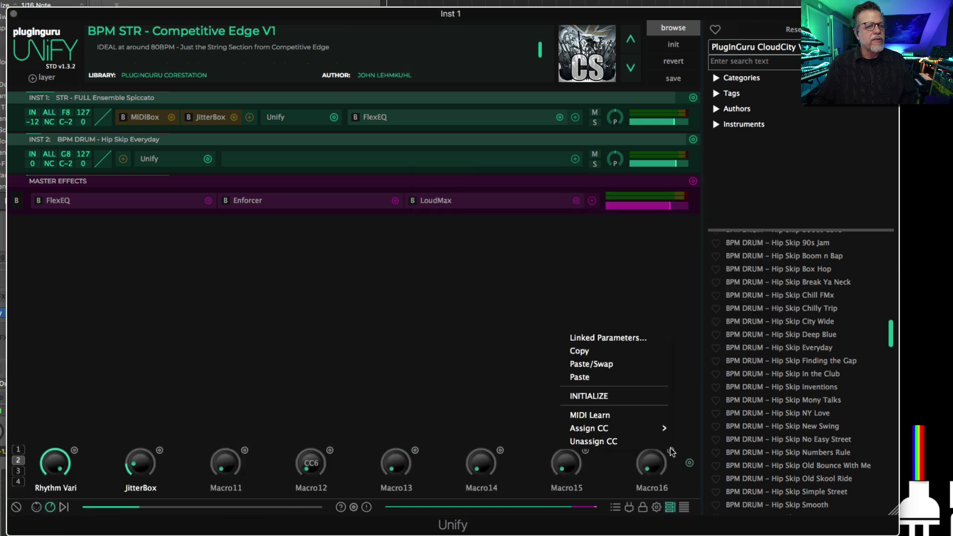
left_click(623, 337)
left_click(86, 35)
mouse_move(99, 44)
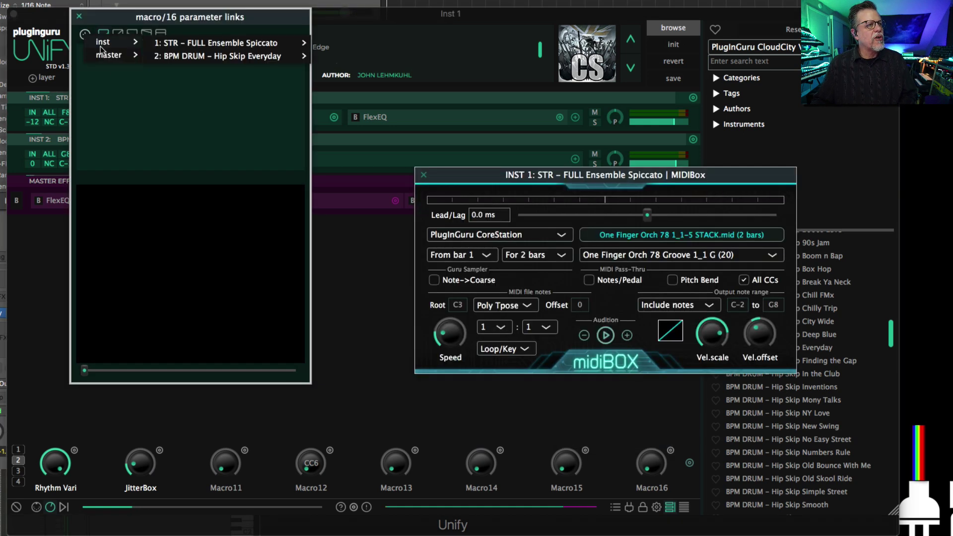
mouse_move(221, 42)
mouse_move(346, 124)
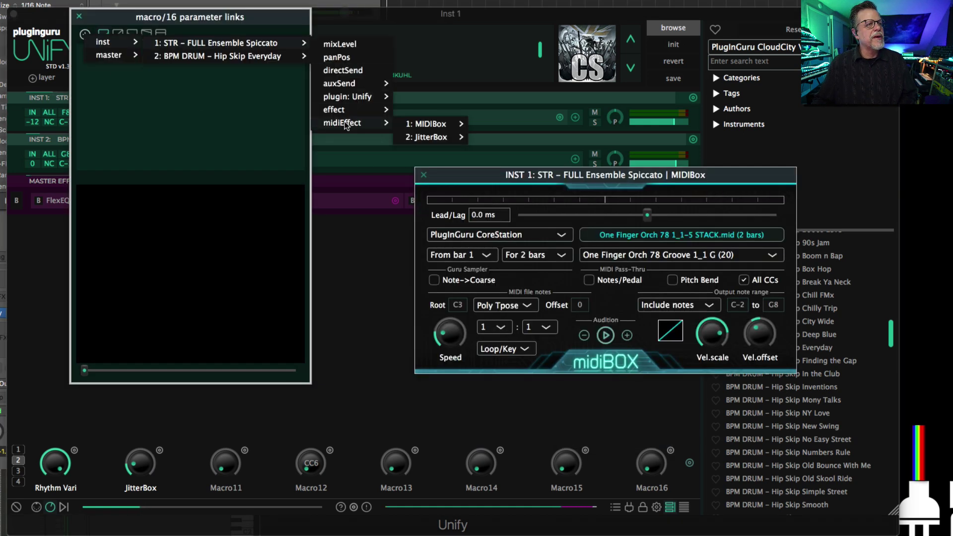
mouse_move(428, 124)
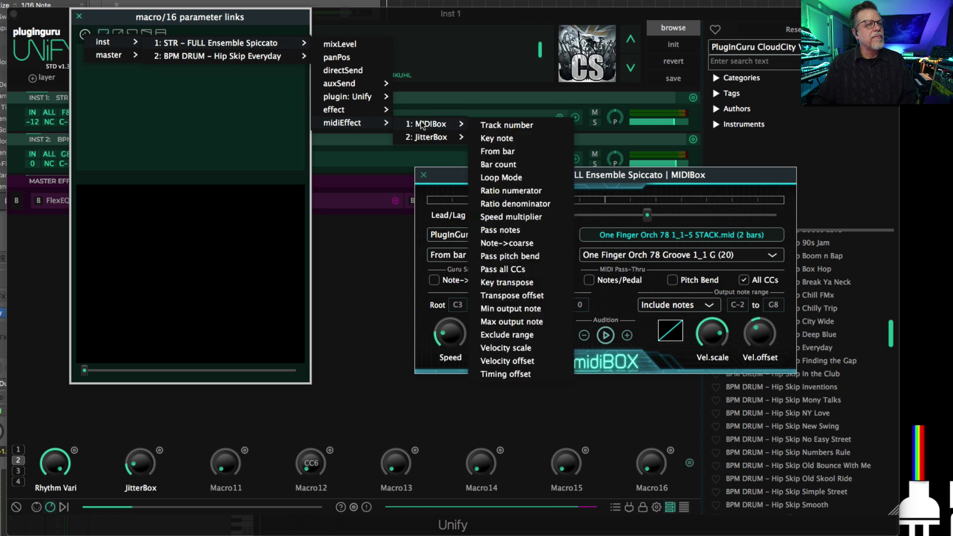
left_click(508, 127)
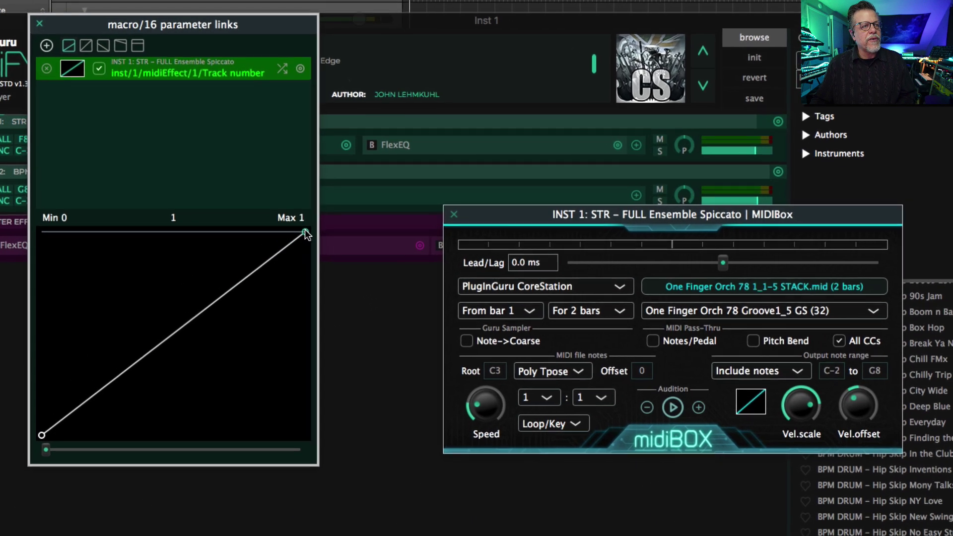
Step: Sweep the Macro16 link from minimum to maximum during playback to switch between the stack's grooves, and close the parameter links
left_click_drag(300, 189, 308, 260)
left_click_drag(318, 334, 341, 127)
key("space")
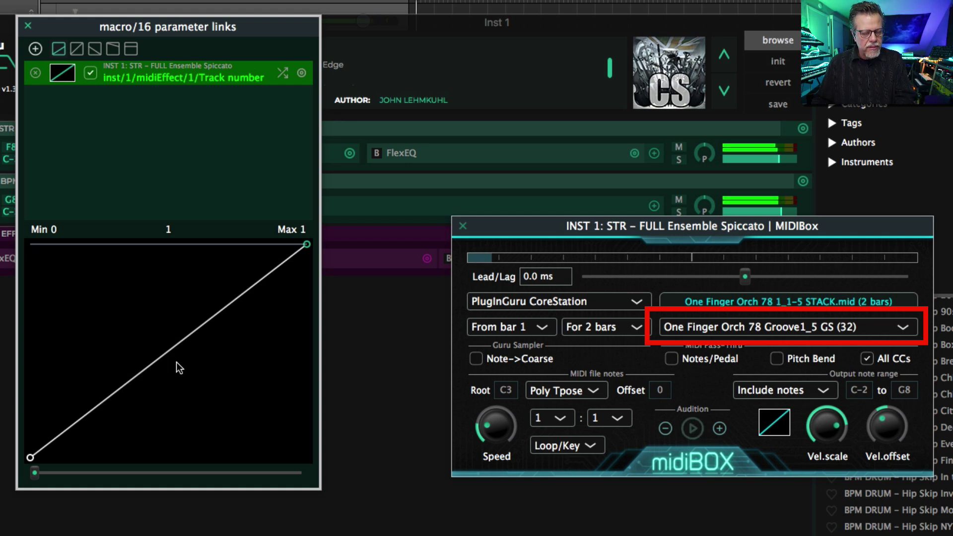
left_click_drag(38, 476, 216, 478)
left_click_drag(296, 494, 395, 484)
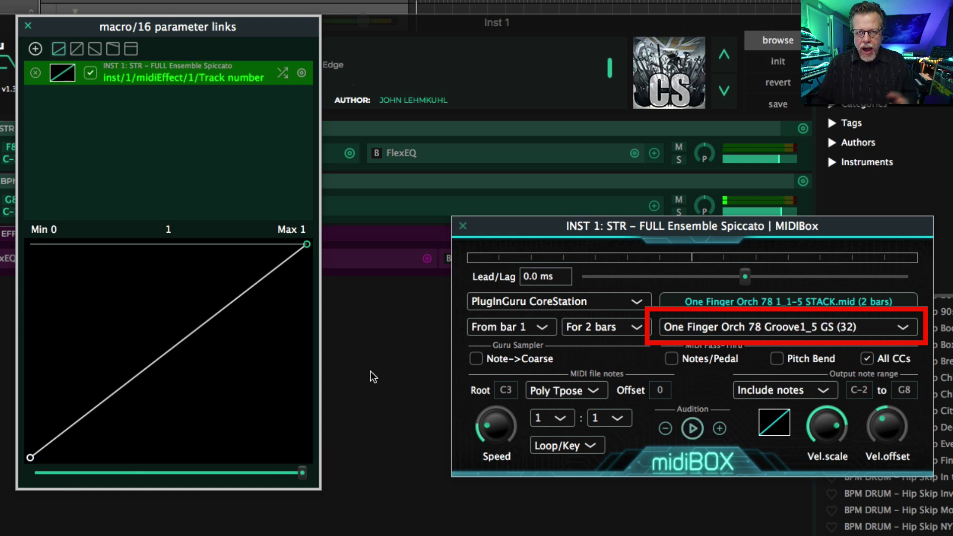
left_click(28, 26)
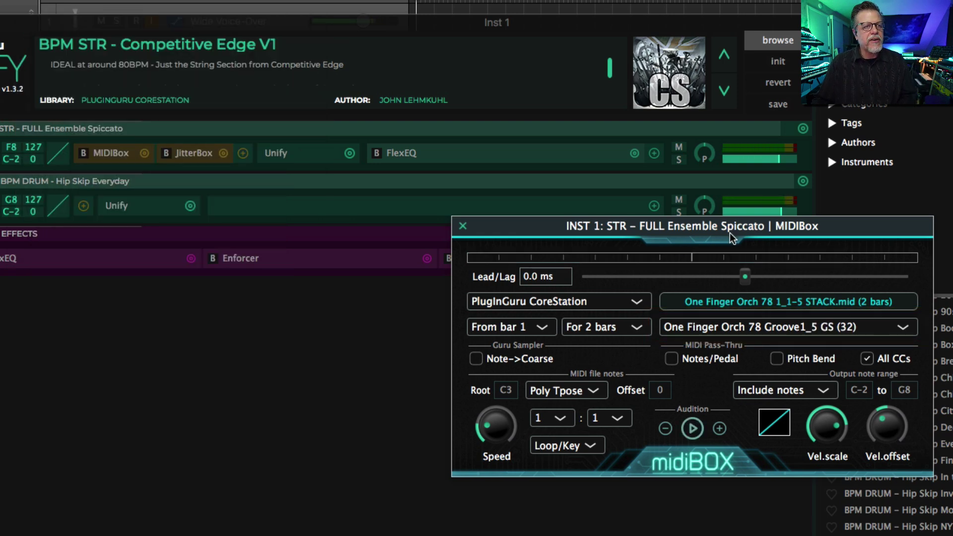
Step: Examine the groove list of the loaded One Finger Orch stack in the strings MIDIBox
left_click_drag(839, 227, 632, 275)
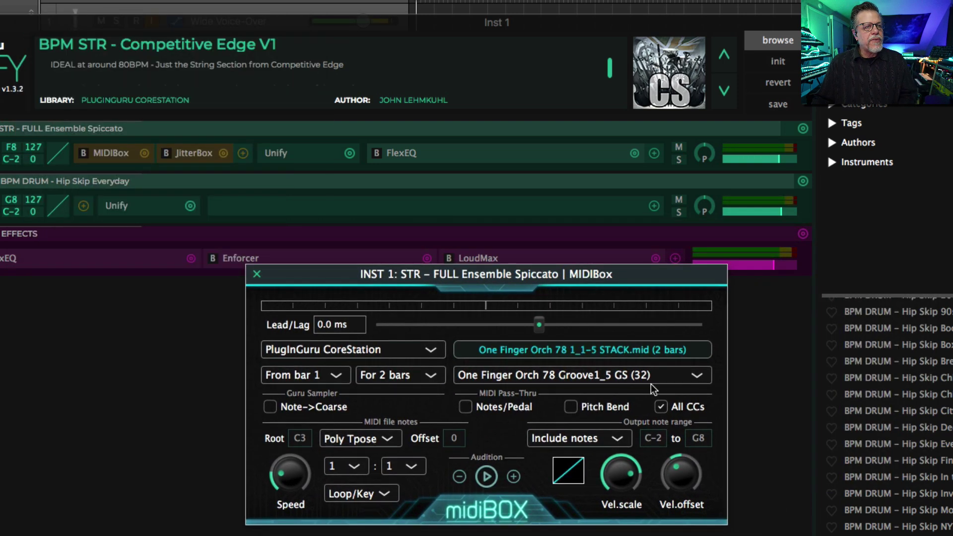
left_click(616, 377)
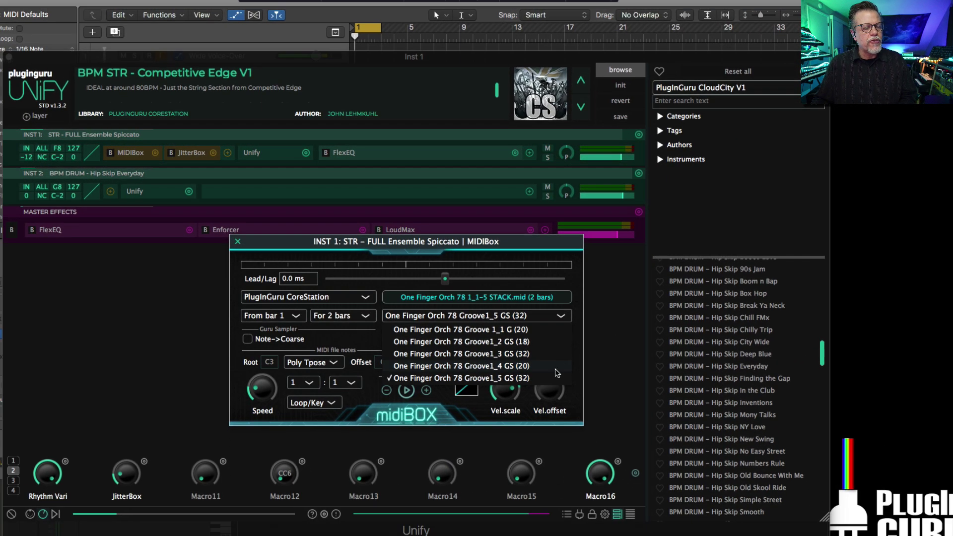
left_click(488, 413)
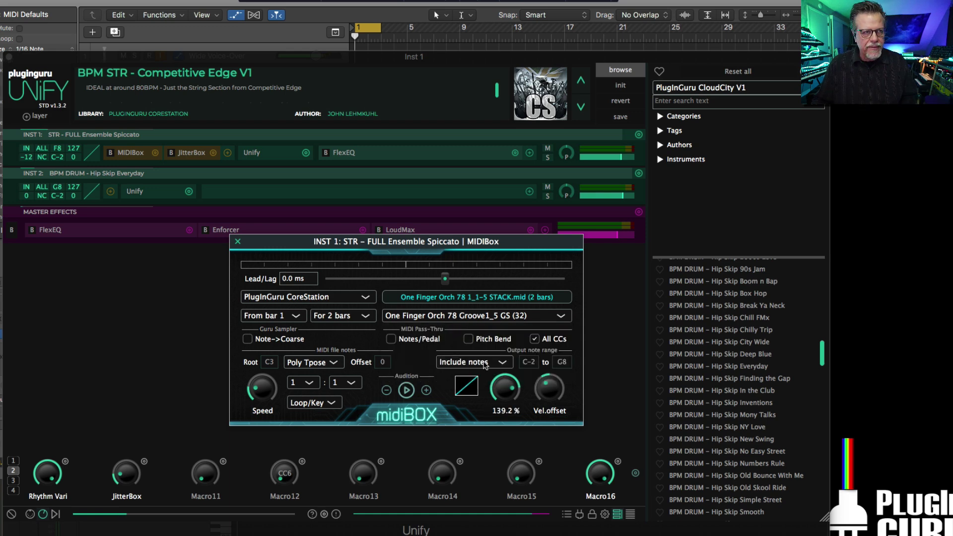
Step: Load the single-groove file One Finger Orch 78 Groove 1_1 GS.mid into the strings MIDIBox and reopen the MIDIBox
left_click(470, 299)
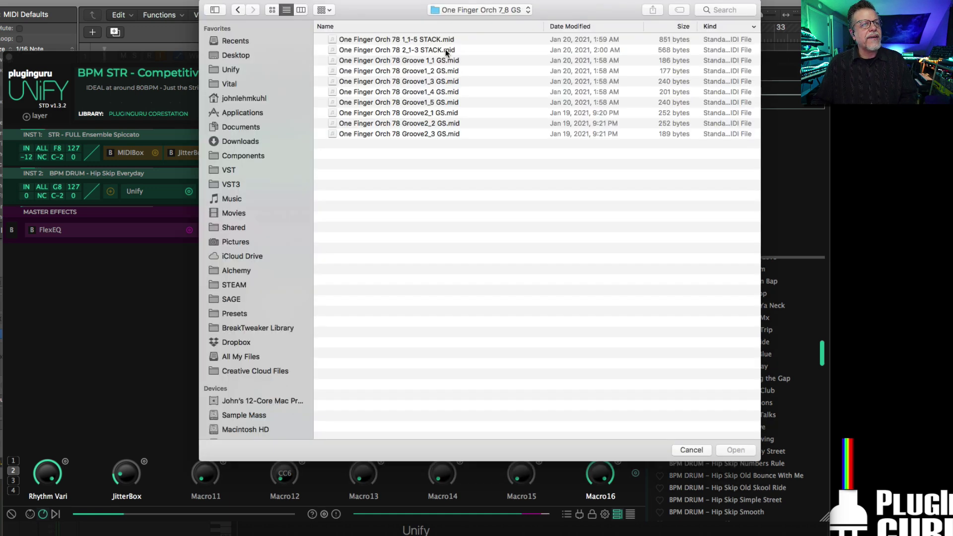
double_click(407, 60)
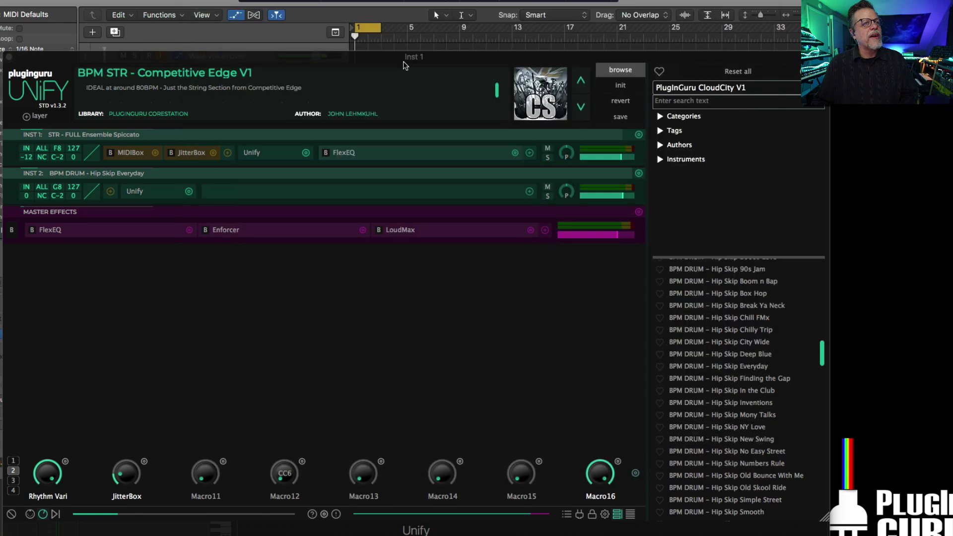
left_click(129, 153)
Step: Audition the folder's MIDI files forwards and backwards in the strings MIDIBox, ending on One Finger Orch 78 Groove2_2 GS.mid
left_click(426, 390)
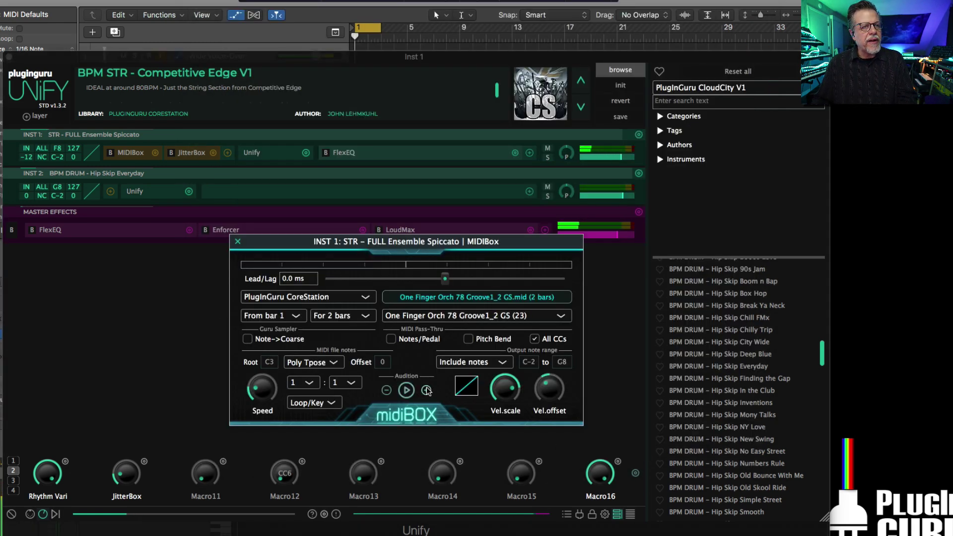
left_click(425, 397)
left_click(425, 397)
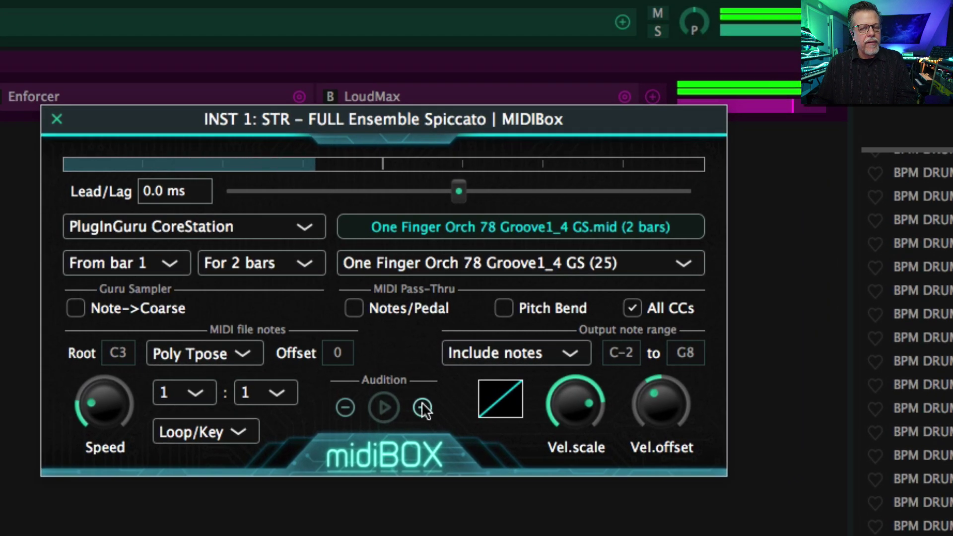
left_click(423, 408)
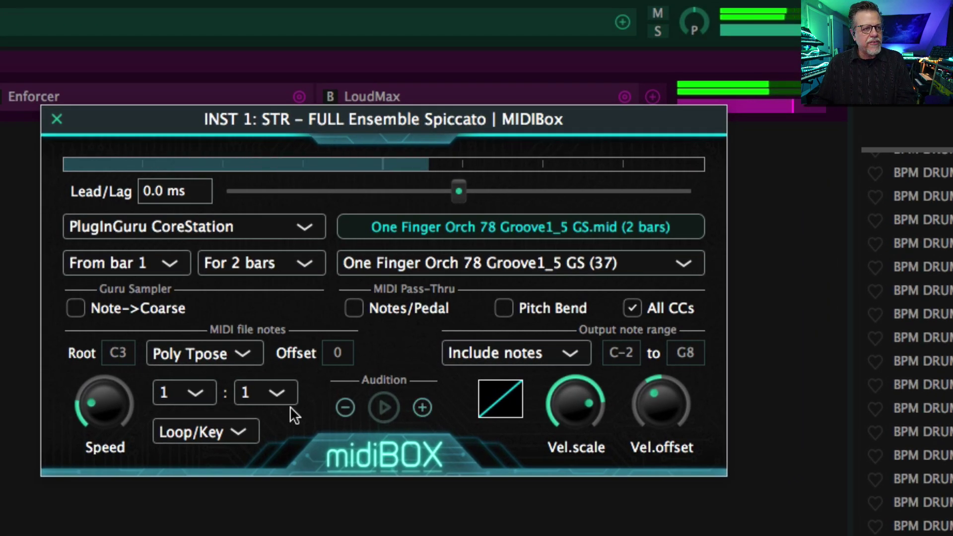
left_click(345, 409)
left_click(345, 408)
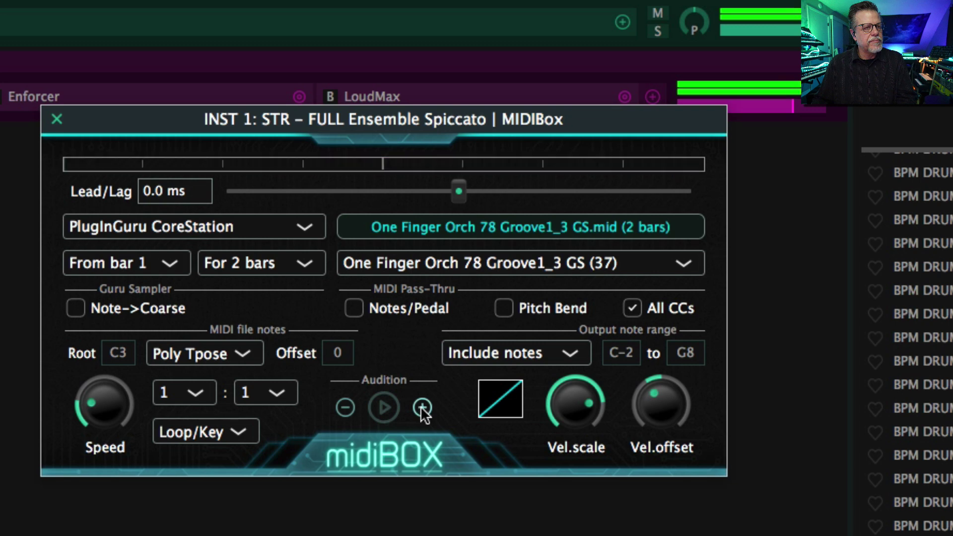
left_click(422, 408)
left_click(422, 407)
left_click(422, 407)
left_click(422, 408)
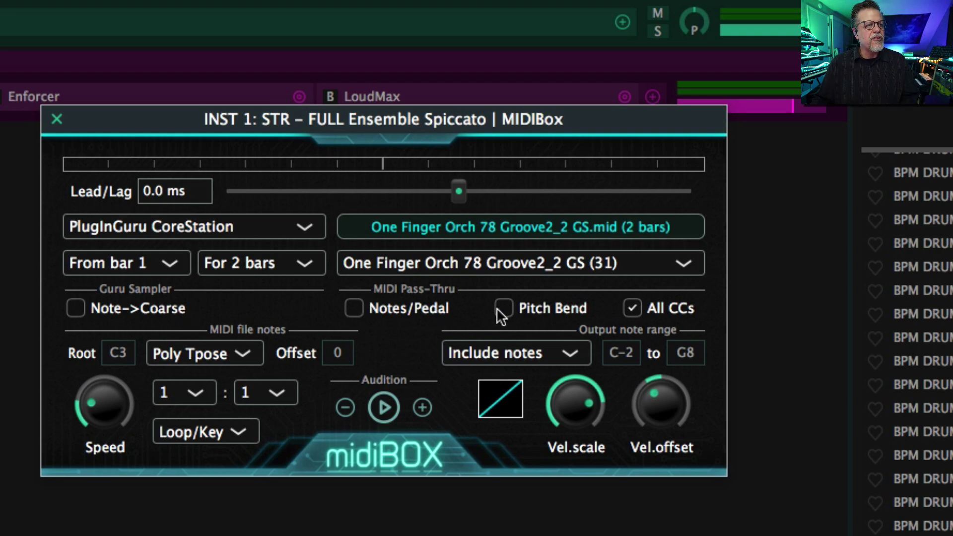
Step: Enable Notes/Pedal pass-through in the strings MIDIBox, try it in playback, and replace the macro knobs with the on-screen keyboard
left_click(354, 308)
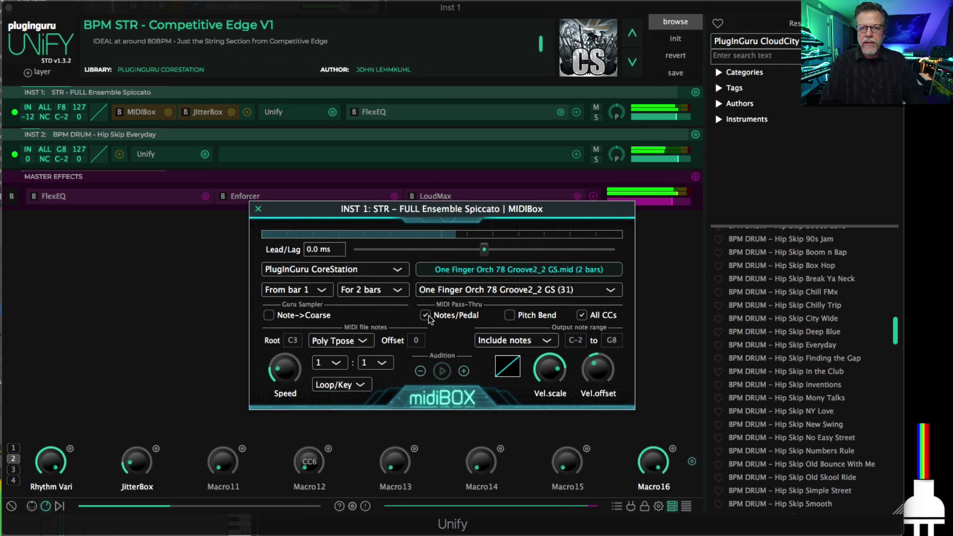
key("space")
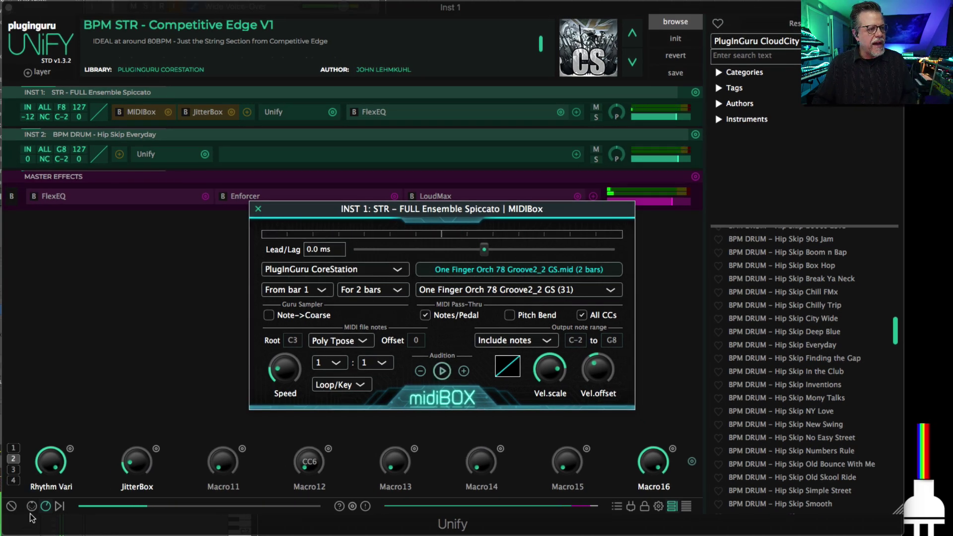
left_click(31, 506)
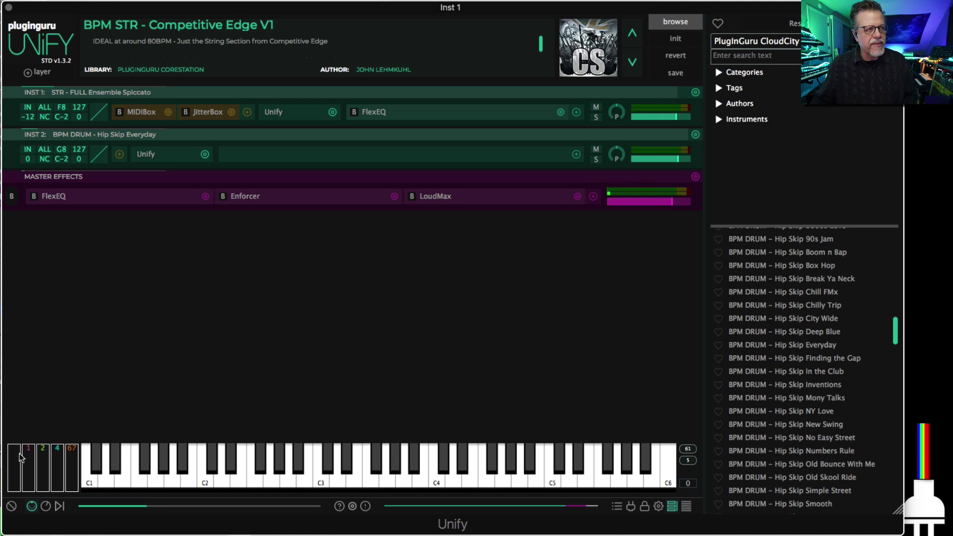
left_click(135, 113)
left_click(437, 320)
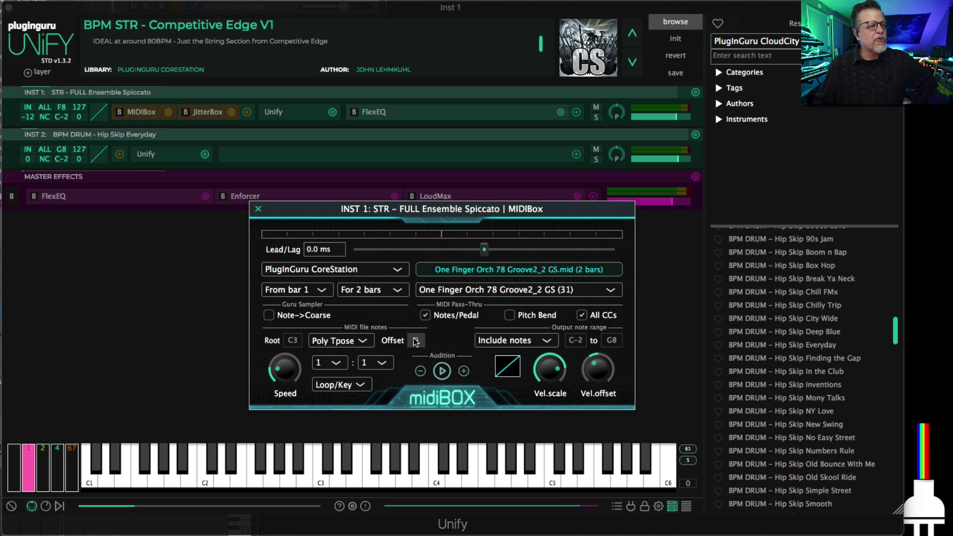
Step: Review the transpose modes for MIDI file notes in the strings MIDIBox and close its window
left_click(361, 340)
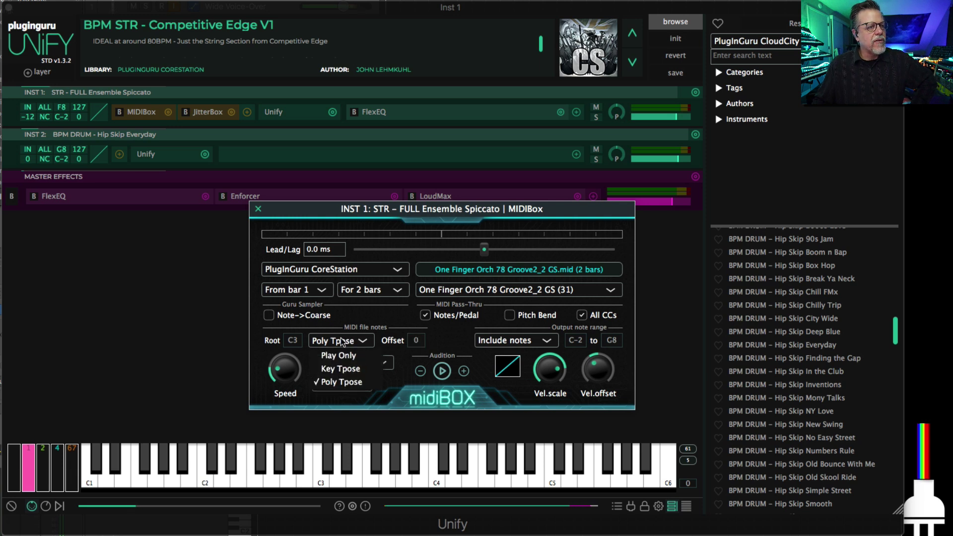
left_click(379, 320)
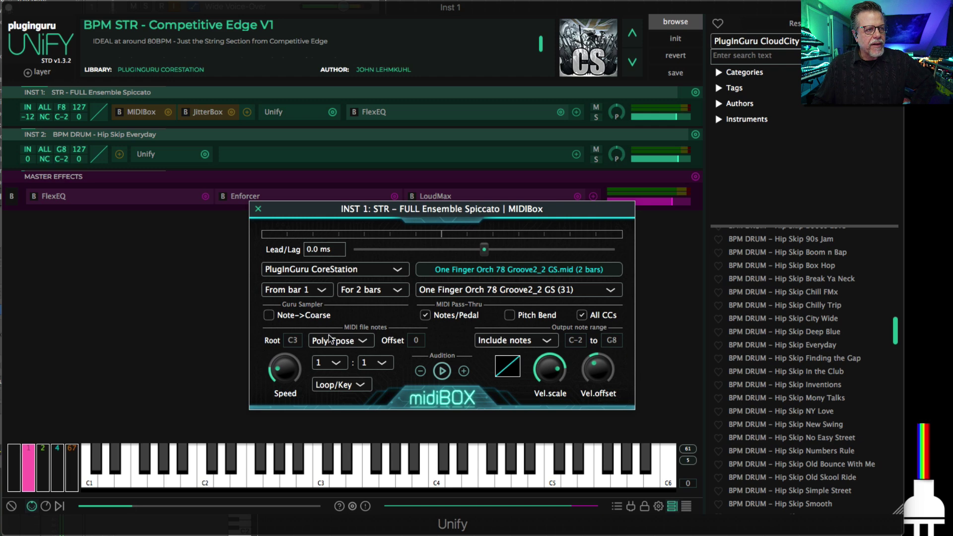
left_click(258, 208)
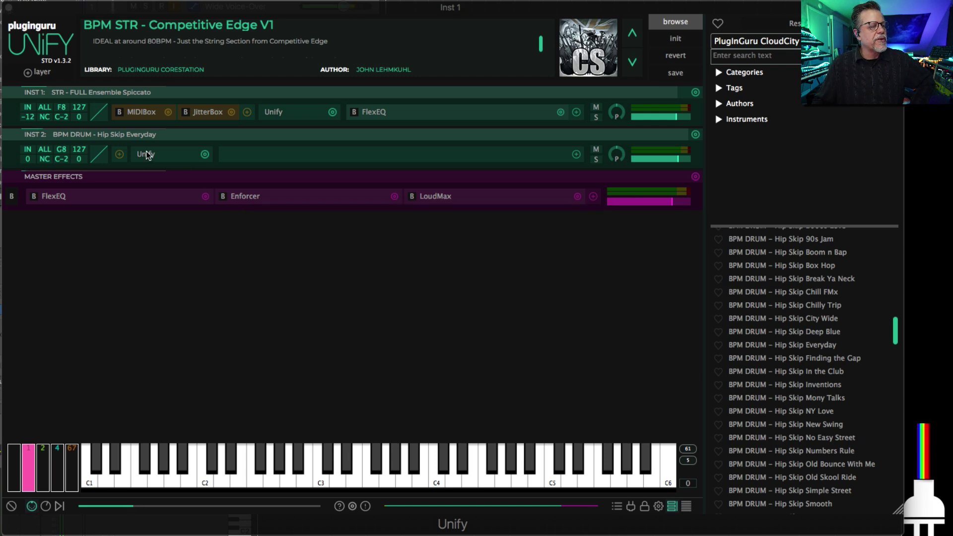
Step: Open the MIDIBox inside the INST 2 BPM DRUM - Hip Skip Everyday layer and set its MIDI file notes mode to Key Tpose
left_click(162, 157)
left_click(208, 118)
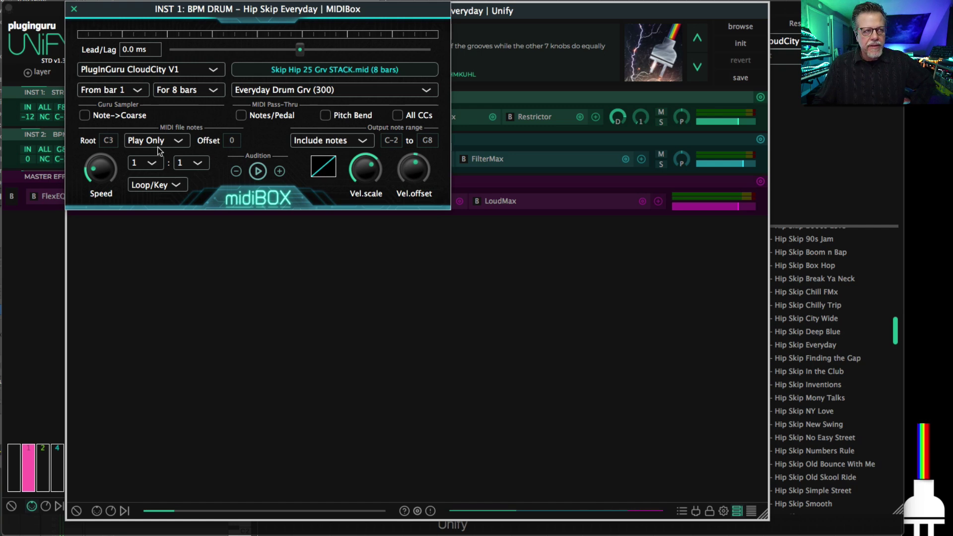
left_click_drag(137, 5, 401, 312)
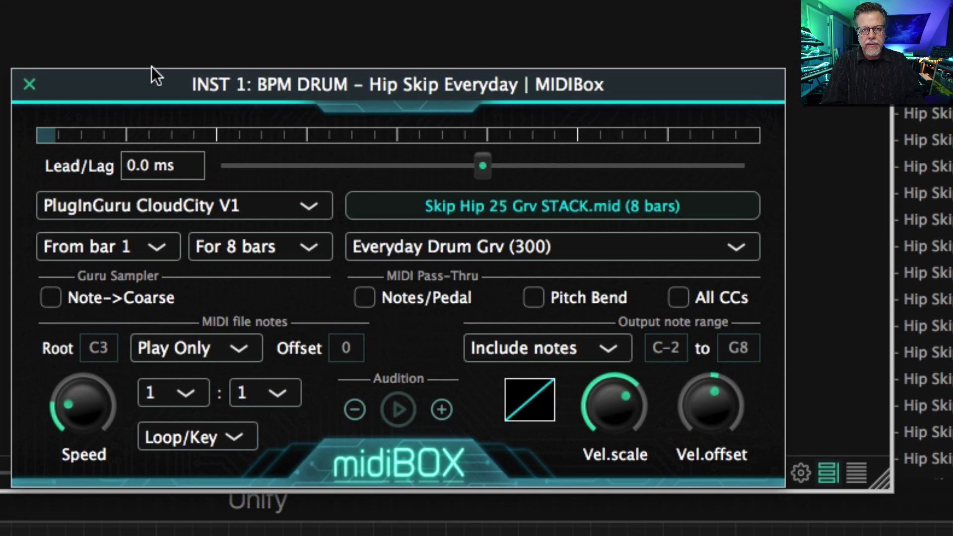
left_click(196, 347)
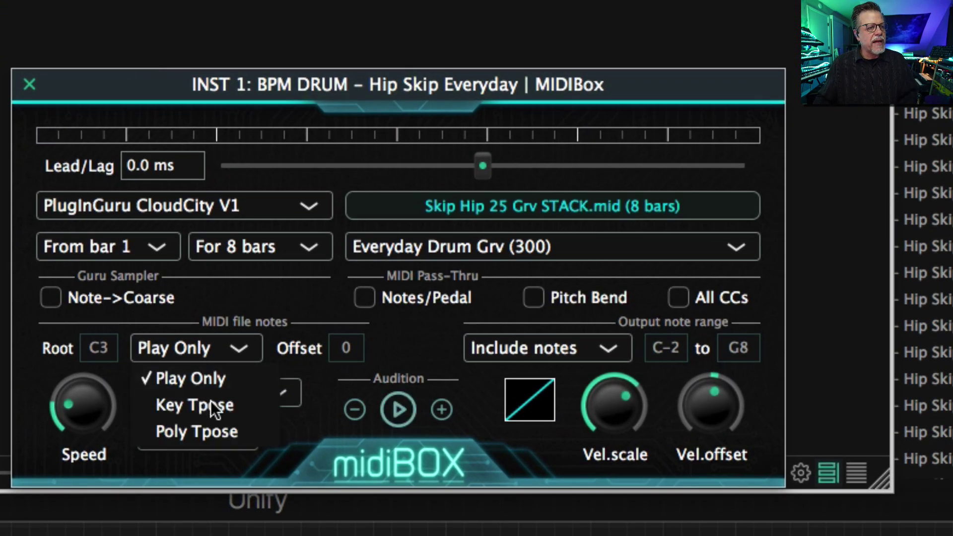
left_click(212, 403)
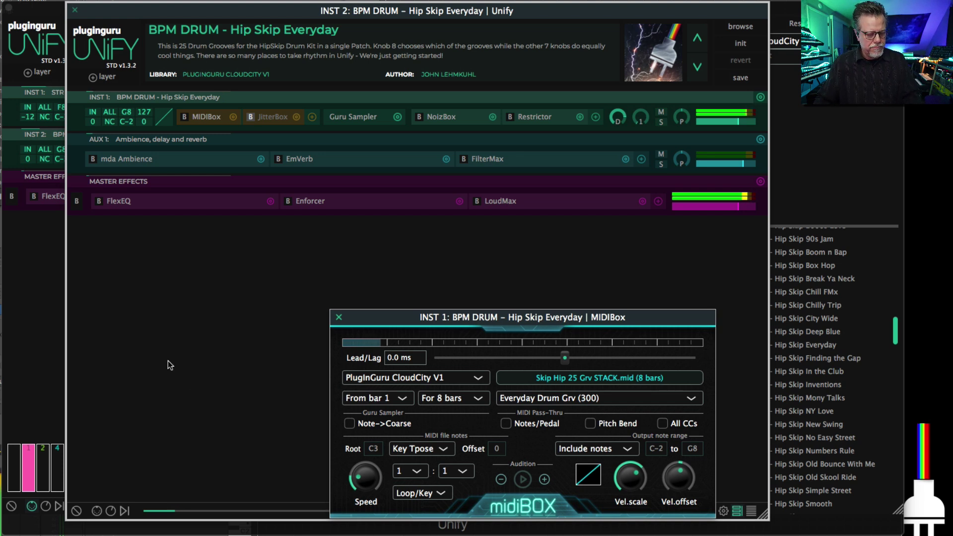
Step: Show the on-screen keyboard in the drum layer's nested window, then reopen its MIDIBox and try the groove in playback
left_click(98, 511)
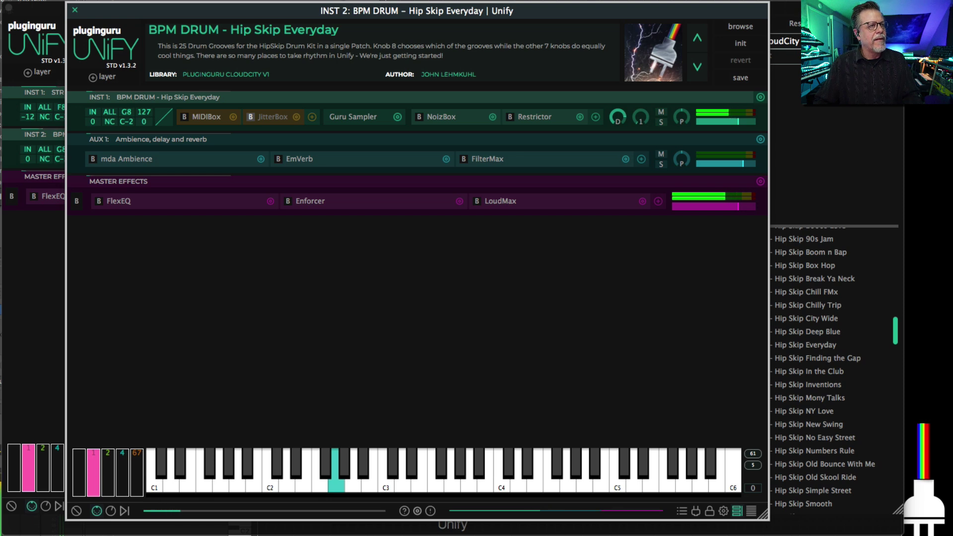
left_click(203, 116)
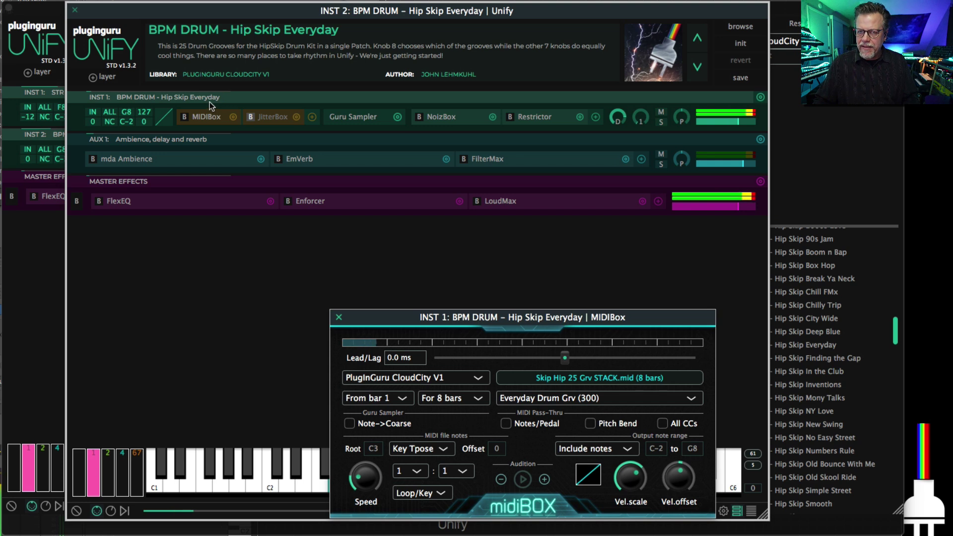
key("space")
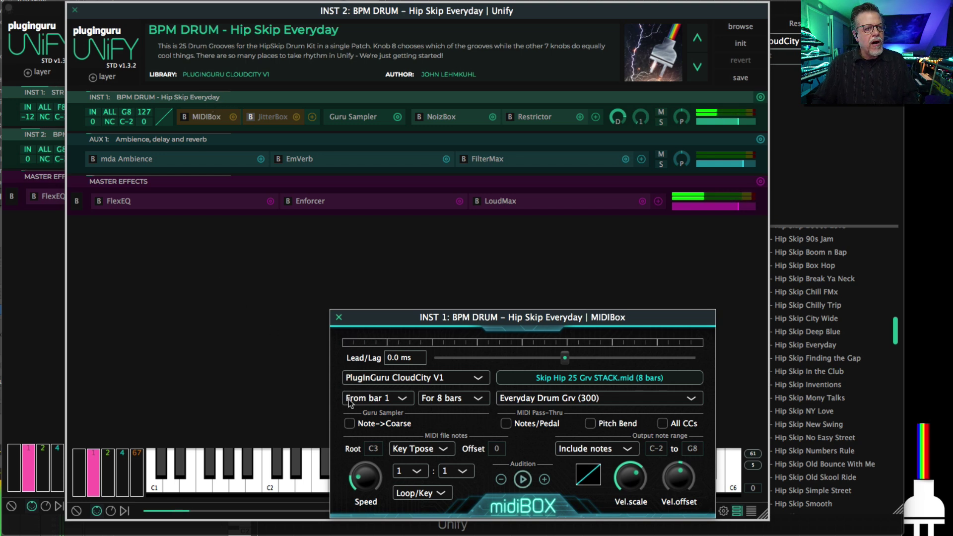
Step: Set the drum MIDIBox's MIDI file notes mode to Play Only and close it along with the nested layer window
left_click(412, 450)
left_click(422, 463)
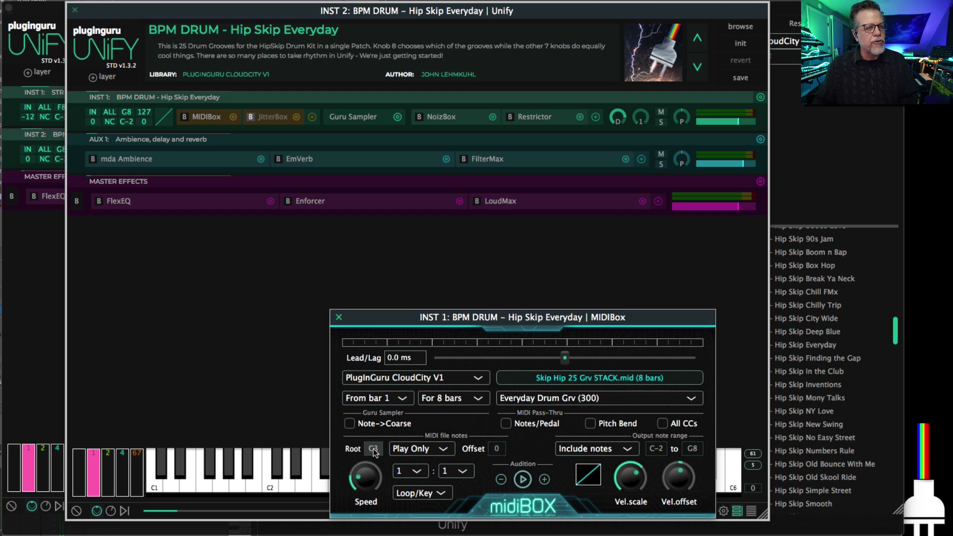
left_click(340, 316)
left_click(75, 11)
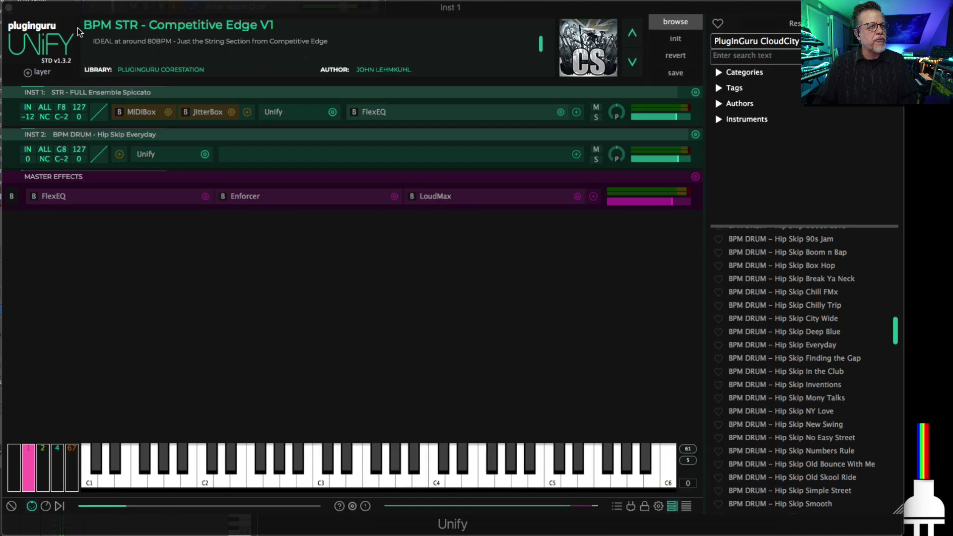
Step: Mute the BPM DRUM - Hip Skip Everyday layer and duplicate the STR - FULL Ensemble Spiccato layer
left_click(595, 150)
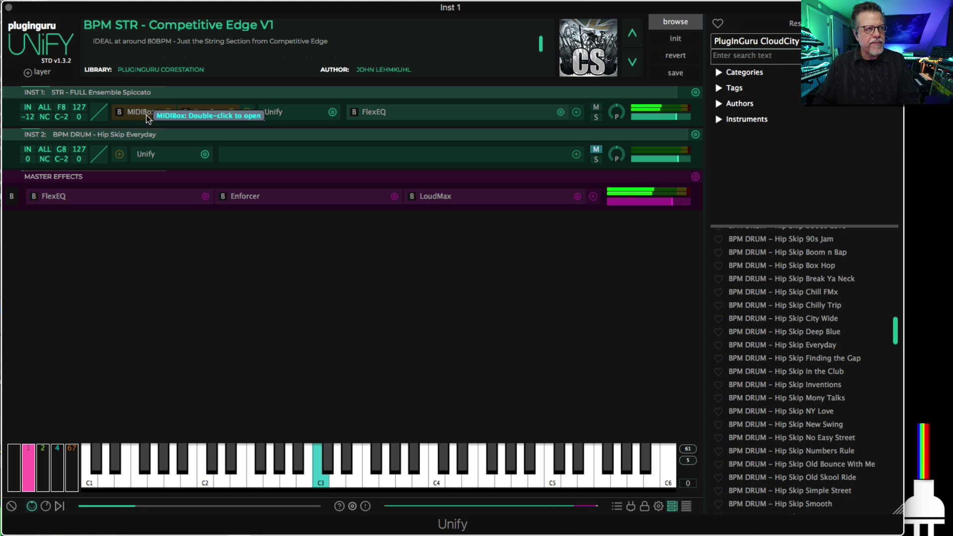
left_click(695, 93)
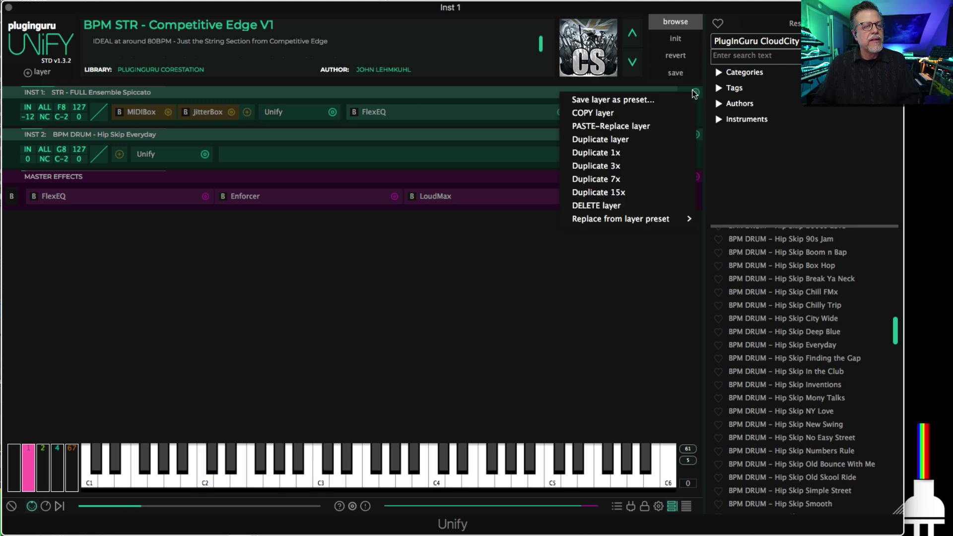
left_click(598, 140)
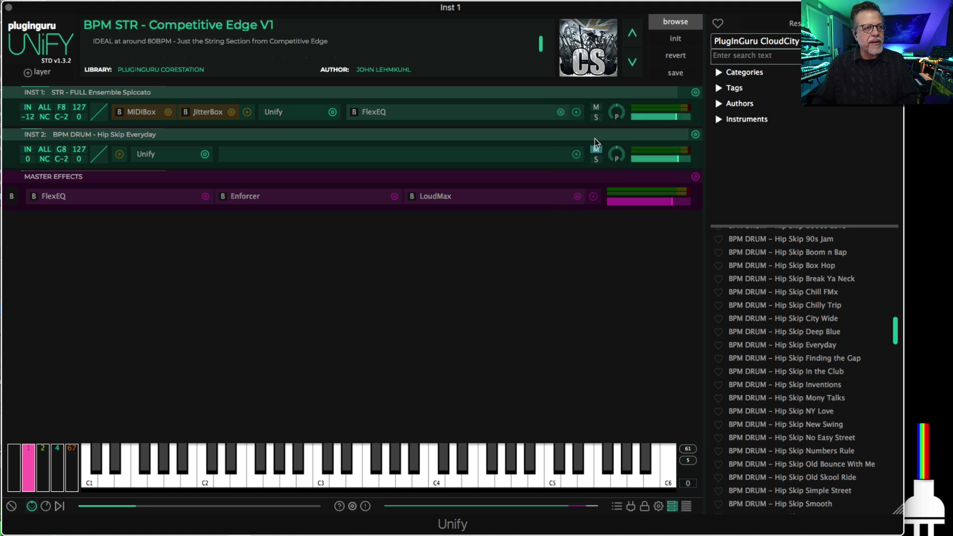
left_click_drag(312, 180, 231, 161)
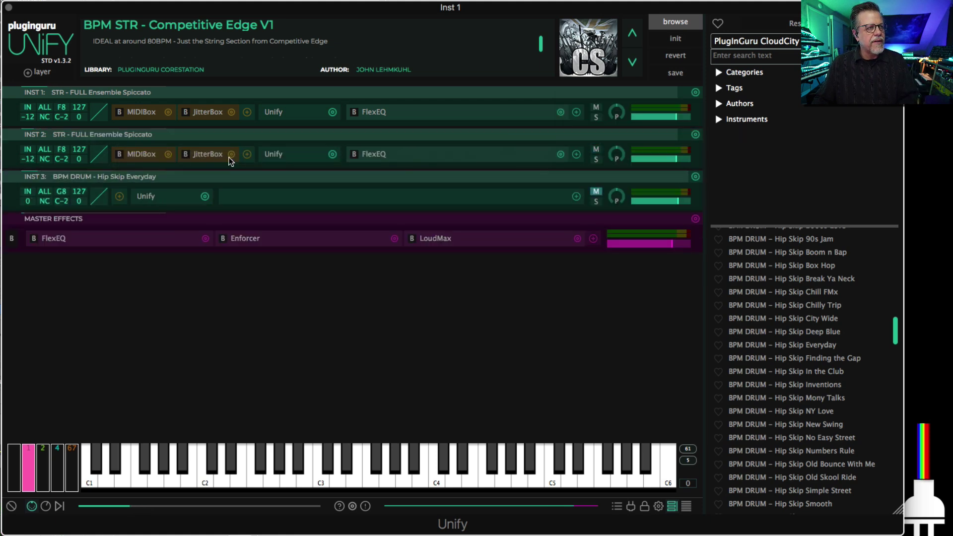
Step: Open the MIDIBox on the duplicated INST 2 strings layer and try note offsets including +9, settling on +7
left_click(136, 154)
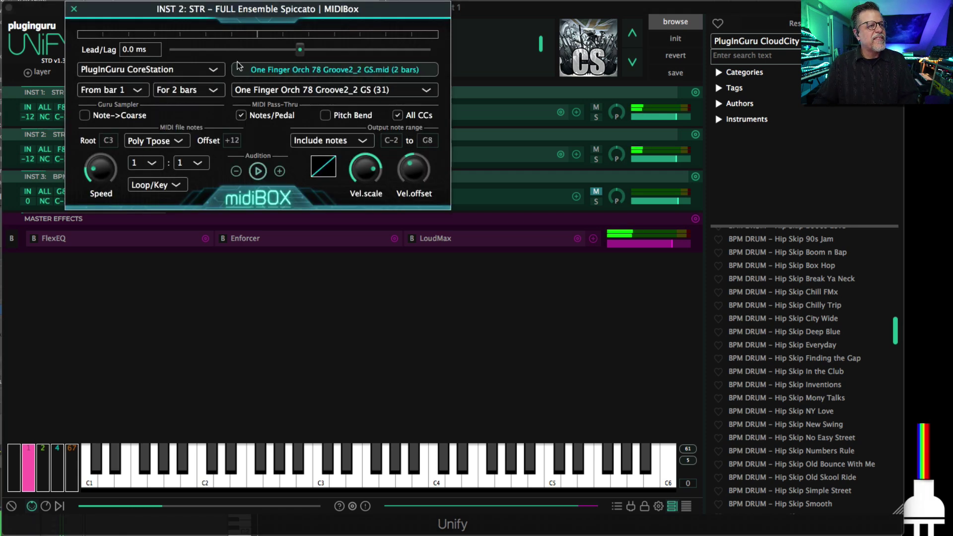
left_click(236, 172)
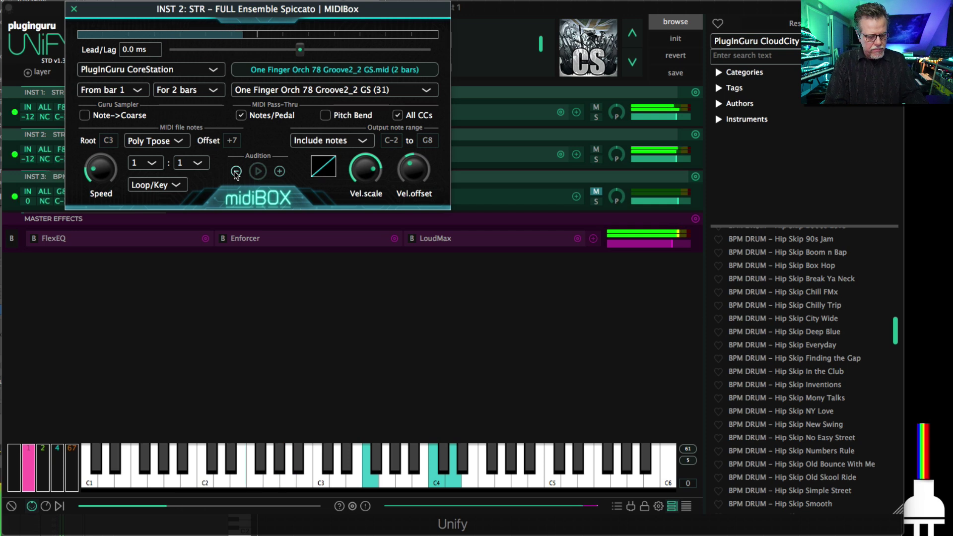
left_click(236, 171)
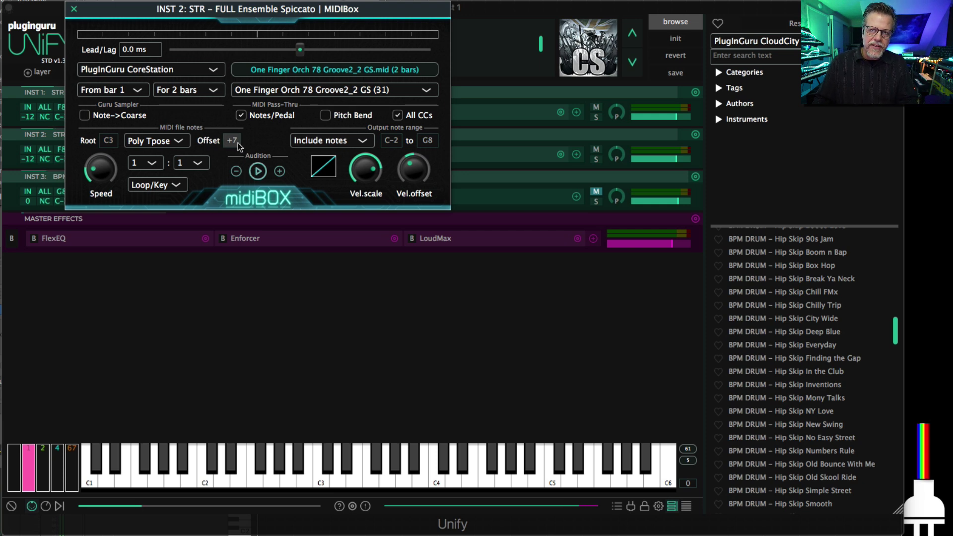
left_click_drag(238, 142, 242, 140)
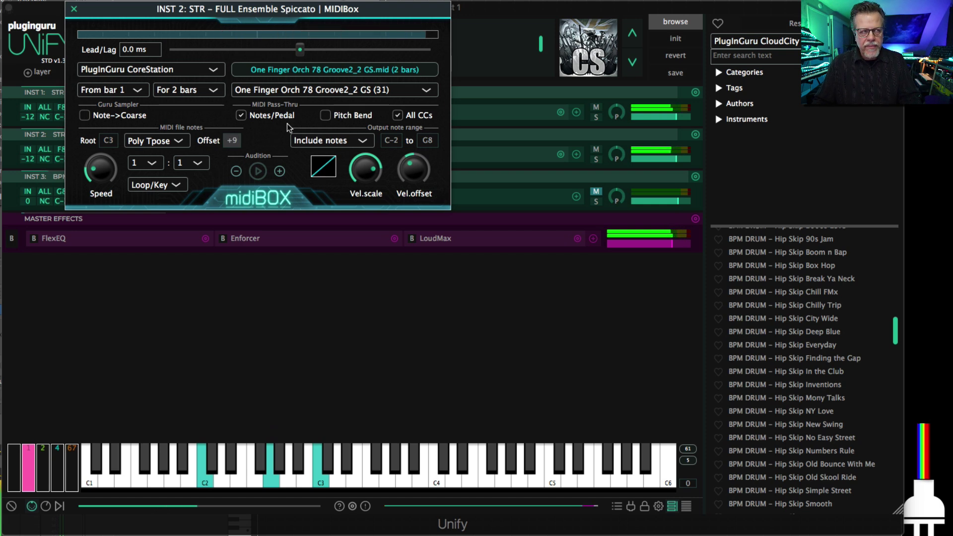
scroll(233, 141, "up", 10)
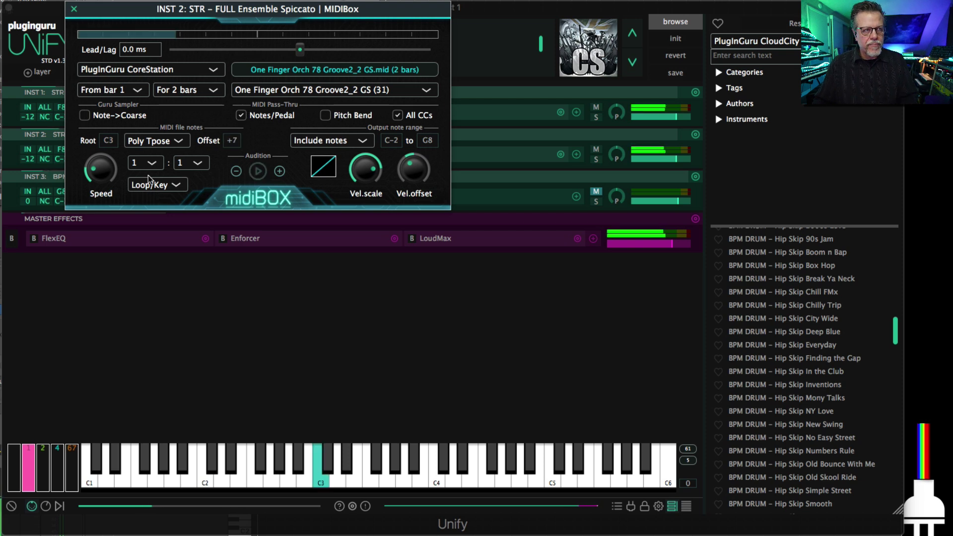
Step: Try a higher Speed in the duplicated strings MIDIBox with the velocity offset at -64.3 % and -100 %
left_click_drag(106, 153, 119, 128)
left_click_drag(414, 171, 412, 201)
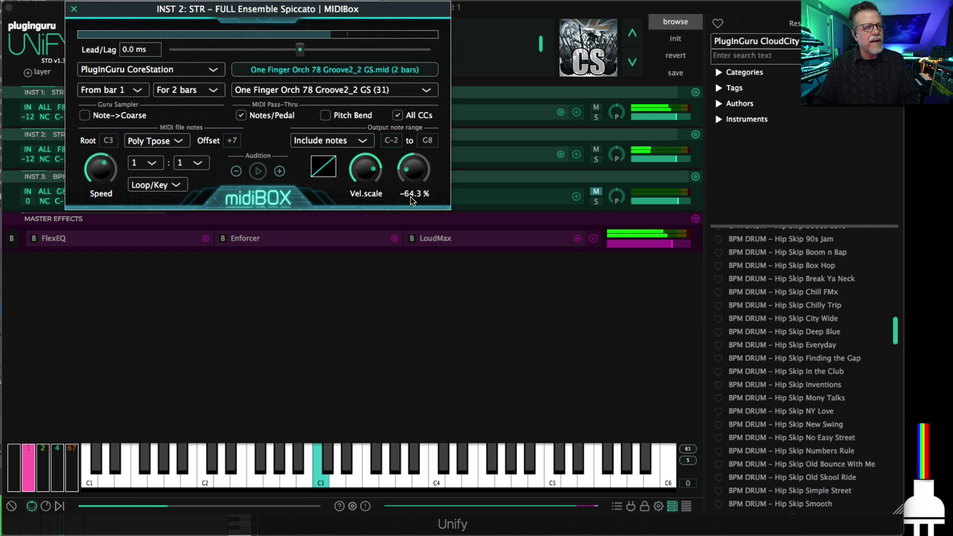
left_click_drag(114, 162, 117, 153)
left_click_drag(370, 179, 371, 170)
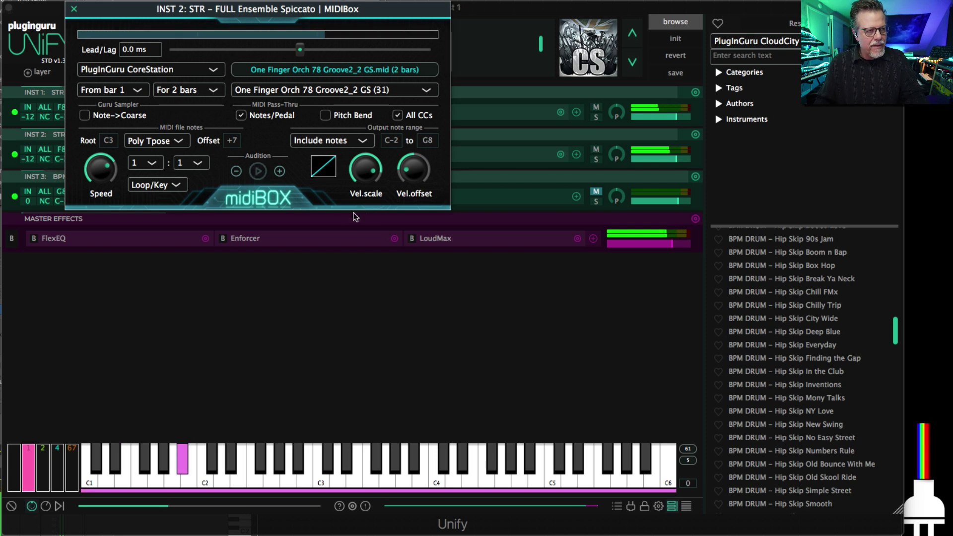
left_click_drag(413, 174, 418, 224)
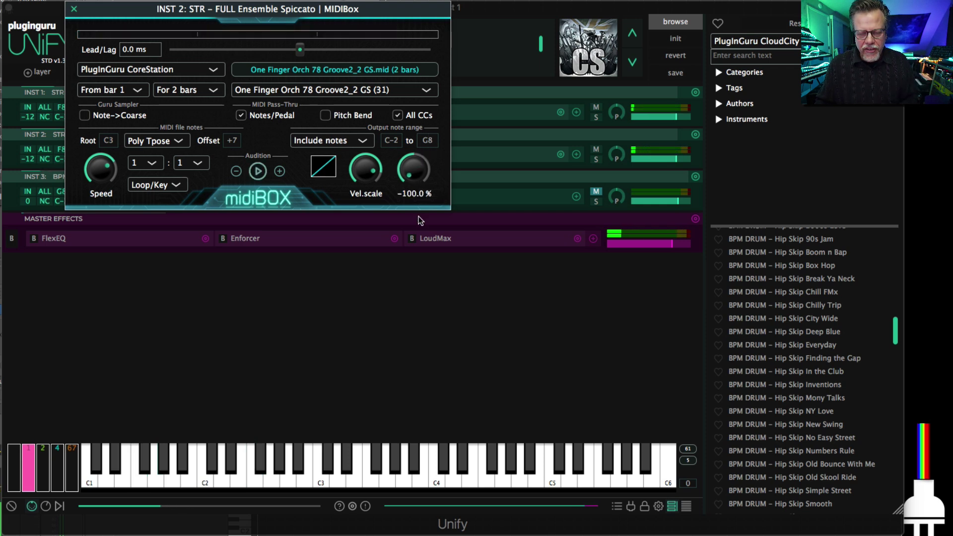
Step: Raise the strings MIDIBox's velocity offset and return its Speed to 100 %
left_click(258, 171)
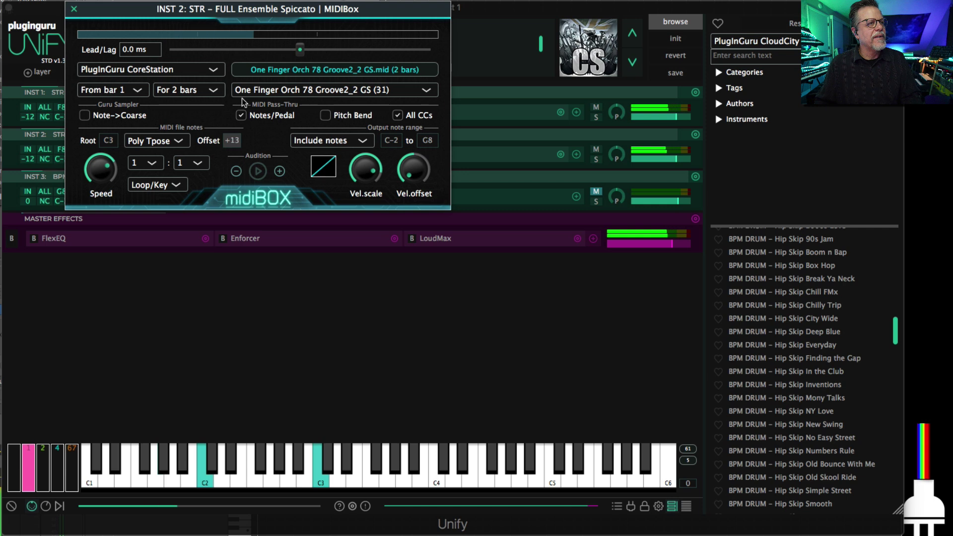
left_click_drag(402, 169, 398, 144)
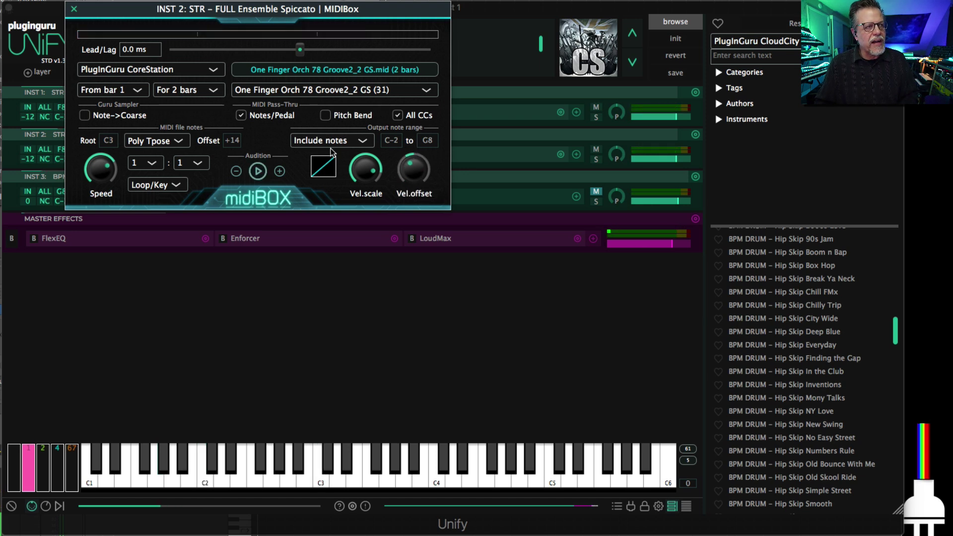
left_click_drag(101, 176, 110, 234)
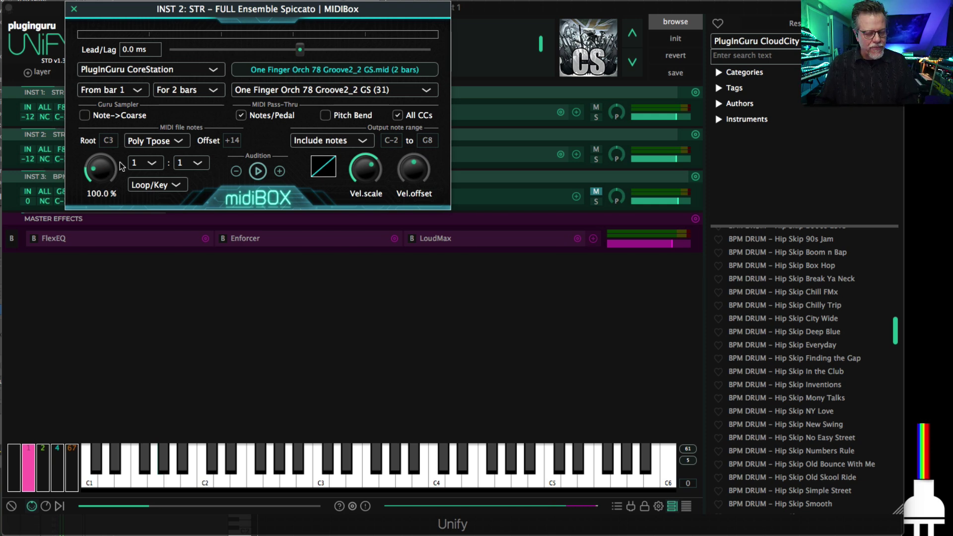
Step: Set the speed ratio in the duplicated strings MIDIBox to 4 : 1
left_click(146, 162)
left_click(136, 167)
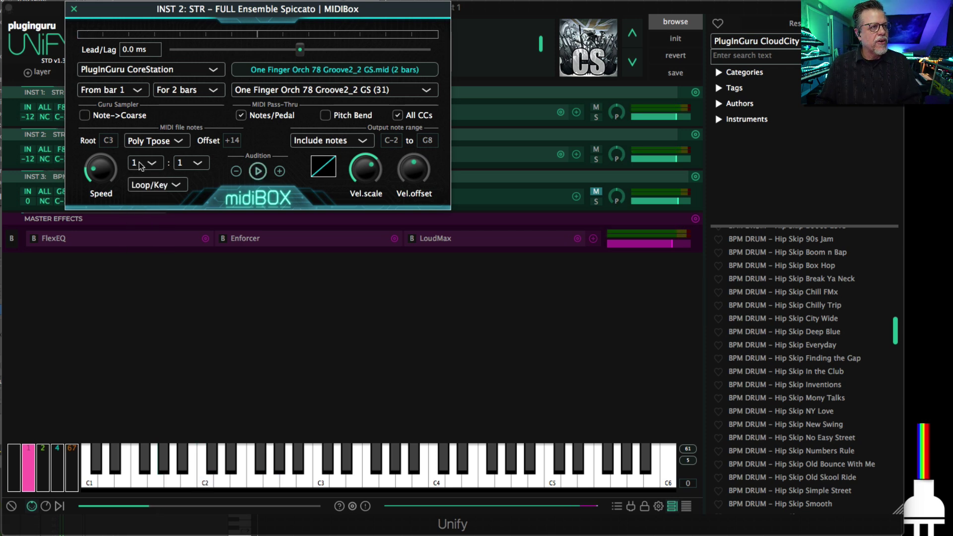
left_click(141, 166)
left_click(142, 218)
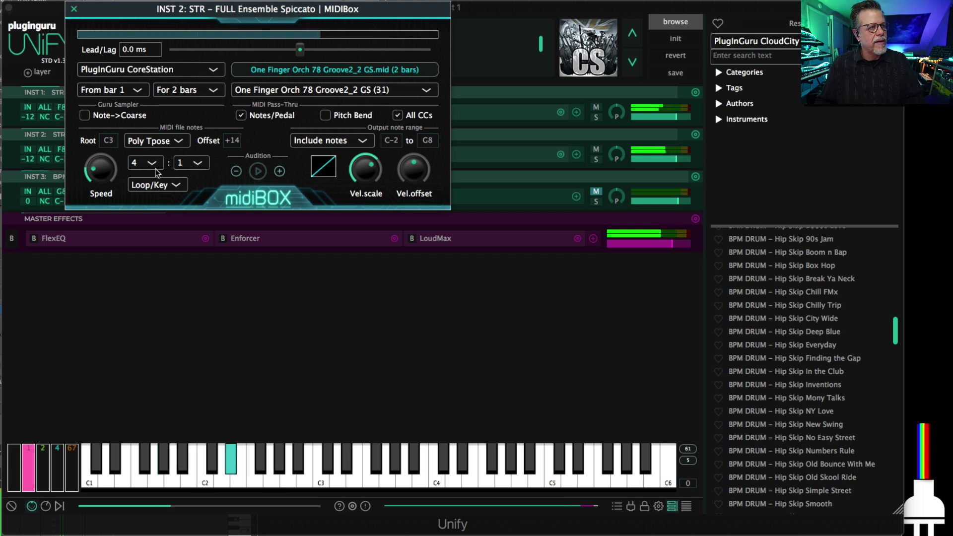
Step: Set the strings MIDIBox's note offset to +12, turn off Notes/Pedal pass-through and close its window
left_click_drag(247, 135, 296, 242)
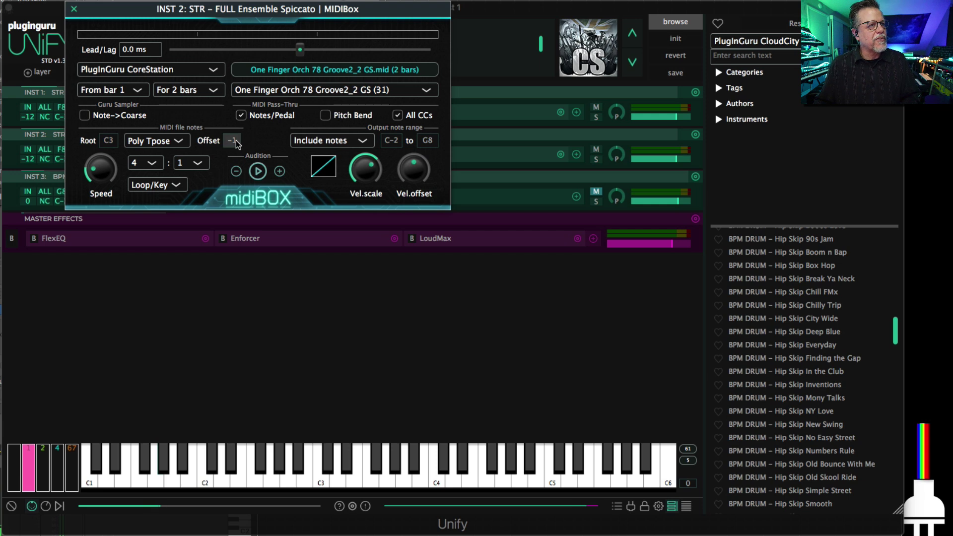
left_click_drag(233, 144, 249, 73)
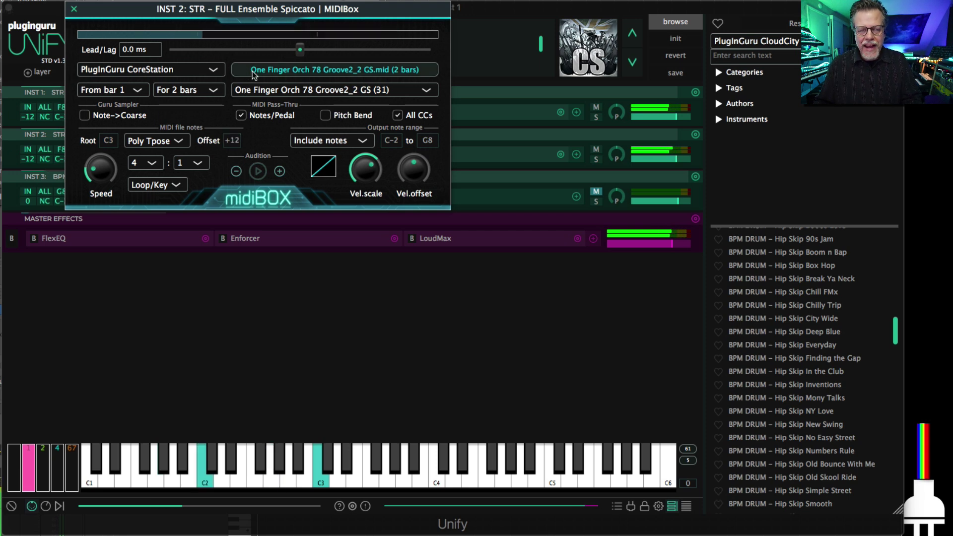
left_click(241, 115)
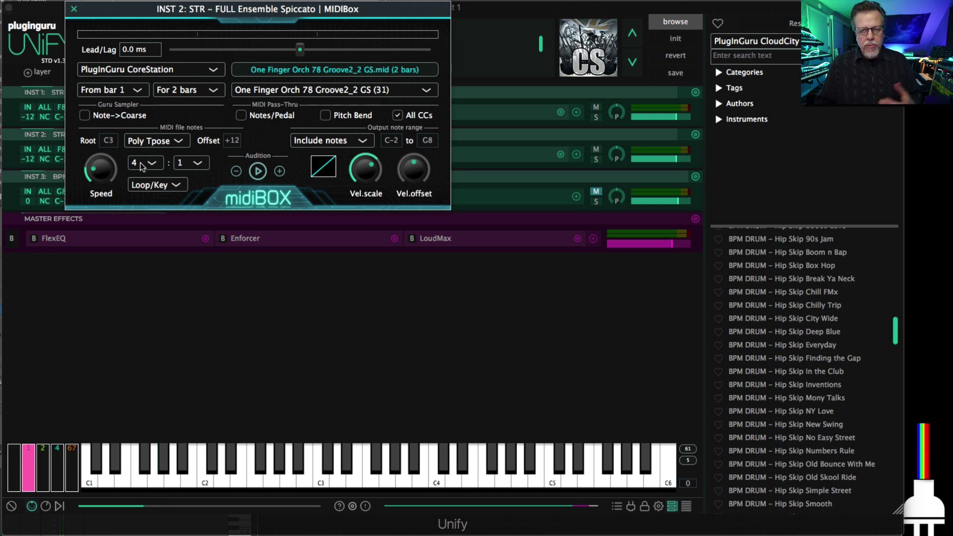
left_click(73, 9)
Step: Mute both strings layers, unmute the INST 3 BPM DRUM - Hip Skip Everyday layer and duplicate it
left_click(599, 193)
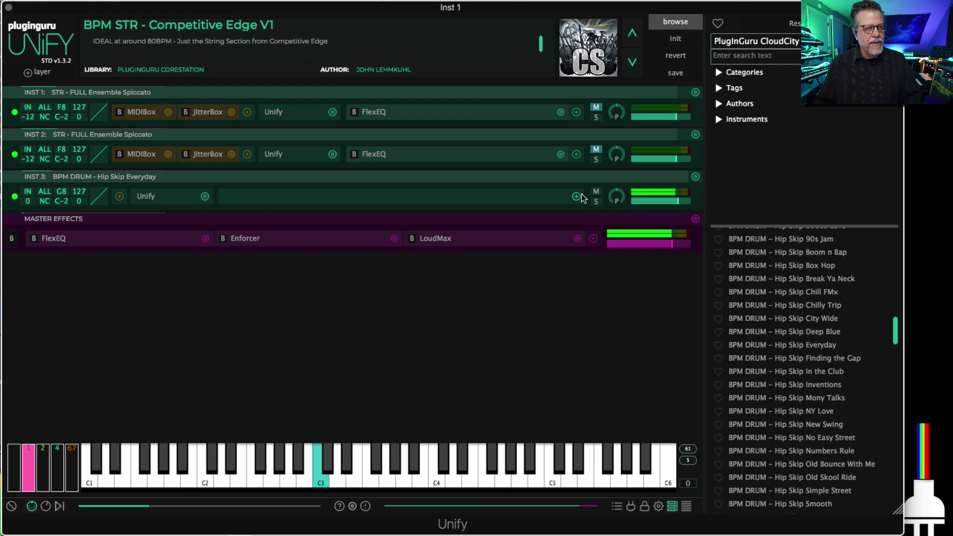
left_click(695, 177)
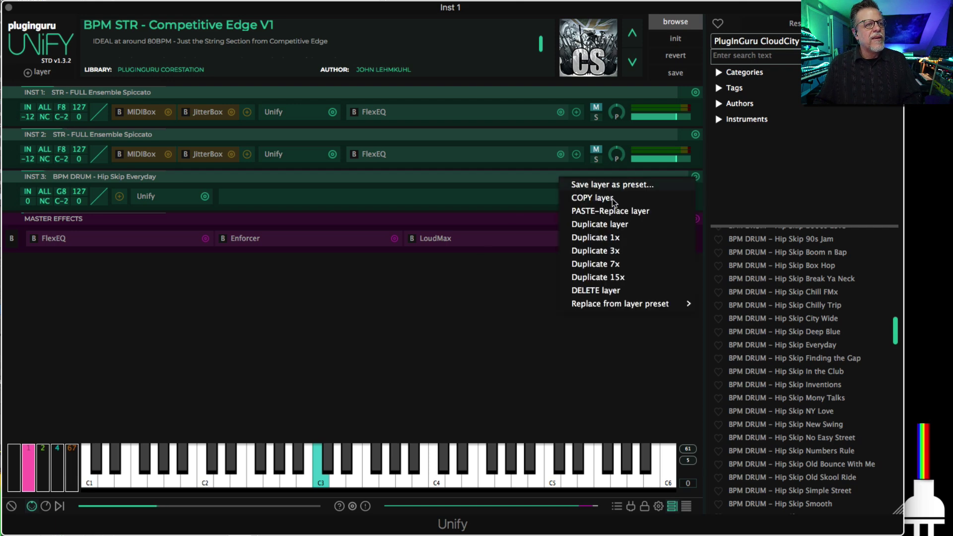
left_click(617, 226)
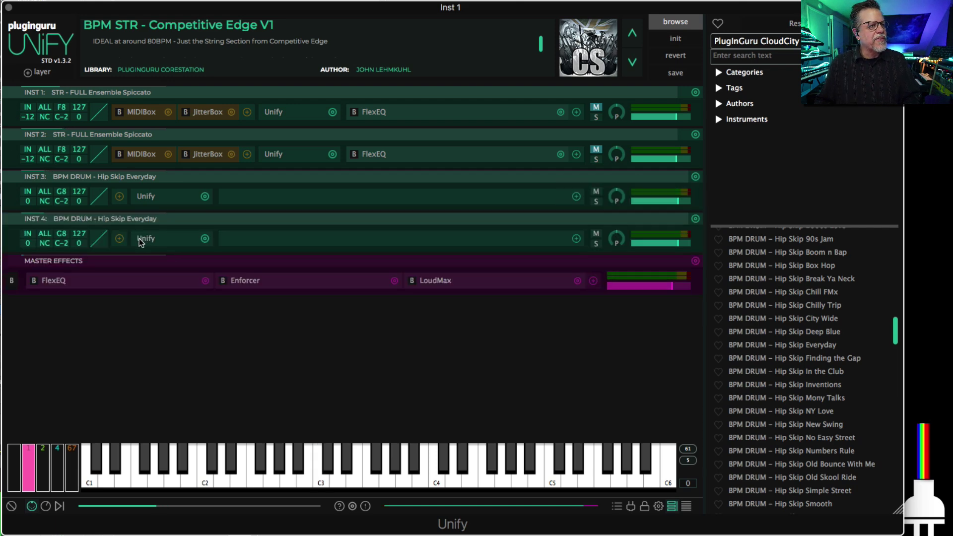
Step: Open the MIDIBox nested in the duplicated INST 4 drum layer and set its speed ratio to 2 : 5
left_click(139, 240)
double_click(205, 117)
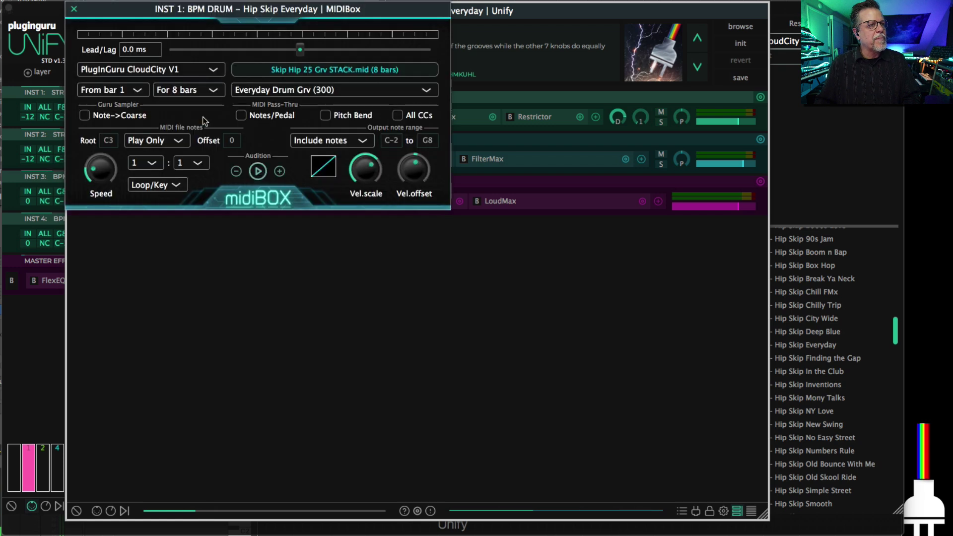
left_click(145, 163)
left_click(149, 187)
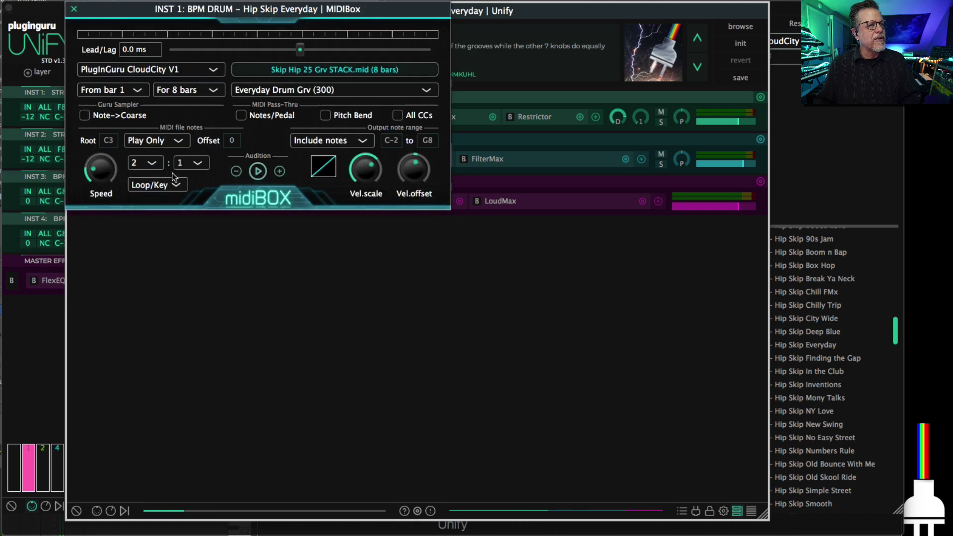
left_click(191, 164)
left_click(201, 233)
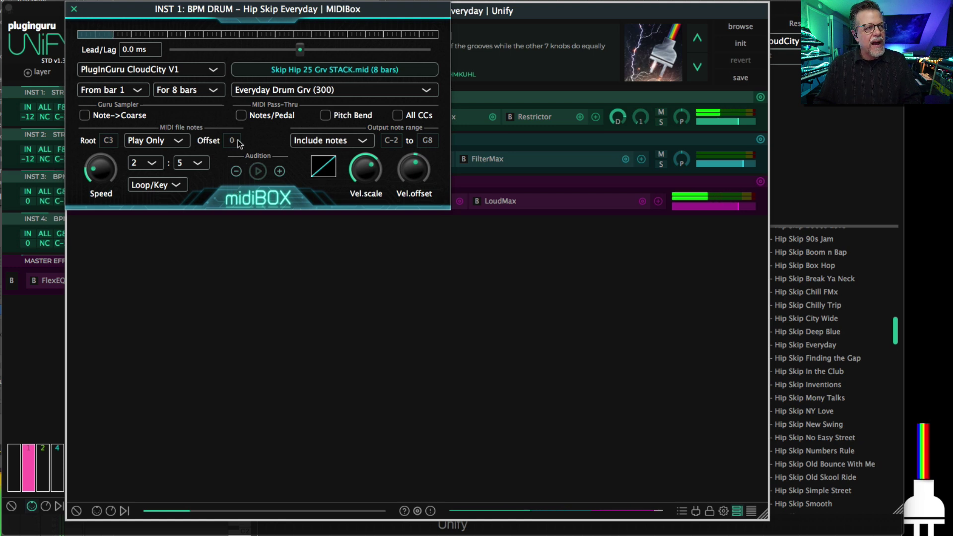
Step: Set the duplicated drum MIDIBox's note offset to -6 and enter a slightly faster Speed value
left_click_drag(236, 145, 237, 172)
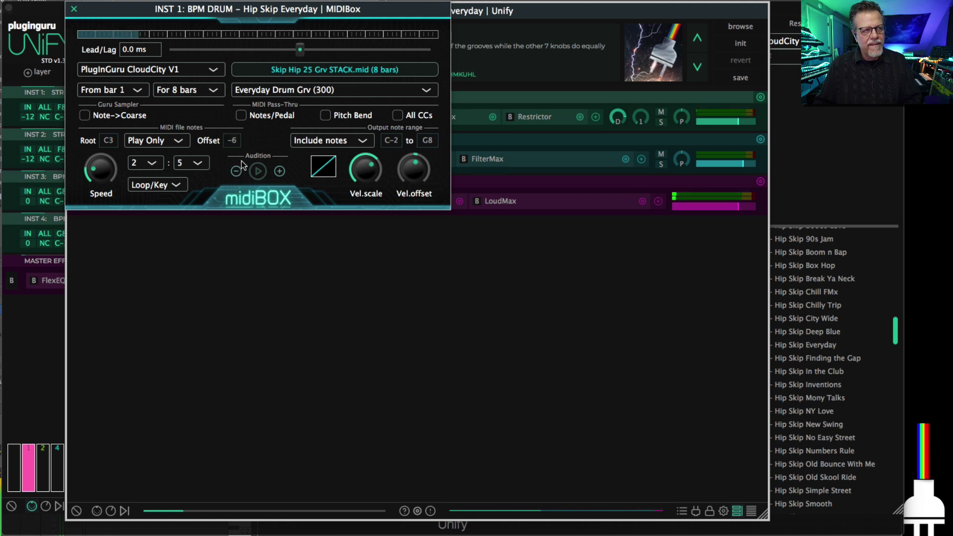
mouse_move(100, 179)
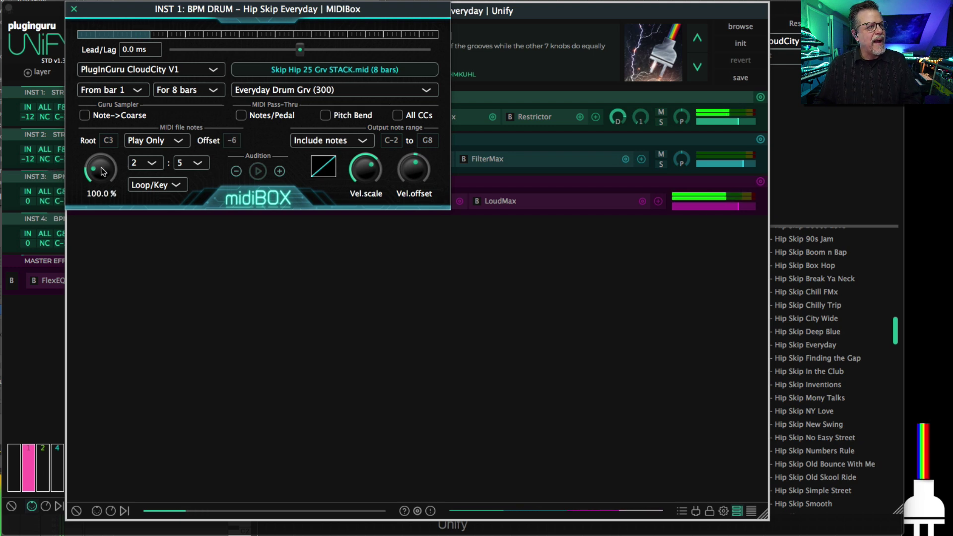
double_click(98, 194)
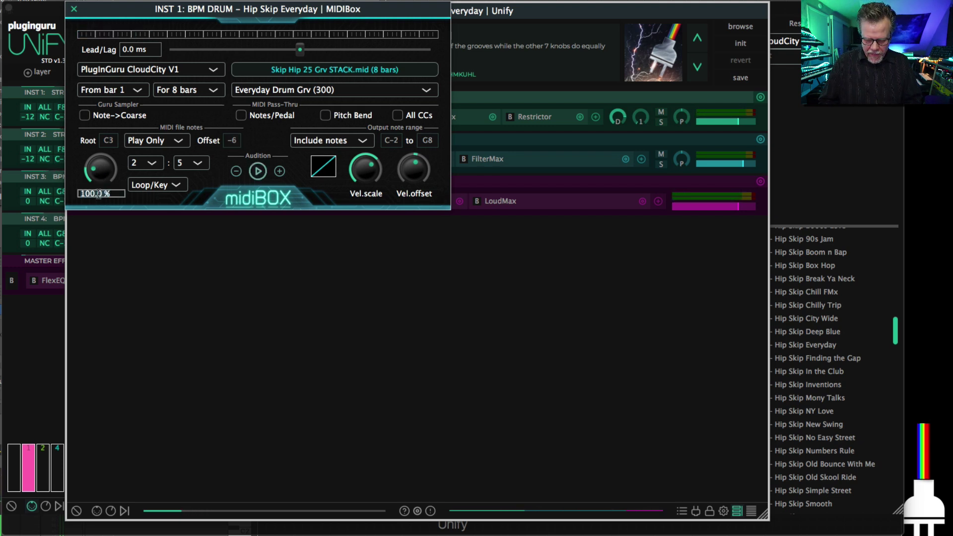
key("Return")
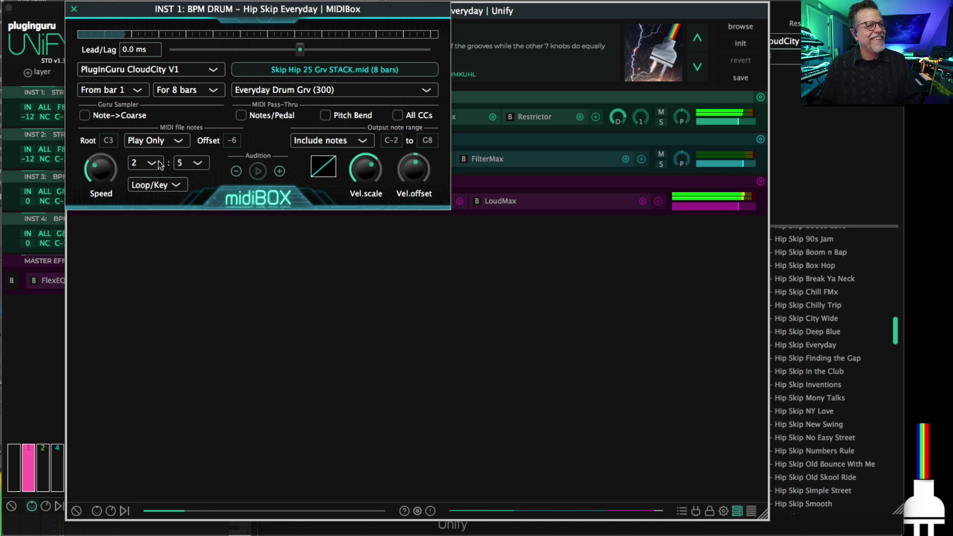
Step: Set the duplicated drum MIDIBox's speed ratio to 8 : 5 and lower its velocity offset
left_click(142, 166)
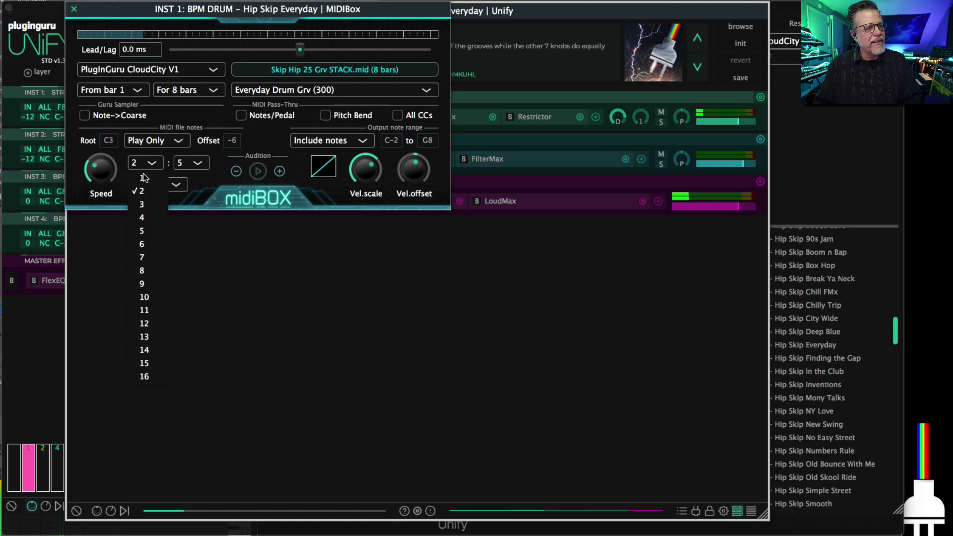
left_click(148, 270)
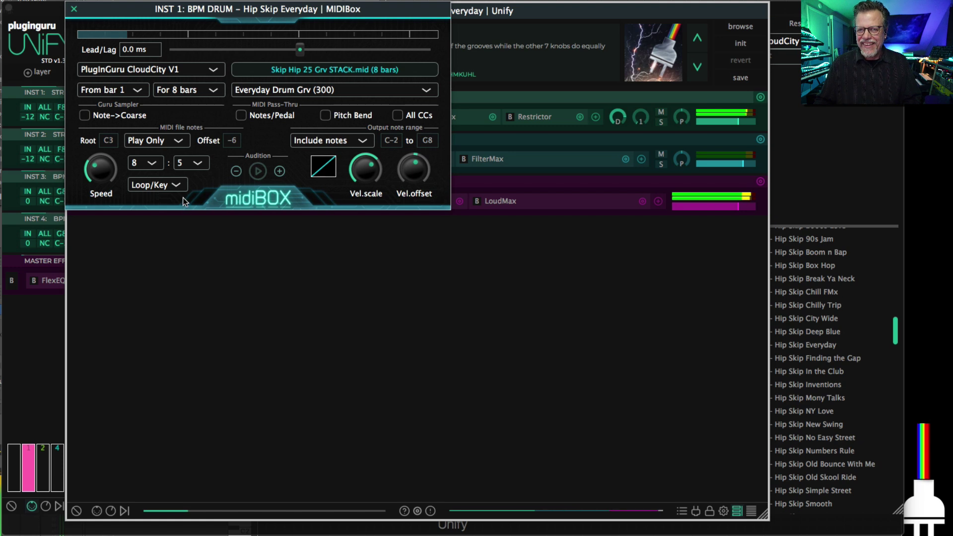
mouse_move(412, 183)
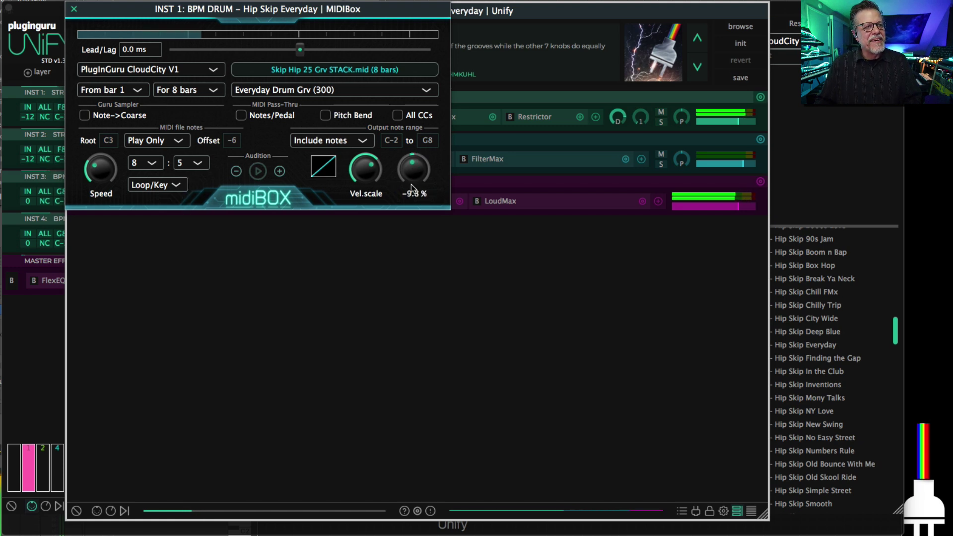
left_click_drag(408, 216, 410, 207)
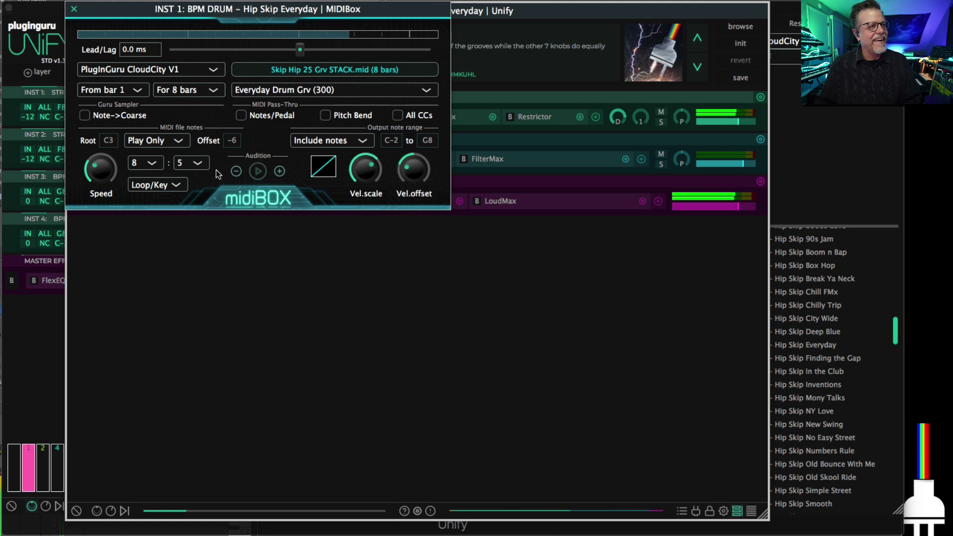
Step: Try speed ratios 8 : 2, 3 : 2 and 4 : 2 in the duplicated drum MIDIBox and set velocity offset to about -31.2 %
left_click(195, 164)
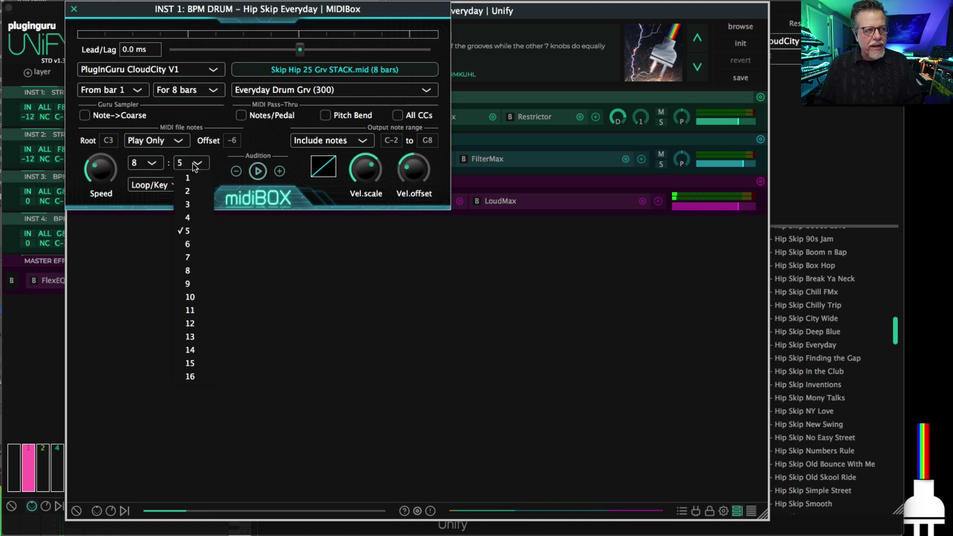
left_click(195, 191)
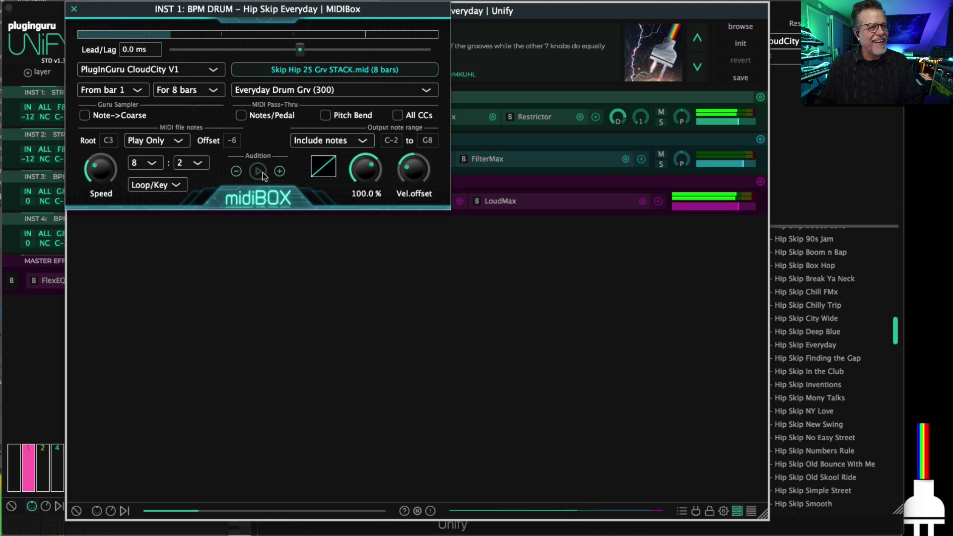
left_click(145, 163)
left_click(154, 204)
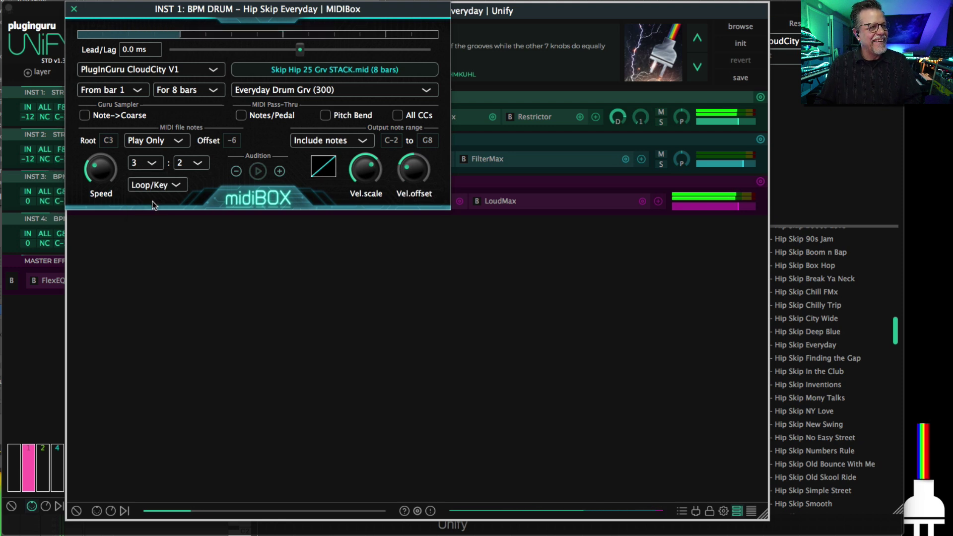
left_click(141, 163)
left_click(146, 216)
mouse_move(412, 175)
mouse_move(413, 174)
left_mouse_down()
mouse_move(422, 141)
mouse_move(419, 211)
mouse_move(419, 159)
mouse_move(412, 198)
mouse_move(417, 155)
mouse_move(419, 199)
mouse_move(425, 130)
mouse_move(419, 167)
left_mouse_up()
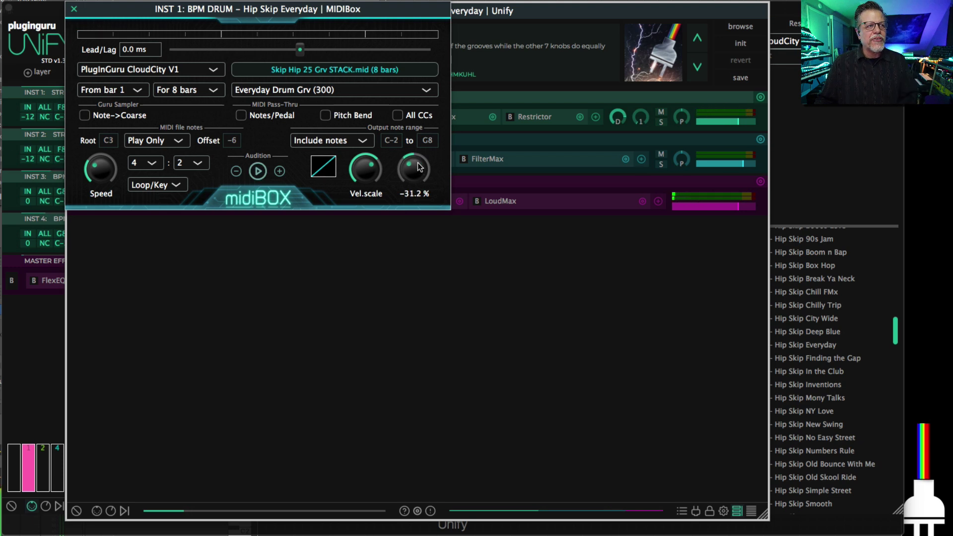
Step: Set the duplicated drum MIDIBox's speed ratio to 1 : 1, raise Speed to maximum and close its windows
left_click(148, 168)
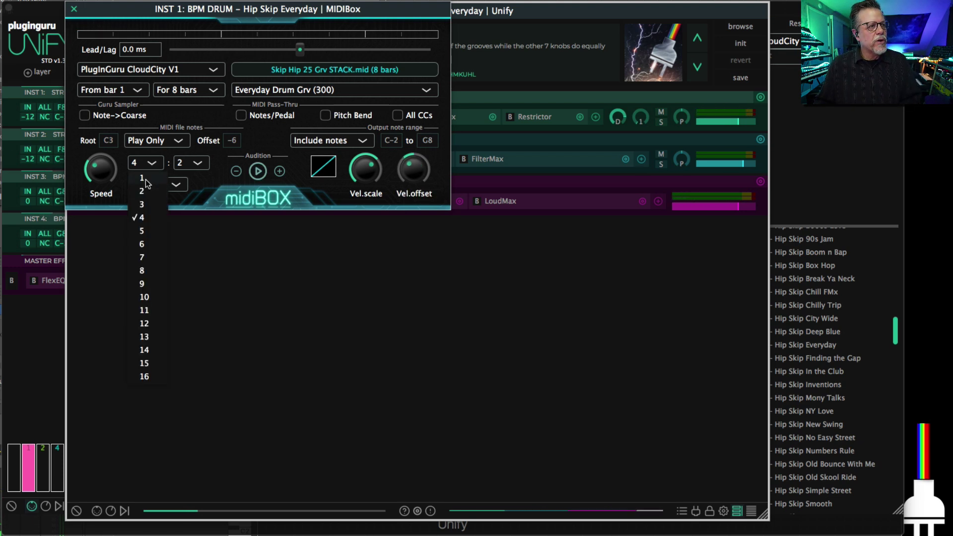
left_click(145, 178)
left_click(196, 164)
left_click(194, 178)
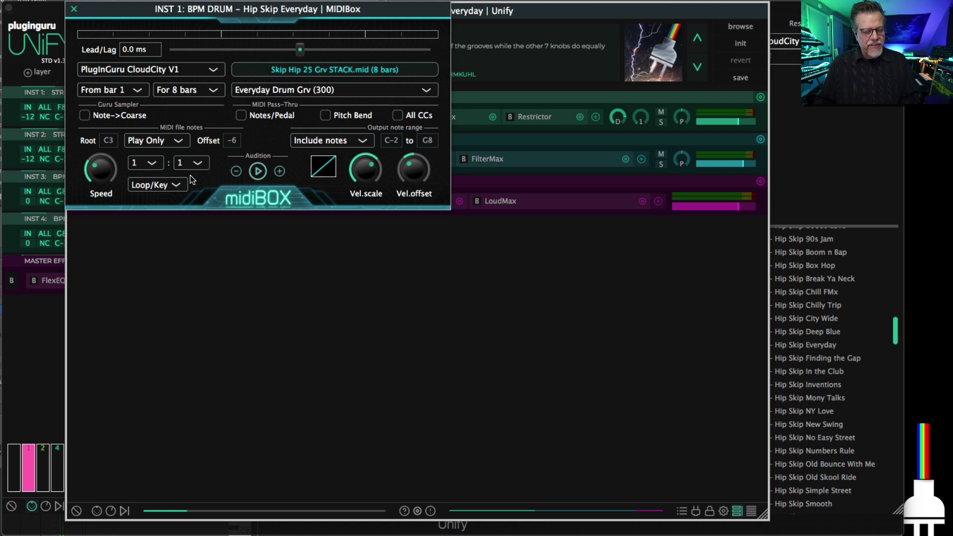
key("space")
mouse_move(99, 191)
left_click_drag(100, 197, 129, 85)
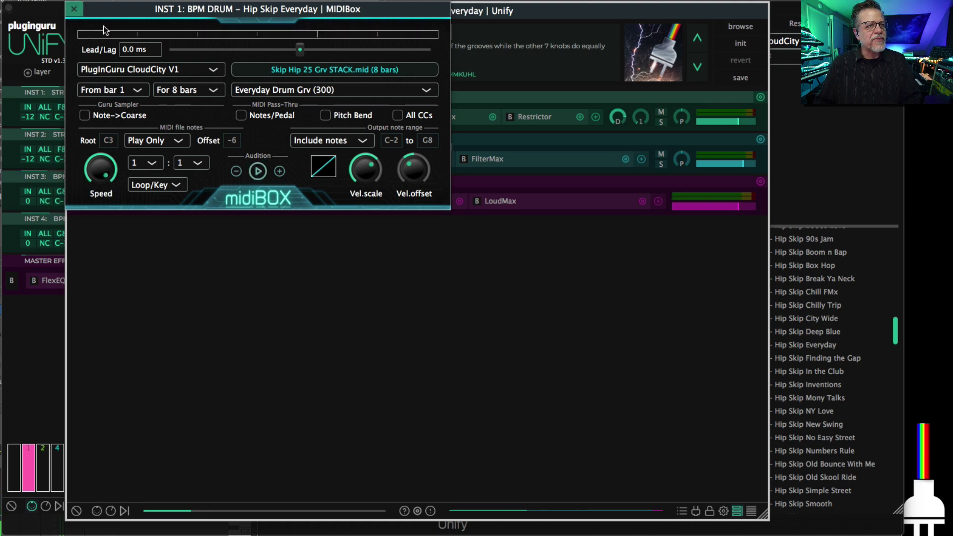
left_click(74, 8)
left_click(76, 11)
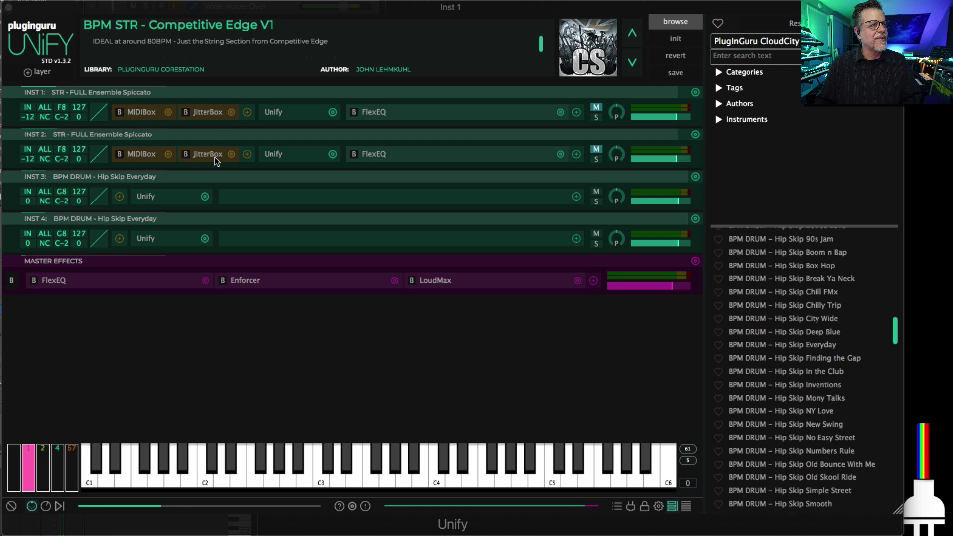
Step: Open the MIDIBox nested in the INST 3 drum layer and set its speed ratio to 16 : 1
left_click(151, 197)
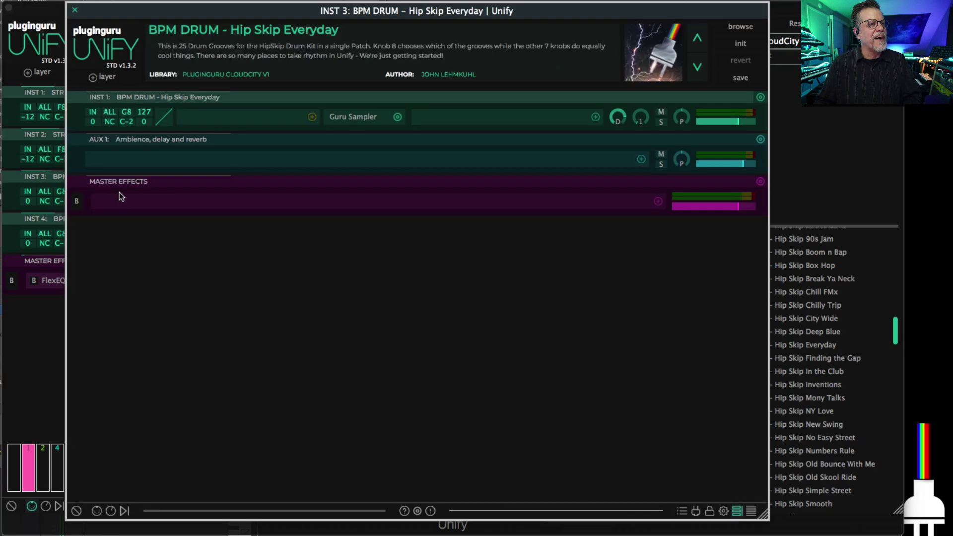
left_click(203, 123)
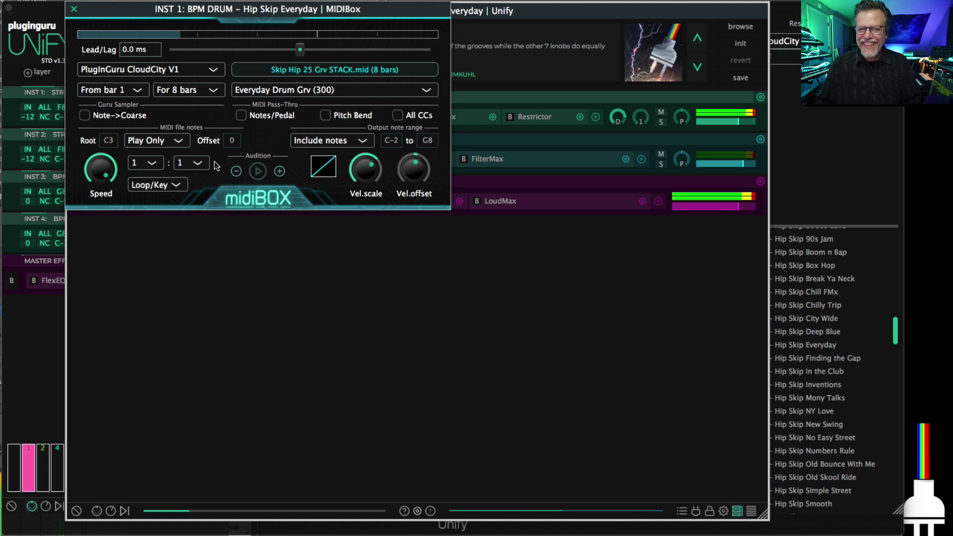
left_click(144, 164)
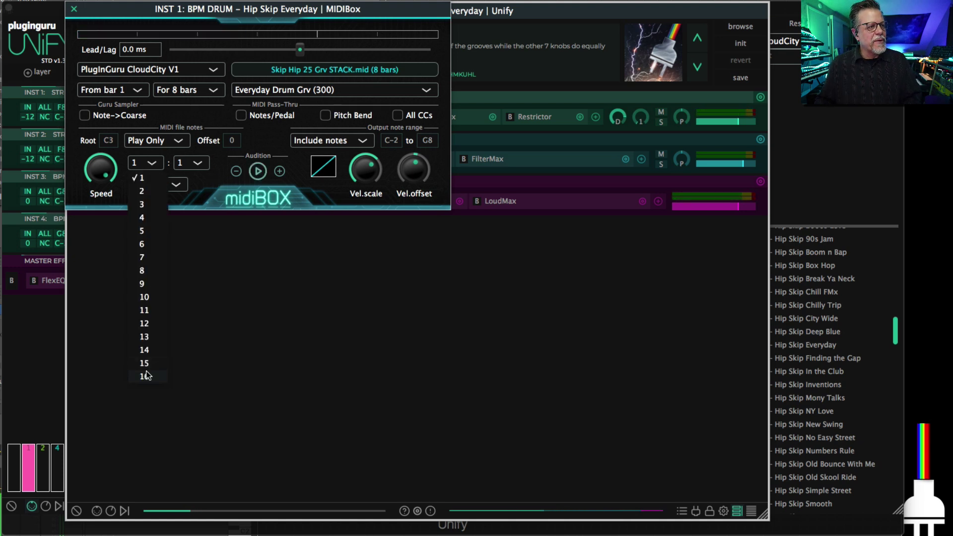
left_click(145, 377)
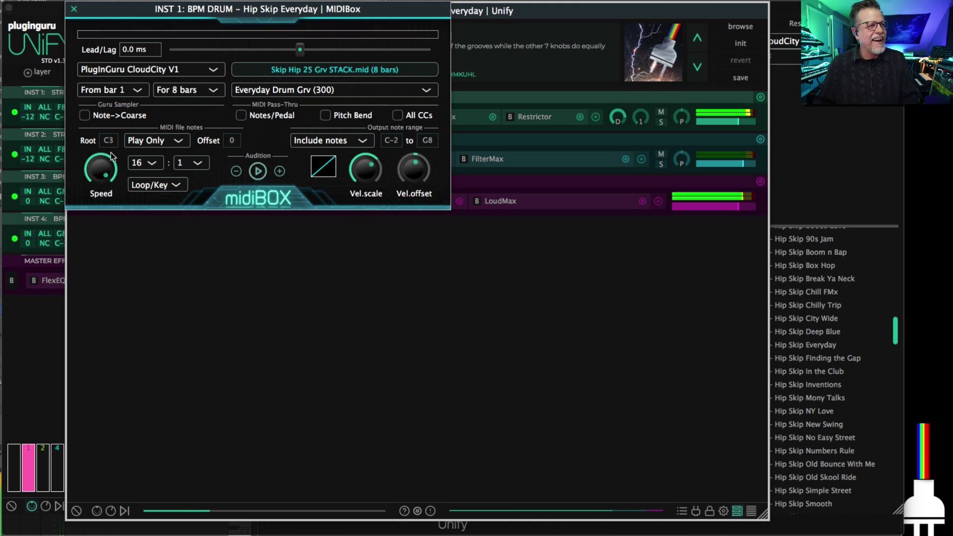
Step: Enable Note->Coarse in the INST 3 drum MIDIBox, reset Speed to 100.0 % and close the MIDIBox
left_click(84, 116)
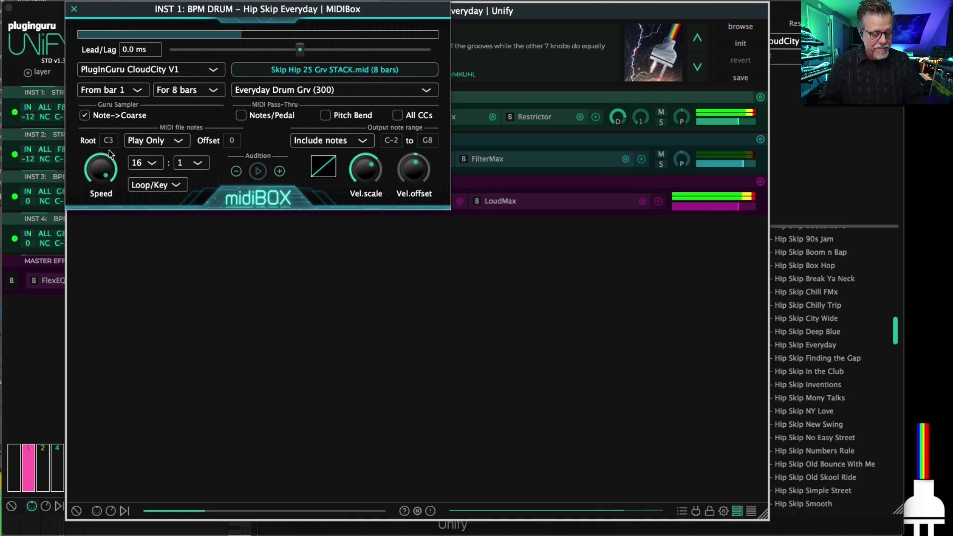
mouse_move(109, 158)
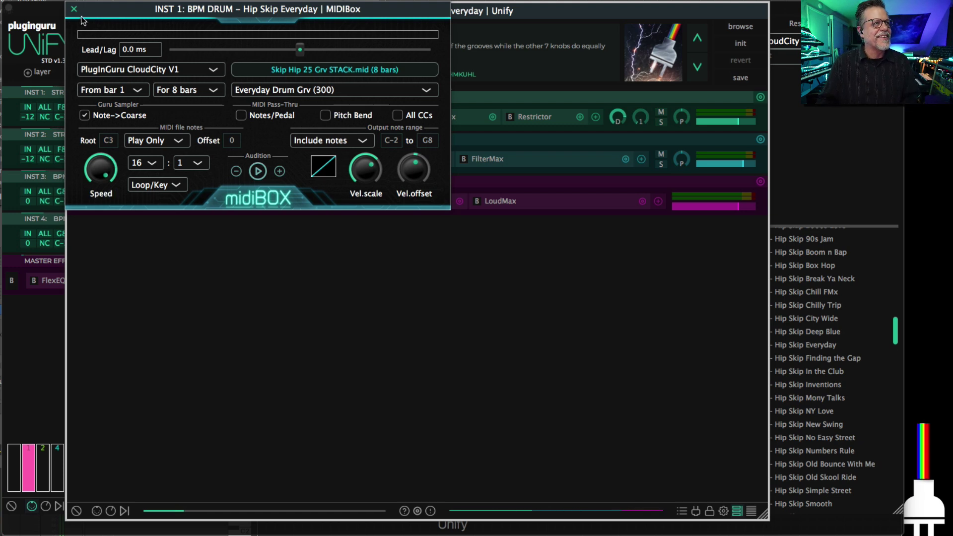
double_click(102, 172)
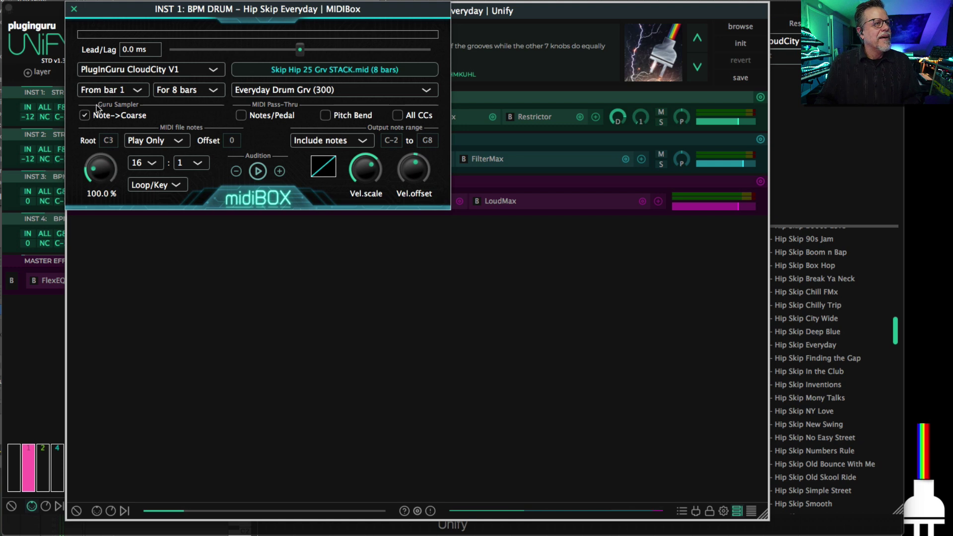
left_click(74, 8)
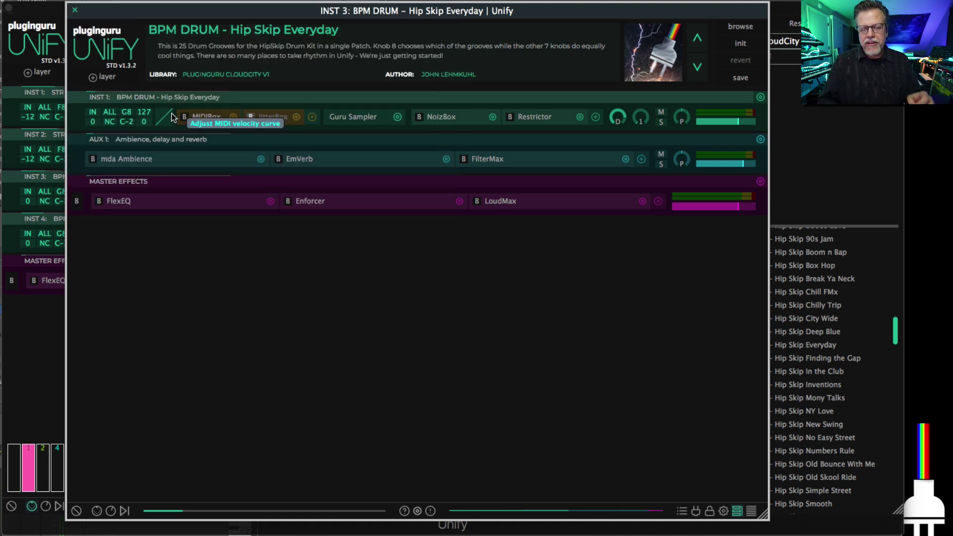
Step: Adjust Speed in the INST 3 drum MIDIBox, close it and unmute the INST 1 strings layer
left_click(209, 117)
left_click_drag(101, 170, 118, 158)
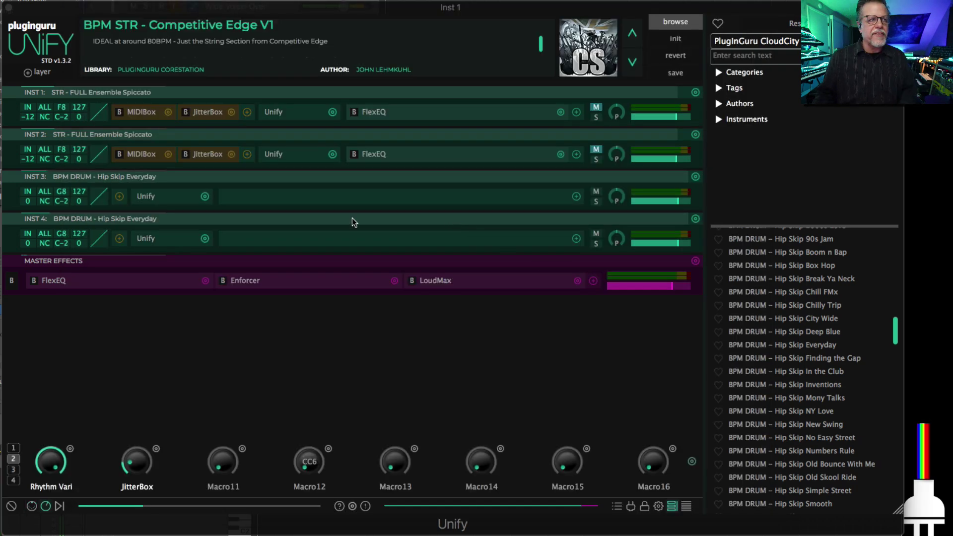
left_click(596, 107)
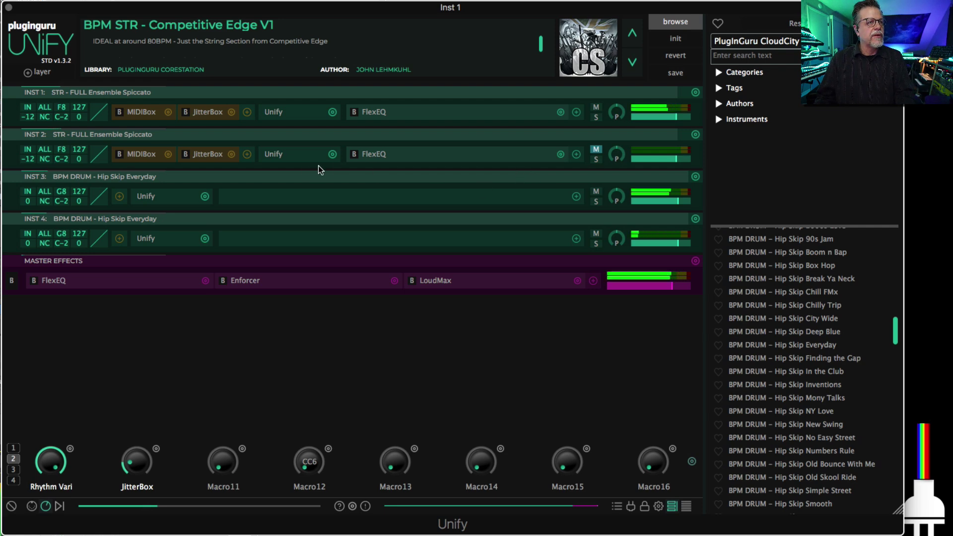
Step: Return the INST 3 drum MIDIBox to a 1 : 1 speed ratio with Speed at 100.0 % and close its windows
left_click(145, 197)
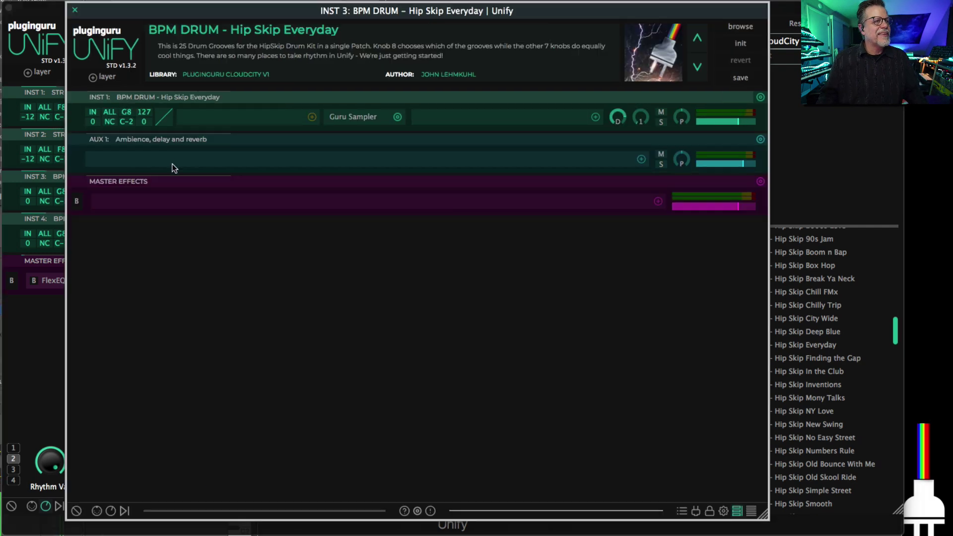
left_click(206, 117)
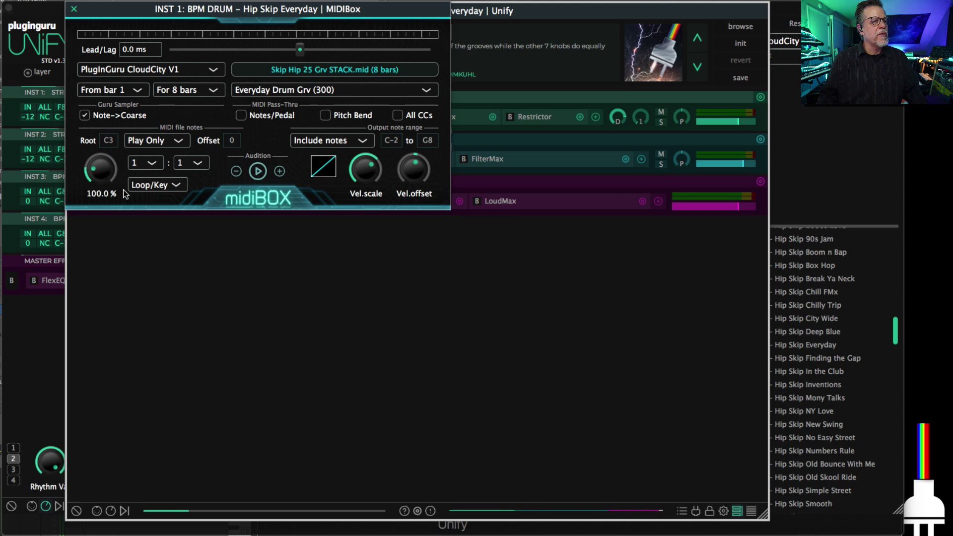
key("Escape")
key("Escape")
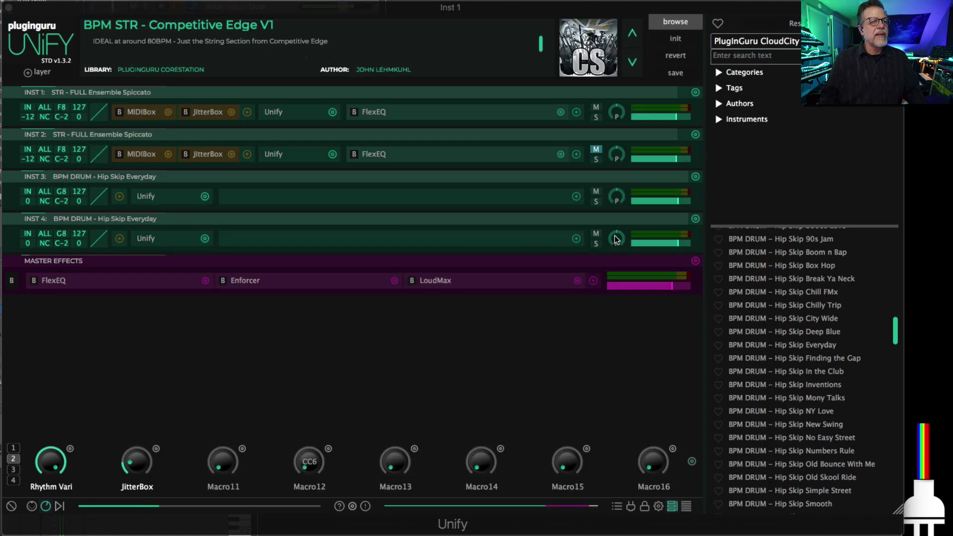
Step: Delete the duplicated INST 4 drum layer and turn off Note->Coarse in the INST 3 drum MIDIBox, closing its windows
left_click(695, 218)
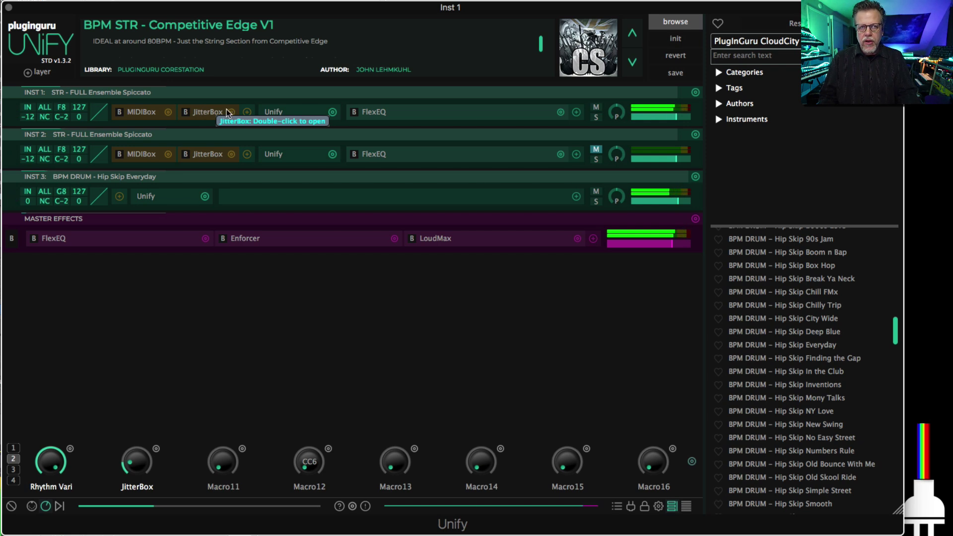
double_click(190, 195)
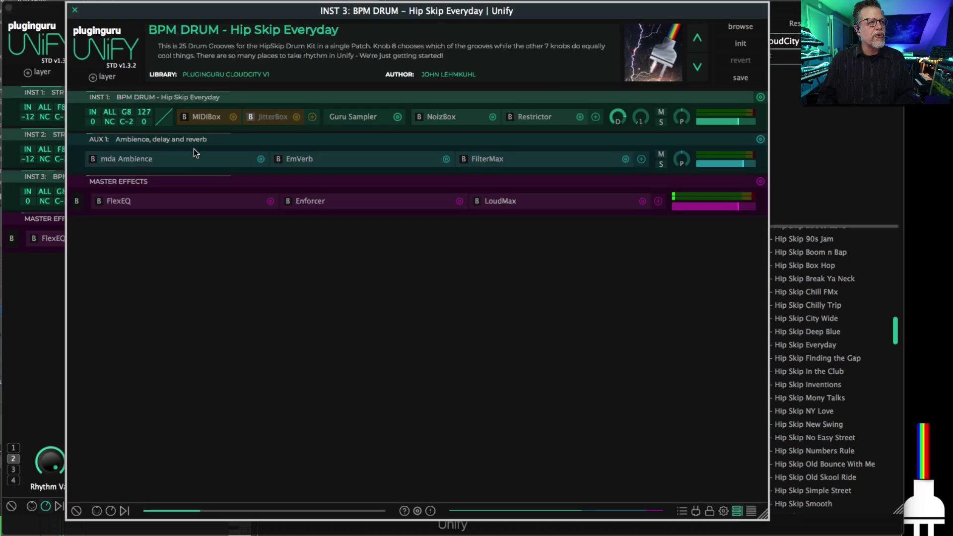
double_click(204, 115)
left_click(85, 118)
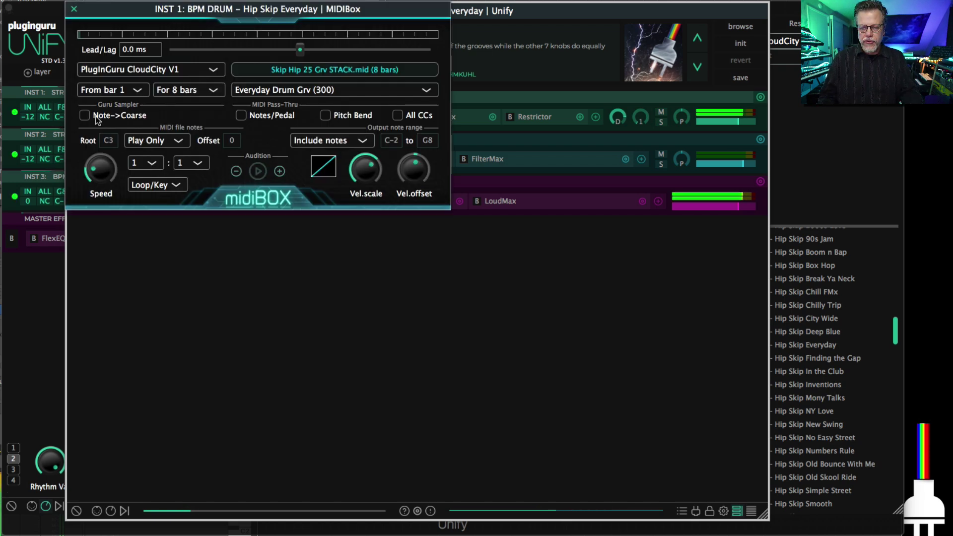
left_click(74, 9)
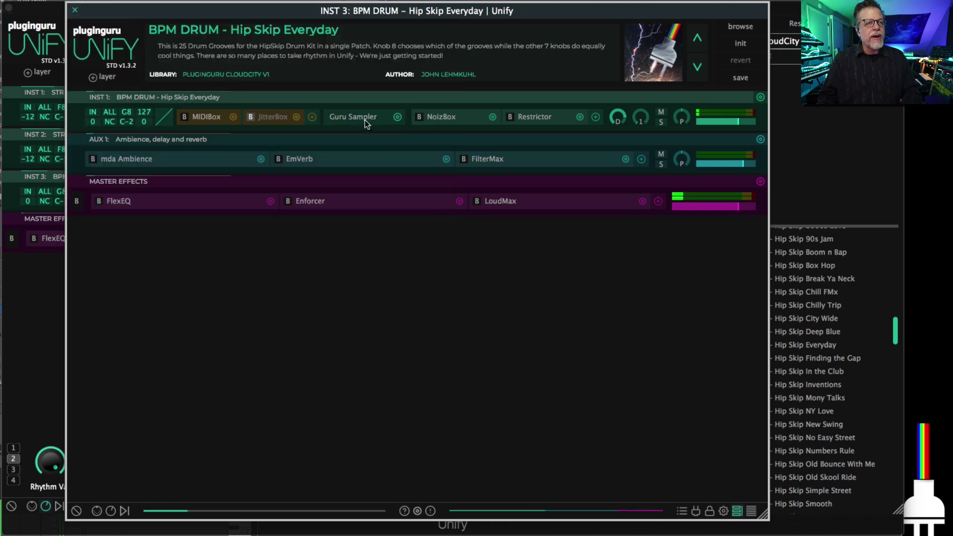
left_click(75, 10)
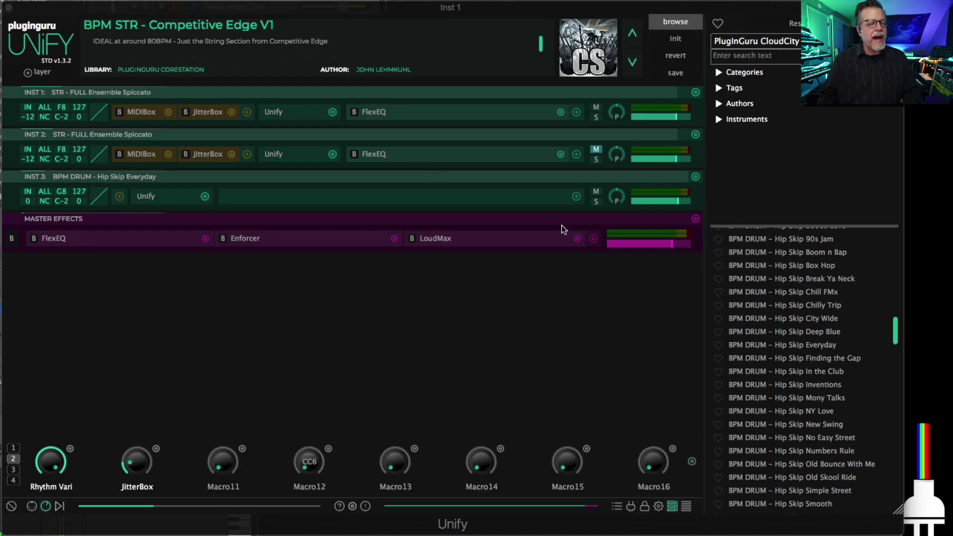
Step: Review the loading options for the BPM DRUM - Hip Skip Box Hop patch and the INST 2 strings MIDIBox settings
right_click(795, 267)
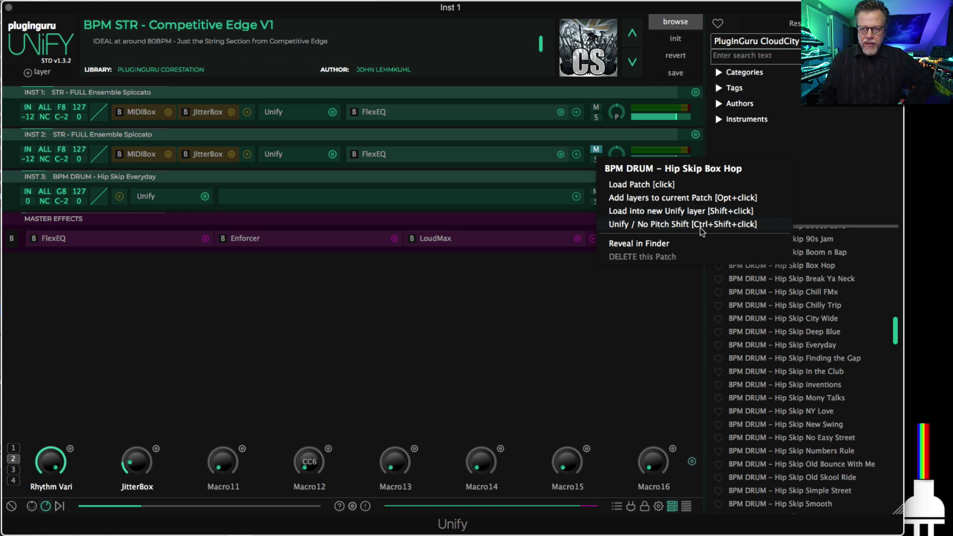
left_click(450, 316)
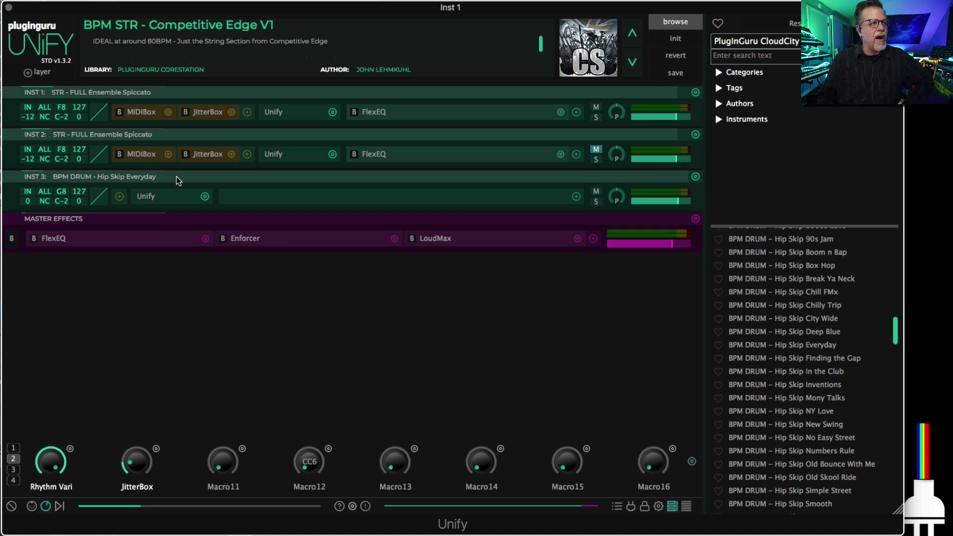
left_click(141, 154)
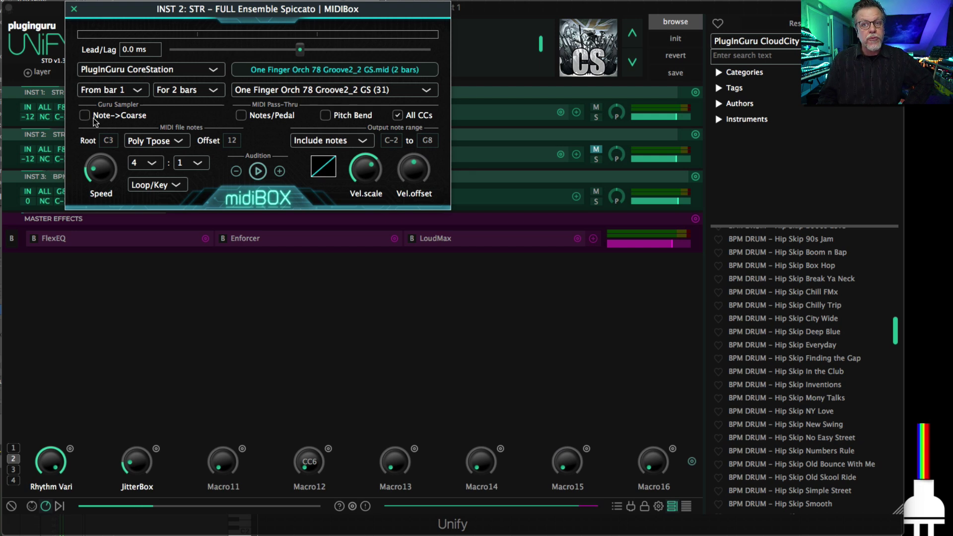
left_click(74, 9)
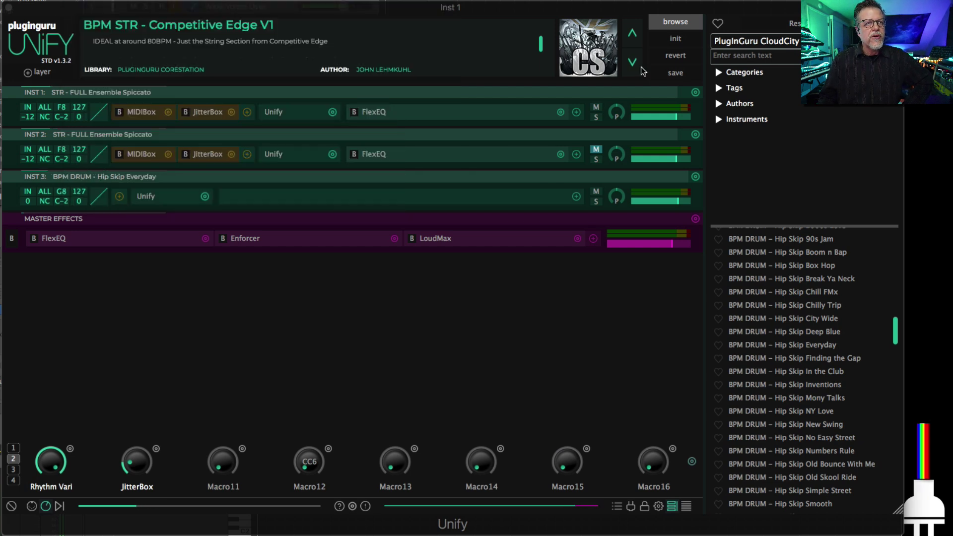
Step: Load BPM DRUM - Hip Skip New Swing as a Unify / No Pitch Shift layer, audition it and delete the added INST 4 layer
scroll(833, 278, "down", 6)
scroll(820, 308, "up", 3)
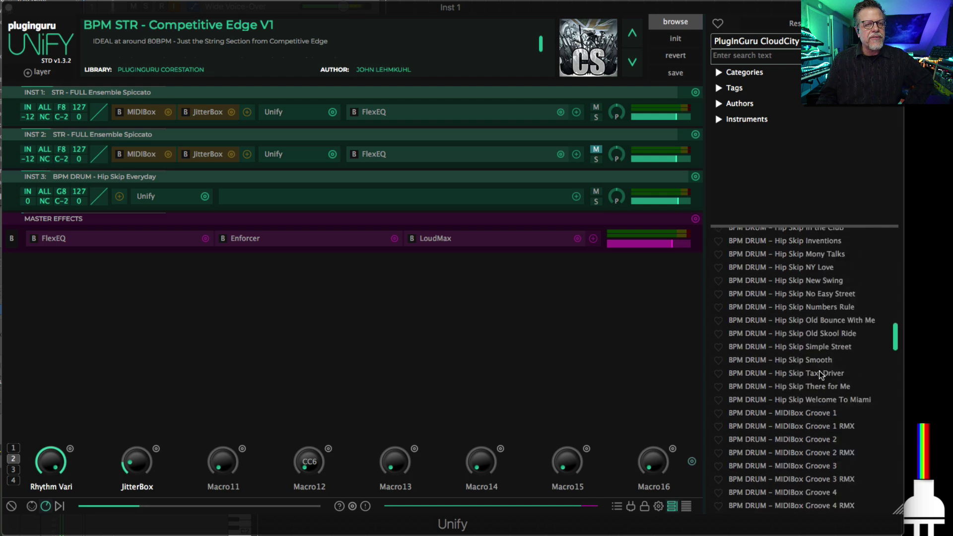
right_click(813, 301)
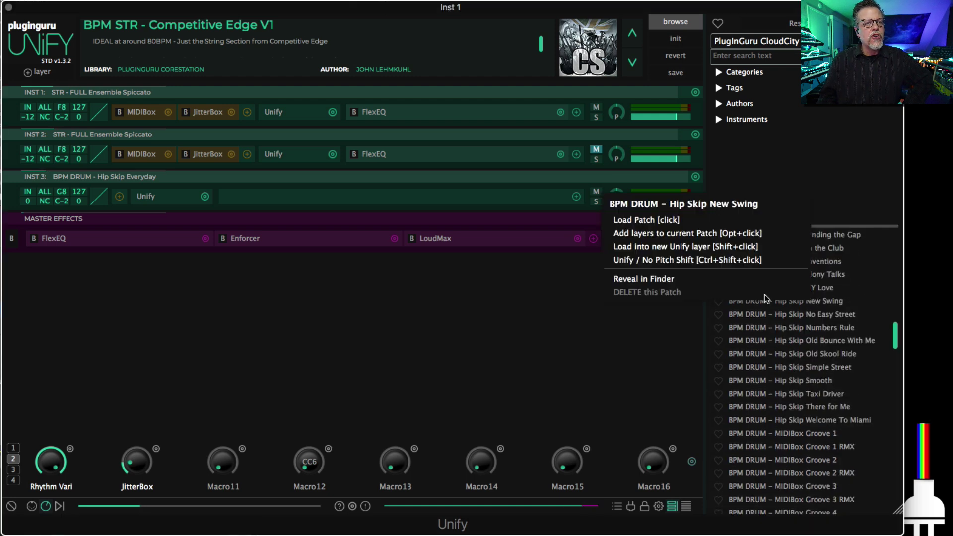
left_click(686, 260)
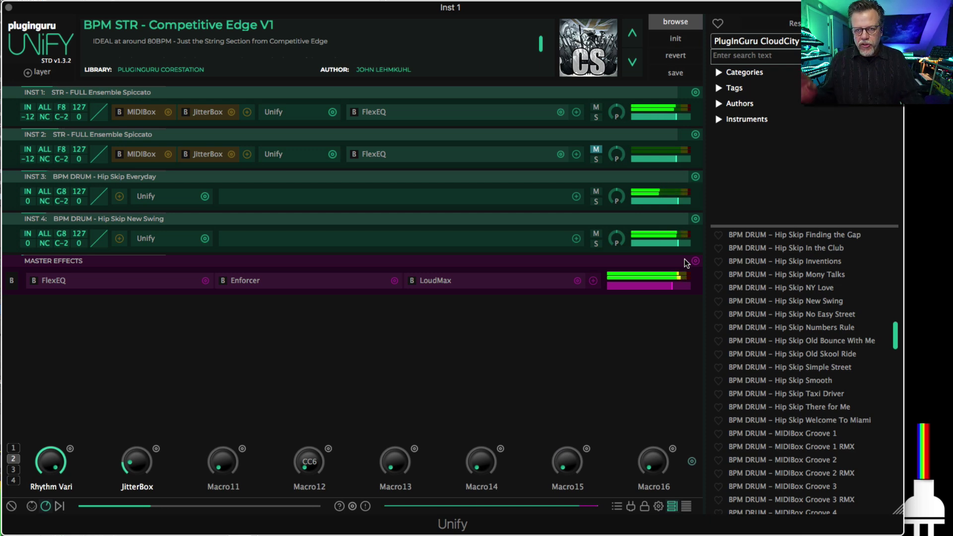
left_click(695, 219)
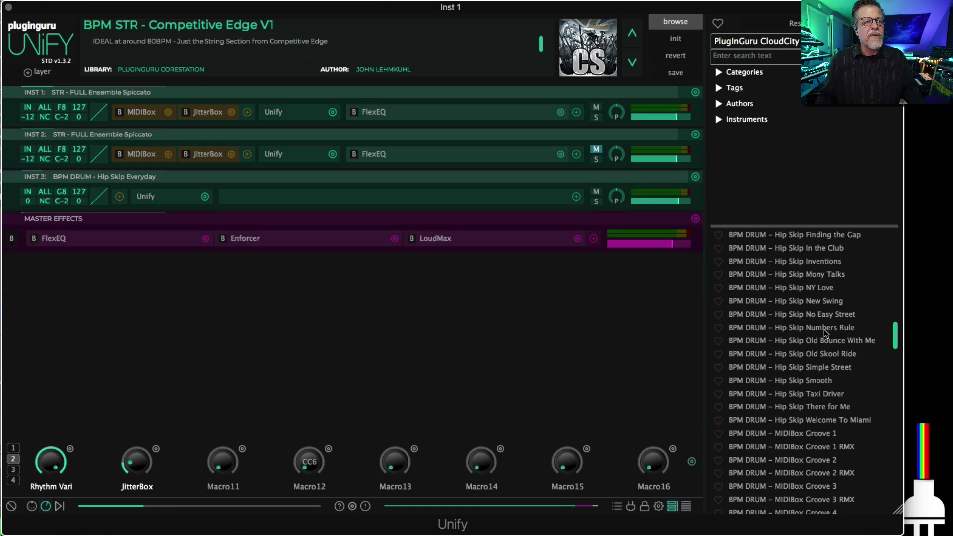
Step: Load Hip Skip New Swing into a new Unify layer, compare the Hip Skip No Easy Street loading options and delete the INST 4 layer
right_click(805, 301)
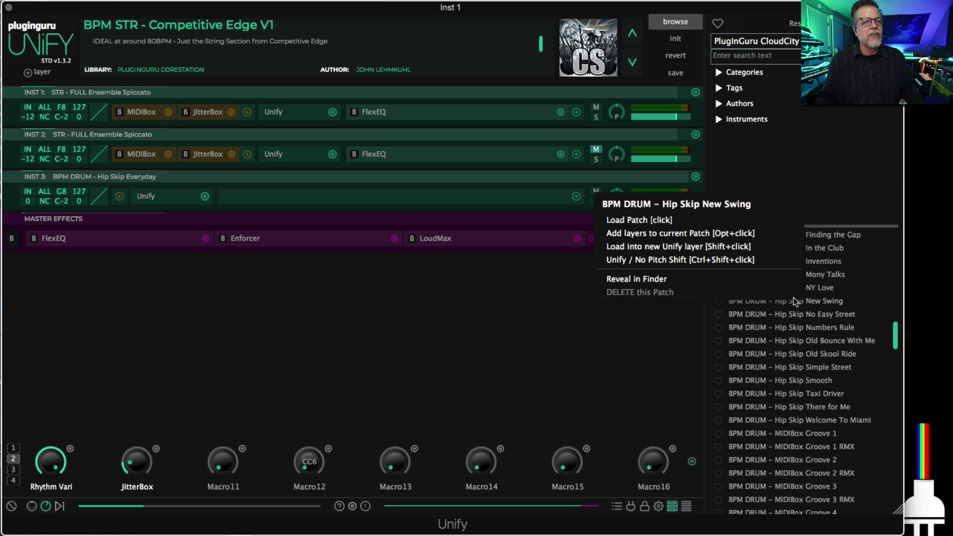
left_click(693, 247)
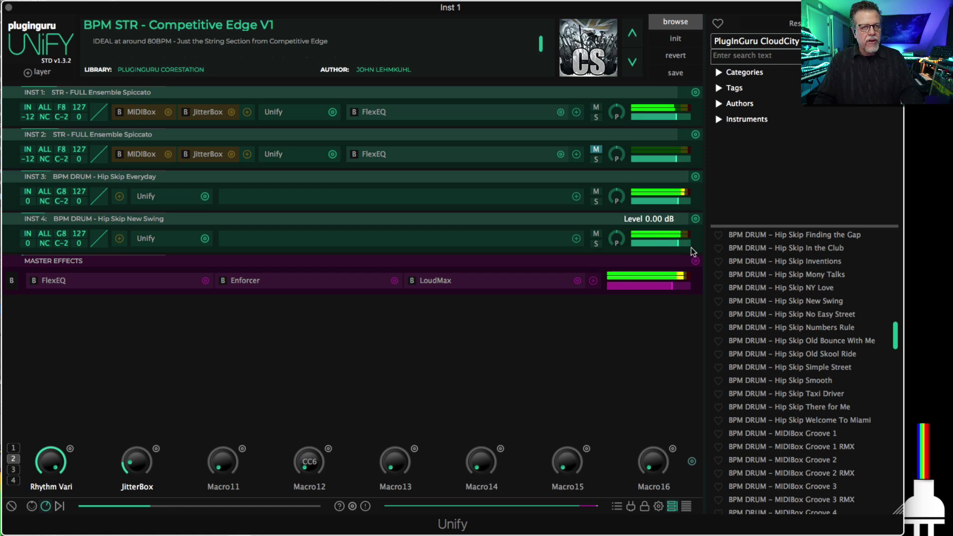
right_click(782, 314)
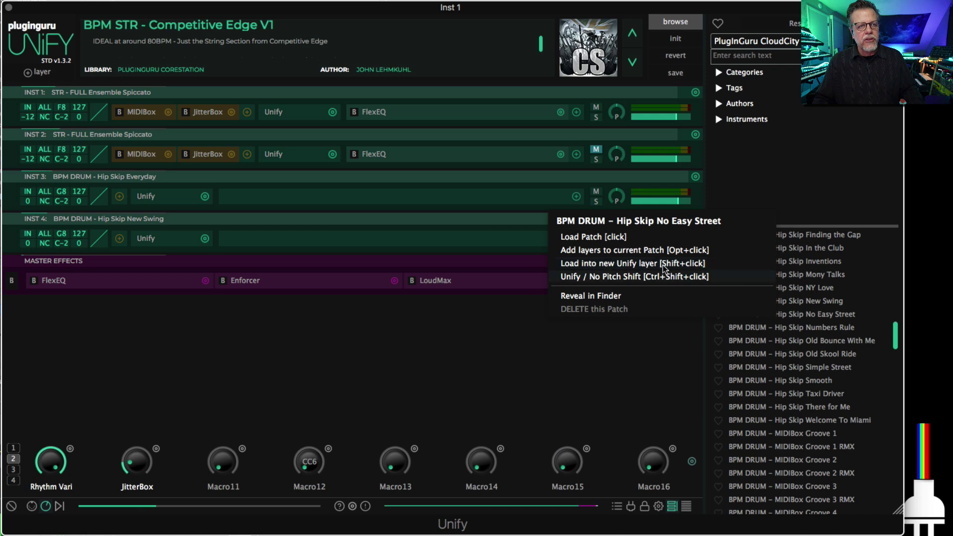
left_click(501, 332)
left_click(695, 219)
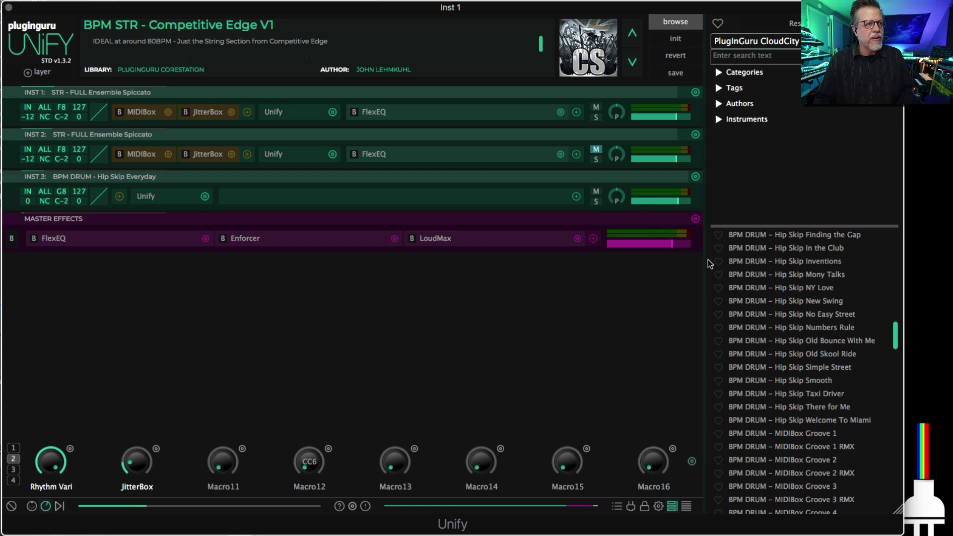
Step: Load Hip Skip New Swing once more with Unify / No Pitch Shift and remove the resulting INST 4 layer
right_click(800, 301)
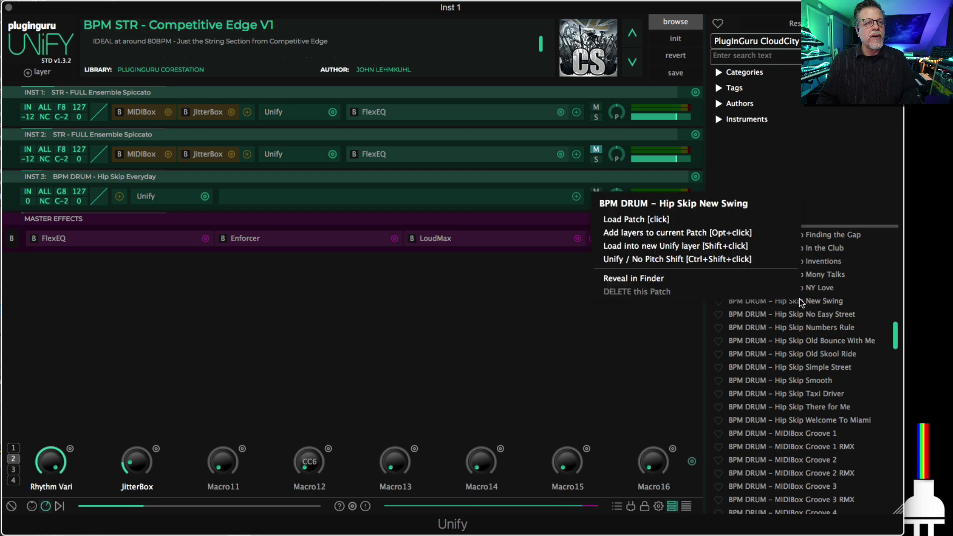
left_click(670, 259)
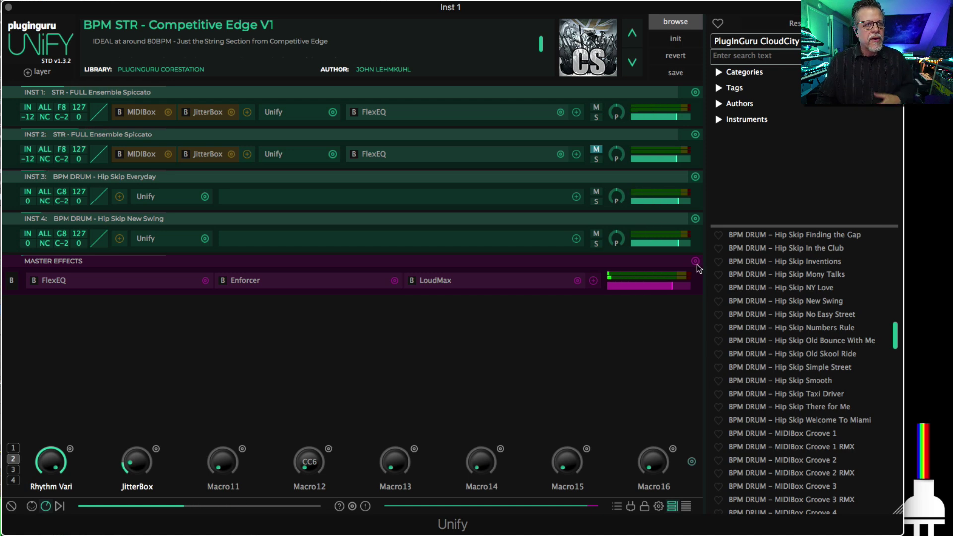
left_click(696, 219)
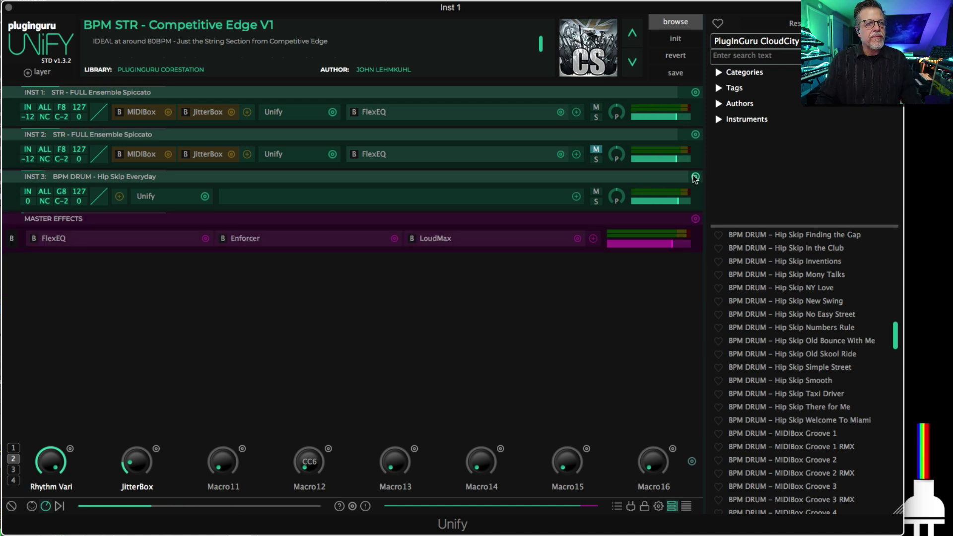
Step: Delete the INST 3 Hip Skip Everyday drum layer and review the loading options for Hip Skip New Swing
left_click(695, 177)
right_click(803, 303)
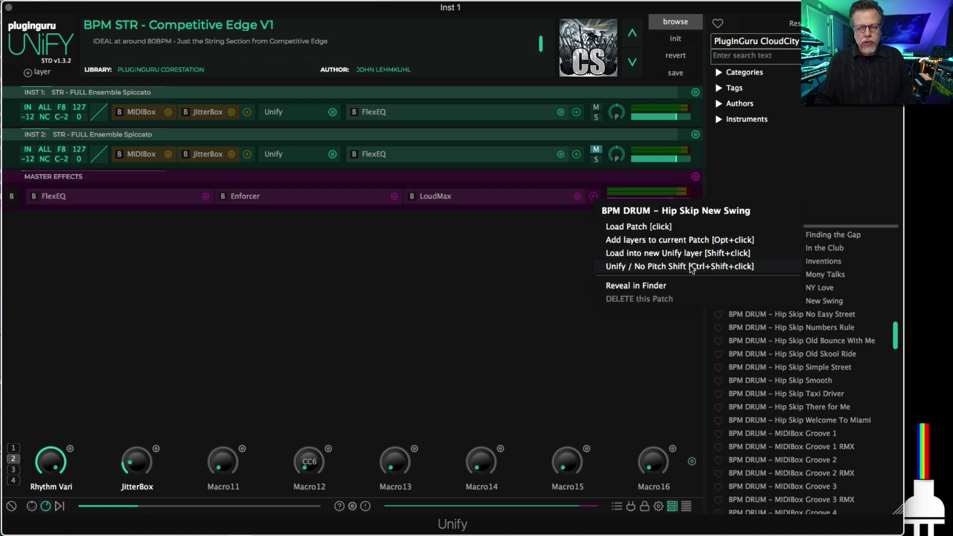
left_click(510, 310)
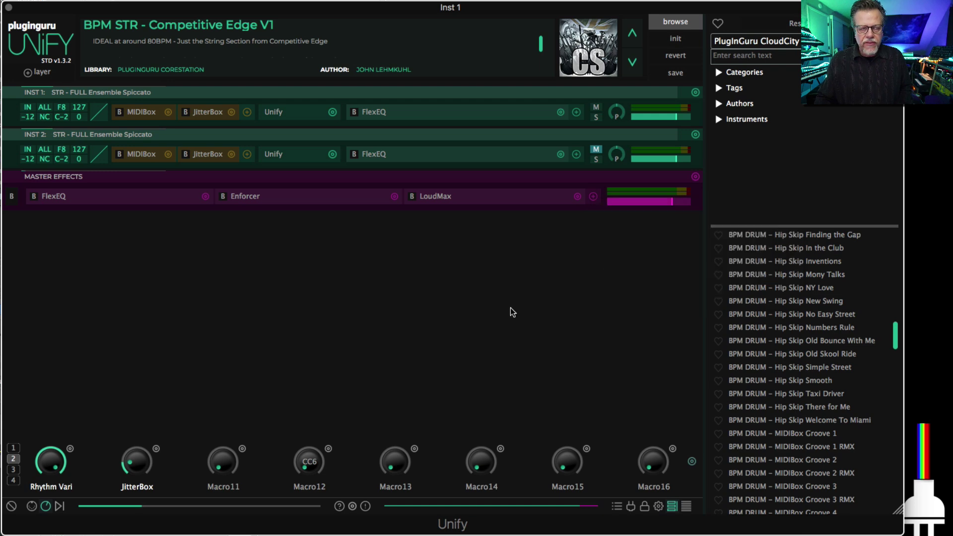
Step: Examine Note->Coarse in the INST 1 strings MIDIBox and the loading options for BPM DRUM - Hip Skip No Easy Street
left_click(145, 109)
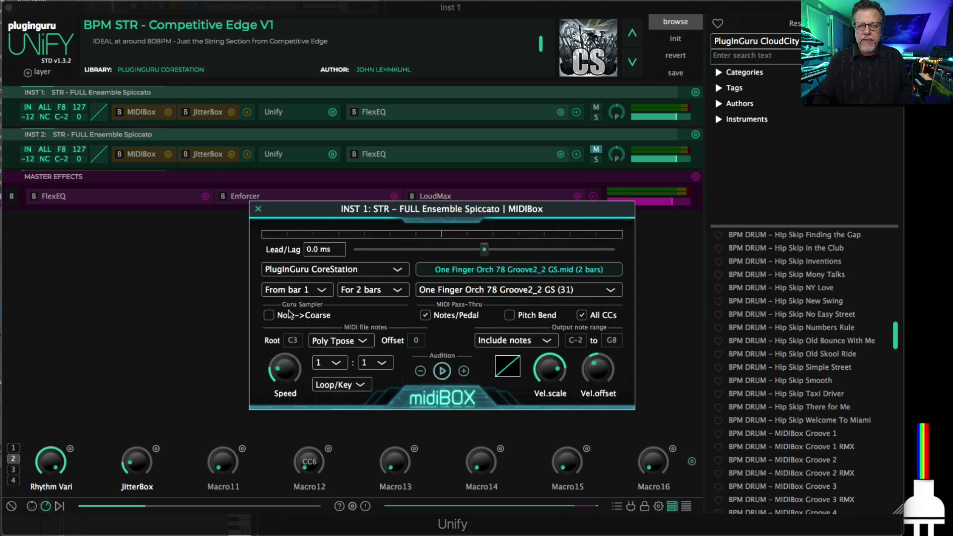
left_click(269, 316)
right_click(792, 312)
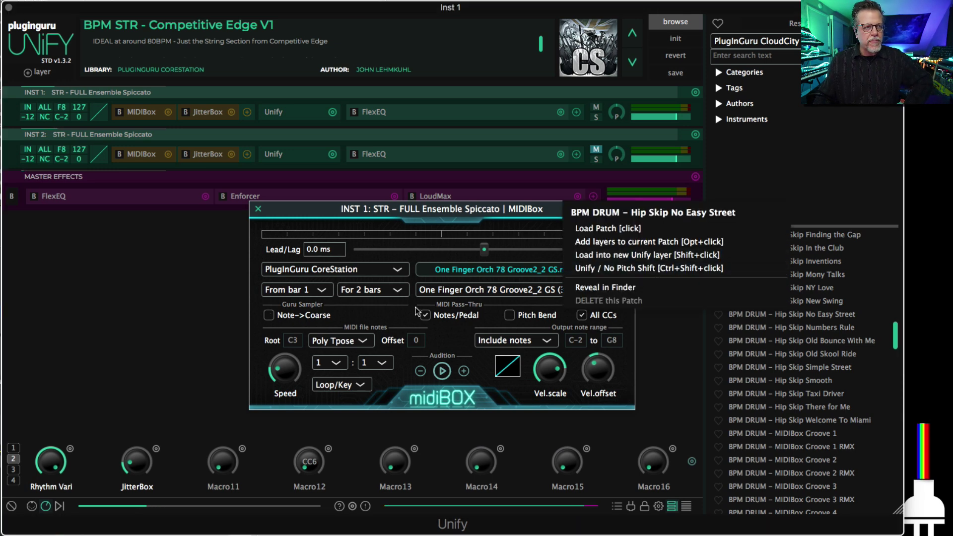
key("Escape")
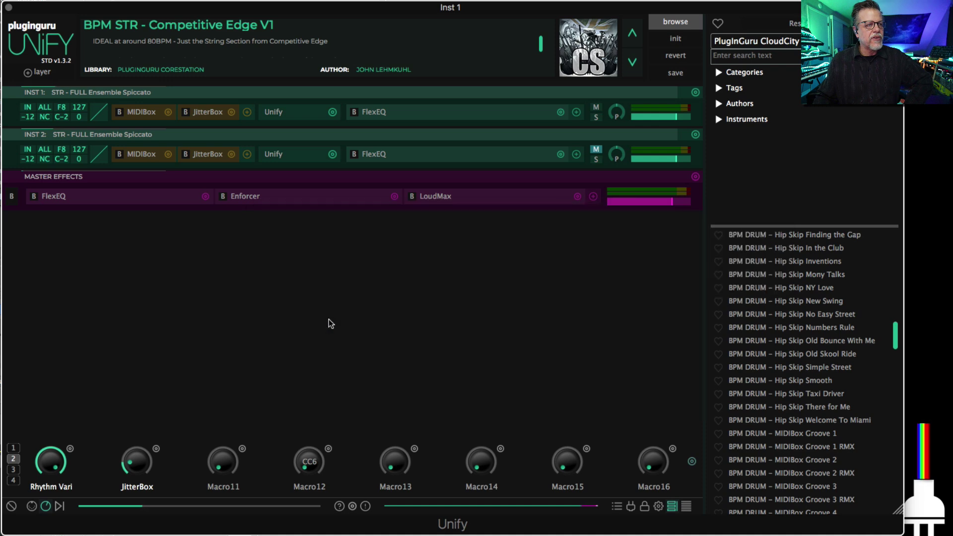
Step: Reopen the INST 1 strings MIDIBox, move its window aside and examine the velocity controls and the Include/Exclude notes choices
left_click(136, 113)
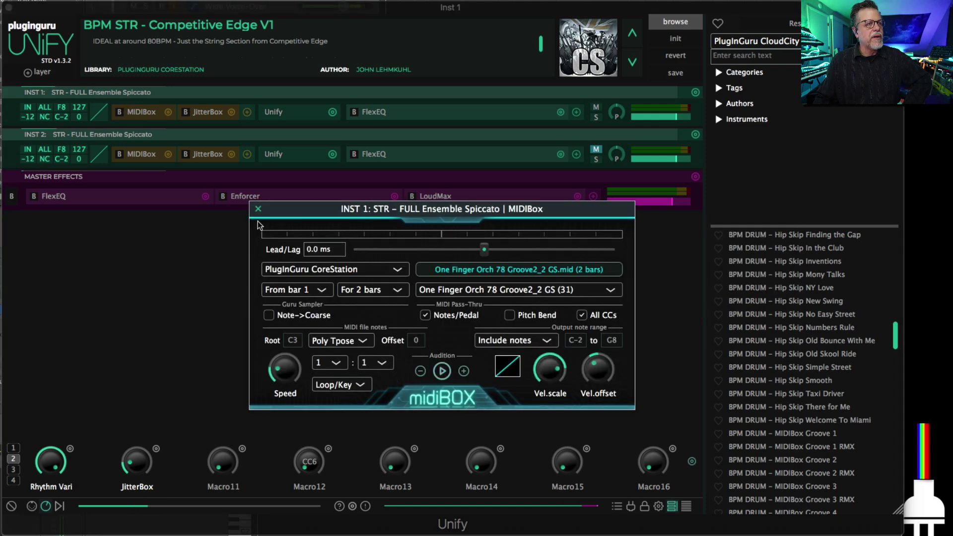
left_click_drag(315, 208, 194, 206)
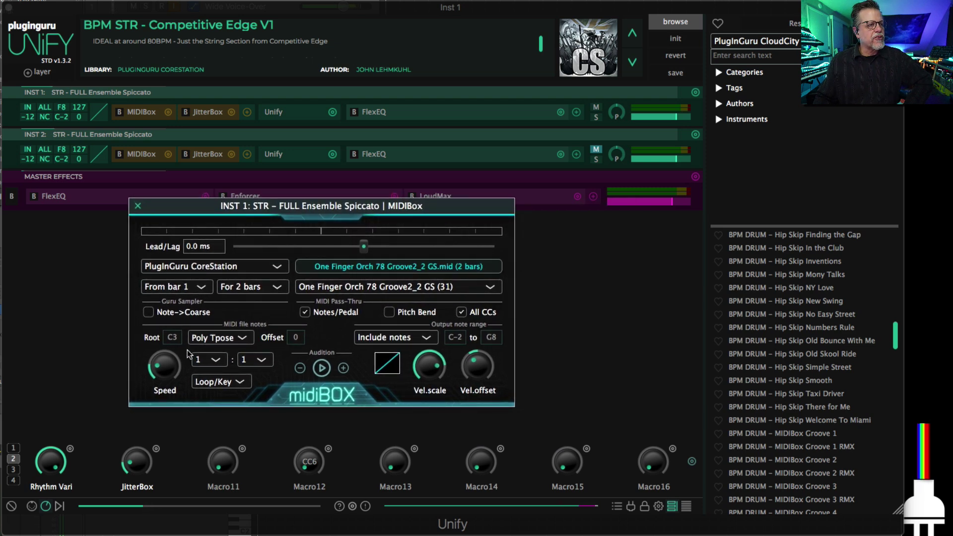
mouse_move(445, 358)
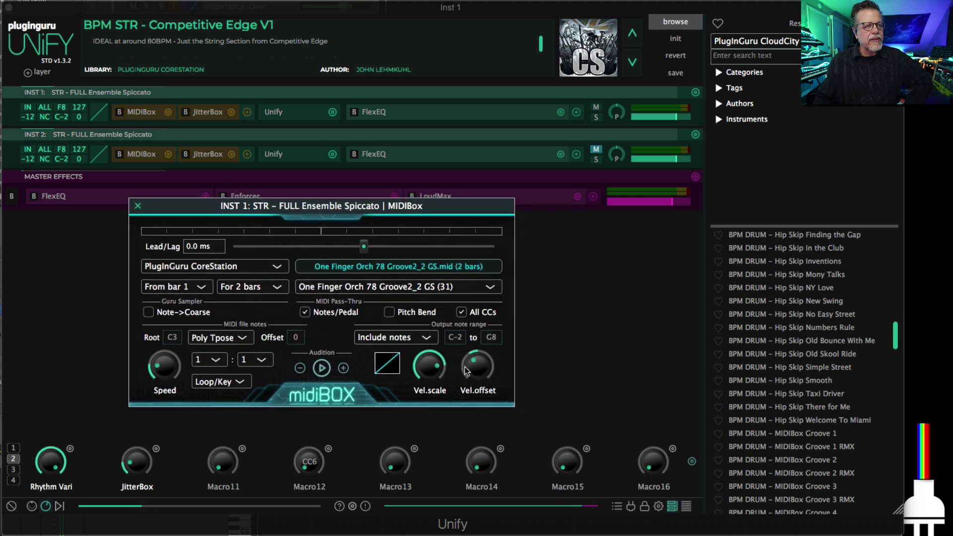
left_click(392, 339)
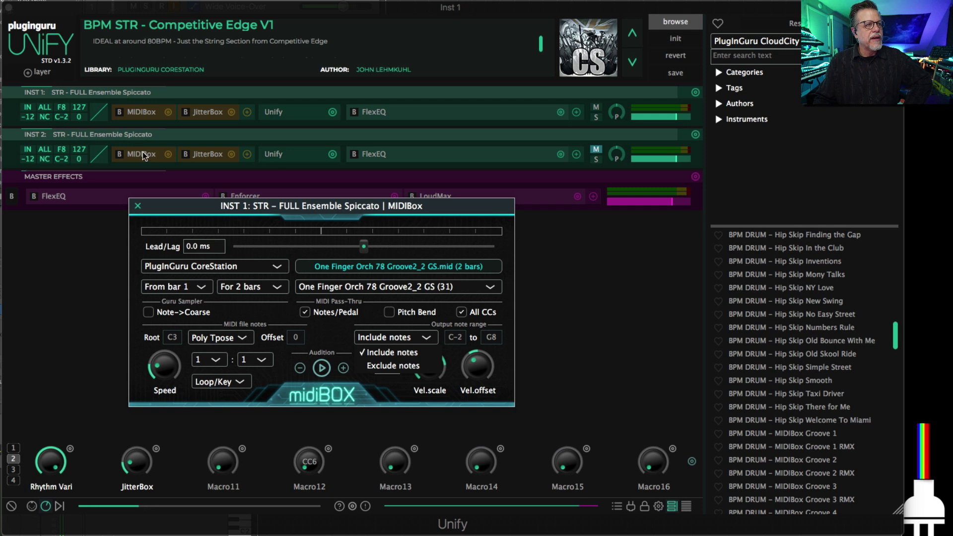
Step: Load BPM DRUM - Hip Skip Numbers Rule as a new Unify / No Pitch Shift layer and open the MIDIBox inside it
right_click(818, 328)
left_click(684, 288)
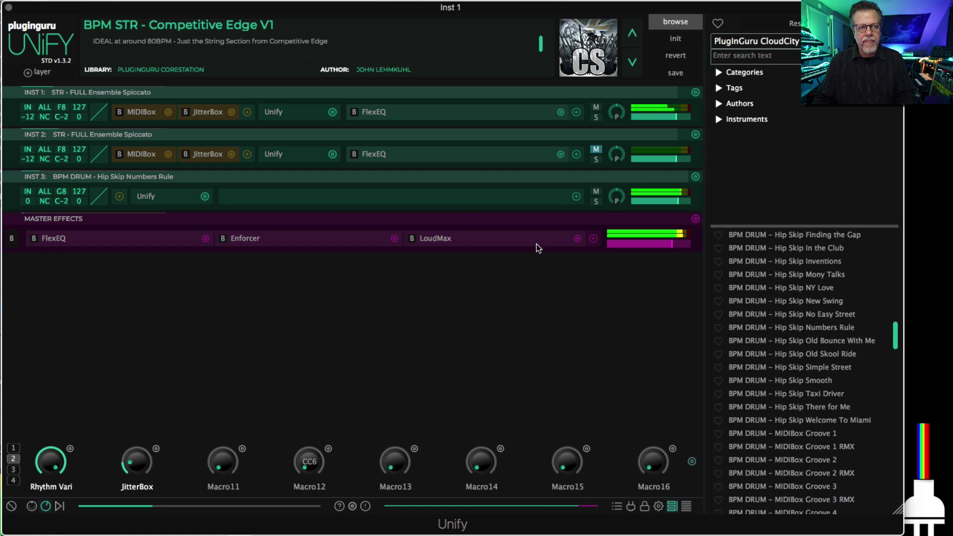
left_click(150, 196)
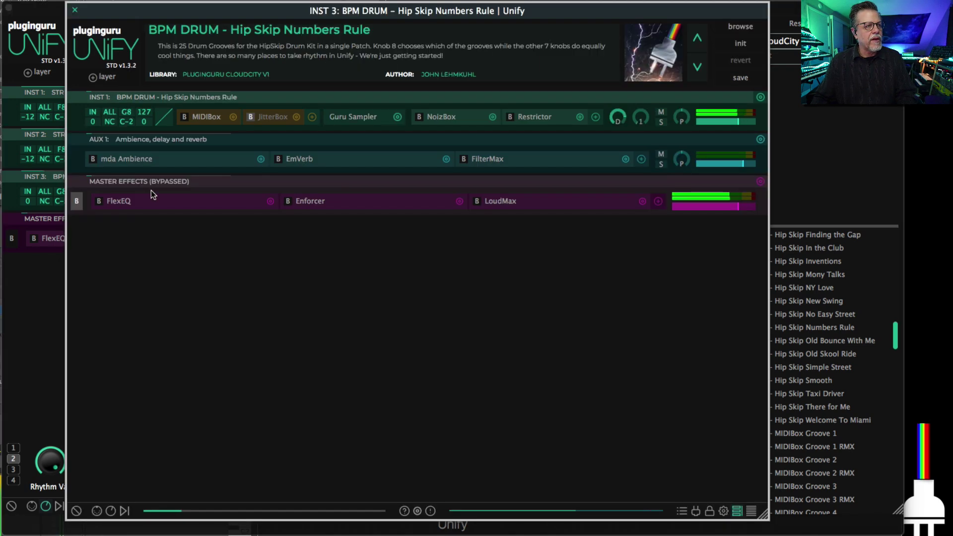
left_click(202, 116)
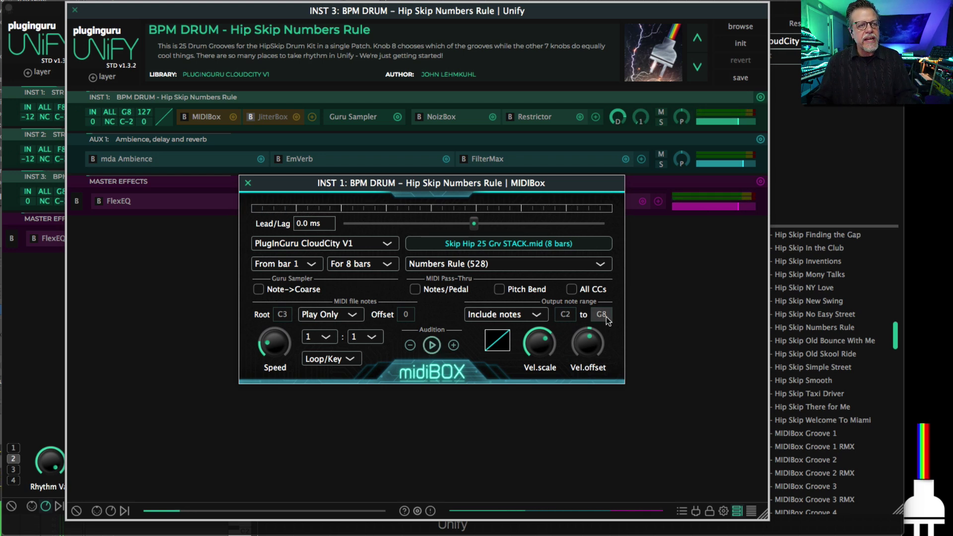
Step: Try F2 and F#2 as the drum MIDIBox's upper output note limit, set it to D#3 and close the MIDIBox
left_click_drag(601, 315, 604, 360)
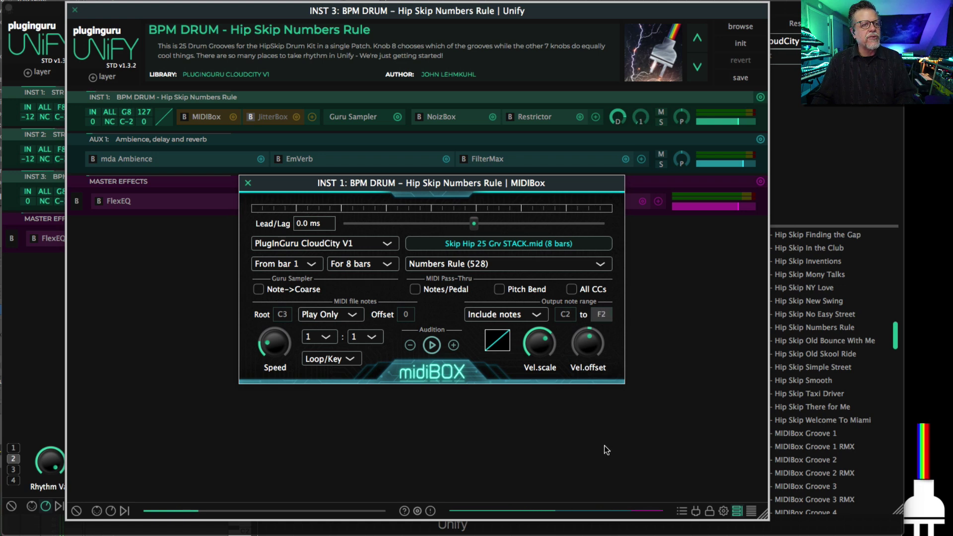
left_click_drag(608, 445, 609, 425)
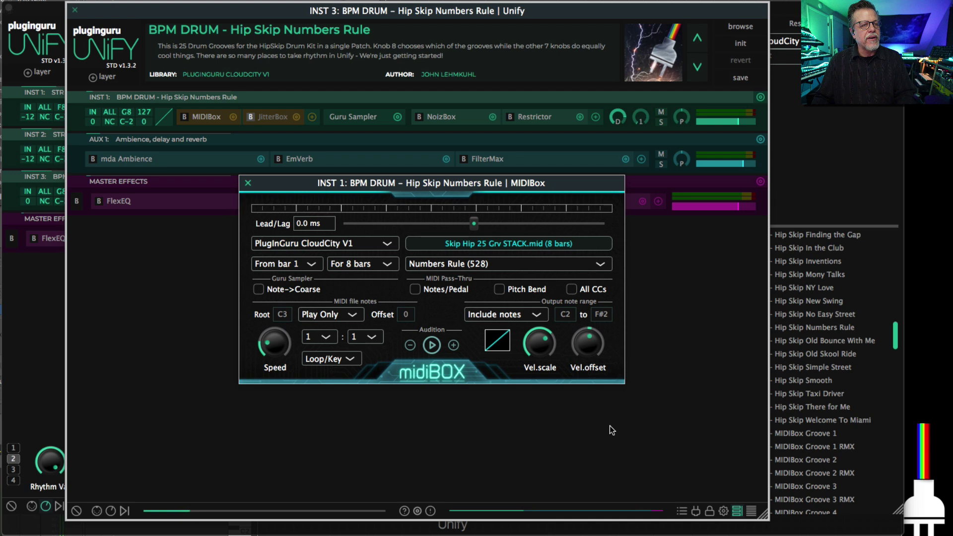
mouse_move(598, 334)
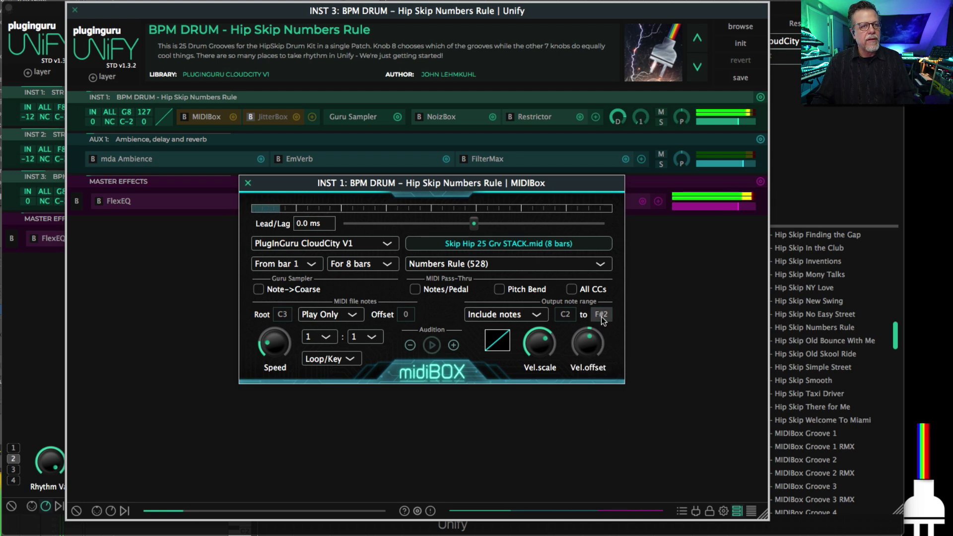
scroll(604, 313, "up", 5)
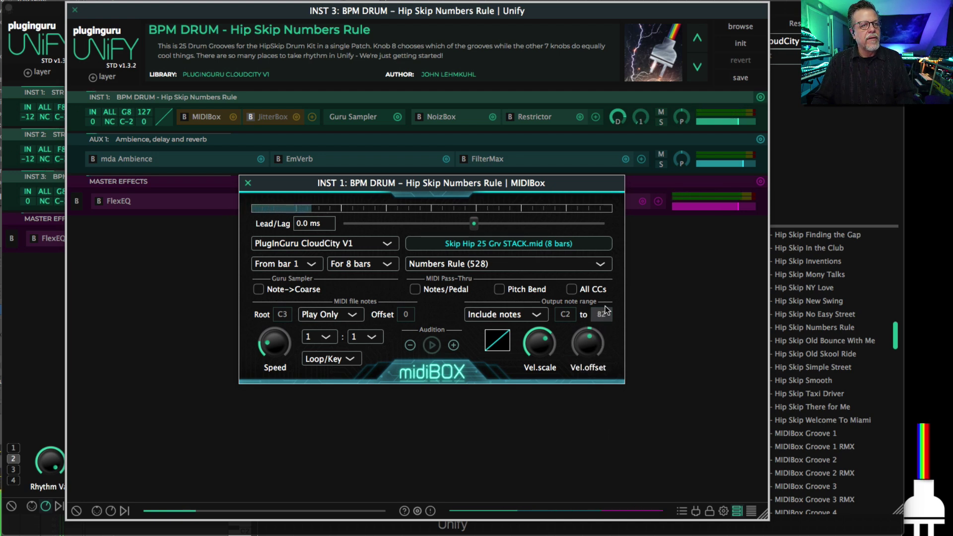
scroll(604, 310, "up", 4)
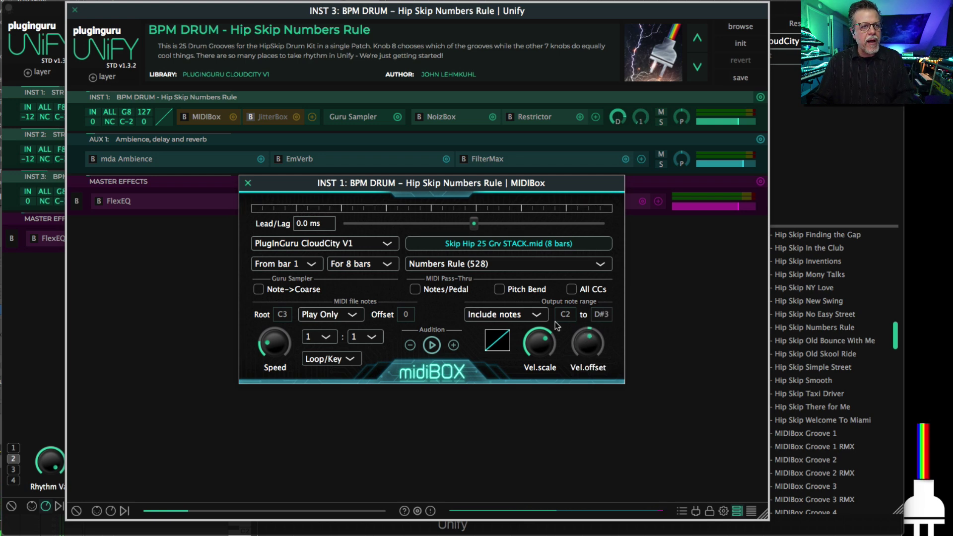
left_click(523, 478)
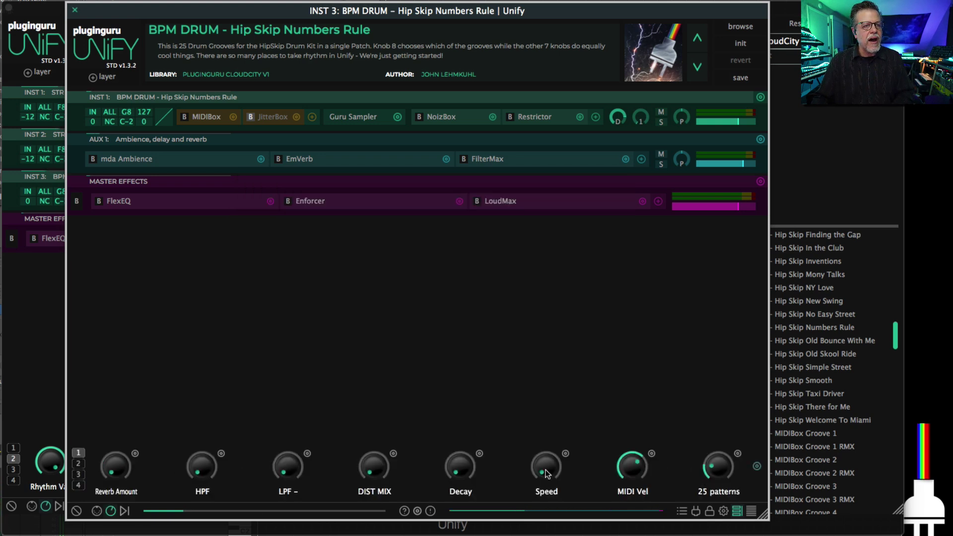
Step: Link Macro16 in the Hip Skip Numbers Rule patch to the Max output note parameter of its MIDIBox
left_click(78, 464)
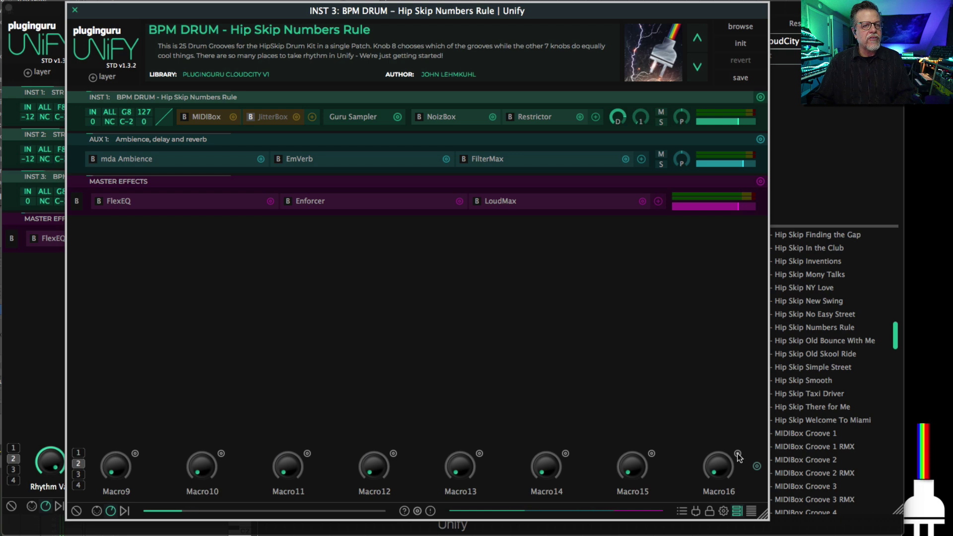
right_click(628, 456)
left_click(675, 342)
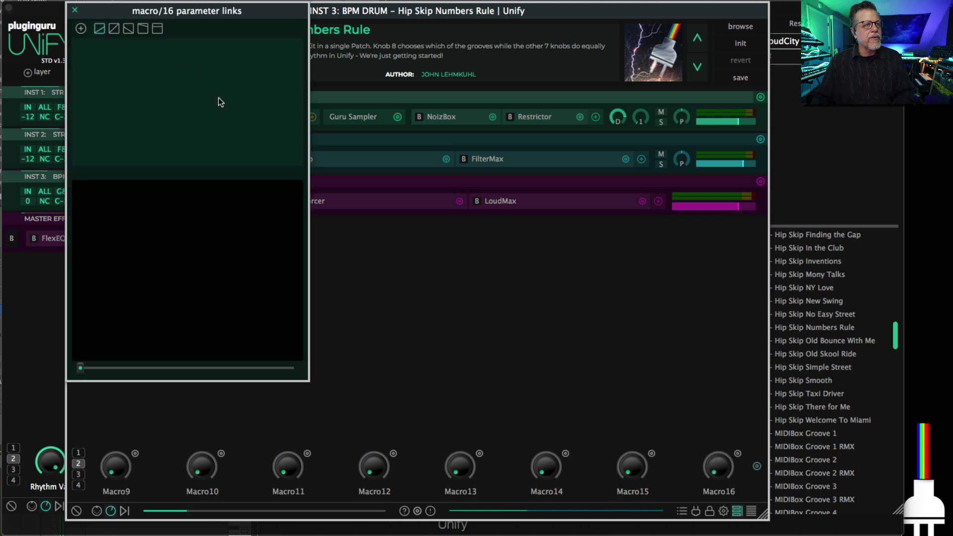
left_click(81, 29)
mouse_move(99, 35)
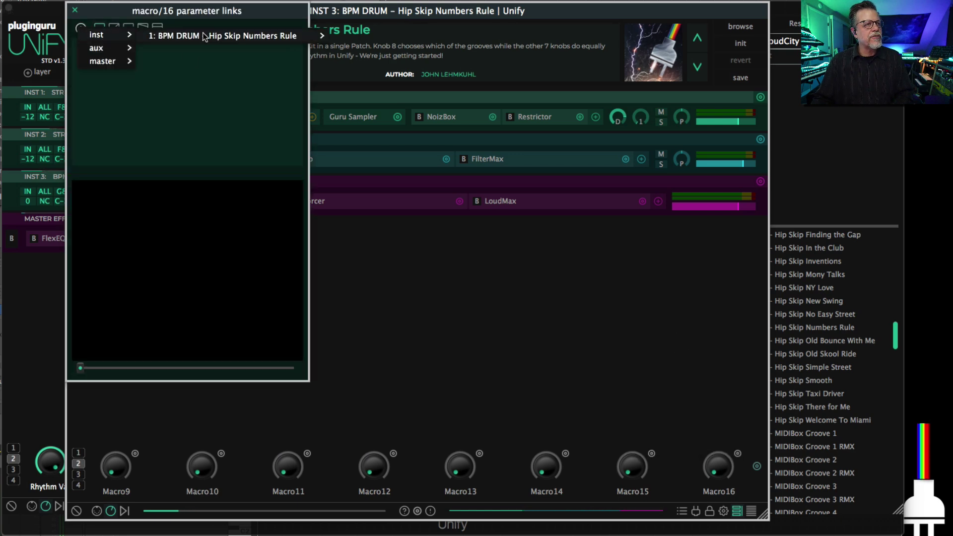
mouse_move(298, 36)
mouse_move(365, 118)
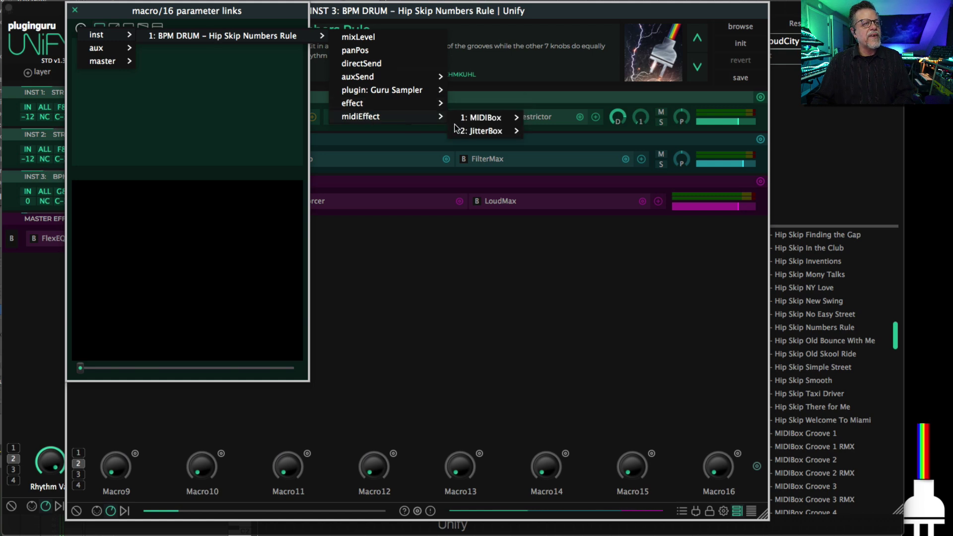
mouse_move(480, 122)
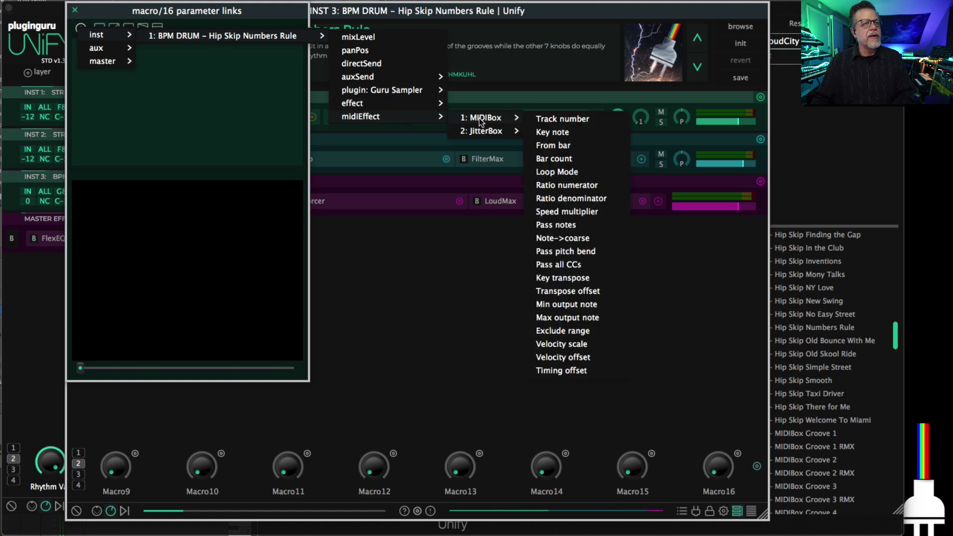
left_click(575, 321)
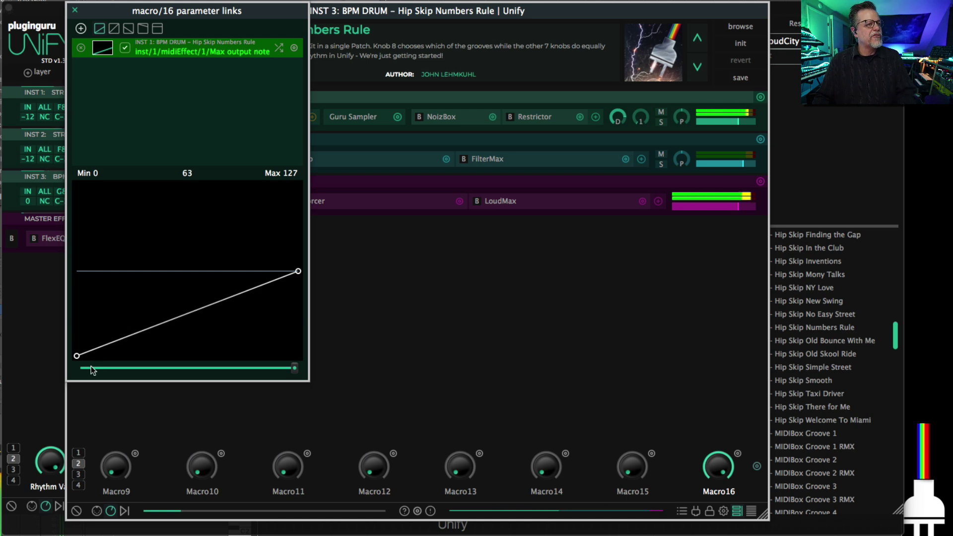
Step: Set Macro16's Max output note curve to run from 63 to 99, close the link editor and try the macro knob
left_click_drag(77, 355, 77, 271)
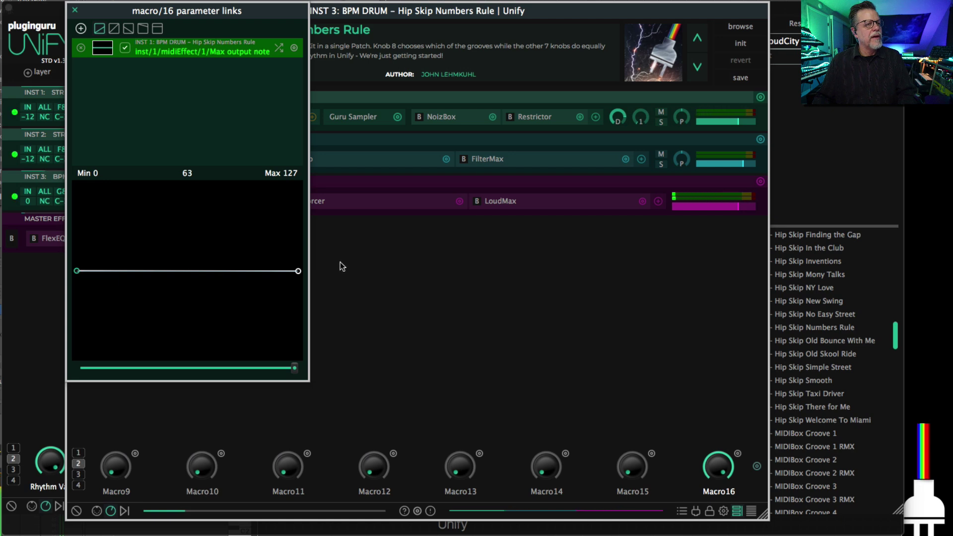
left_click_drag(299, 271, 310, 222)
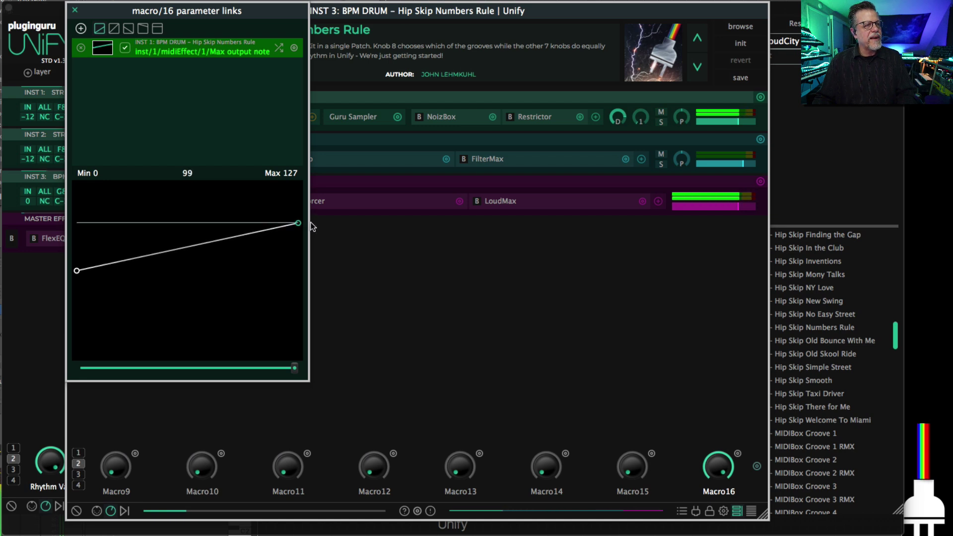
left_click(74, 9)
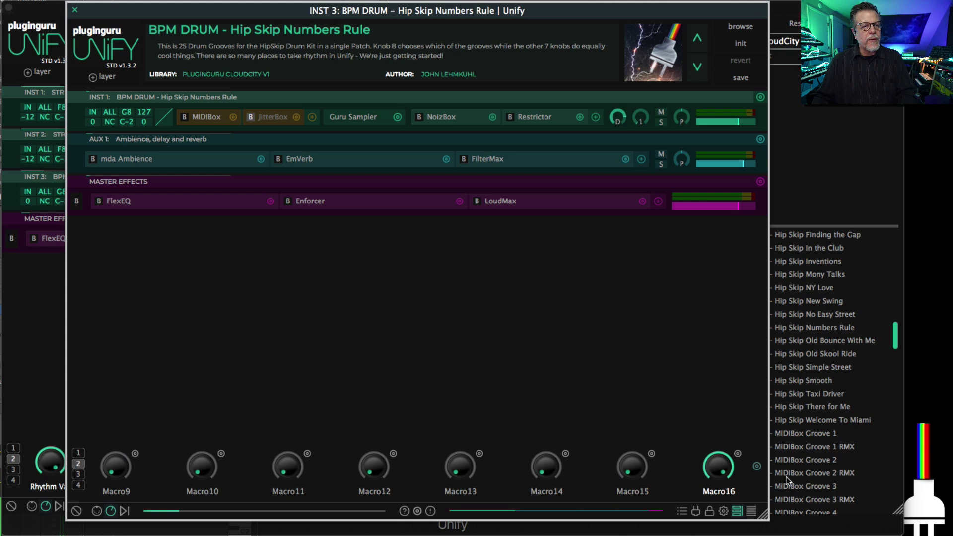
left_click_drag(719, 466, 720, 437)
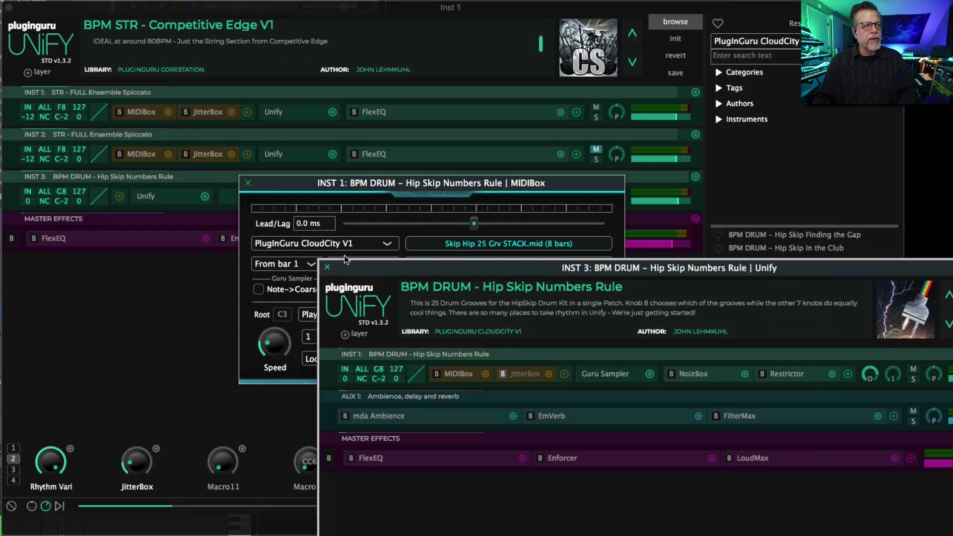
Step: Move the Hip Skip Numbers Rule patch window aside as needed, and close it along with the drum and strings MIDIBox windows
left_click_drag(348, 267, 286, 258)
left_click(247, 184)
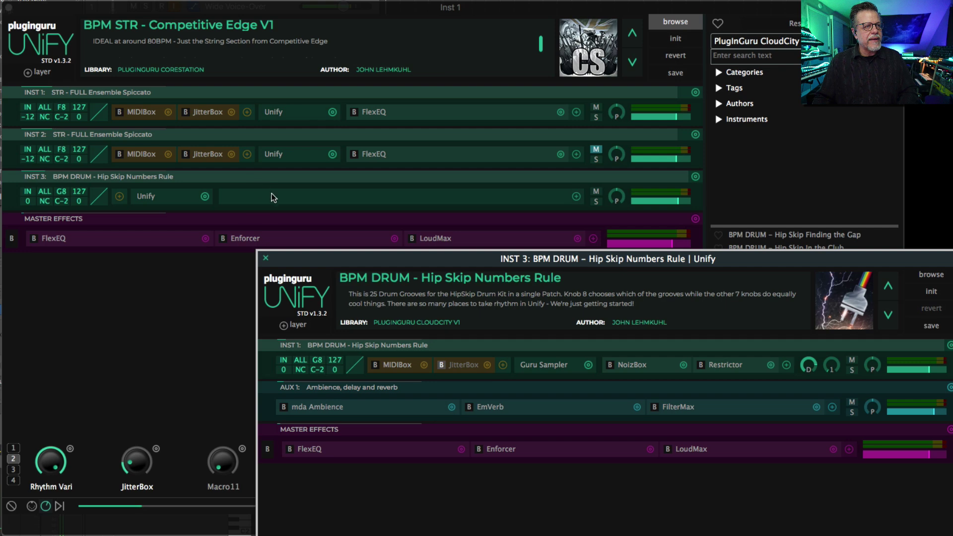
left_click_drag(317, 251, 269, 19)
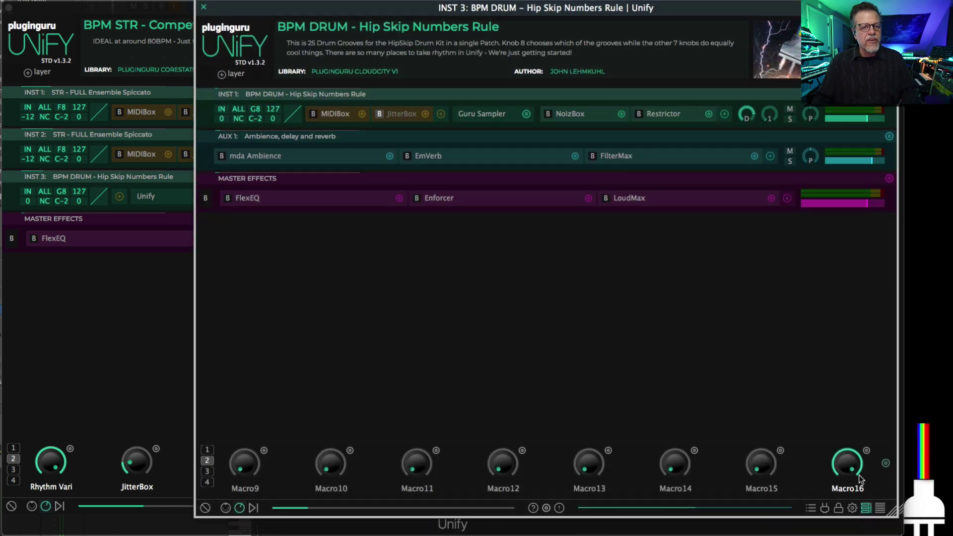
left_click(202, 8)
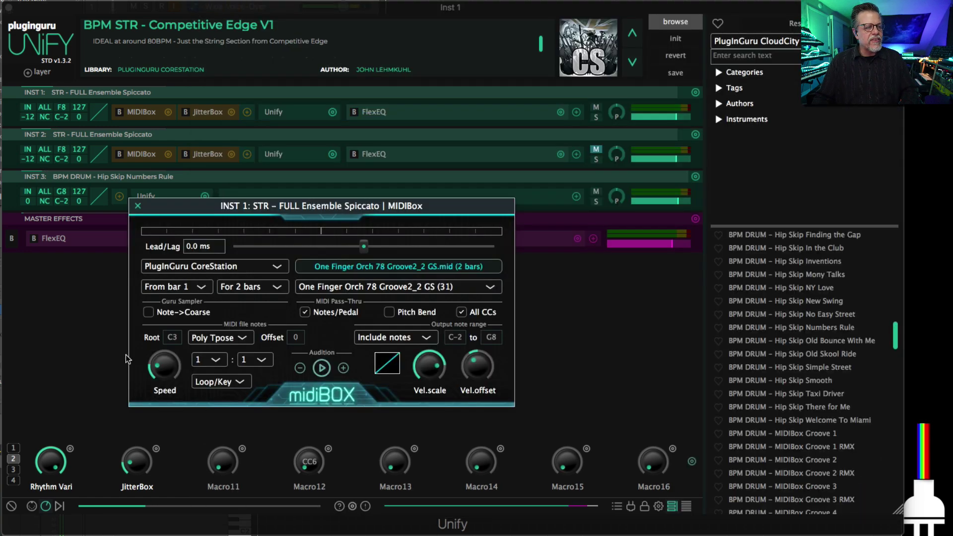
left_click(138, 206)
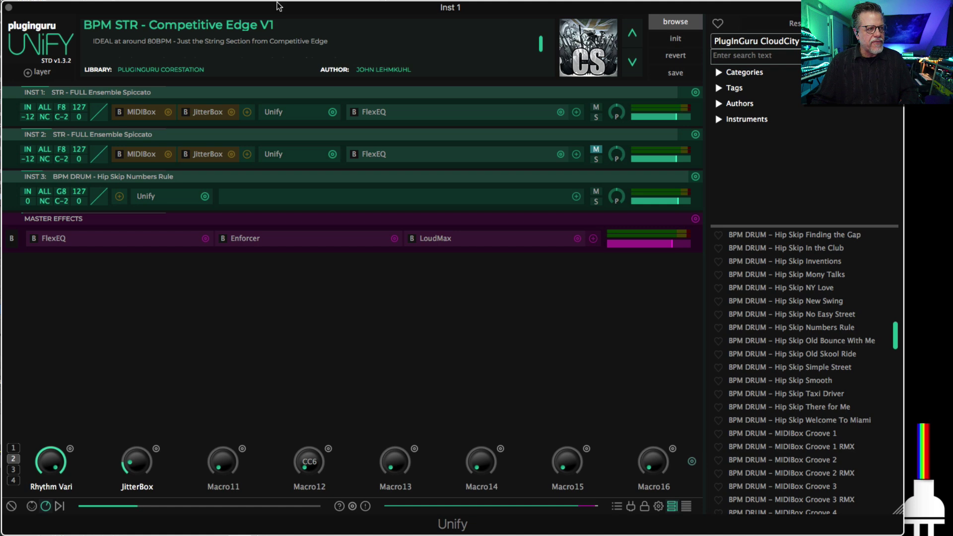
Step: Open the main patch's Macro16 parameter links and start adding a link to an instrument layer parameter
left_click(673, 450)
left_click(624, 338)
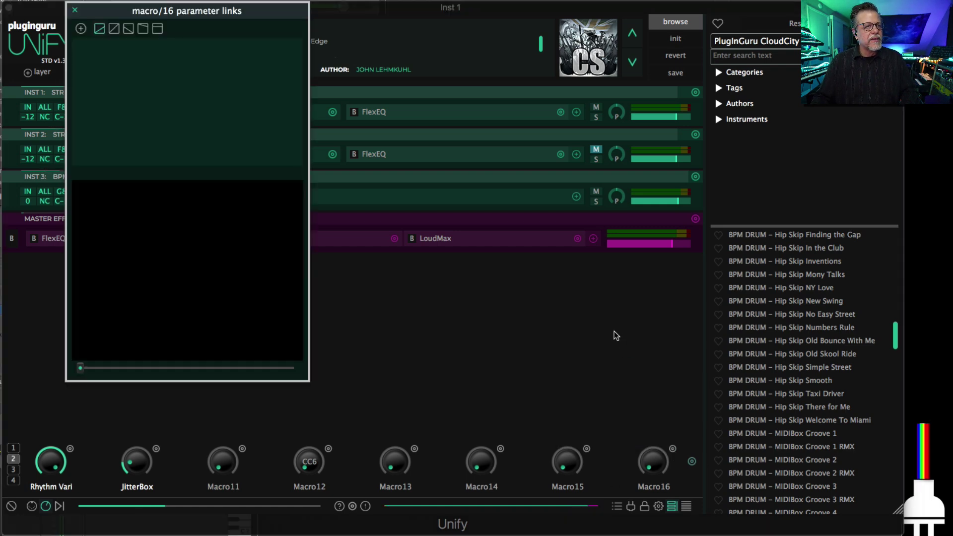
left_click(81, 29)
mouse_move(99, 40)
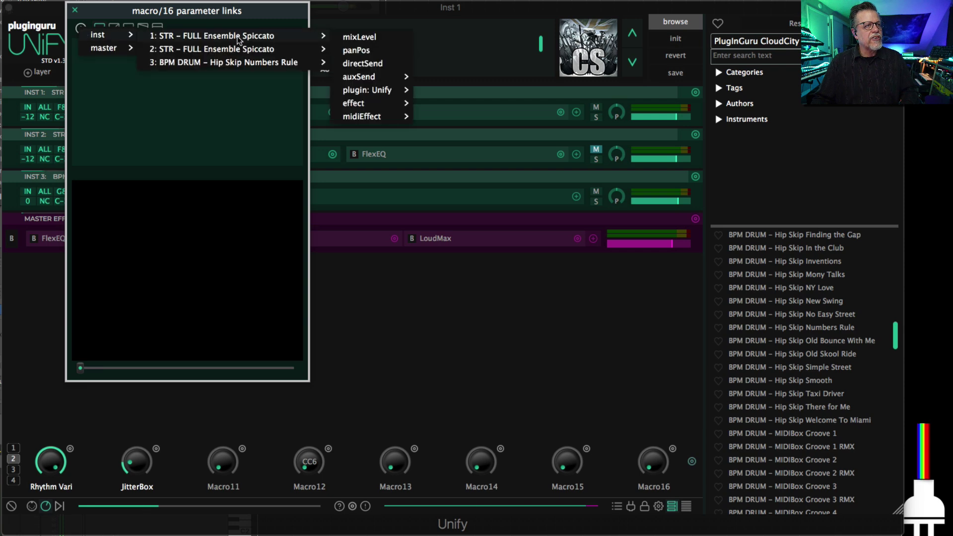
Step: Link Macro16 to the INST 3 drum patch's plugin parameter Macro16, leave it at maximum, and close the parameter links window
mouse_move(247, 66)
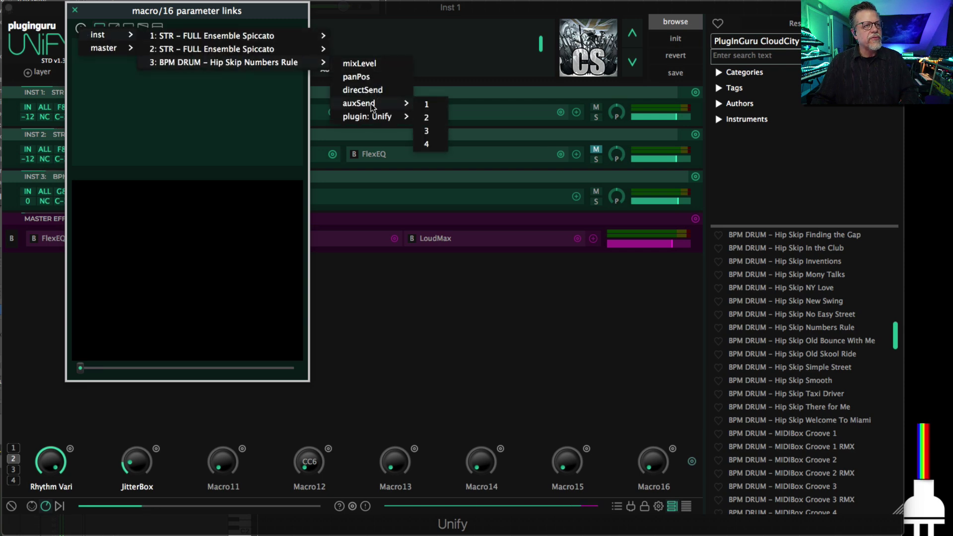
mouse_move(372, 118)
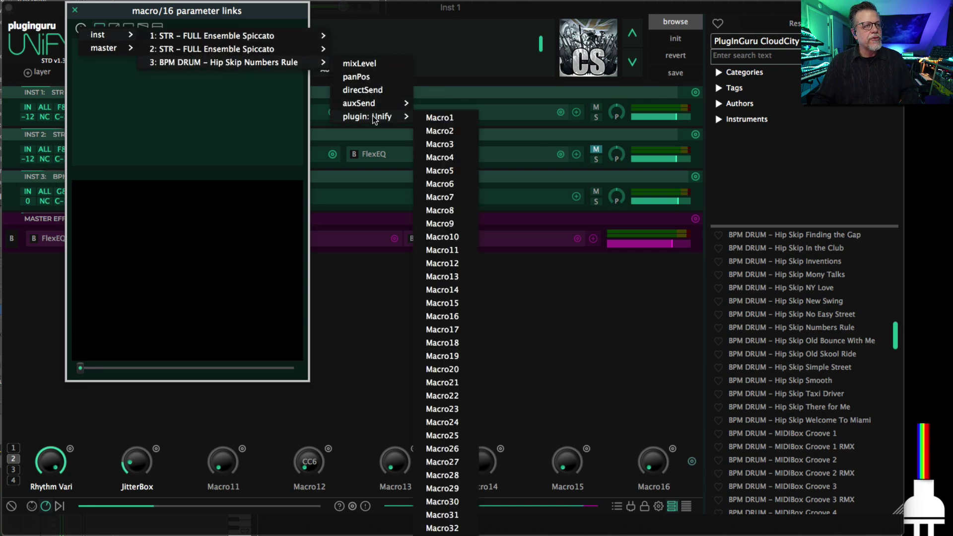
left_click(443, 317)
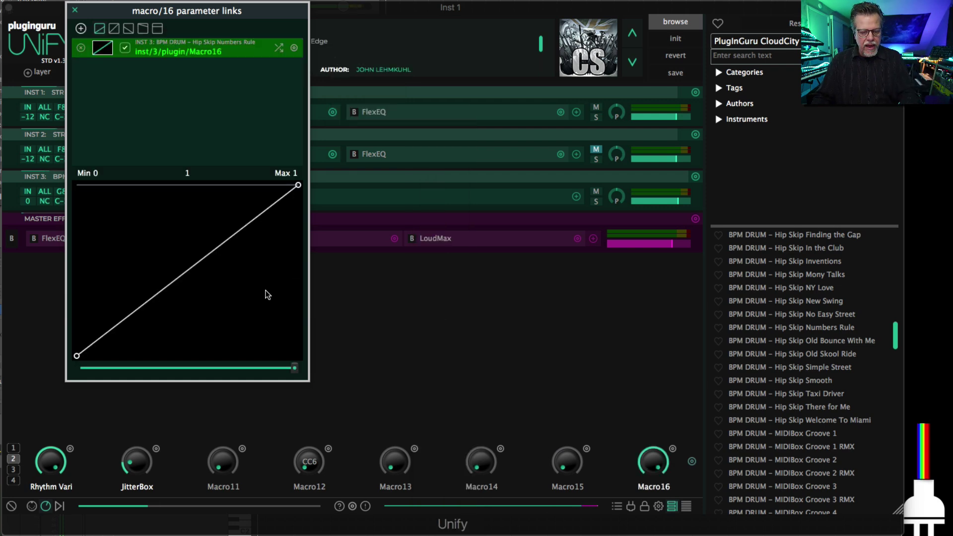
left_click_drag(293, 368, 341, 366)
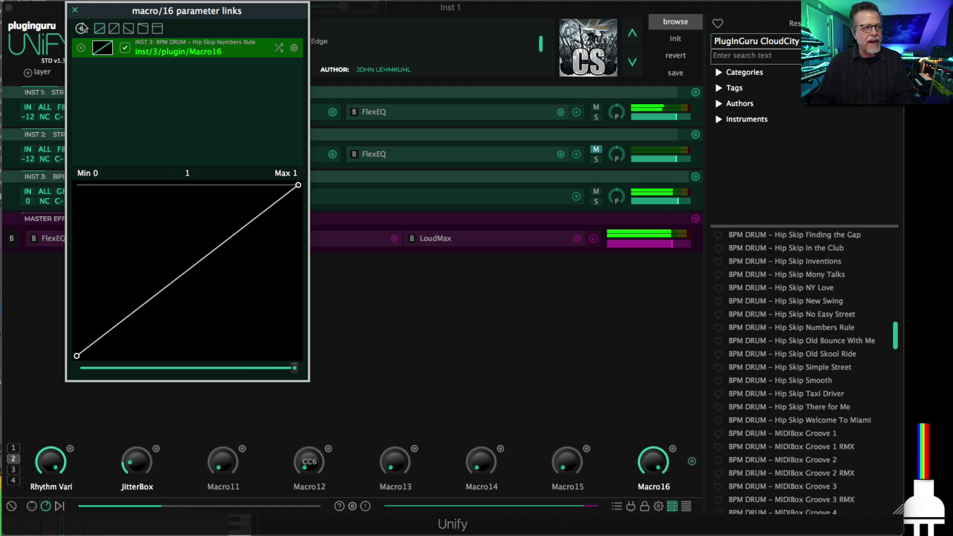
left_click(75, 10)
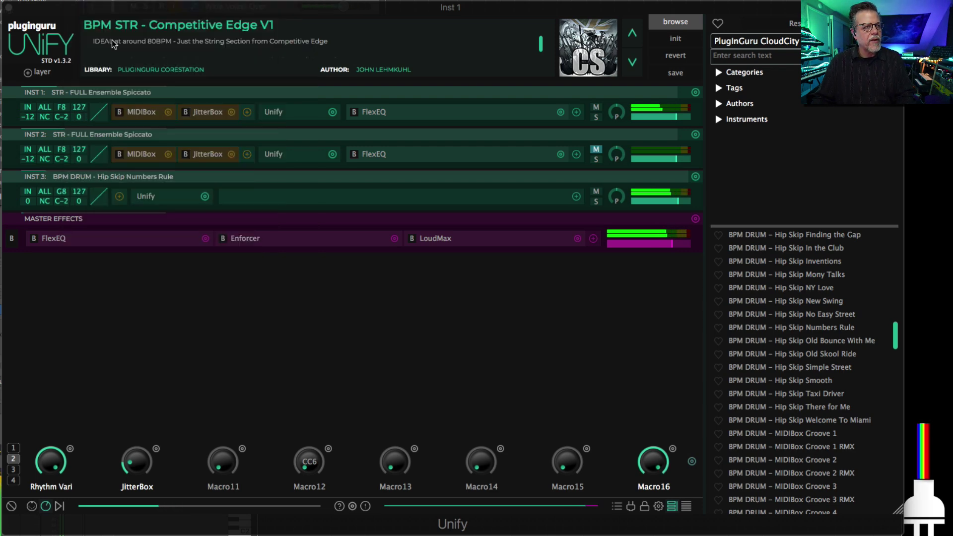
Step: Open the MIDIBox inside the INST 3 drum patch and set its output note range mode to Exclude notes
left_click(143, 197)
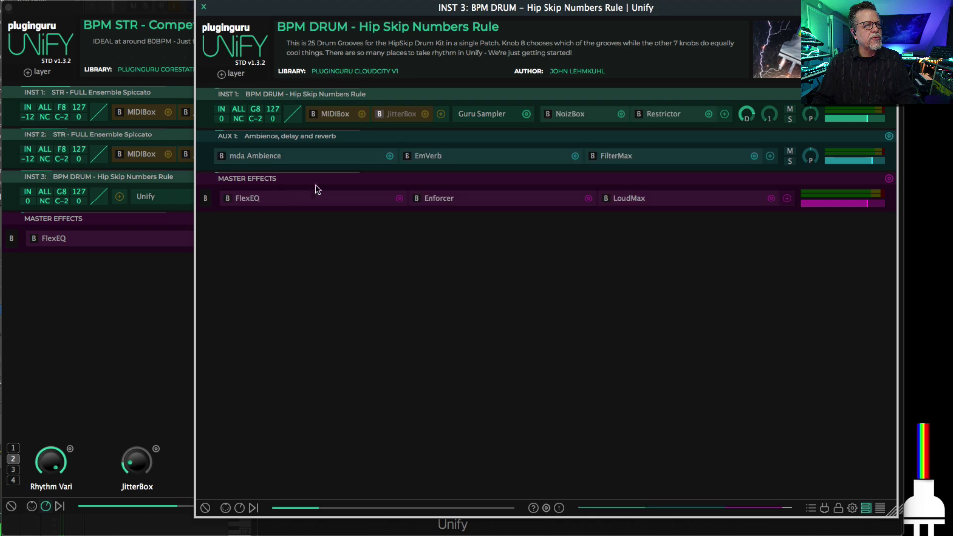
left_click(328, 114)
left_click(326, 142)
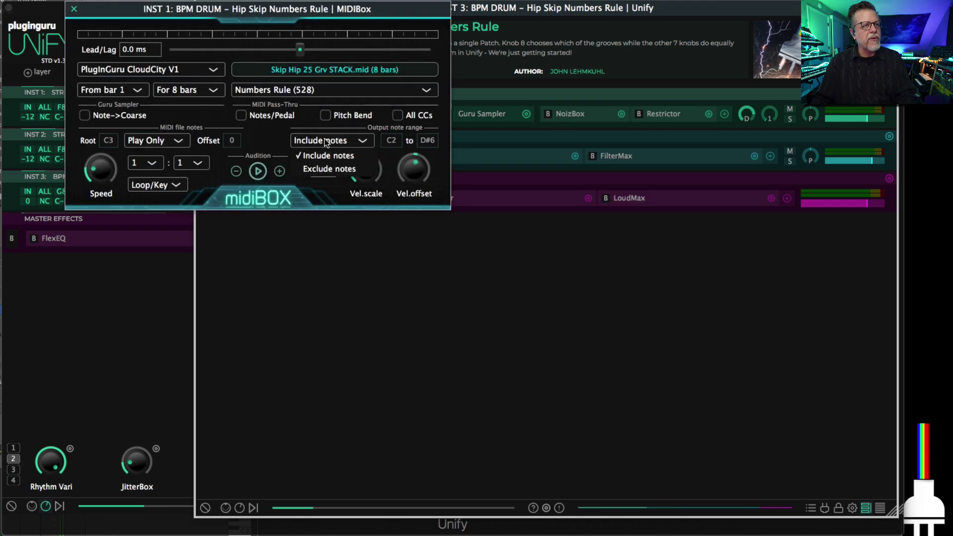
left_click(328, 169)
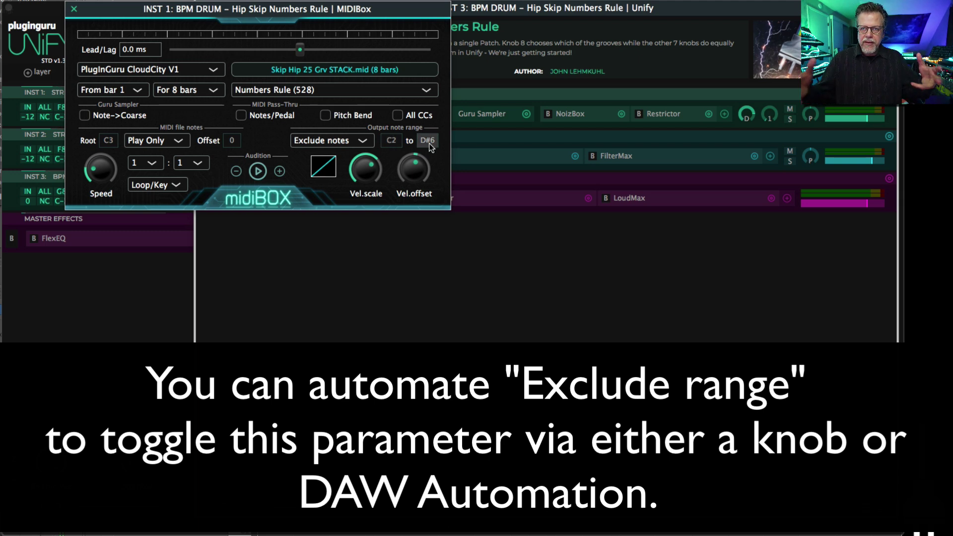
Step: Switch the drum MIDIBox's output note range mode back to Include notes and audition the groove
left_click(340, 141)
left_click(330, 156)
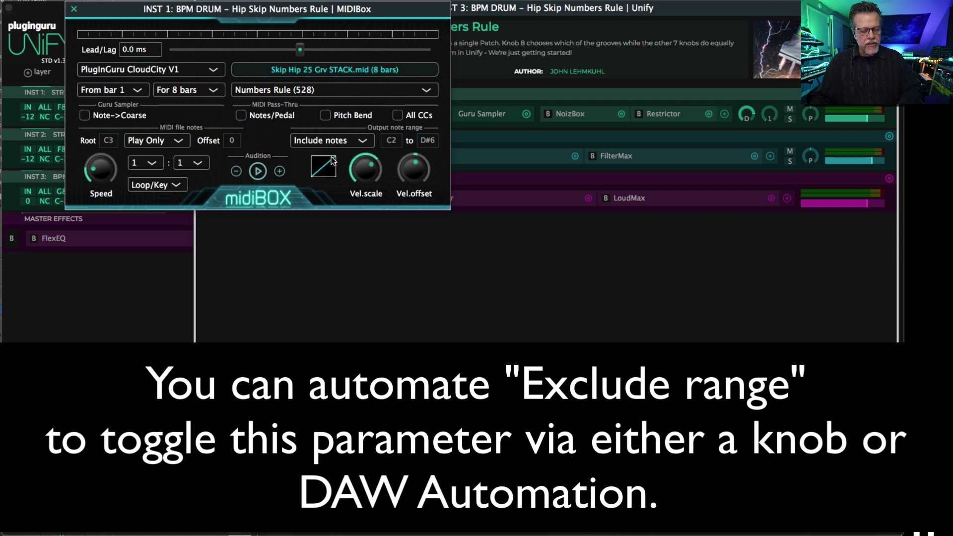
key("space")
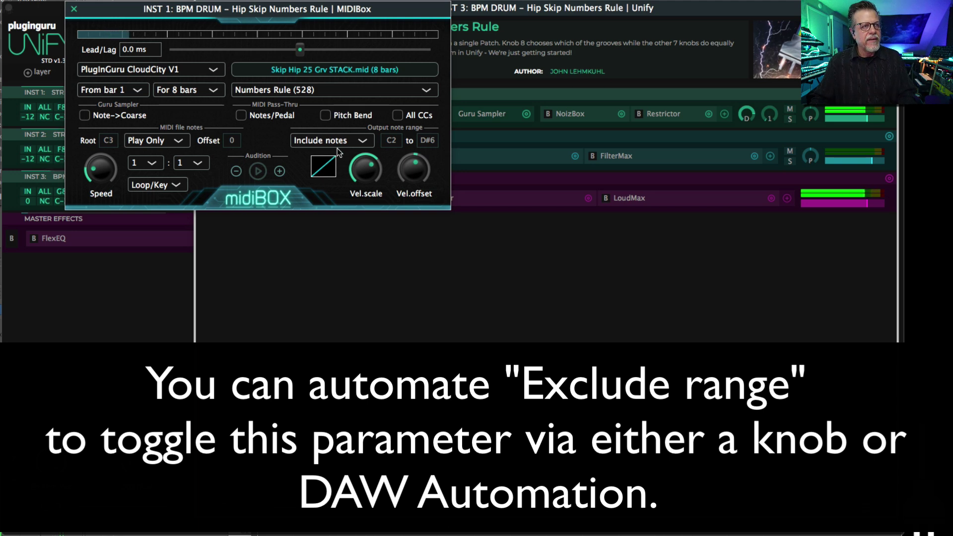
key("space")
Step: Set the drum MIDIBox to Exclude notes again and audition the groove with the note range left out
left_click(333, 143)
left_click(330, 166)
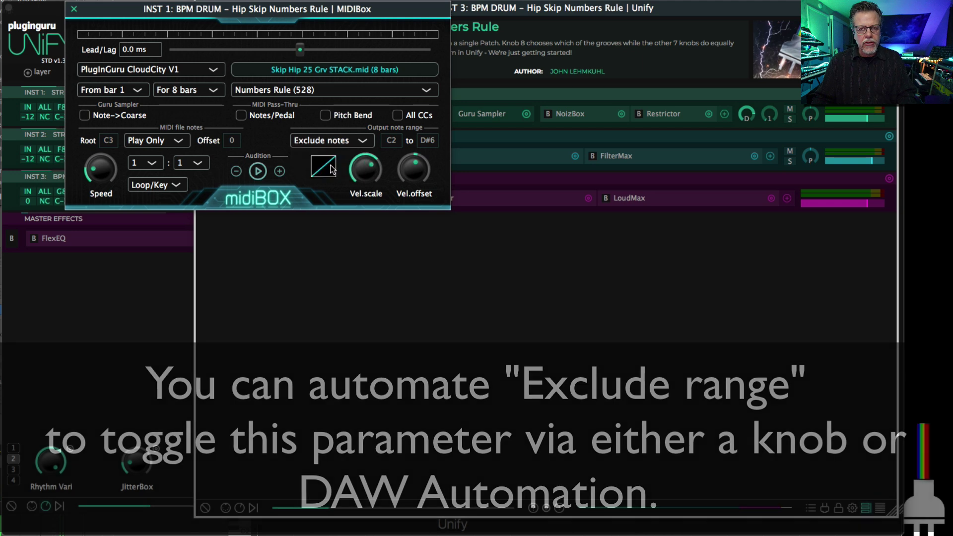
key("space")
key("space")
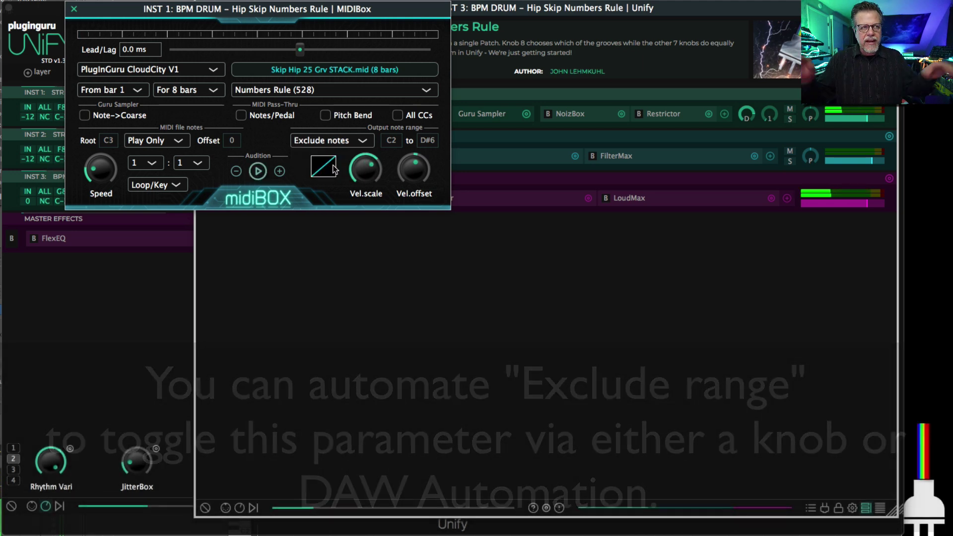
Step: Adjust the drum MIDIBox's excluded output note range to D3 through A#4, keeping Exclude notes selected
left_click_drag(391, 139, 398, 135)
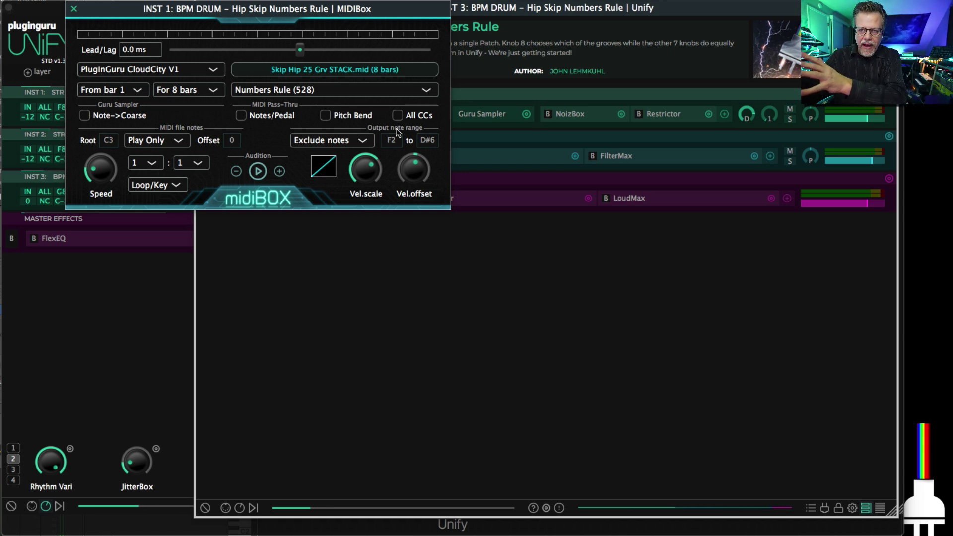
left_click(339, 141)
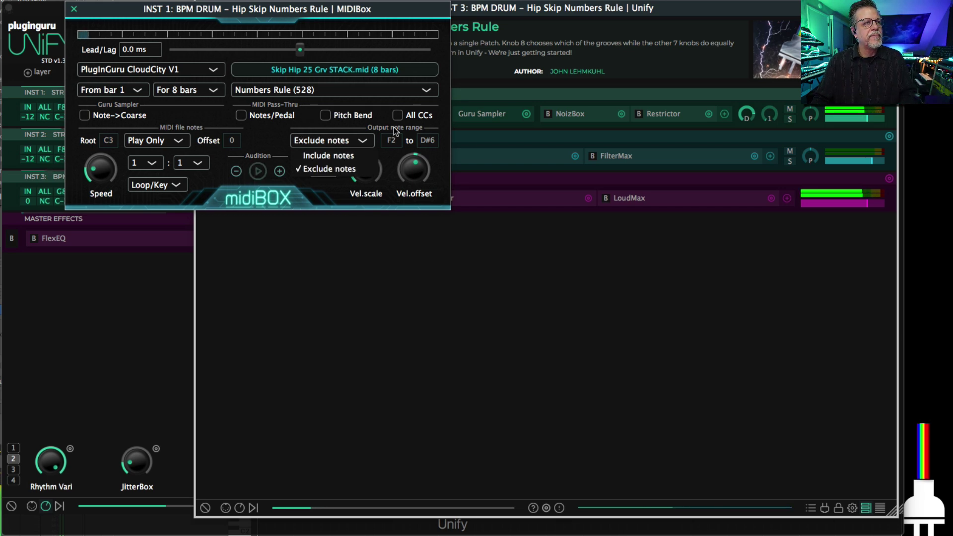
left_click_drag(385, 140, 390, 169)
left_click_drag(407, 137, 432, 178)
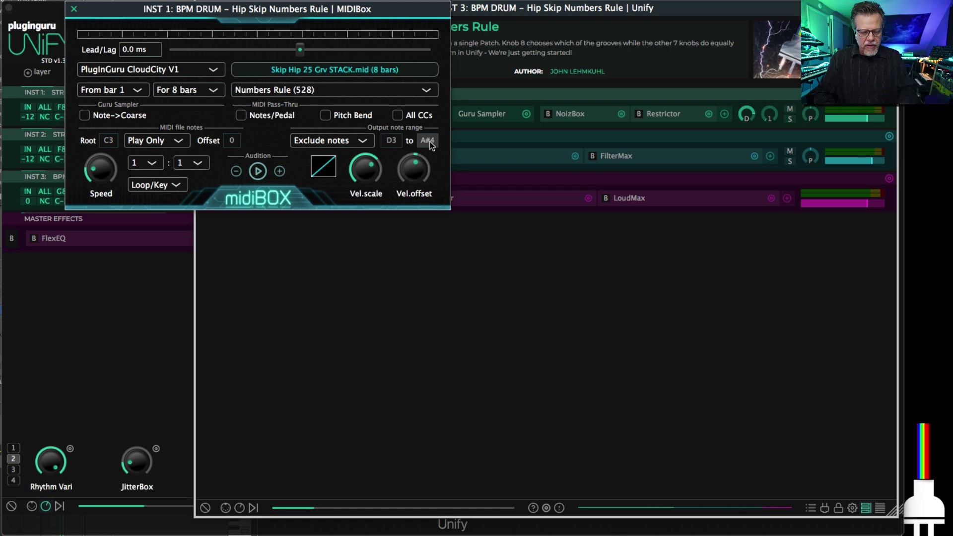
left_click(338, 147)
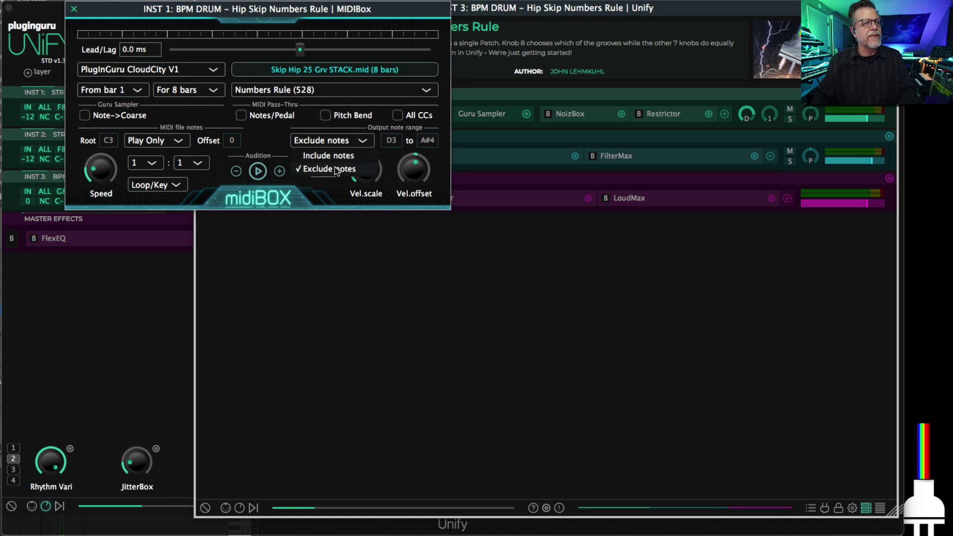
left_click(337, 170)
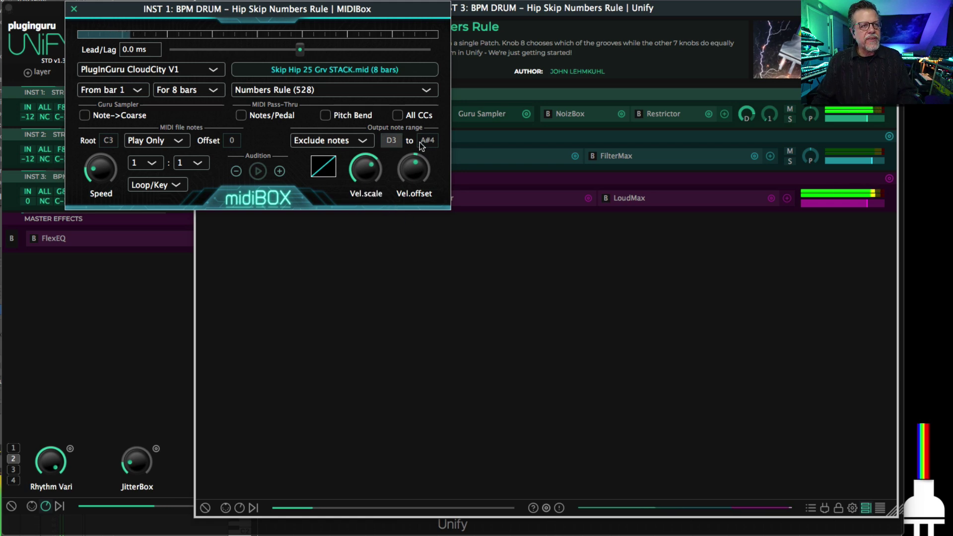
Step: Set the INST 1 string MIDIBox to Exclude notes and try its lower range note at C6, then at G4, during playback
mouse_move(368, 172)
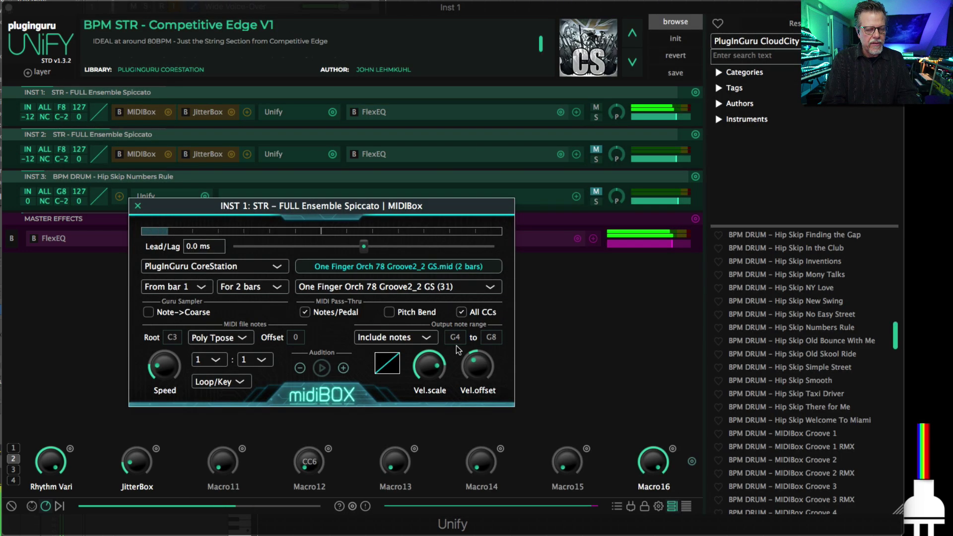
left_click(392, 338)
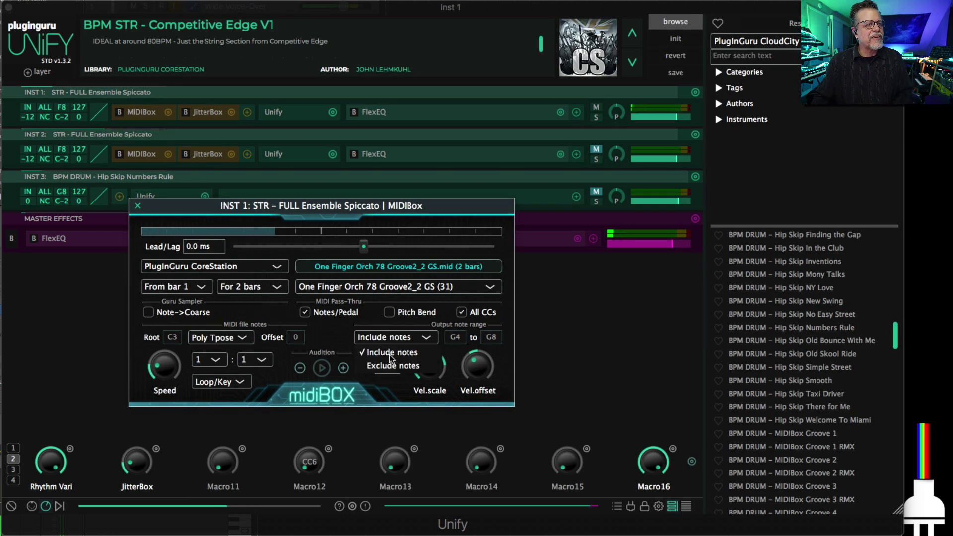
left_click(392, 366)
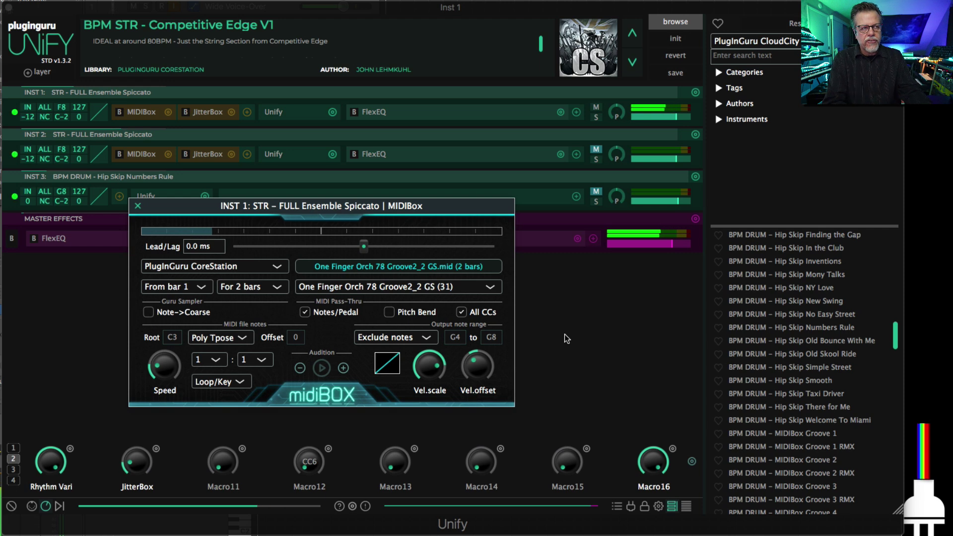
key("space")
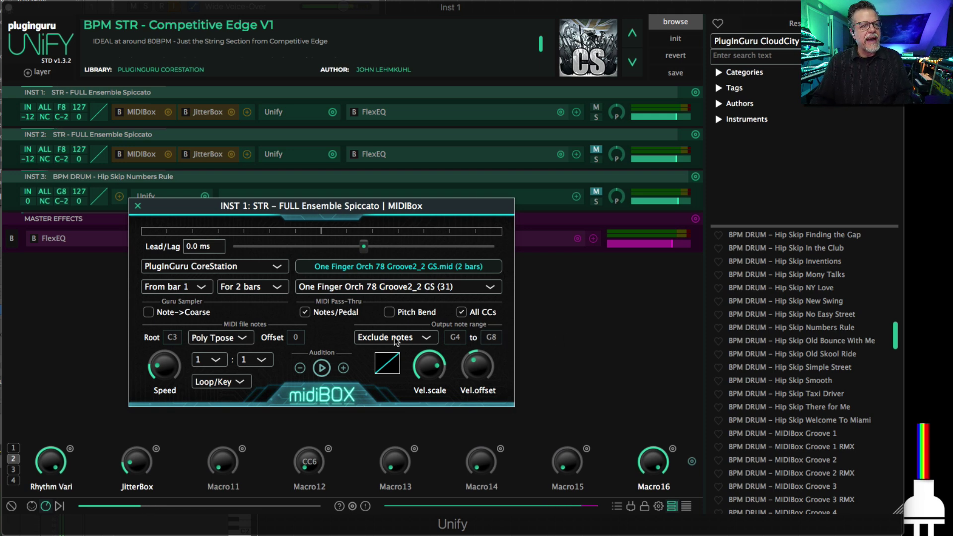
left_click_drag(466, 311, 469, 304)
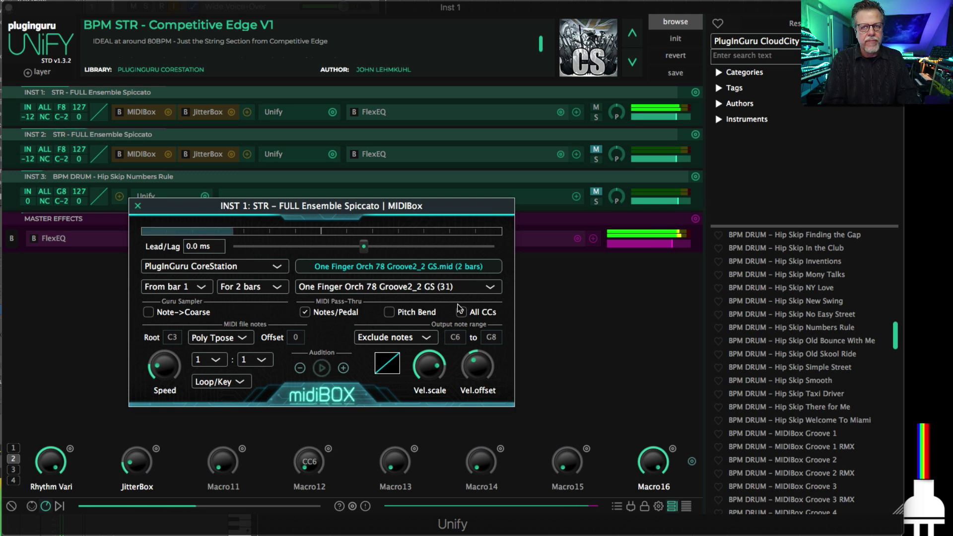
left_click_drag(447, 340, 461, 370)
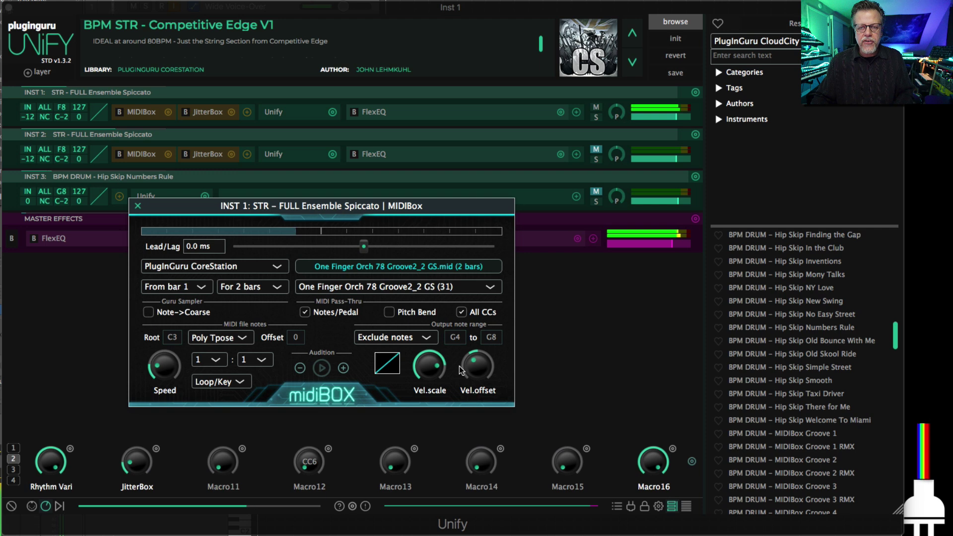
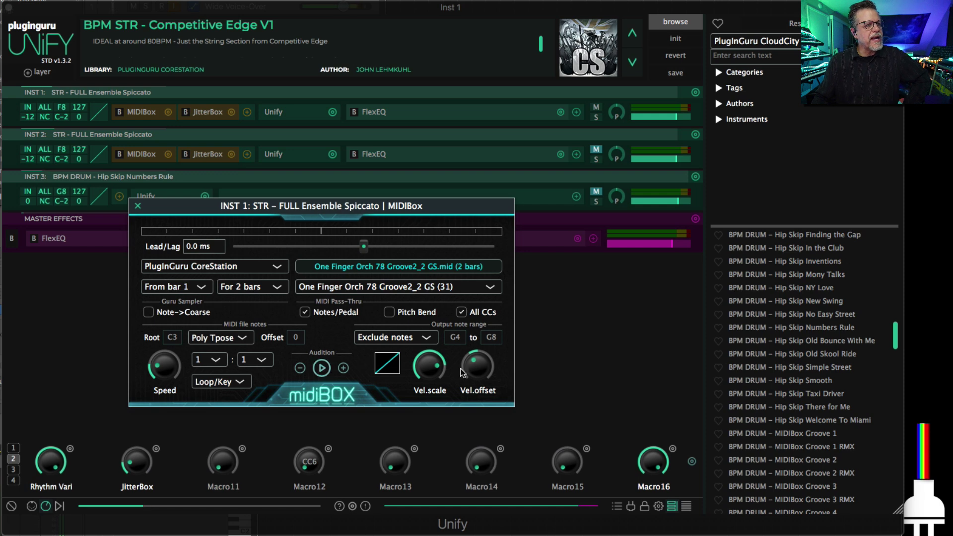
Step: Check the MIDIBox loop mode options, then load the patch 1 SHOT - 10 Chords: GLISS from the CloudCity library
left_click(224, 383)
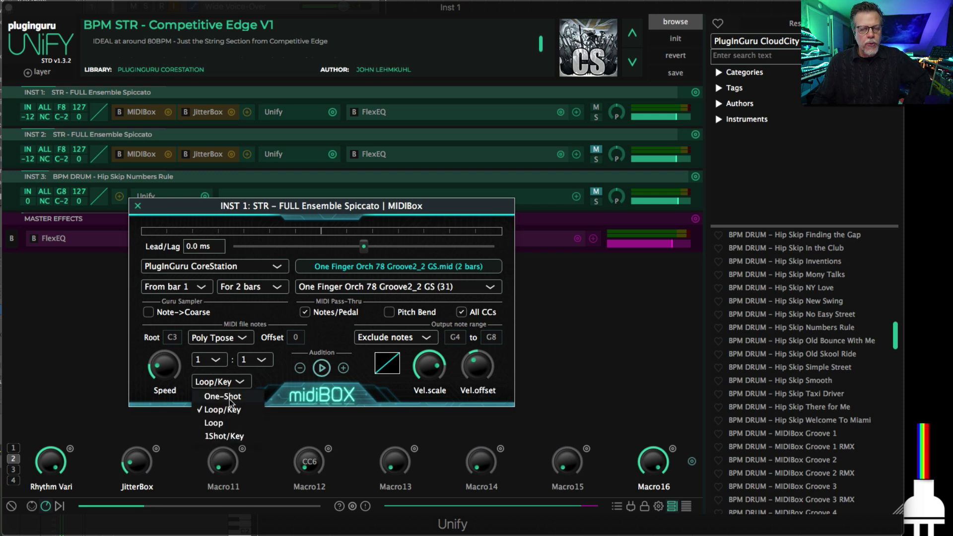
left_click(732, 233)
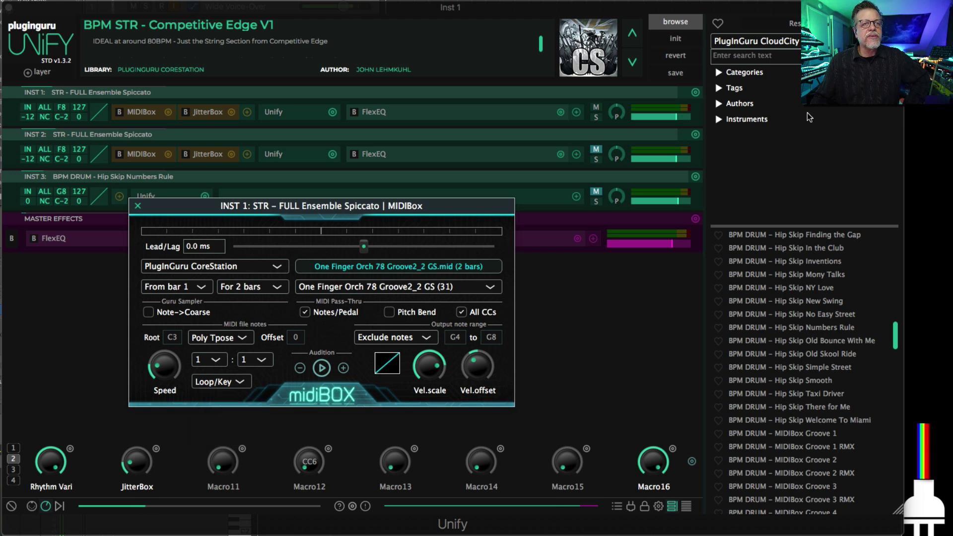
left_click_drag(896, 340, 904, 158)
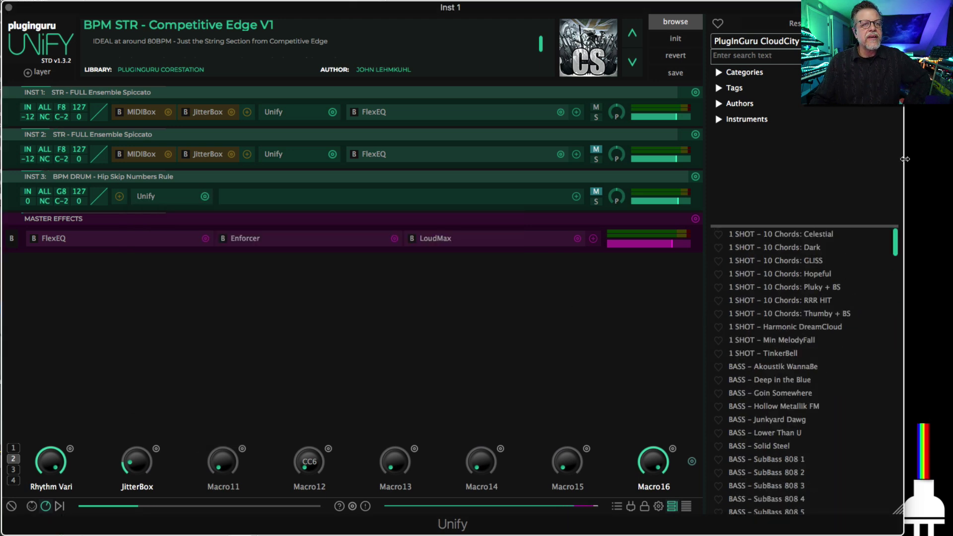
left_click(782, 261)
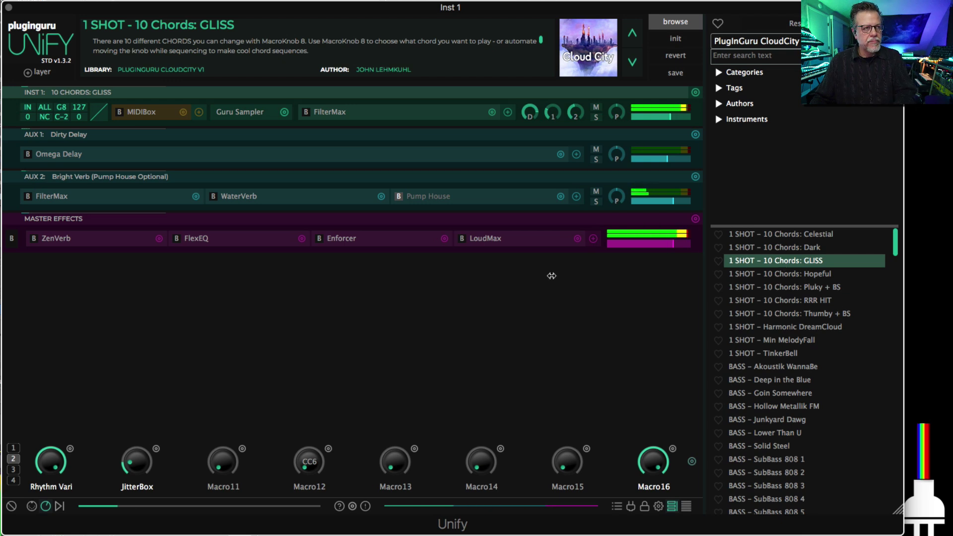
Step: Change the 10 Chords: GLISS MIDIBox play mode to Loop/Key, audition it, and close the MIDIBox window
left_click(144, 112)
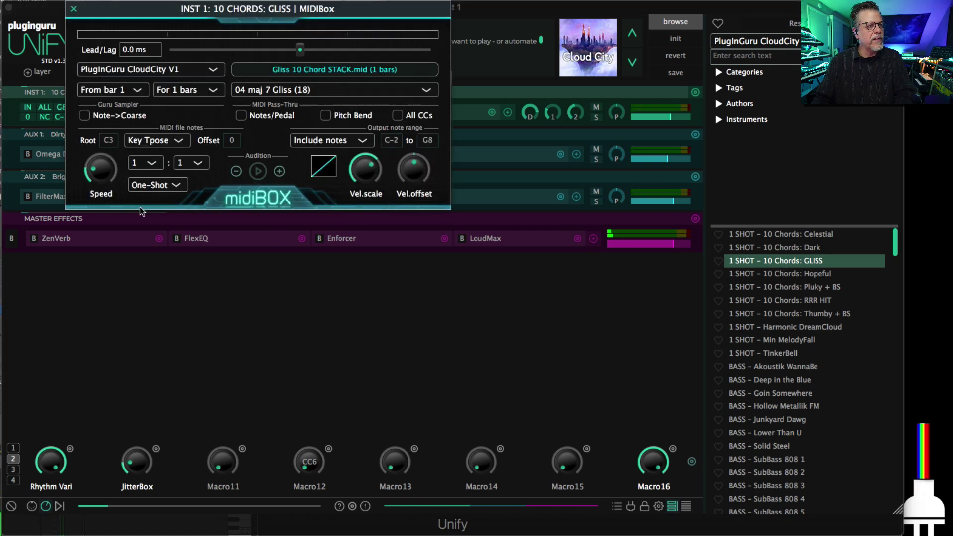
left_click(155, 188)
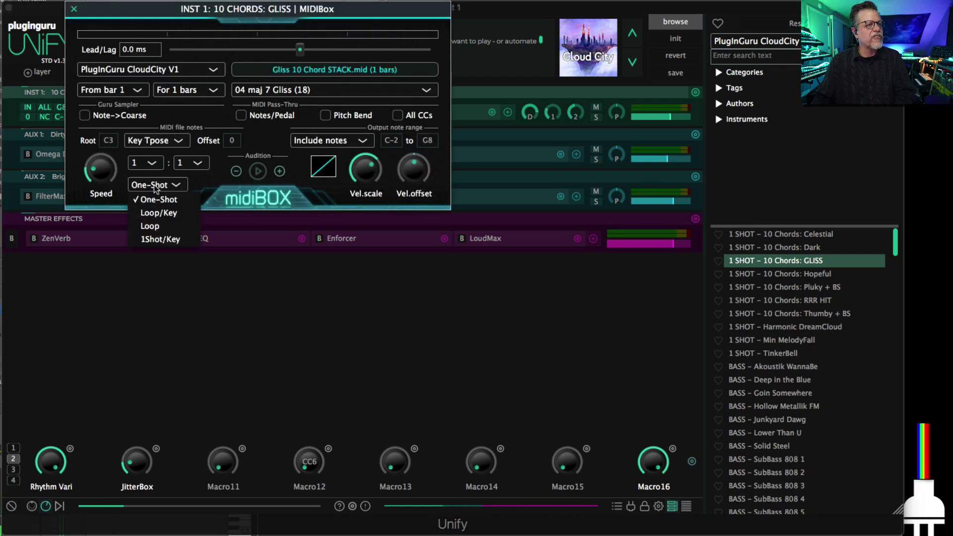
left_click(161, 214)
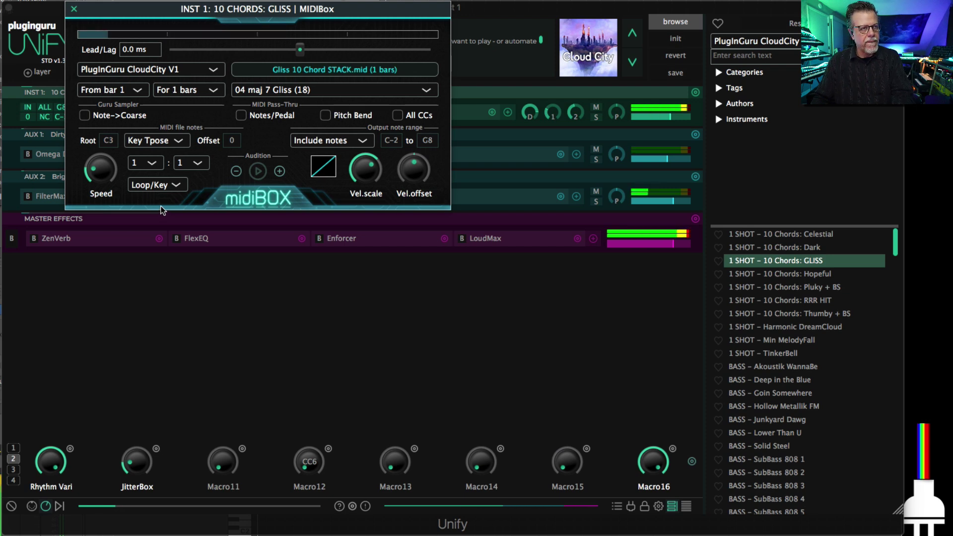
left_click(73, 8)
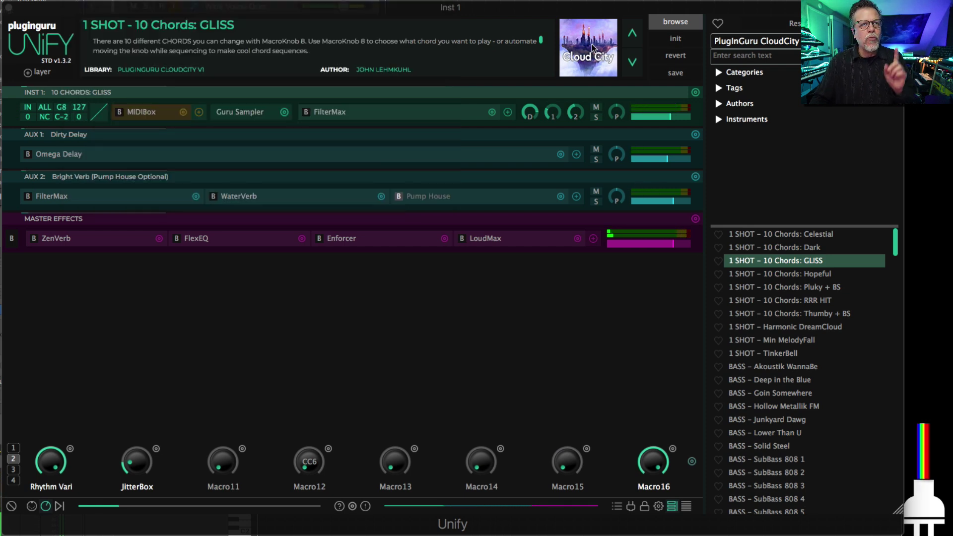
Step: Load BPM SPLIT - Greener Pastures from the PlugInGuru DiscoverStation library and open the MIDIBox of its BBC Orch Celeste layer
left_click(757, 41)
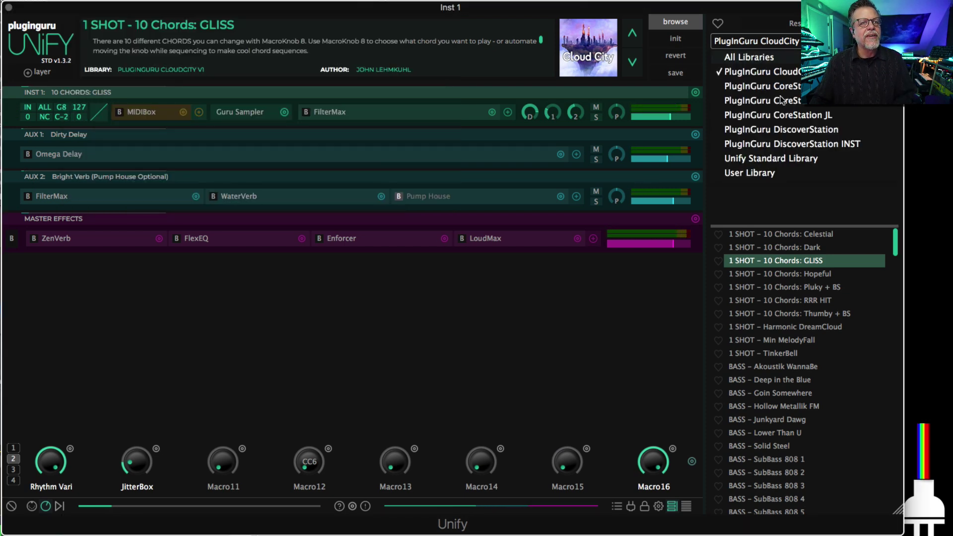
left_click(788, 130)
left_click_drag(902, 246, 783, 372)
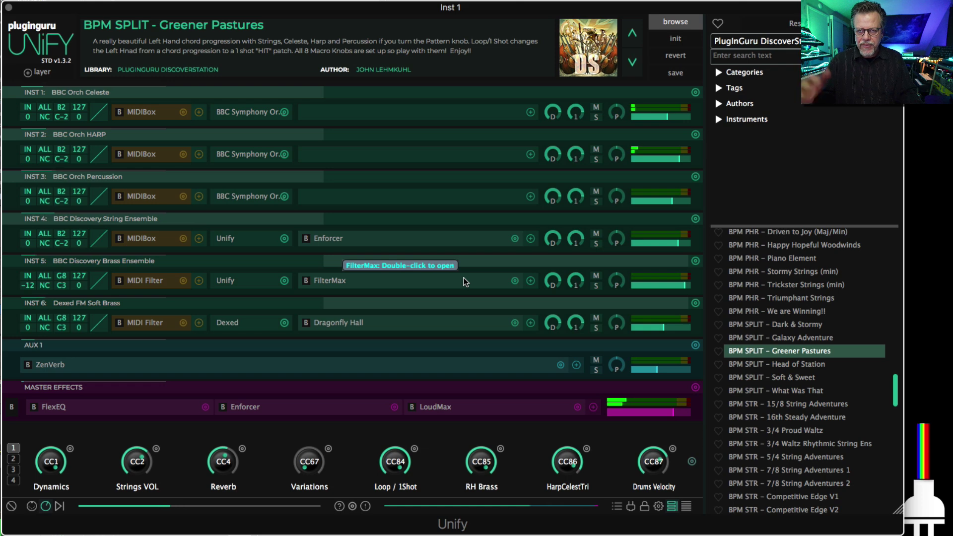
double_click(157, 116)
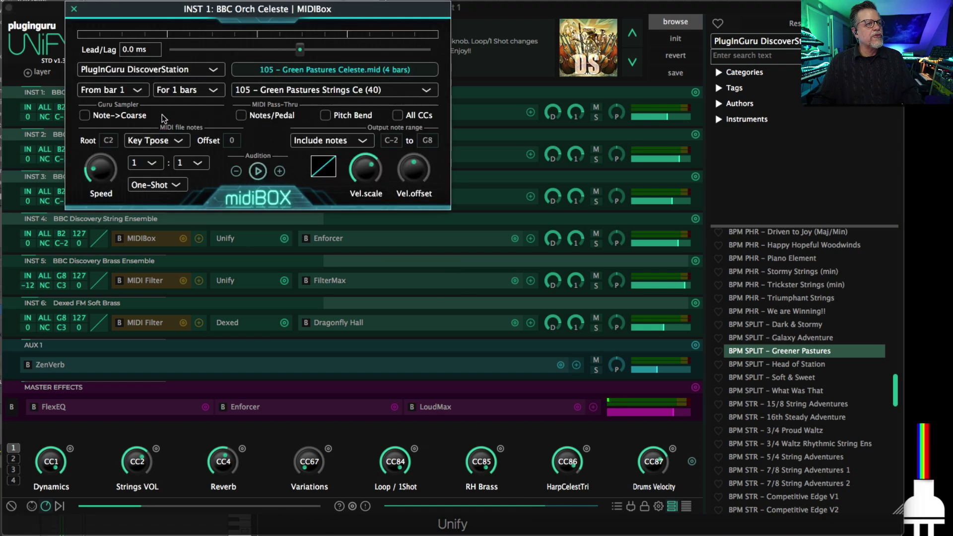
Step: Place the Celeste MIDIBox beside the shrunken main window, and use the Loop / 1Shot macro to switch it to Loop/Key and back to One-Shot
left_click_drag(267, 9, 822, 218)
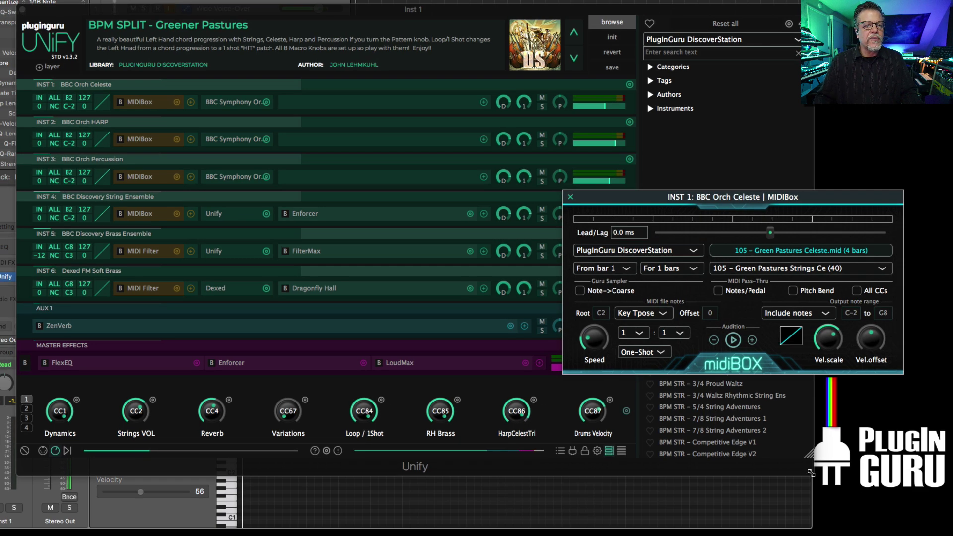
left_click_drag(809, 455, 543, 358)
left_click_drag(250, 318, 250, 308)
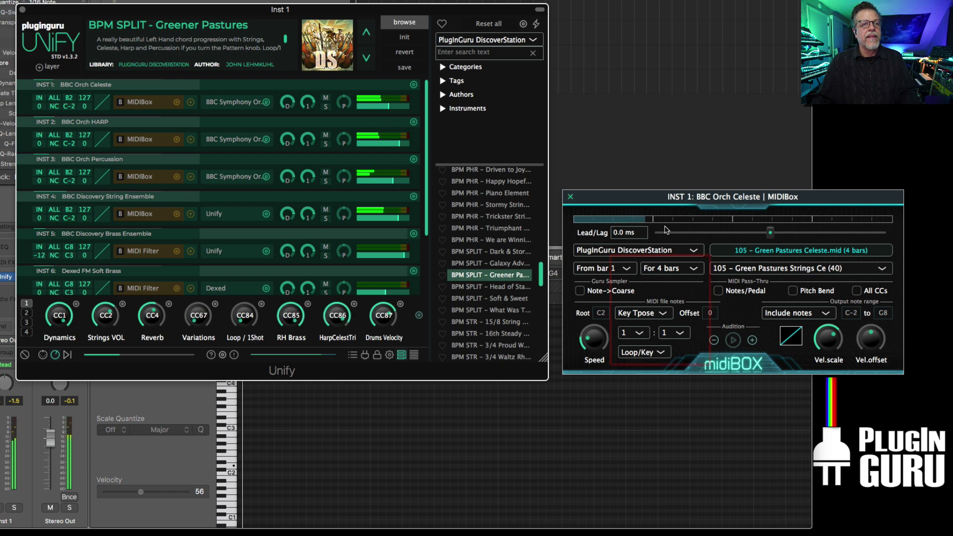
left_click_drag(242, 322, 244, 332)
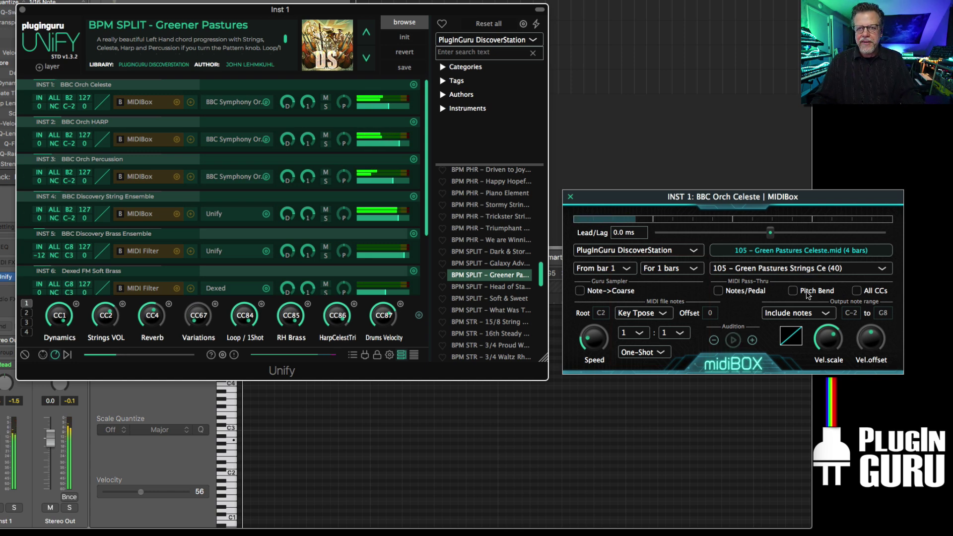
Step: Close the Celeste MIDIBox, switch to BPM STR - Competitive Edge V1, and open the MIDIBox of its STR - FULL Ensemble Spiccato layer
left_click(571, 197)
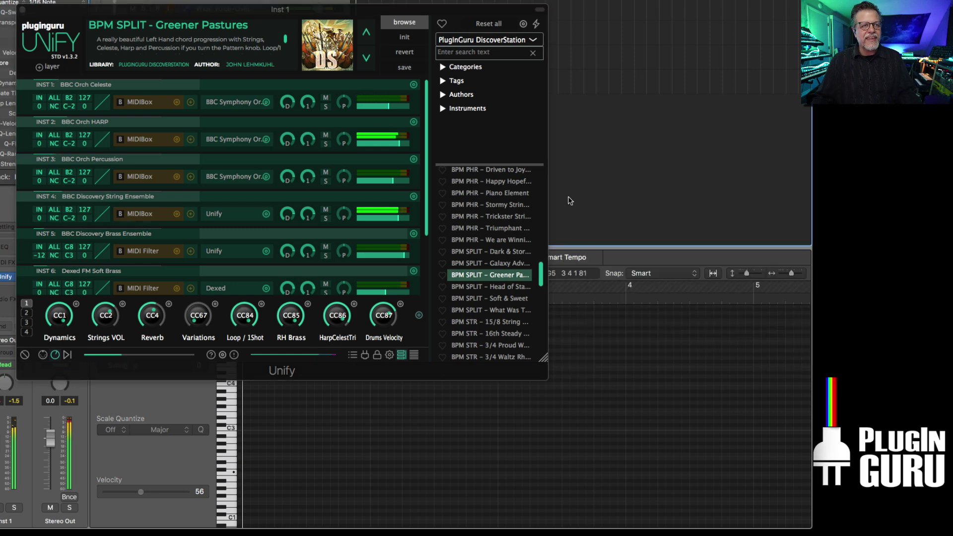
left_click_drag(544, 360, 836, 508)
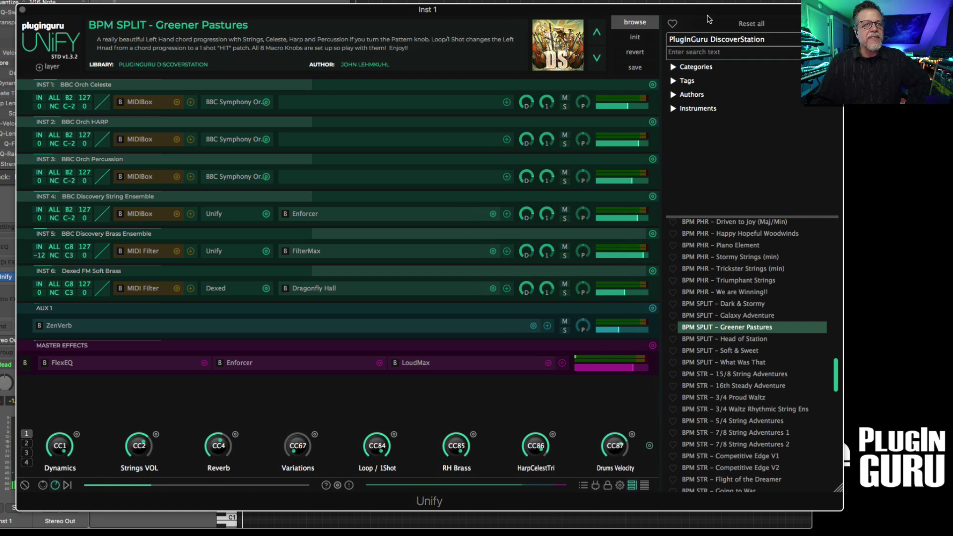
key("ctrl+Left")
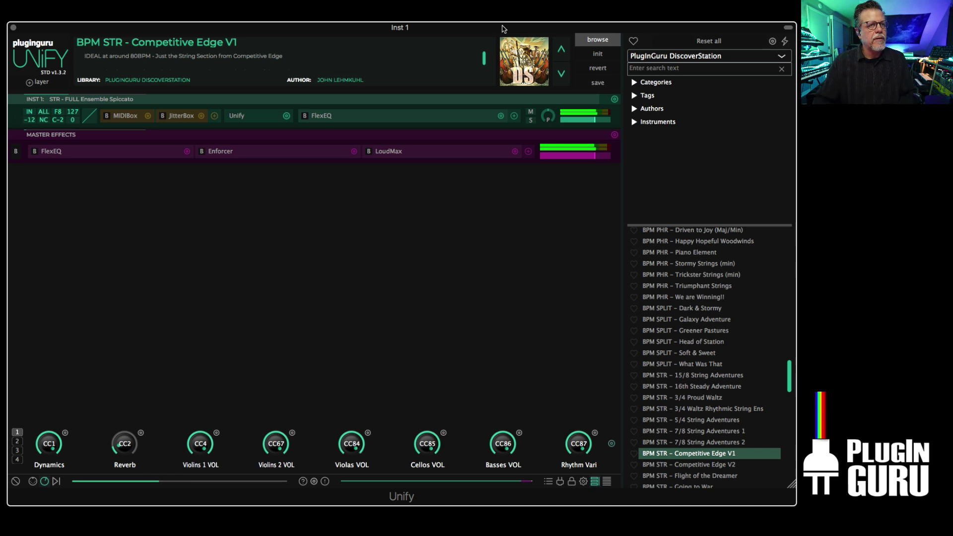
left_click(124, 117)
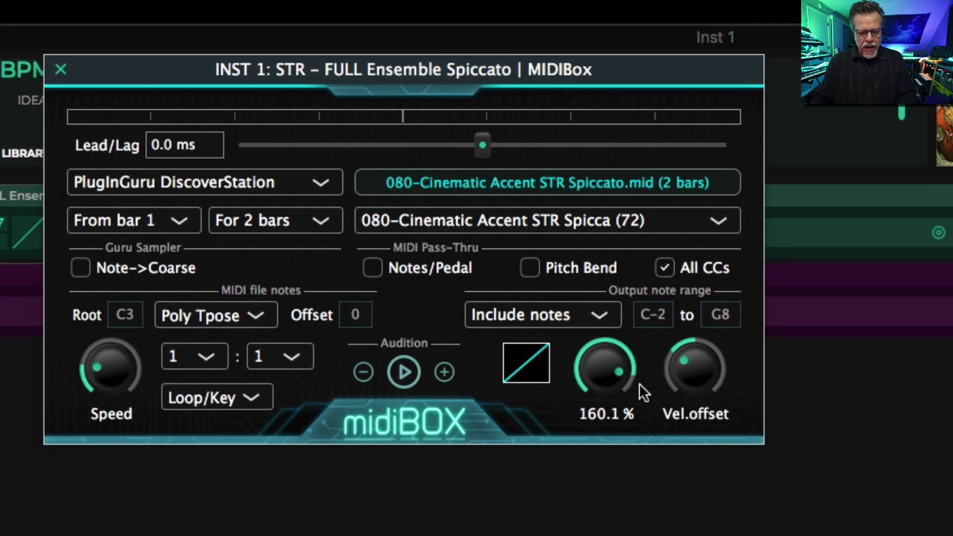
Step: Reset the MIDIBox velocity offset to 0.0 % and the velocity scale to 100.0 %
mouse_move(704, 388)
left_click_drag(704, 388, 621, 376)
double_click(603, 366)
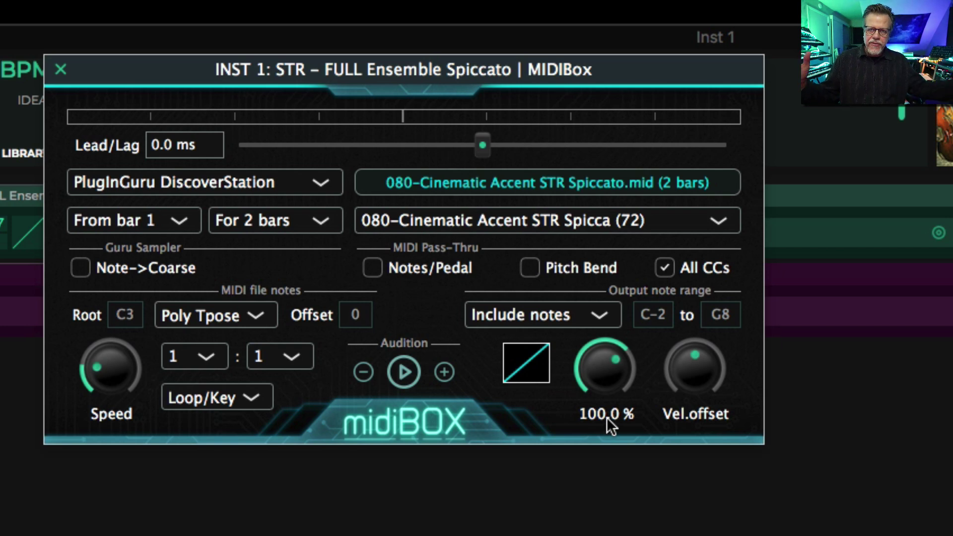
mouse_move(700, 384)
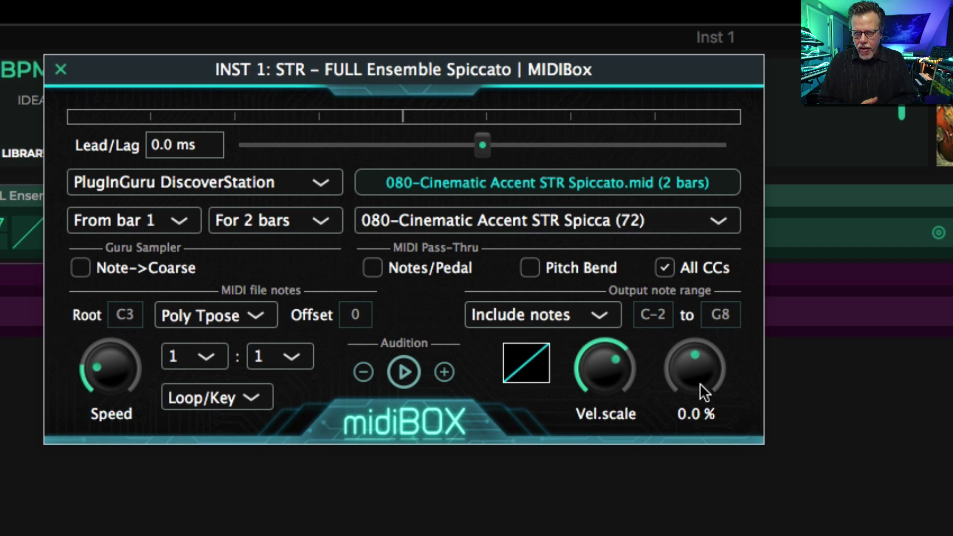
Step: Lower the velocity scale so all notes share the same velocity, and raise the velocity offset to near its maximum
mouse_move(622, 380)
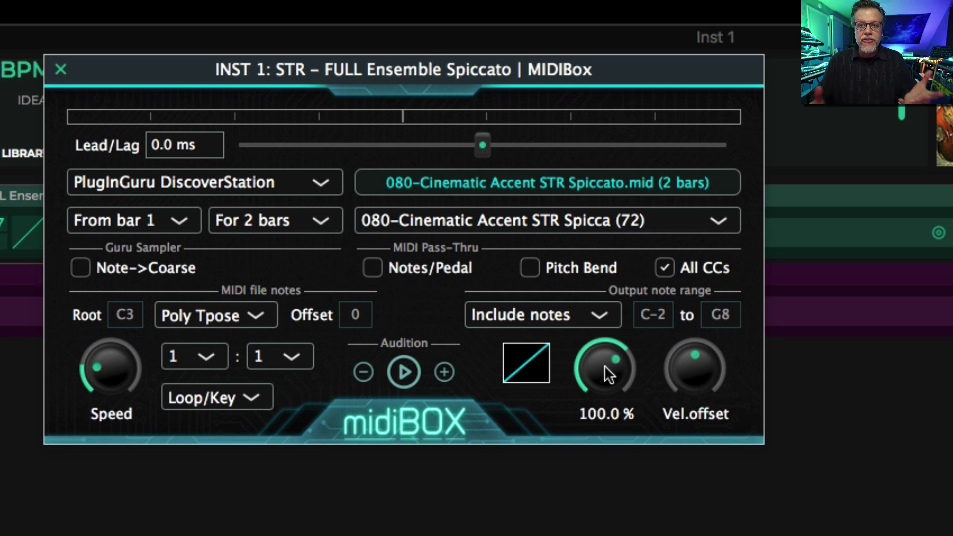
left_click_drag(615, 367, 601, 448)
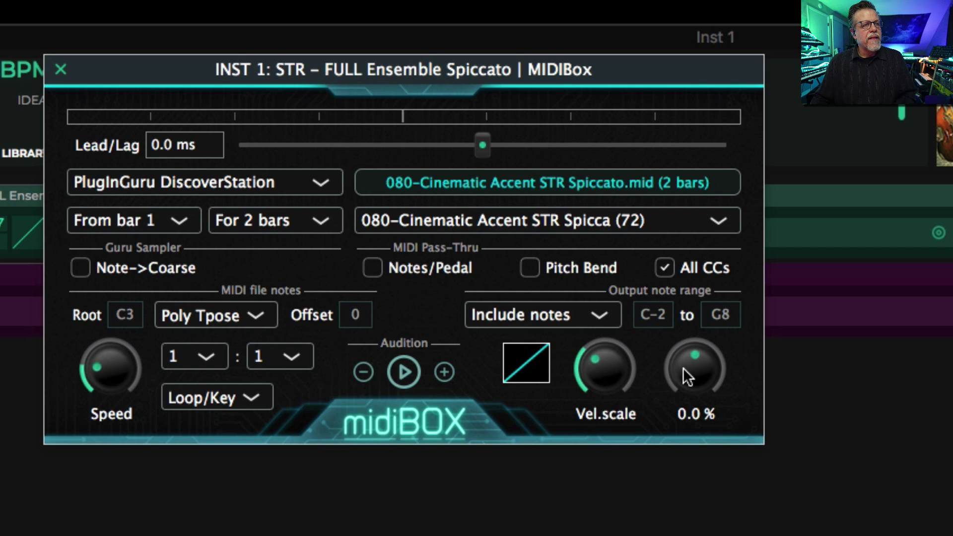
left_click_drag(692, 370, 756, 251)
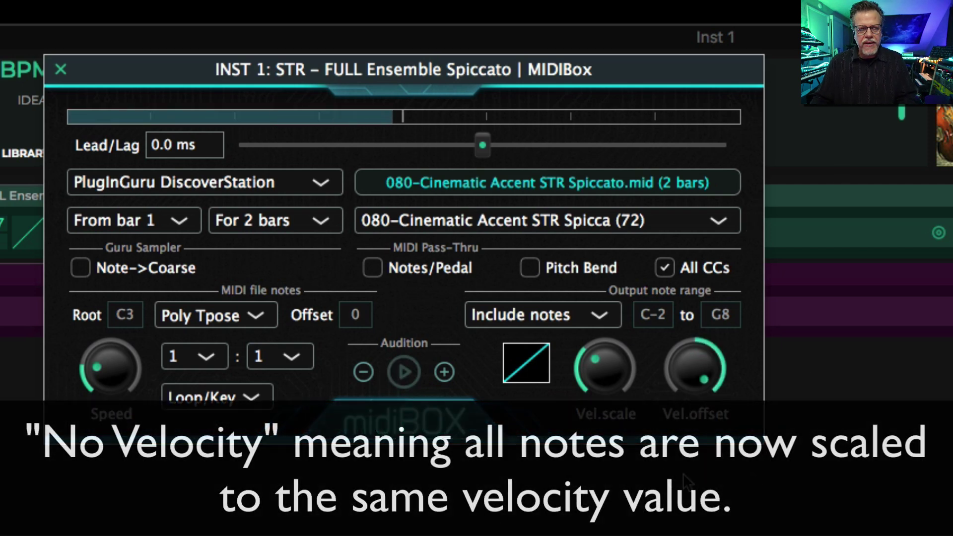
Step: Set the velocity scale to 200.0 % and lower the velocity offset to -53.7 % during playback
left_click_drag(610, 380, 620, 293)
left_click_drag(694, 400, 710, 477)
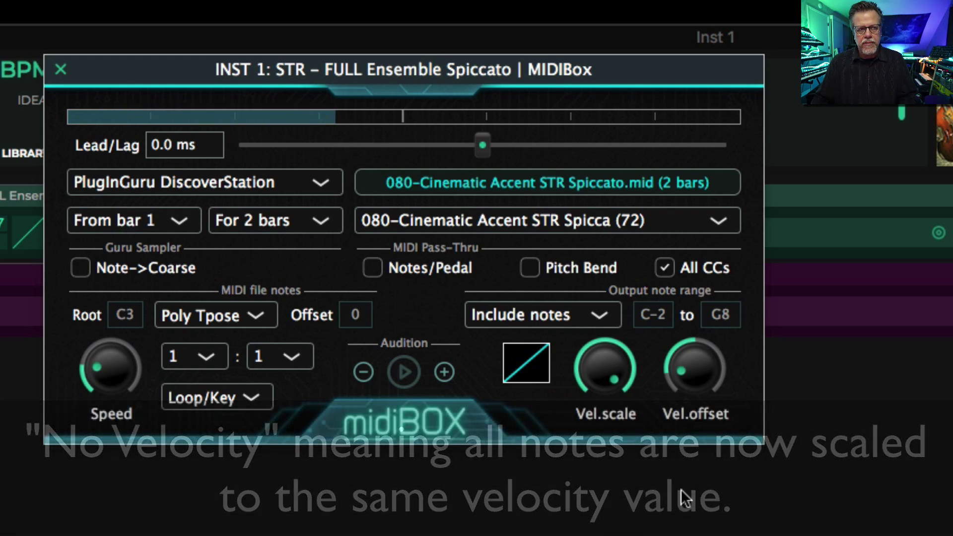
scroll(686, 379, "down", 2)
mouse_move(625, 365)
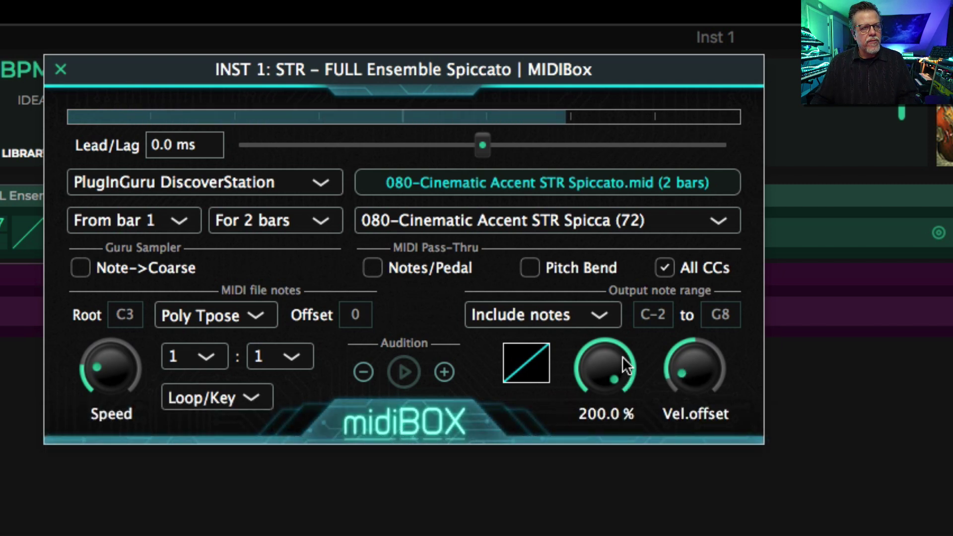
scroll(686, 354, "up", 4)
scroll(689, 338, "up", 4)
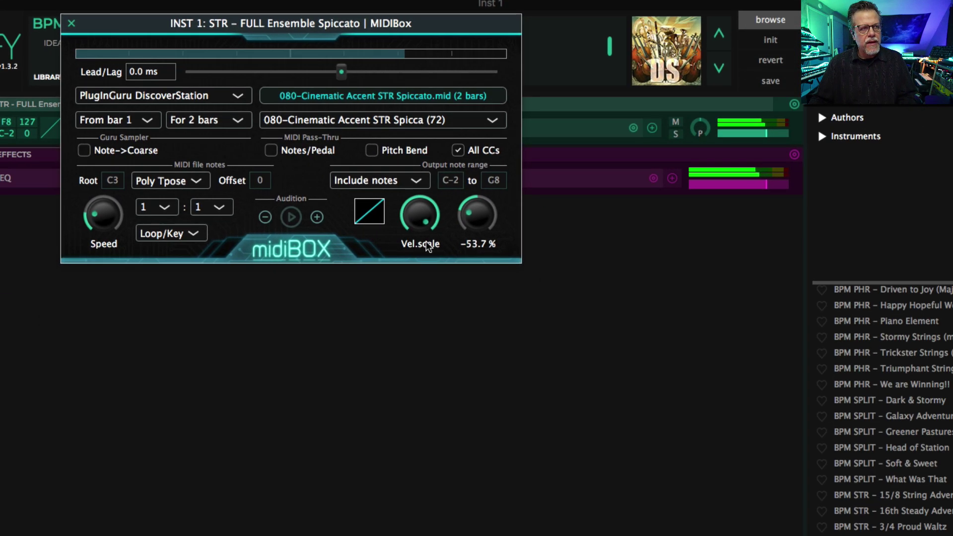
Step: Bend the MIDIBox velocity curve downward in the middle, close its editor, and raise the velocity offset
left_click(422, 261)
left_click_drag(377, 388, 383, 394)
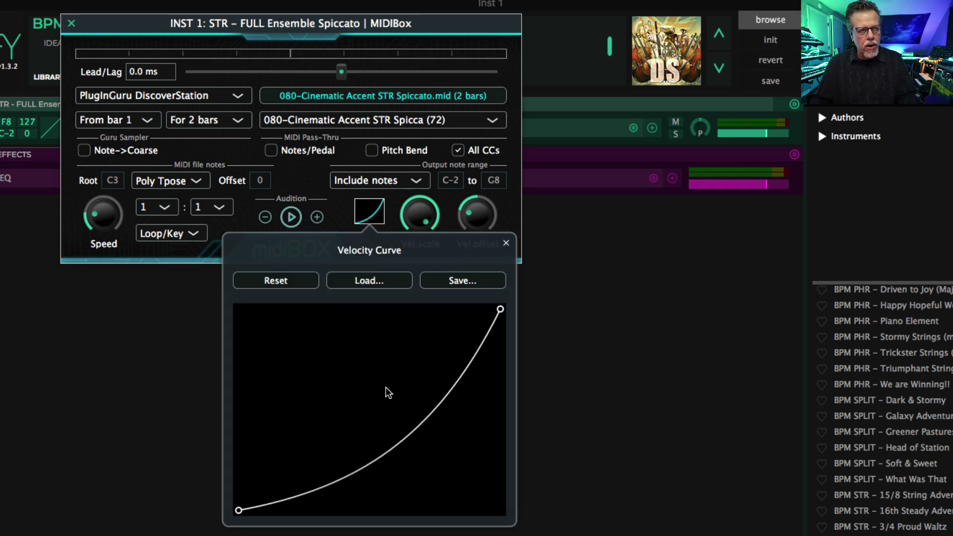
left_click(506, 243)
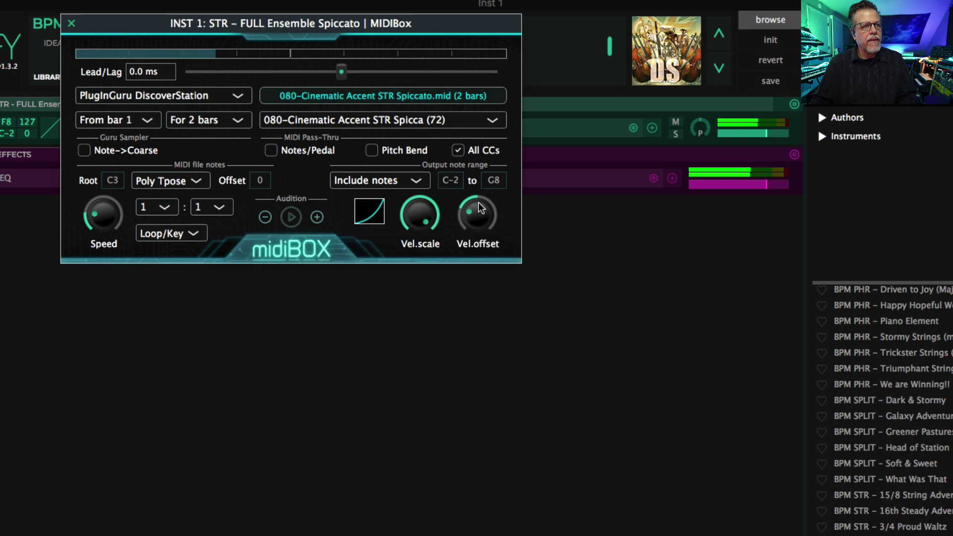
mouse_move(481, 196)
left_mouse_down()
mouse_move(482, 181)
mouse_move(473, 185)
left_mouse_up()
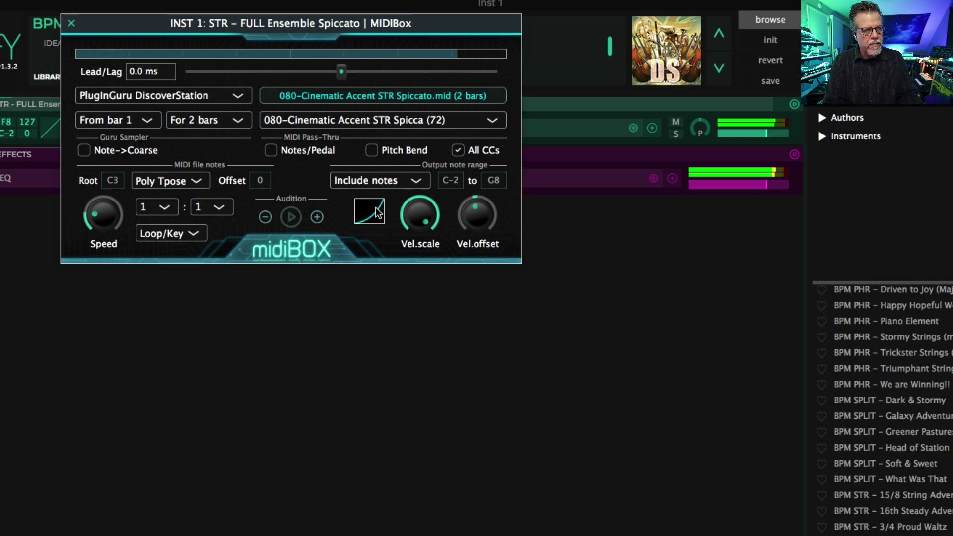
Step: Reshape the MIDIBox velocity curve into an extreme zigzag by adding seven alternating high and low points, and close its editor
left_click(375, 217)
left_click(375, 217)
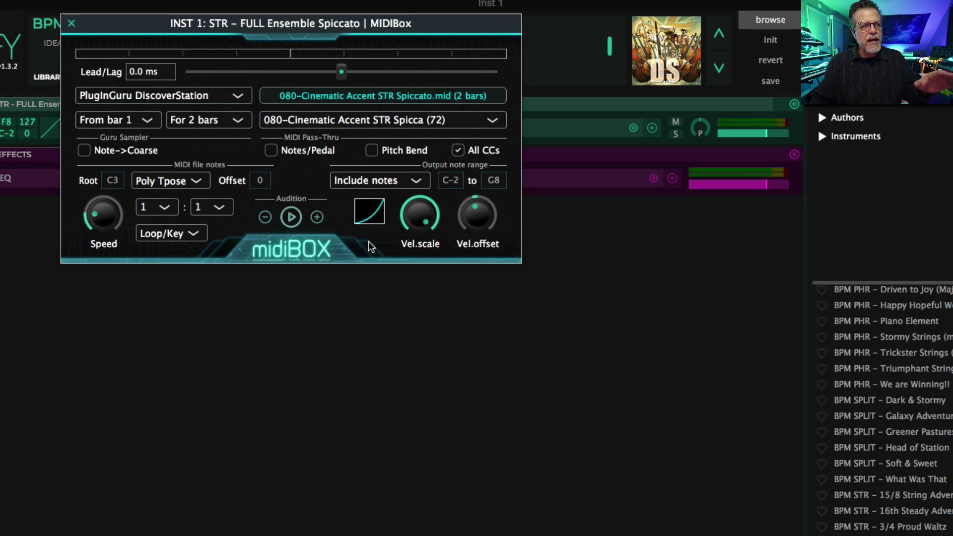
left_click(369, 215)
left_click(423, 370)
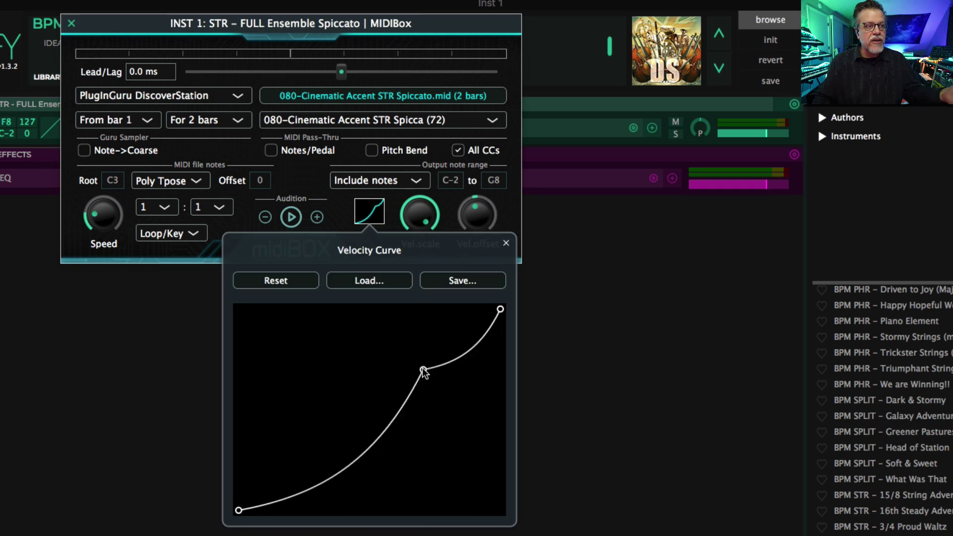
left_click(287, 352)
left_click(375, 485)
left_click(335, 329)
left_click(307, 492)
left_click(247, 349)
left_click(444, 495)
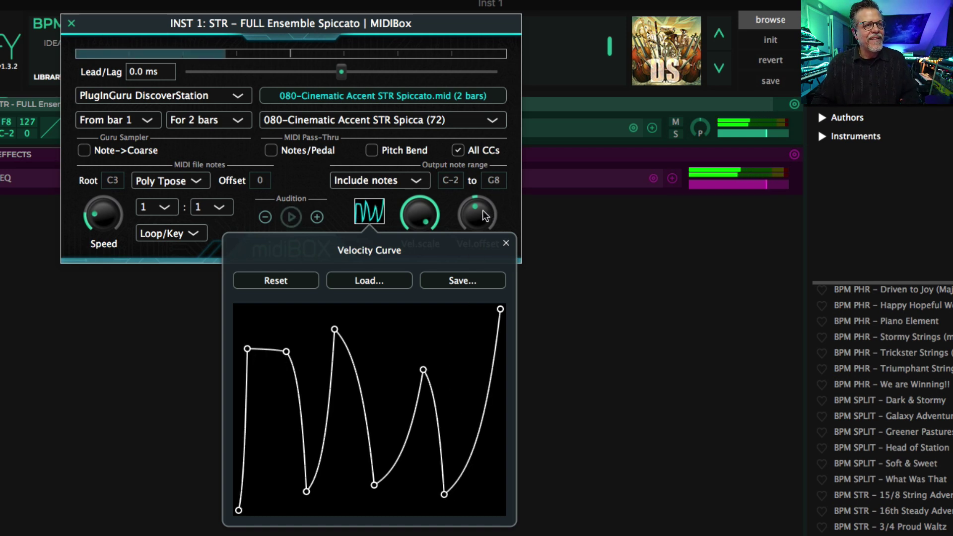
left_click(506, 243)
Step: Set the velocity offset to 39.6 %, review the zigzag velocity curve during playback, and stop the playback
left_click_drag(488, 215, 485, 232)
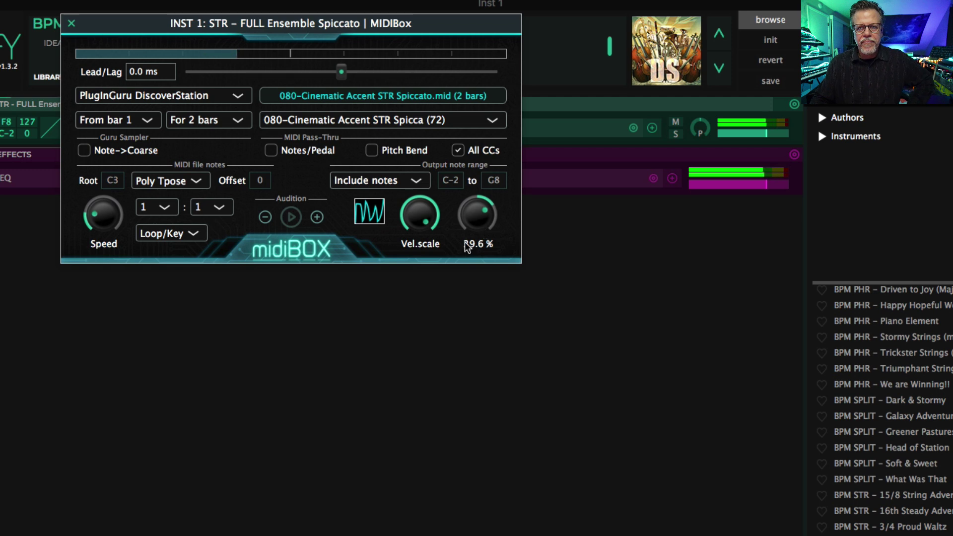
left_click(370, 221)
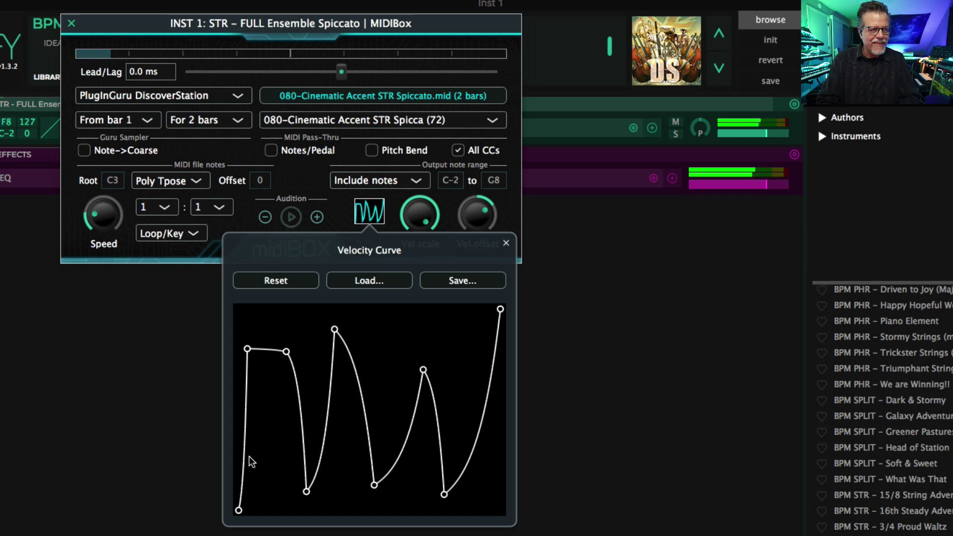
left_click(125, 311)
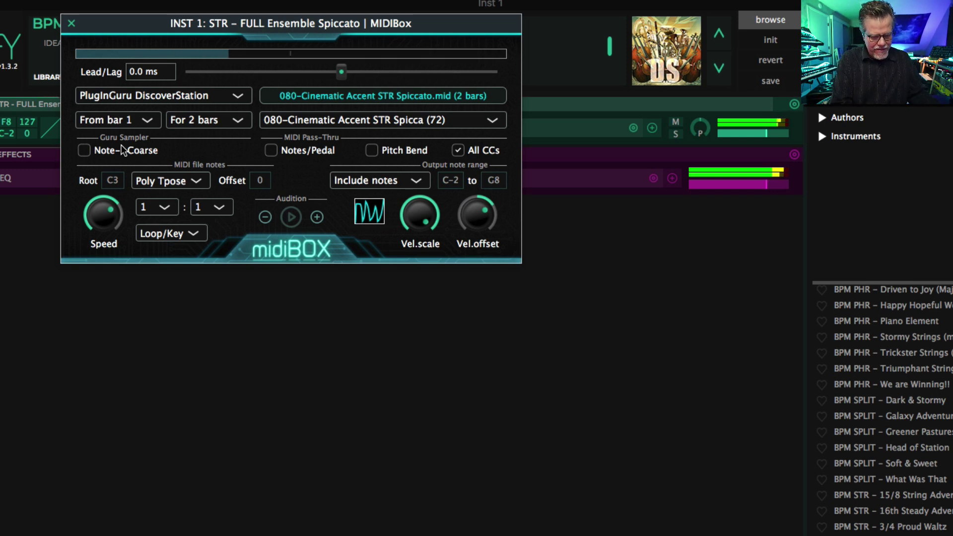
key("space")
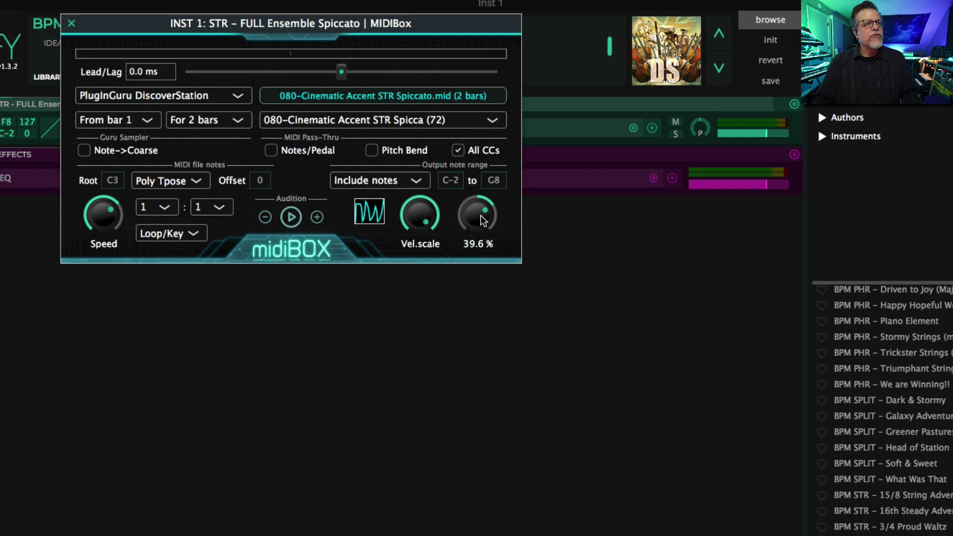
mouse_move(413, 232)
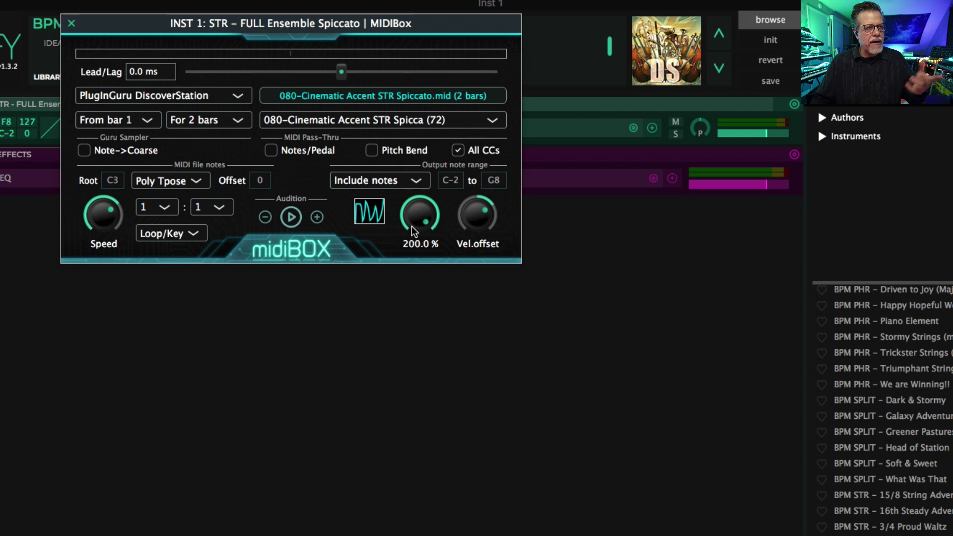
Step: Return the patch to its original settings, reopen the INST 1 MIDIBox, and set its velocity scale to 168.9 %
left_click(71, 25)
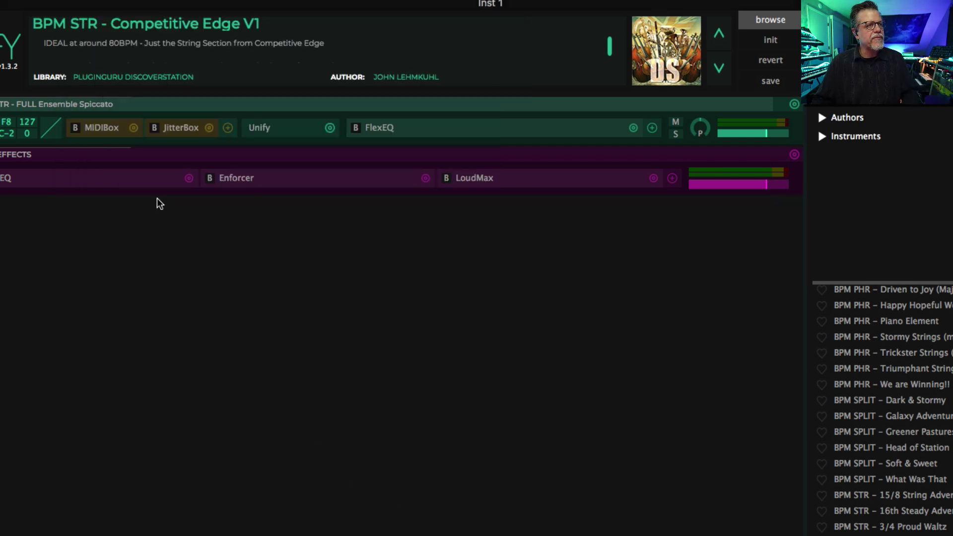
left_click(101, 129)
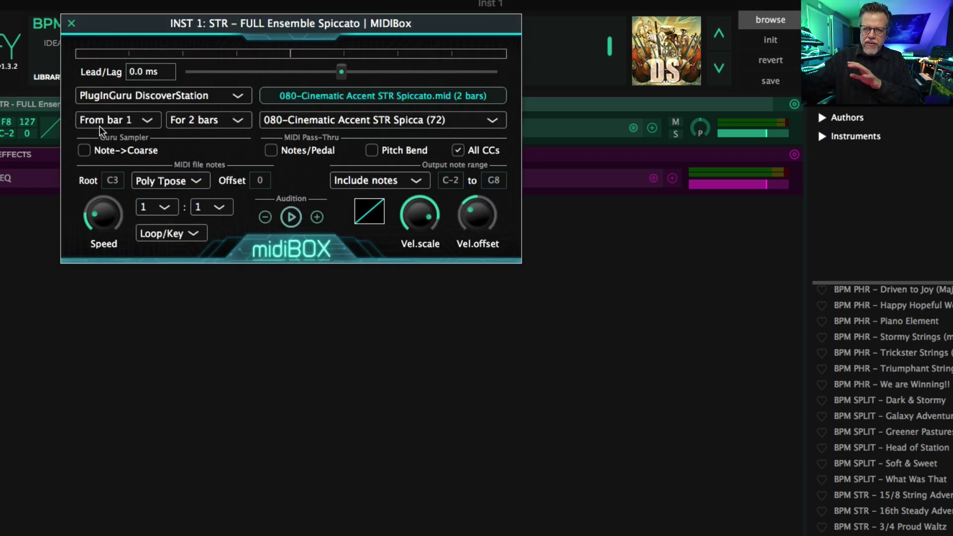
mouse_move(483, 214)
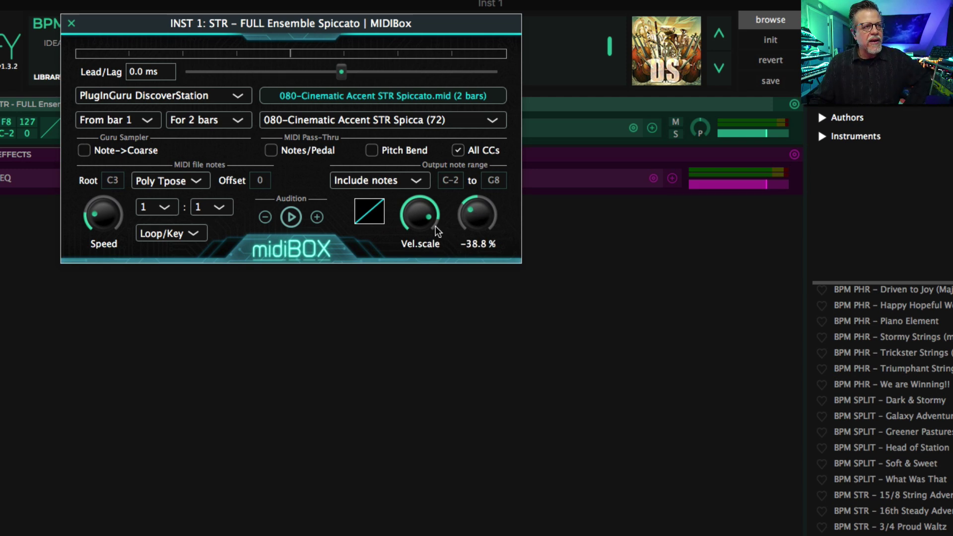
mouse_move(420, 226)
left_click_drag(421, 223, 422, 220)
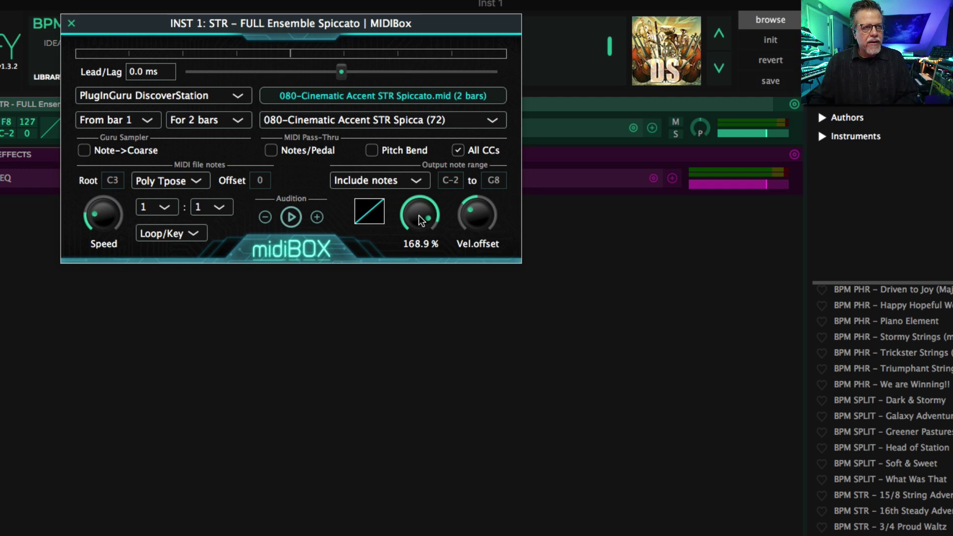
mouse_move(476, 212)
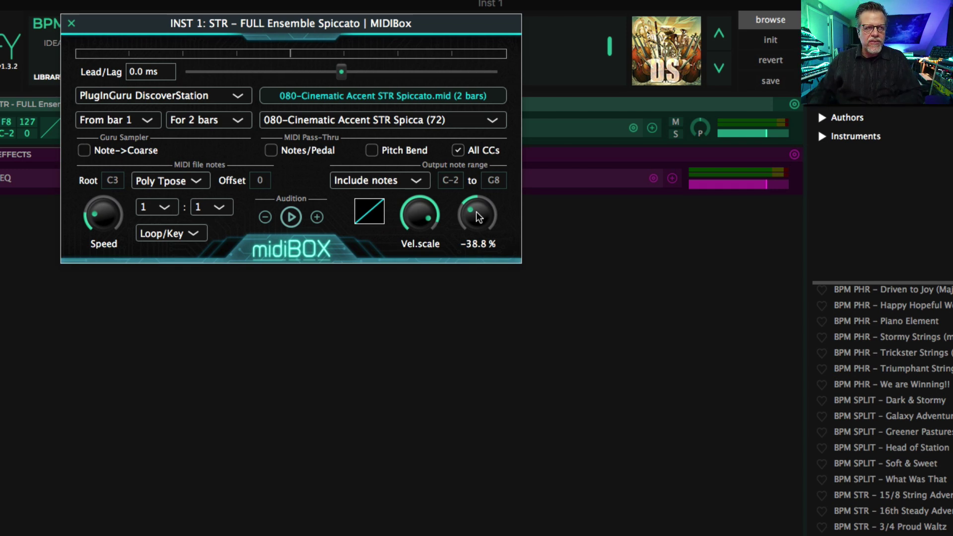
Step: Lower the velocity offset further and raise the velocity scale during playback to widen the string pattern's dynamics
left_click_drag(478, 217, 477, 227)
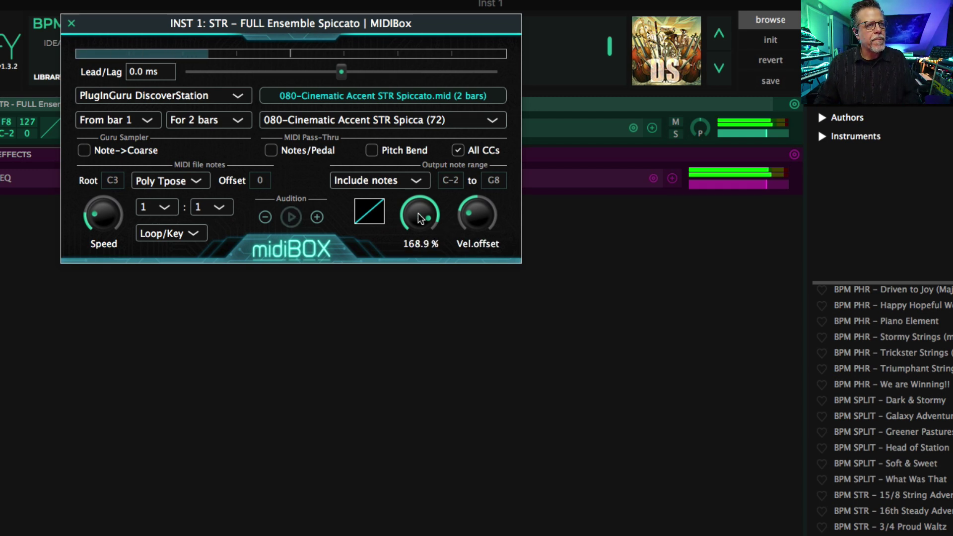
left_click_drag(420, 216, 425, 201)
mouse_move(473, 221)
left_mouse_down()
mouse_move(473, 235)
mouse_move(471, 225)
left_mouse_up()
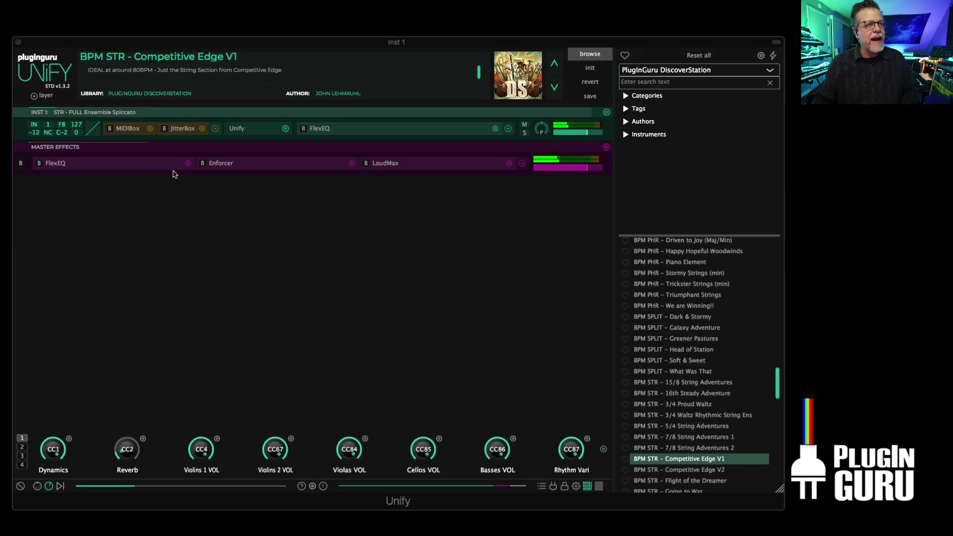
Step: Open the INST 1 MIDIBox and move it below the layers, then open the layer's JitterBox and move it aside
left_click(124, 129)
left_click_drag(179, 226, 124, 212)
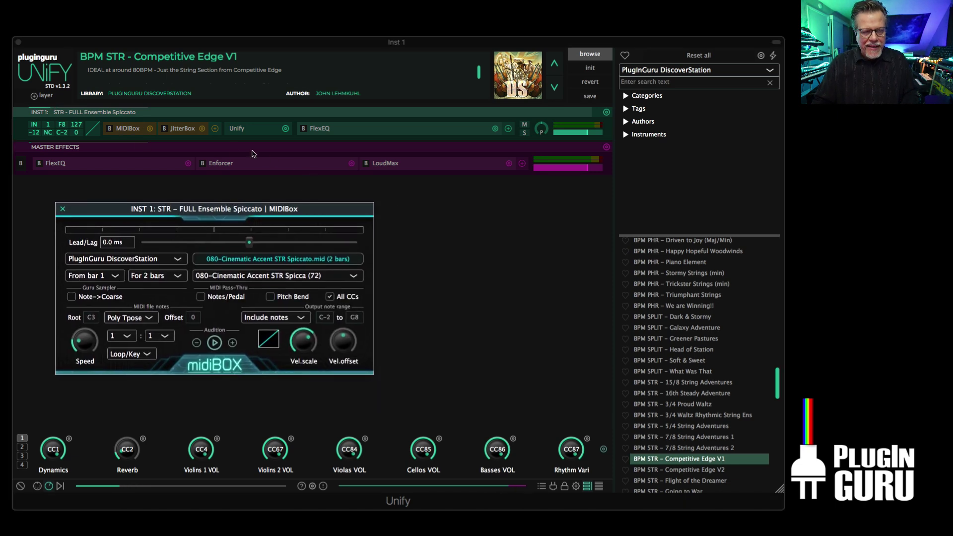
left_click(180, 129)
left_click_drag(290, 65, 579, 27)
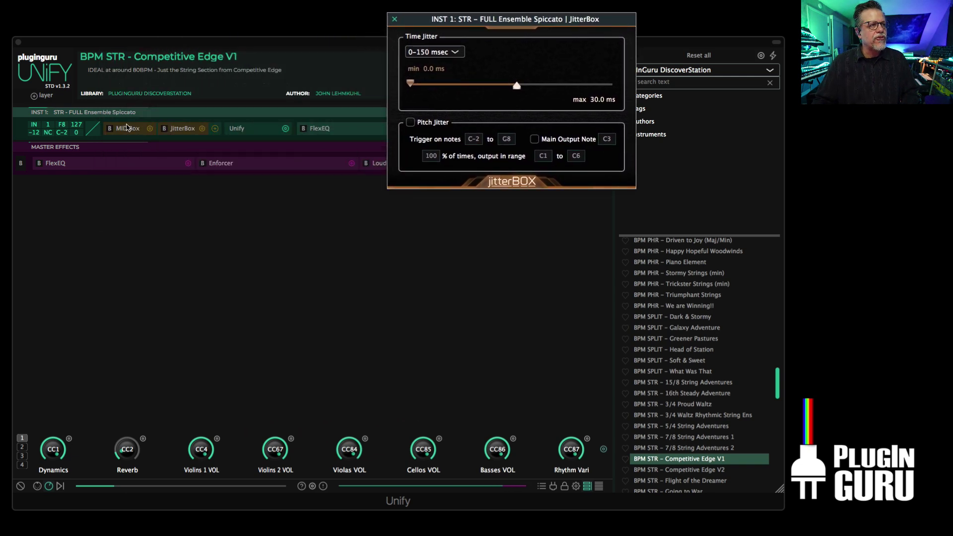
Step: Place the INST 1 MIDIBox and JitterBox side by side and set the maximum time jitter to 0.0 ms
left_click(127, 128)
left_click_drag(422, 23, 417, 208)
left_click_drag(514, 274, 372, 287)
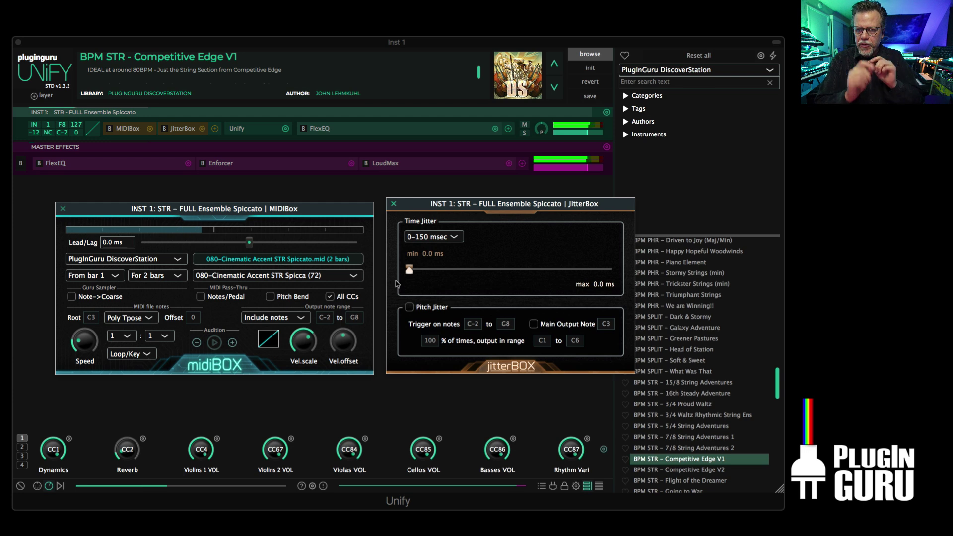
Step: Compare INST 1's maximum time jitter at zero and at higher amounts during playback, ending at 32.2 ms, and list the jitter range options
left_click_drag(409, 272, 519, 277)
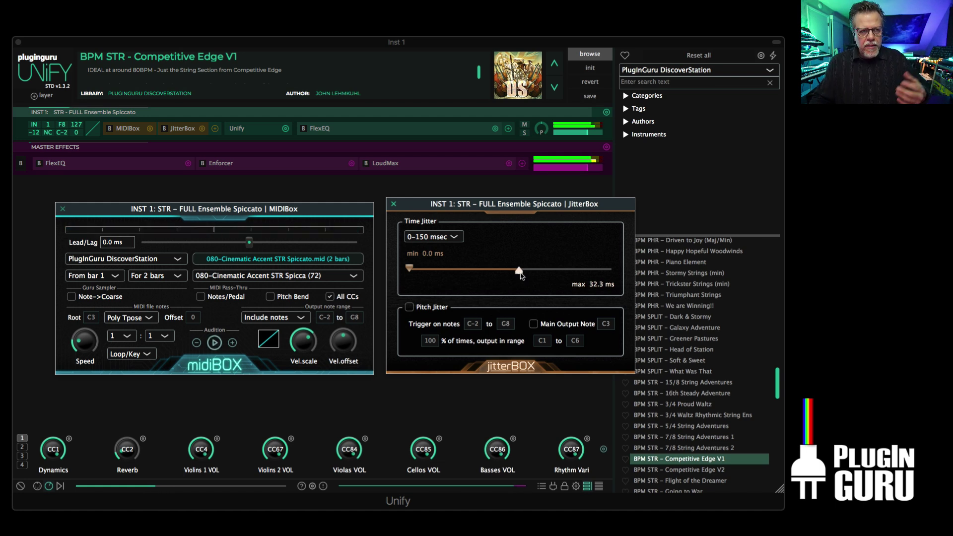
left_click_drag(521, 276, 400, 262)
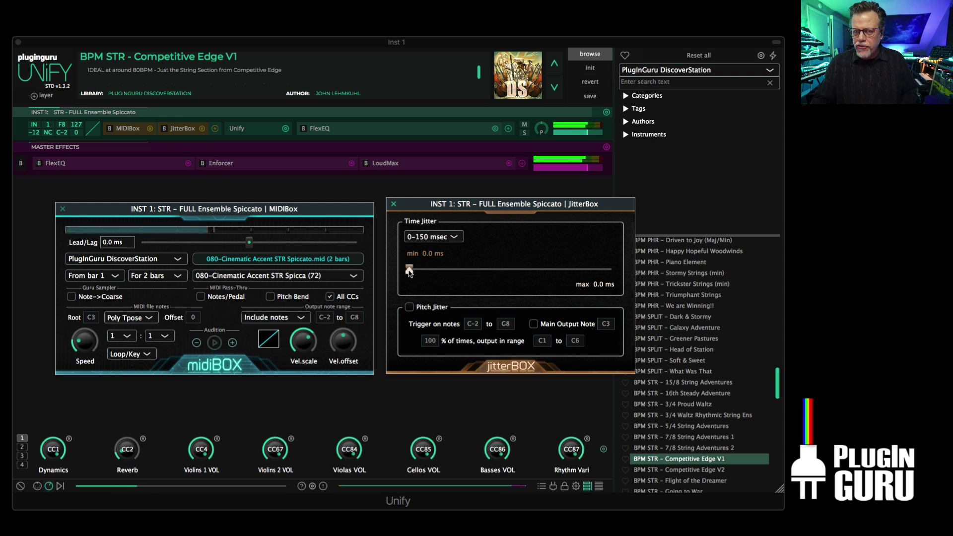
left_click_drag(409, 272, 525, 276)
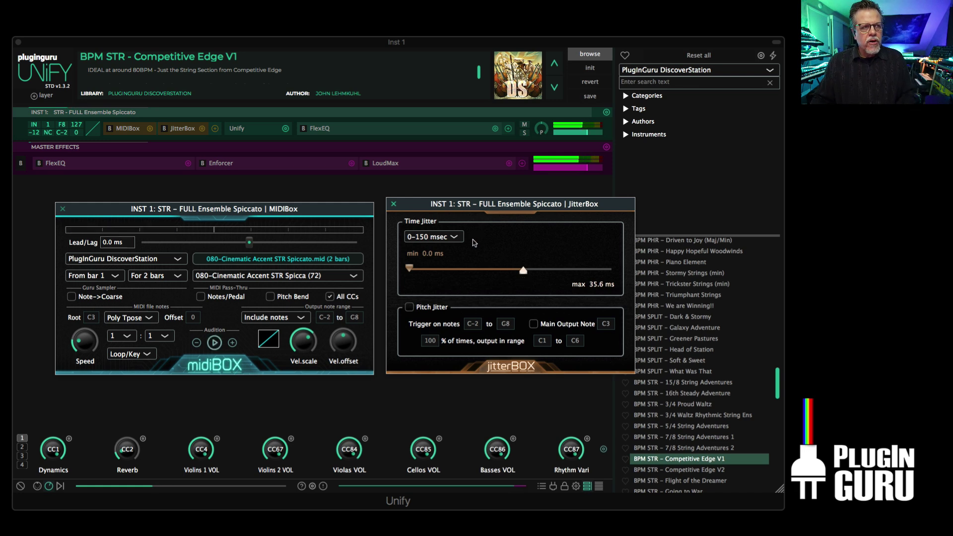
mouse_move(530, 270)
left_mouse_down()
mouse_move(499, 271)
mouse_move(618, 273)
mouse_move(379, 263)
mouse_move(518, 271)
left_mouse_up()
left_click(445, 236)
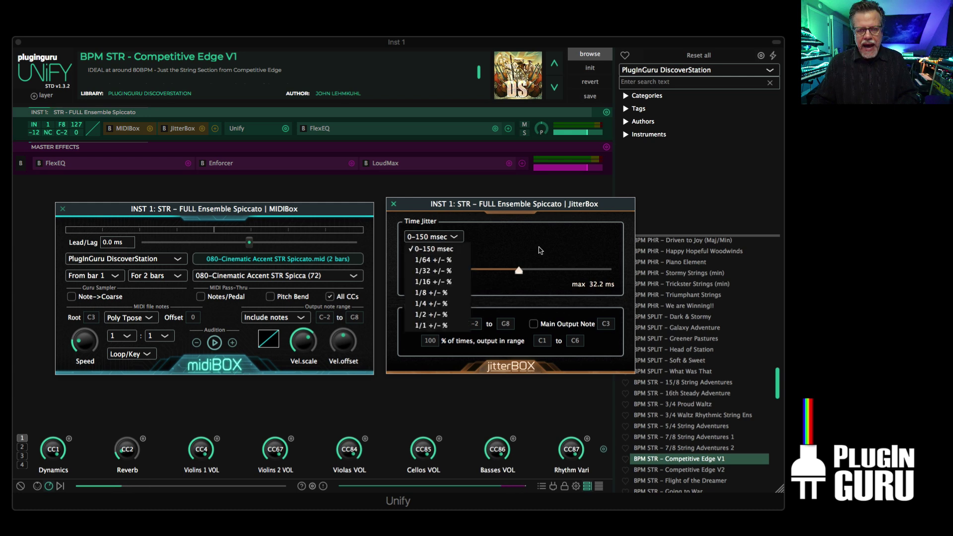
Step: Close the JitterBox and MIDIBox windows and duplicate the INST 1 layer
left_click(394, 204)
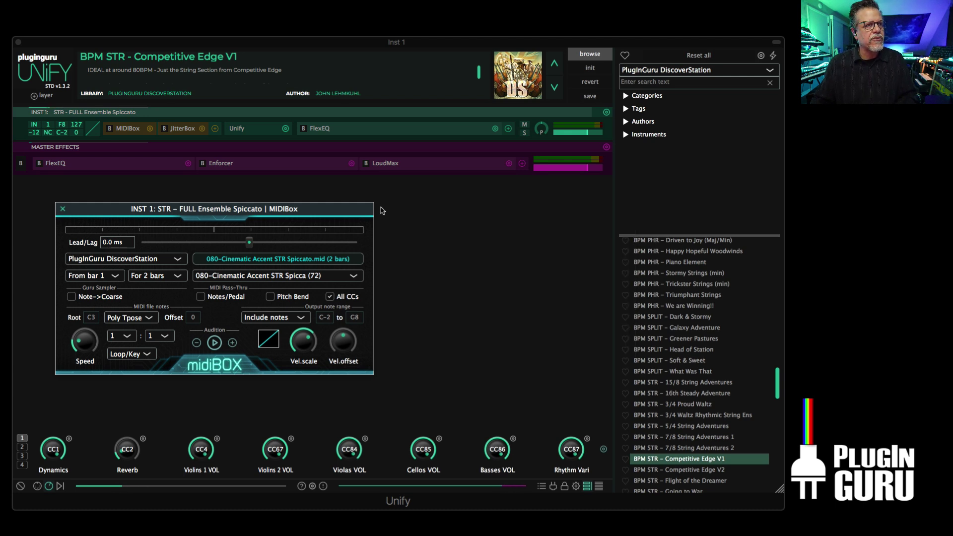
left_click(63, 209)
left_click(607, 112)
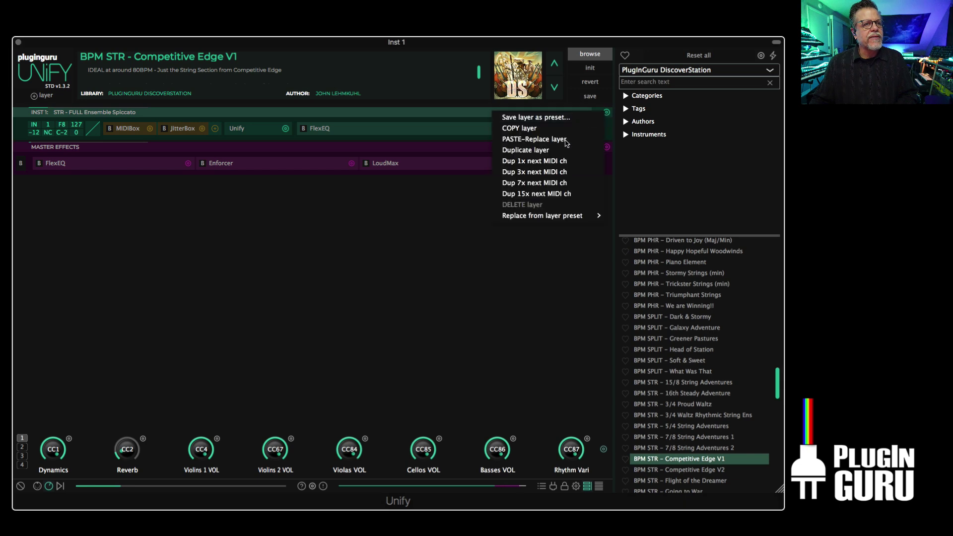
left_click(545, 152)
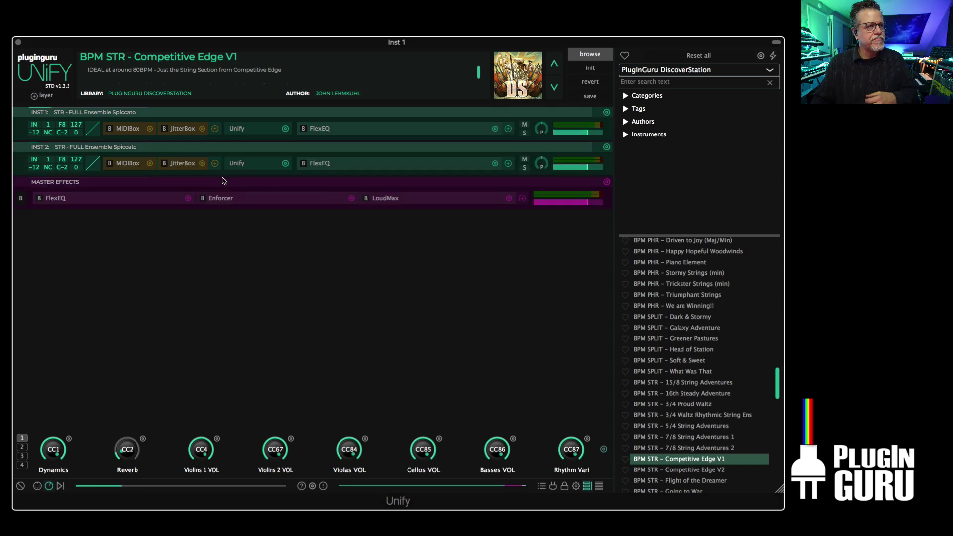
Step: Set the INST 2 MIDIBox's note offset to +7 and raise the layer's mix level
left_click(128, 163)
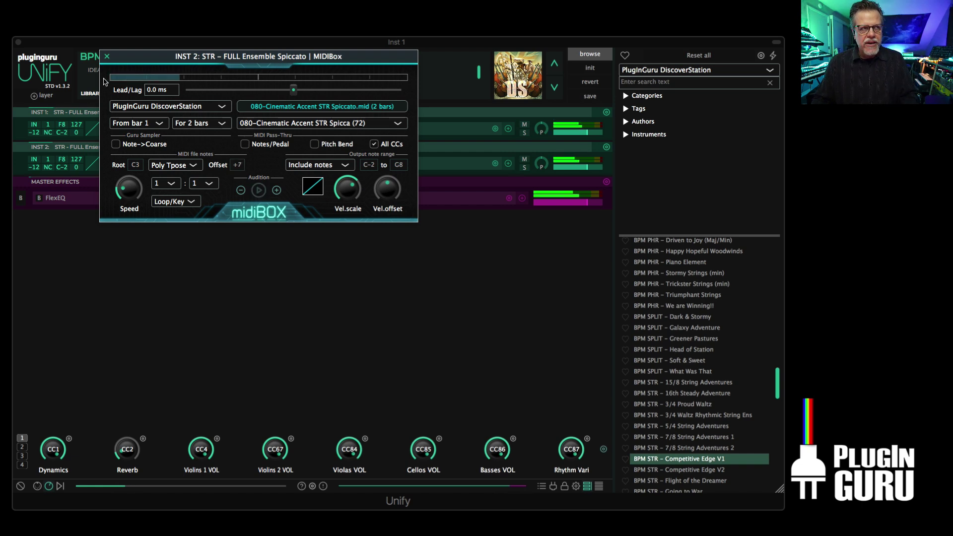
left_click(107, 56)
mouse_move(590, 167)
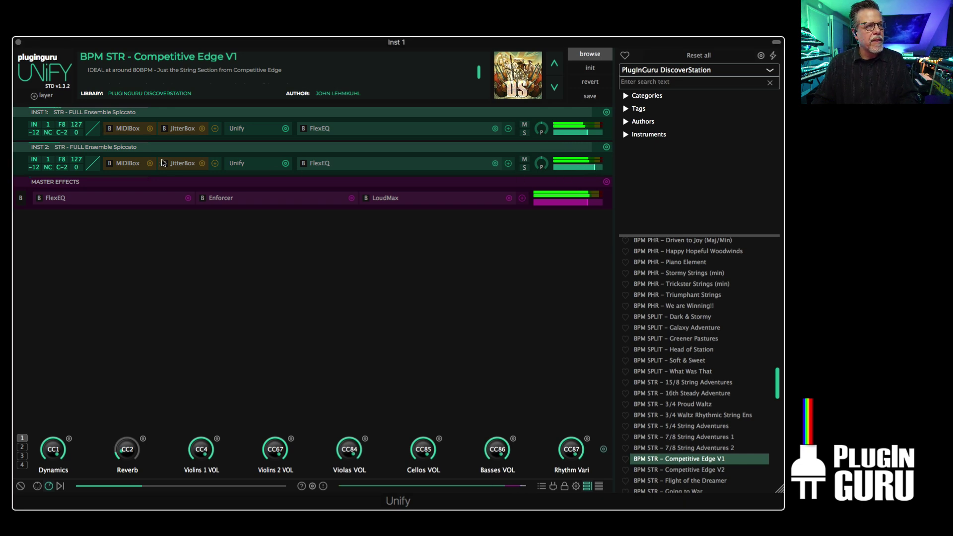
Step: Try the INST 2 JitterBox with a maximum time jitter of 150 ms and the layer's mix level at -9.16 dB
left_click(178, 163)
left_click_drag(295, 60, 445, 229)
left_click_drag(374, 303, 536, 300)
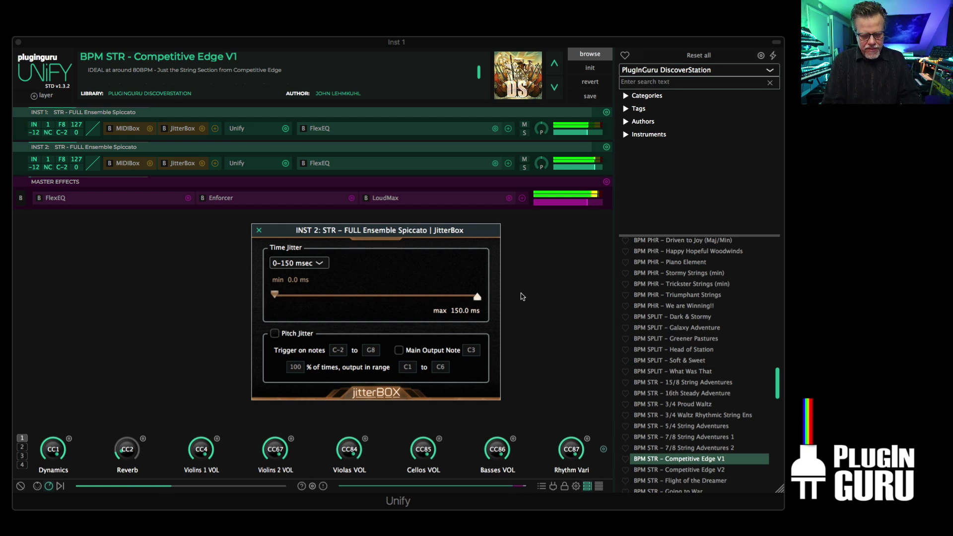
left_click(587, 168)
left_click_drag(586, 168, 583, 168)
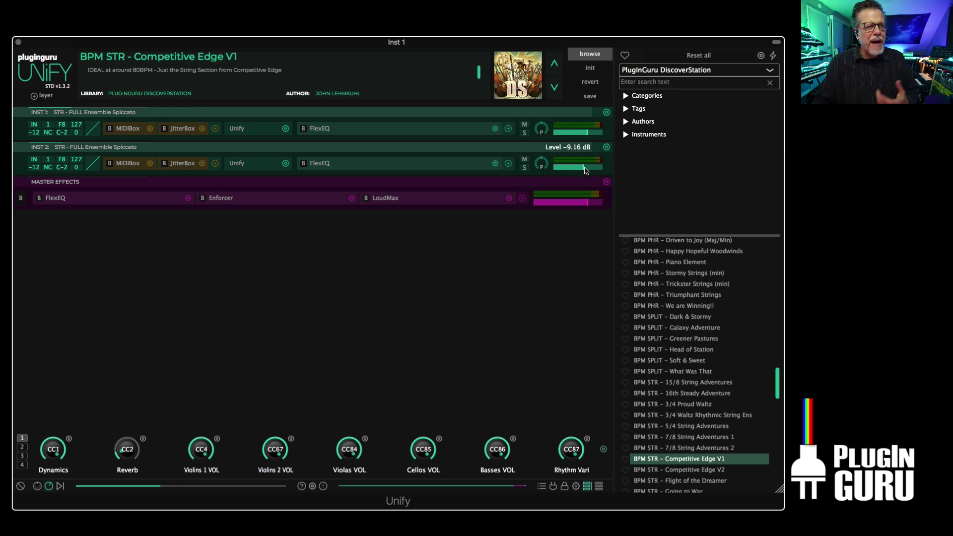
Step: Set the INST 2 JitterBox's time jitter range to 1/4 +/- % and pan the two layers off-centre
left_click(175, 164)
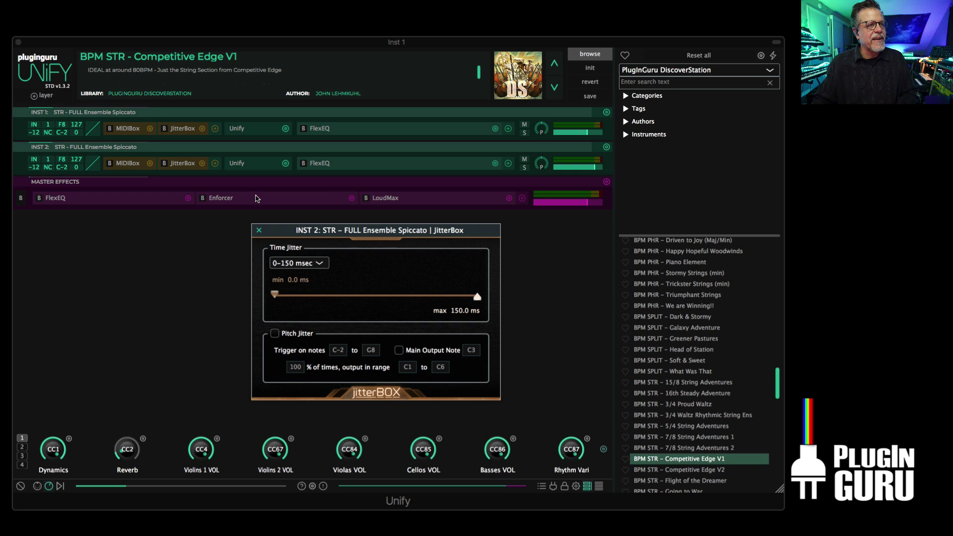
left_click(293, 265)
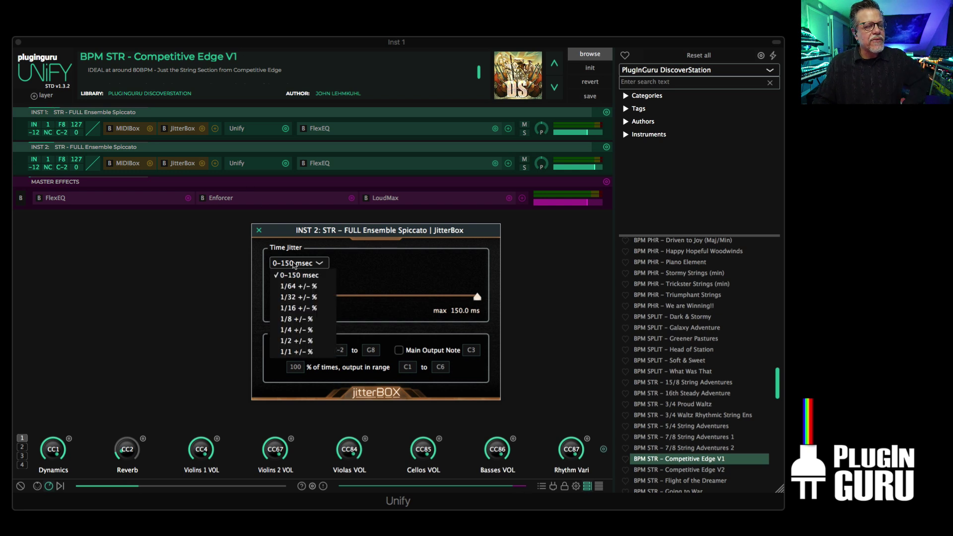
left_click(305, 330)
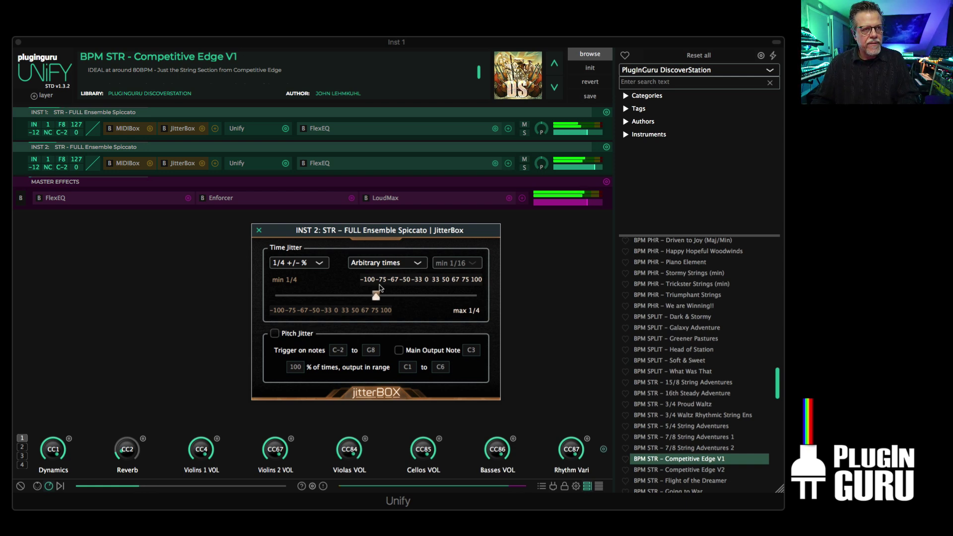
key("Escape")
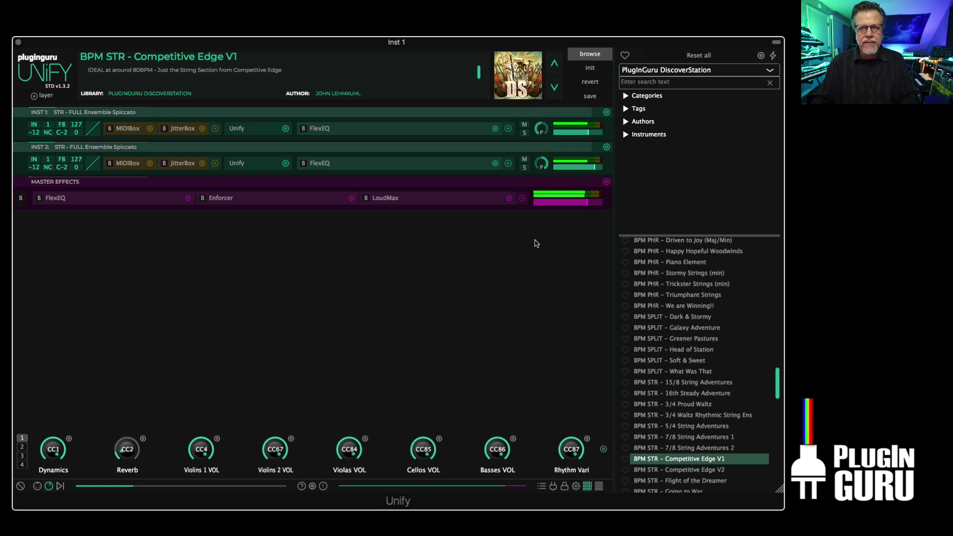
Step: Widen the INST 2 quarter-note time jitter to a minimum of -100% and a maximum of +100%
left_click(184, 163)
left_click_drag(377, 300, 400, 302)
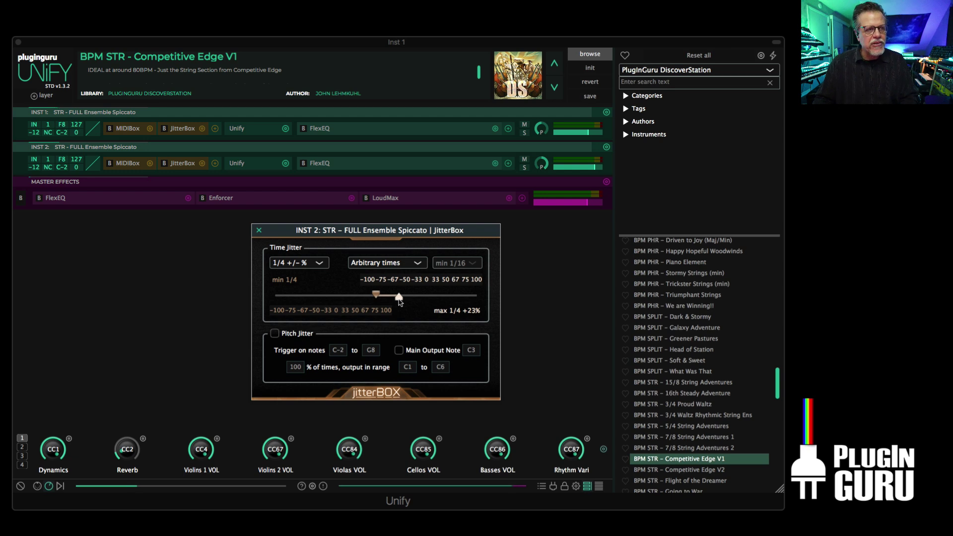
left_click_drag(376, 296, 342, 296)
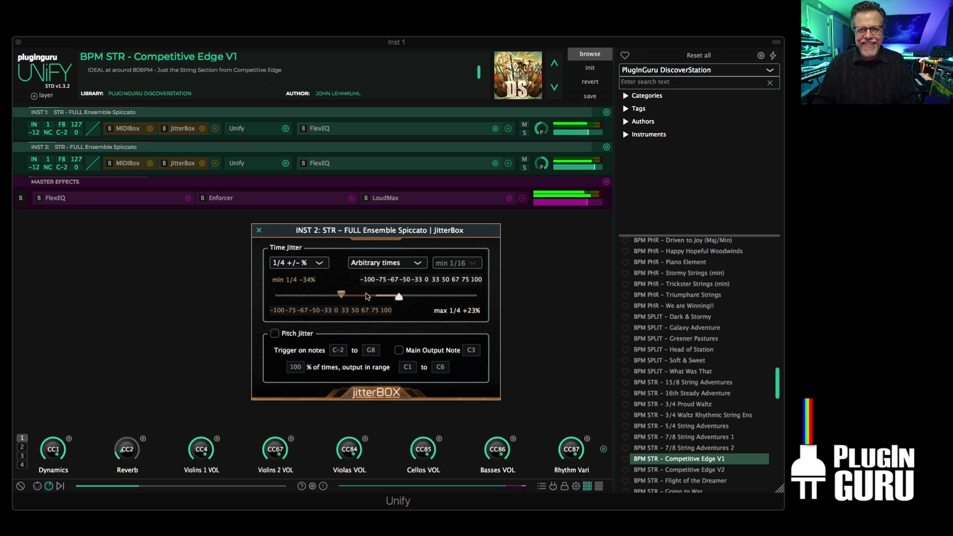
left_click_drag(342, 296, 233, 296)
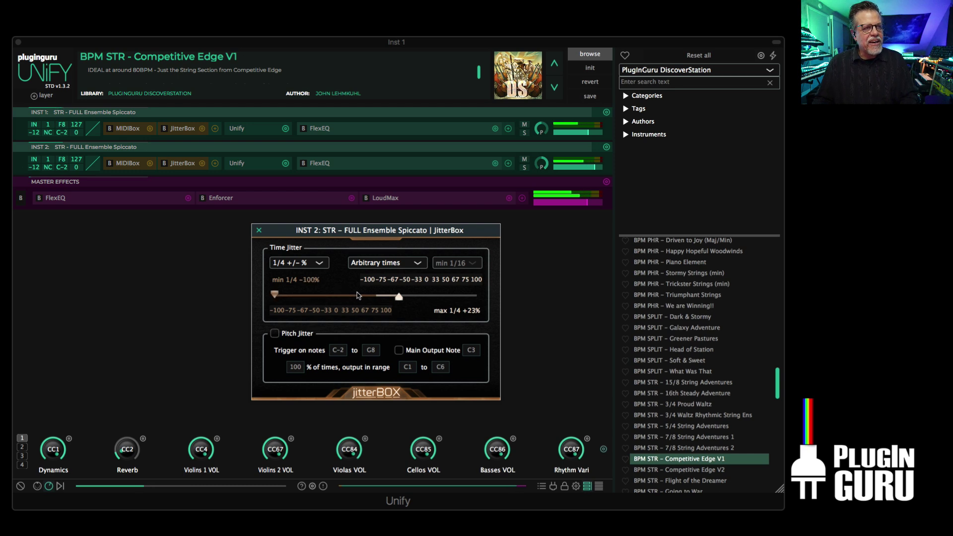
left_click_drag(400, 297, 542, 303)
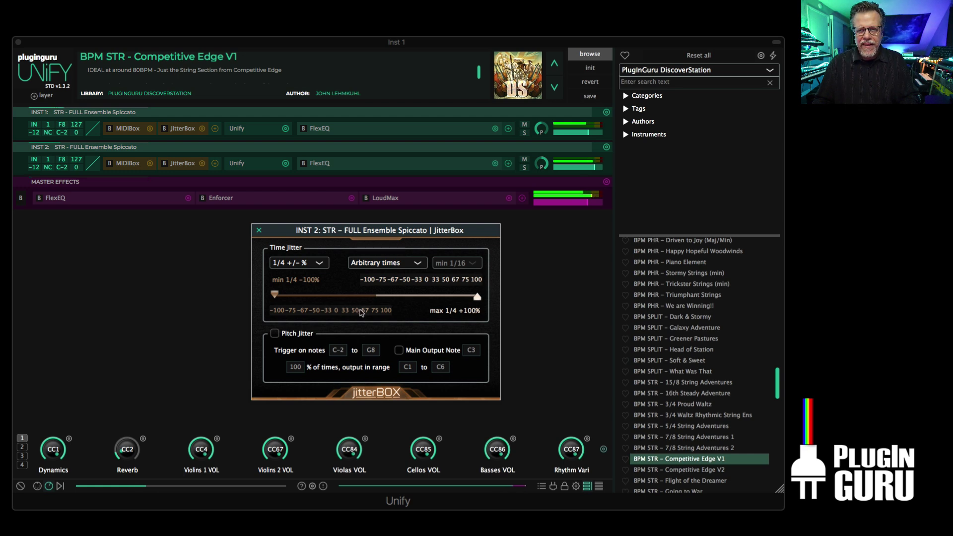
Step: Restrict the INST 2 time jitter to simple note times with a 1/8 minimum
left_click(371, 263)
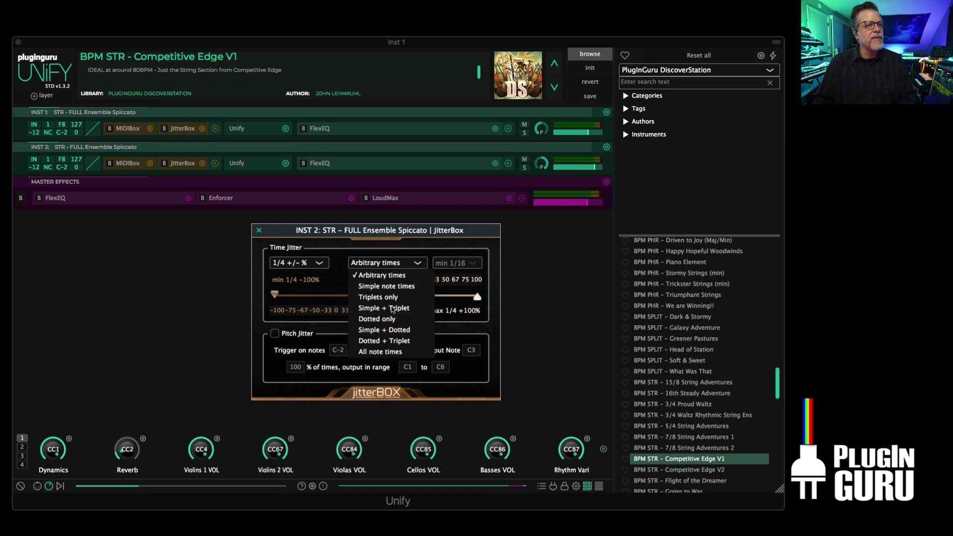
left_click(392, 287)
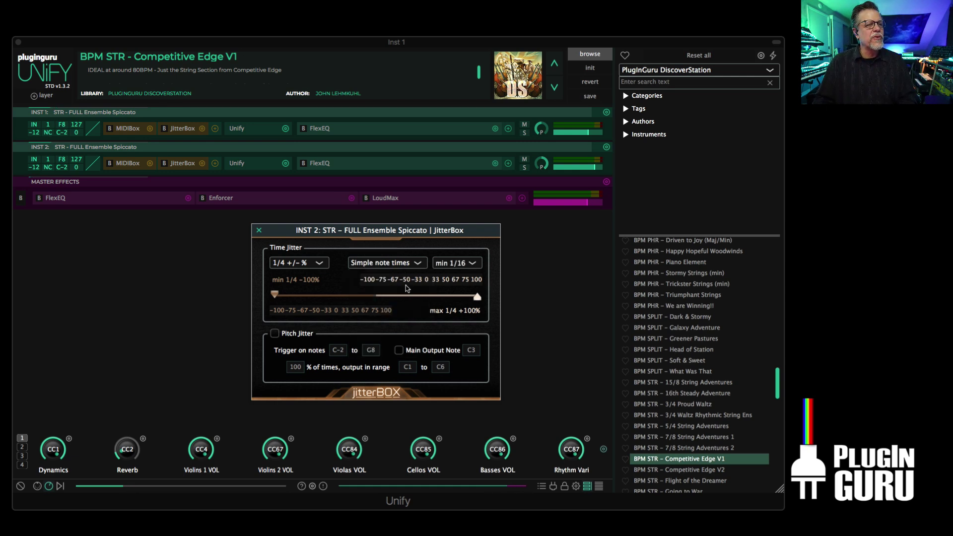
left_click(464, 264)
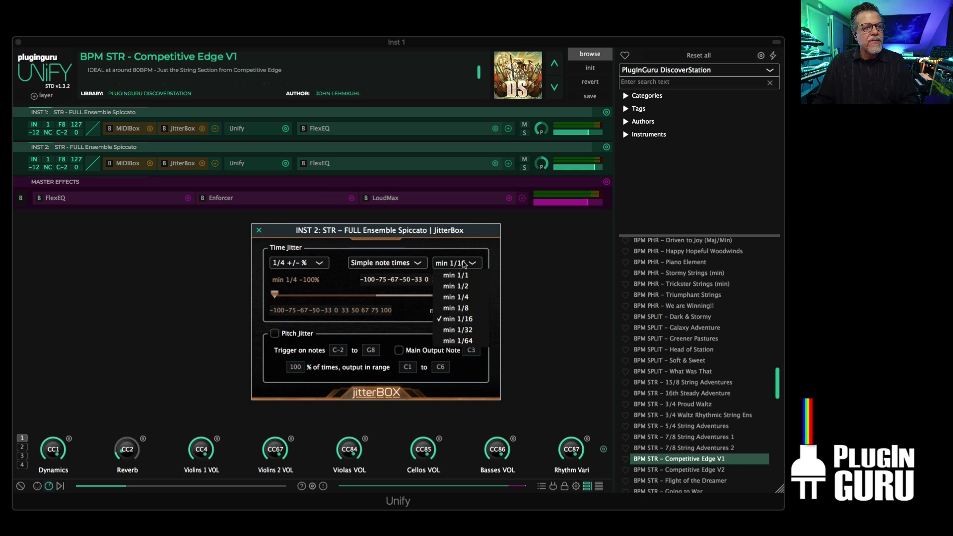
left_click(466, 308)
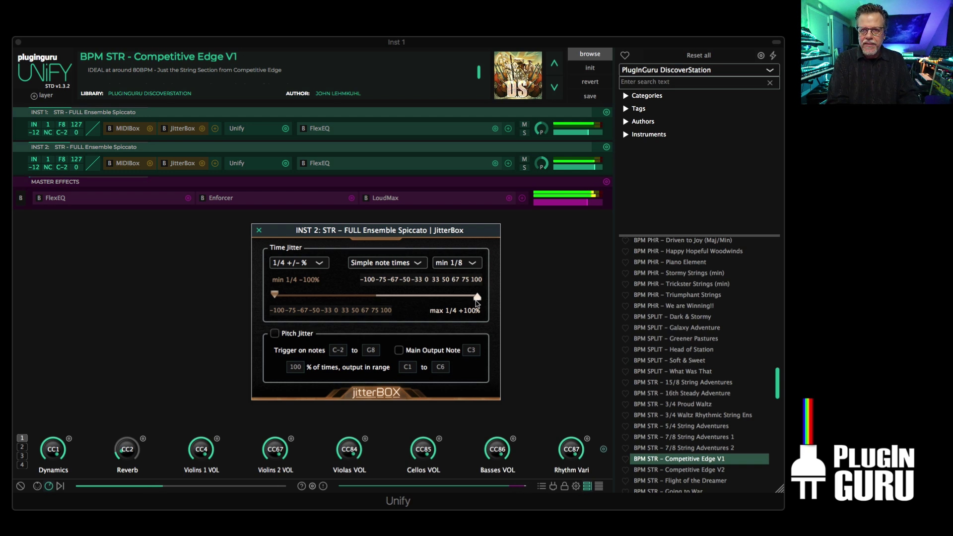
Step: Centre the panning of both layers, audition INST 2 on its own, and balance its mix level at -4.16 dB
left_click(542, 164)
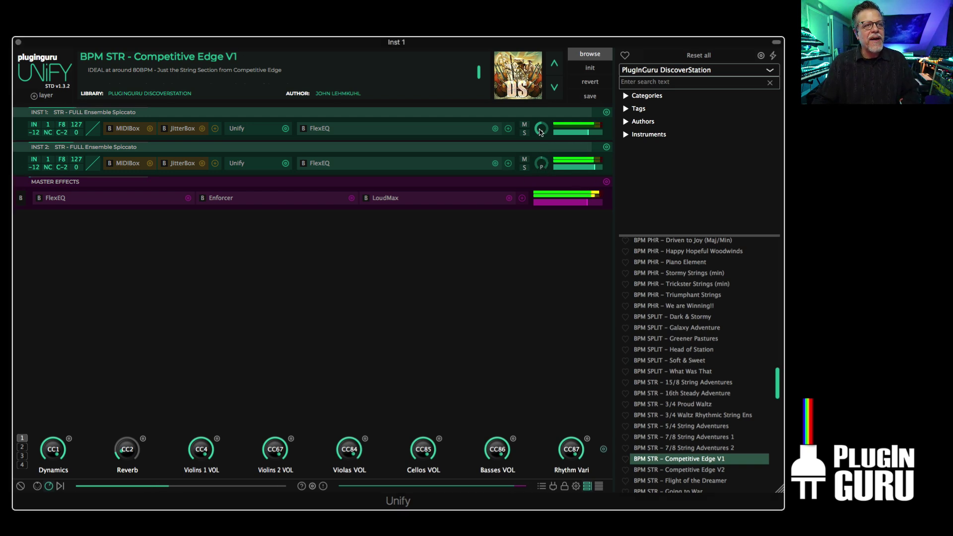
mouse_move(595, 169)
left_click_drag(596, 168, 593, 169)
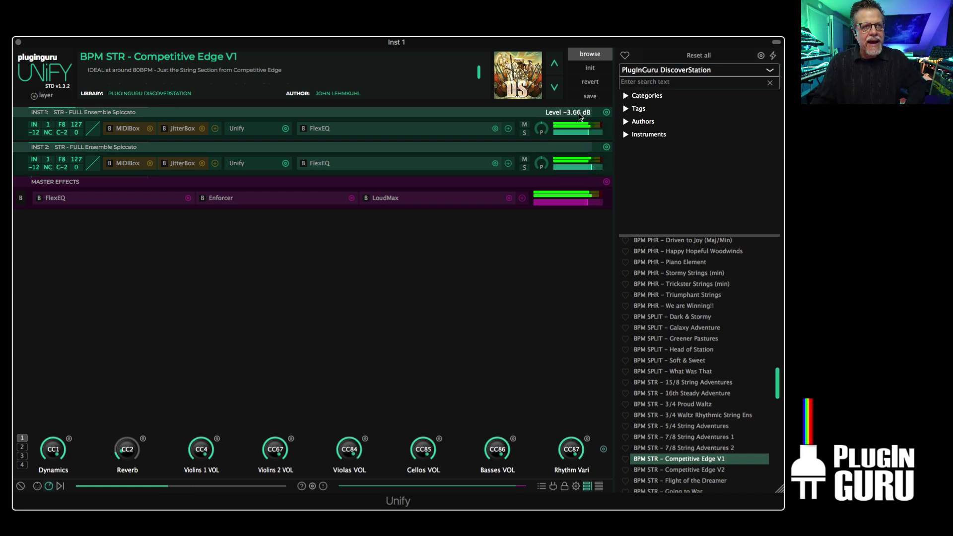
mouse_move(536, 165)
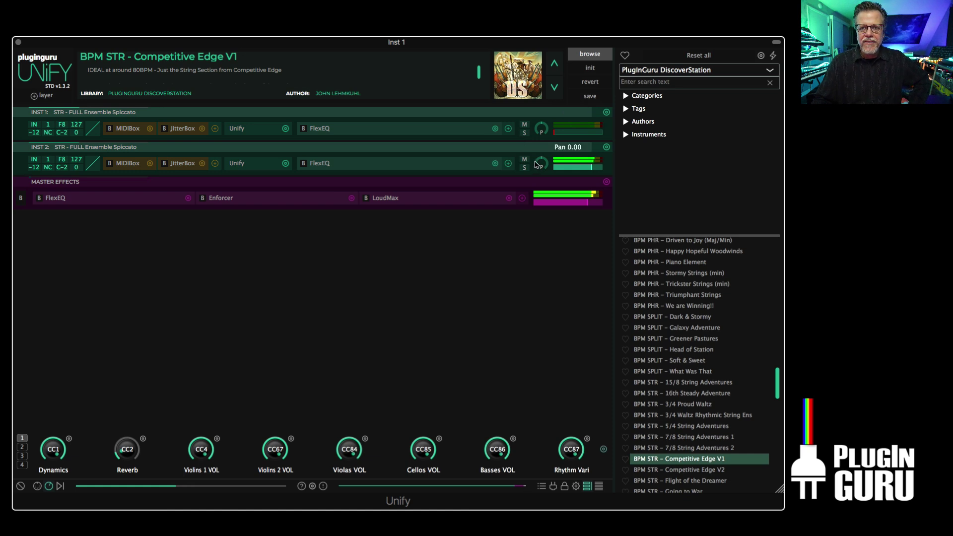
mouse_move(589, 170)
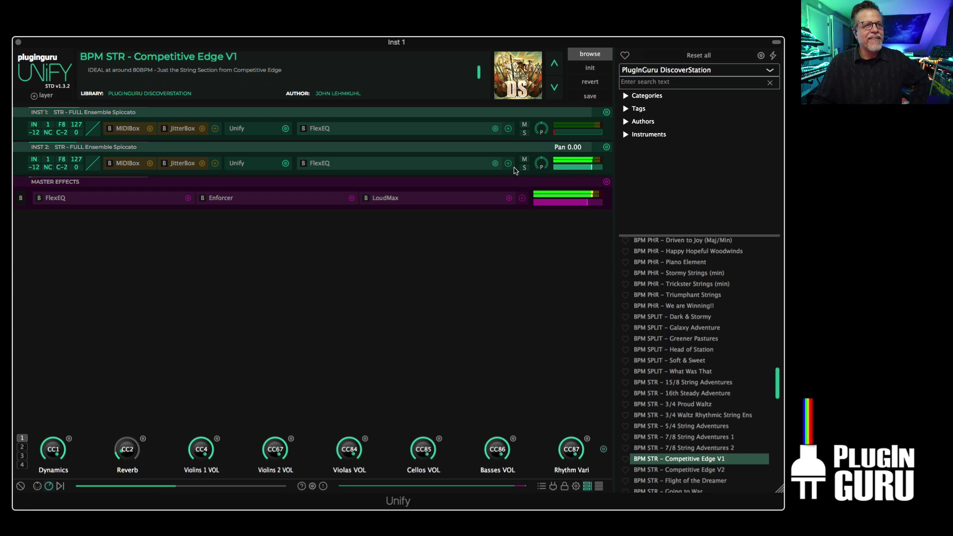
mouse_move(566, 135)
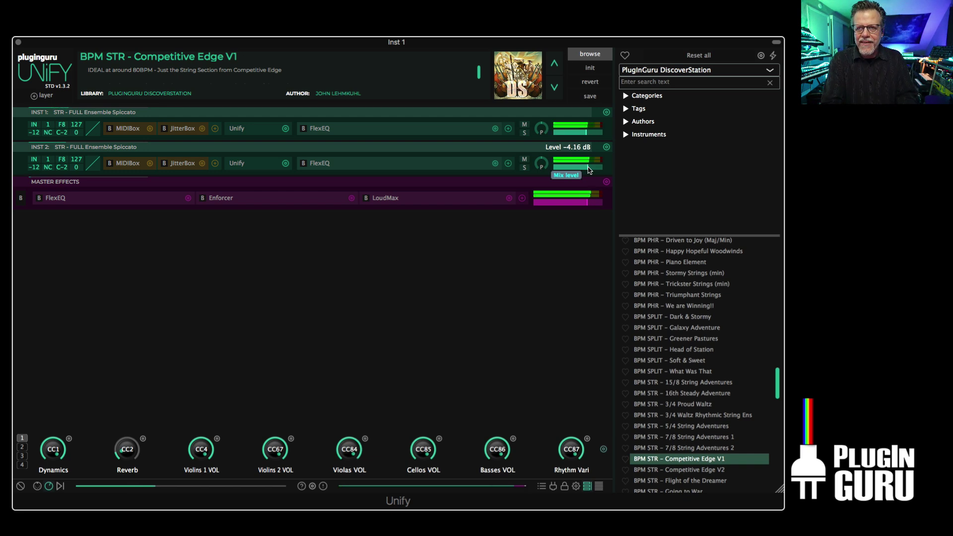
Step: Reopen the INST 2 JitterBox, try time jitter limits of -96% and +98%, and restore them to -100% and +100%
left_click(248, 164)
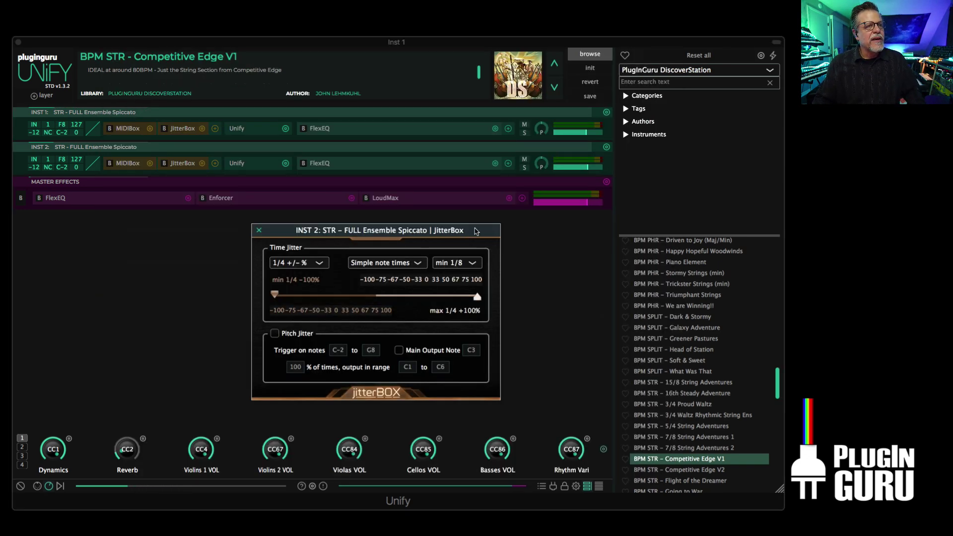
left_click_drag(470, 233, 540, 215)
left_click_drag(549, 284, 546, 286)
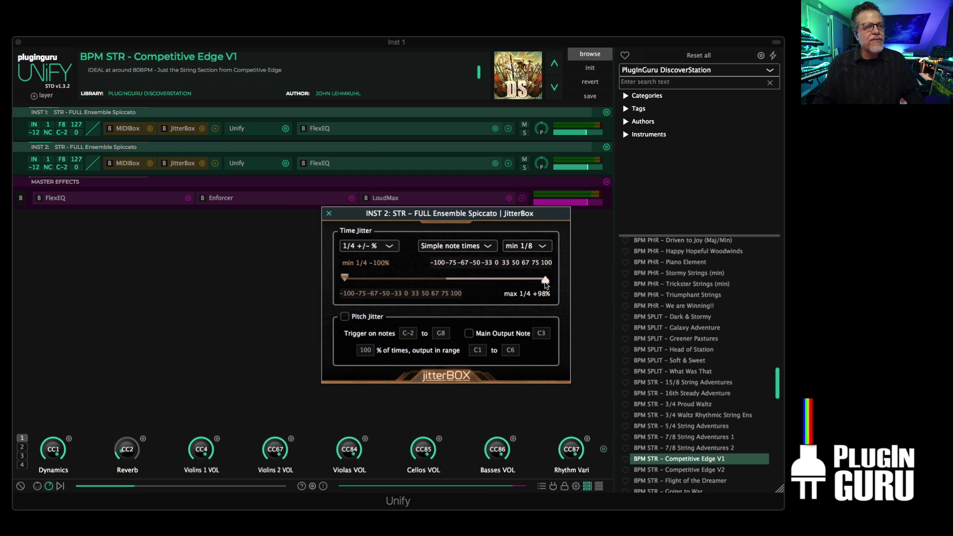
left_click_drag(347, 281, 350, 281)
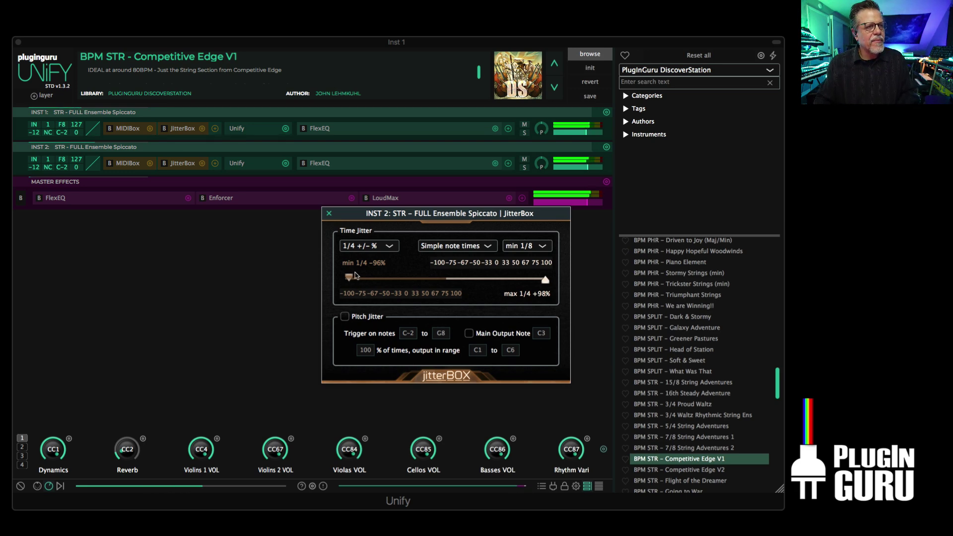
left_click_drag(349, 279, 345, 279)
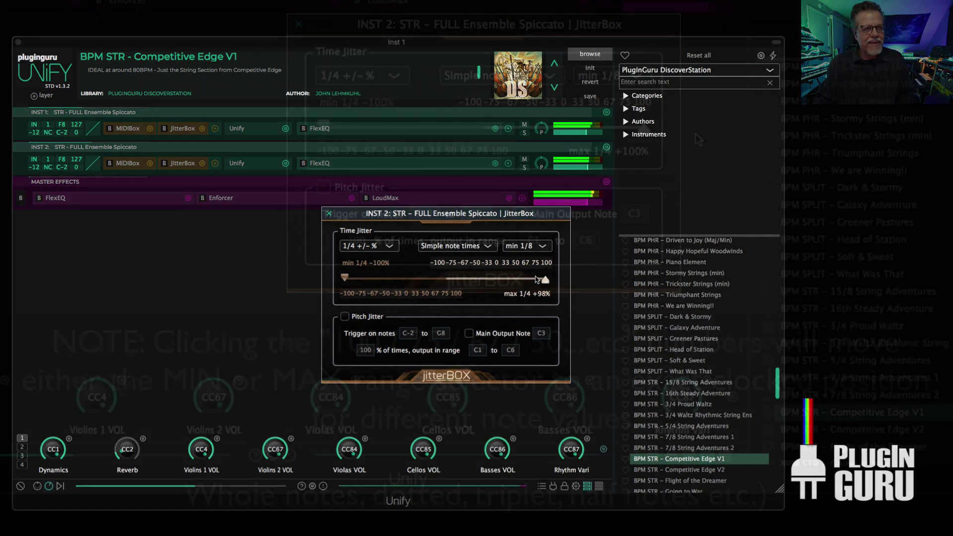
left_click_drag(545, 281, 548, 280)
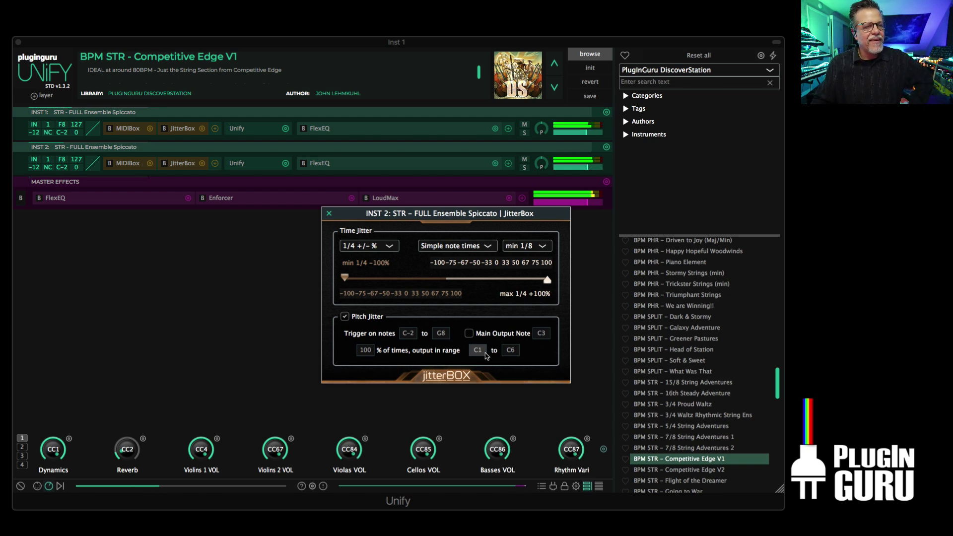
Step: Enable pitch jitter on INST 2 and set it to occur 30% of the time
left_click_drag(366, 350, 386, 457)
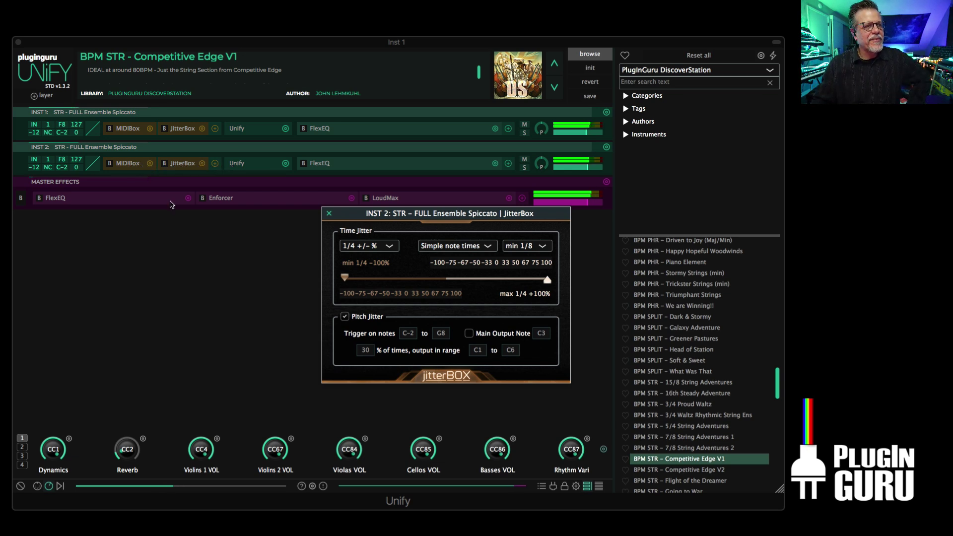
Step: Lower the INST 2 pitch jitter so it occurs 14% of the time
left_click_drag(370, 368, 377, 376)
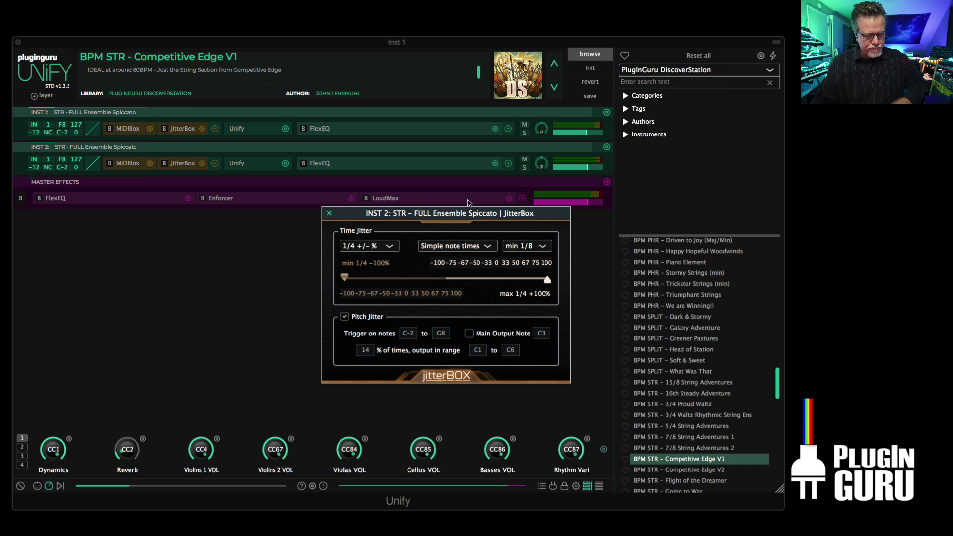
Step: Load BPM DRUM - Chaos NY Love from the PlugInGuru CloudCity V1 library and duplicate its instrument layer
left_click(681, 70)
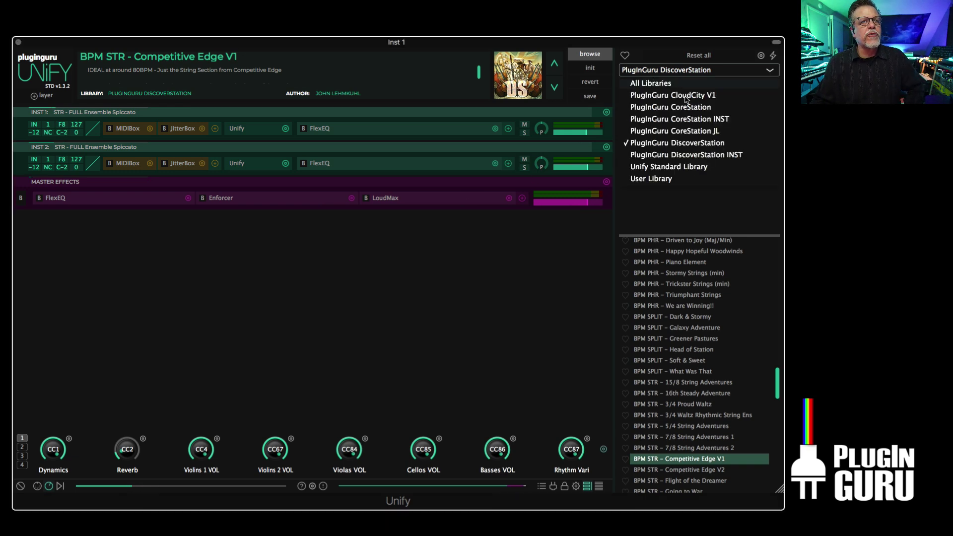
left_click(673, 96)
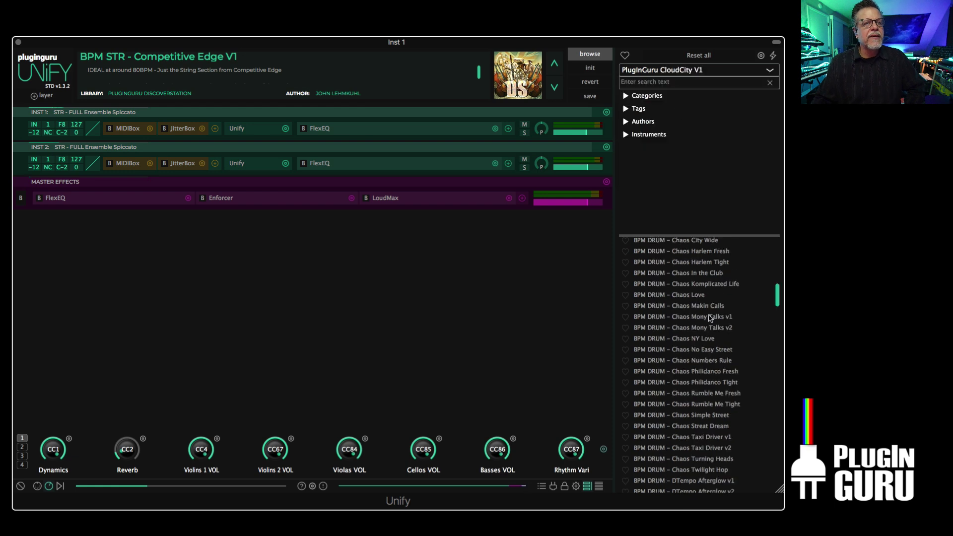
left_click(685, 340)
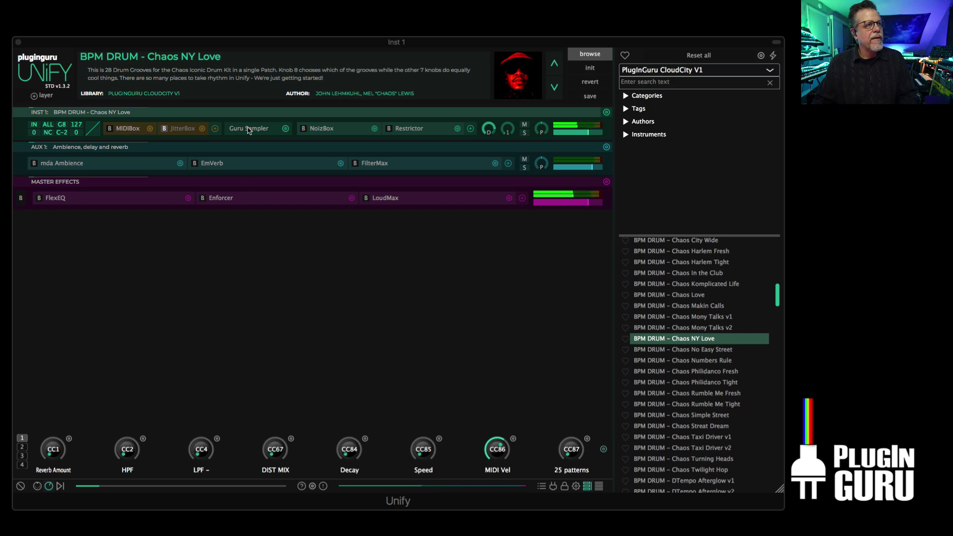
left_click(494, 112)
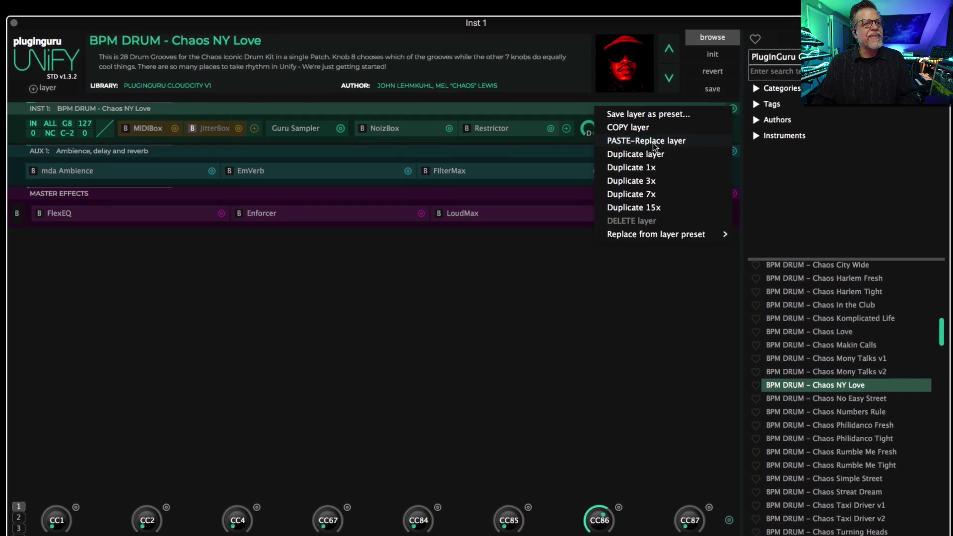
left_click(640, 154)
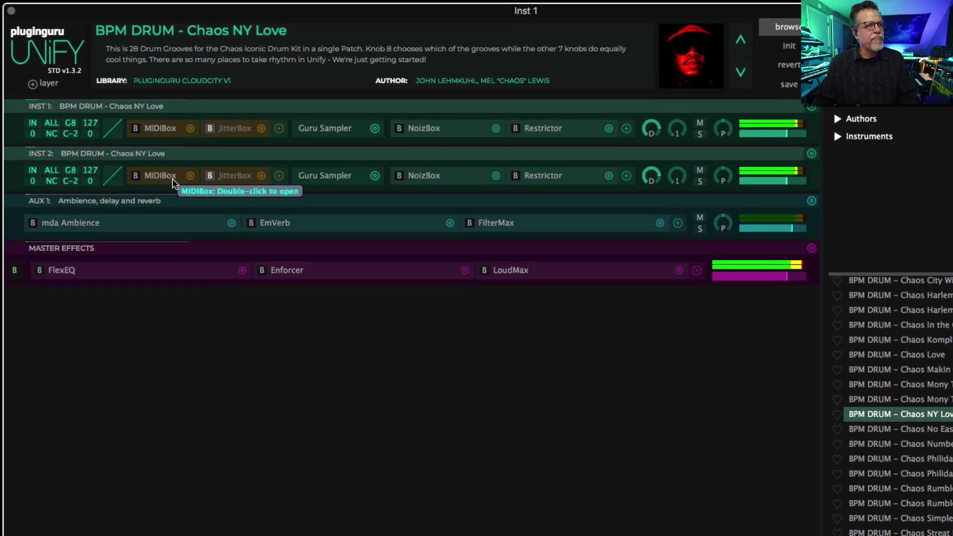
Step: Set the INST 2 MIDIBox root note to G1, try note offsets up and down to -3, and restore the offset to 0
double_click(154, 177)
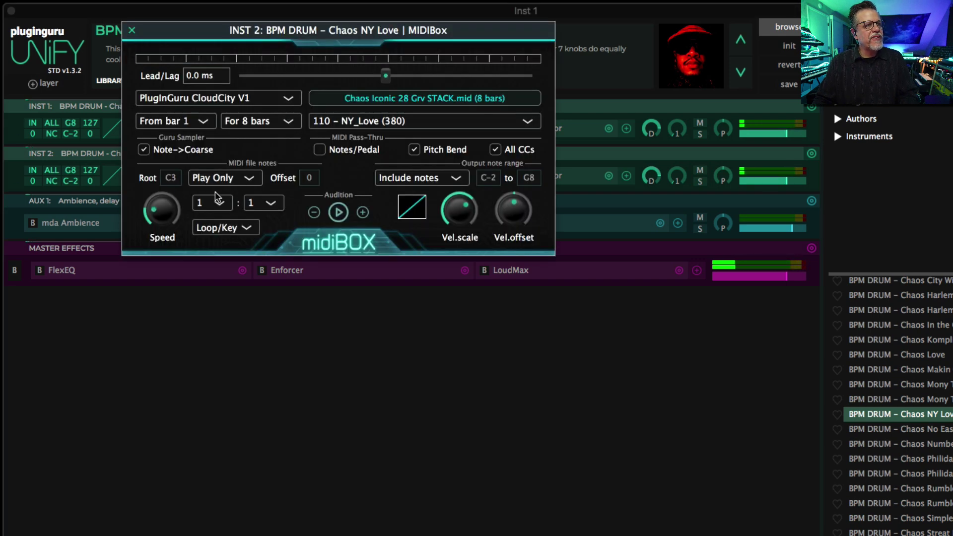
left_click_drag(170, 182, 171, 217)
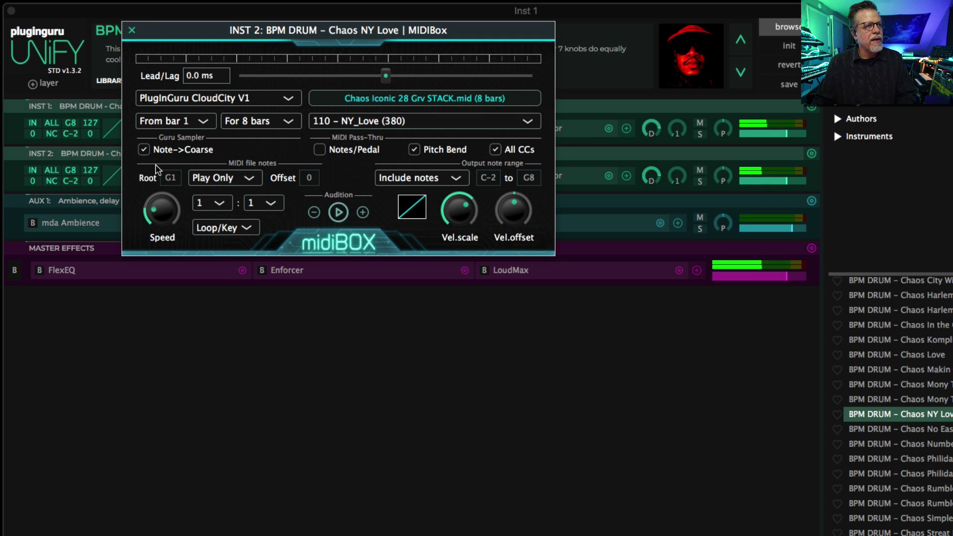
left_click_drag(309, 181, 314, 169)
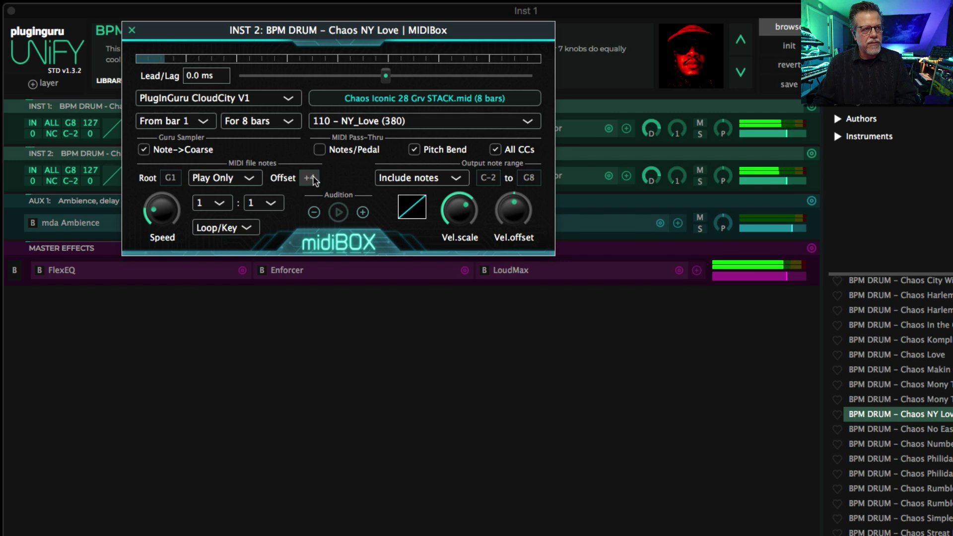
left_click_drag(313, 181, 317, 218)
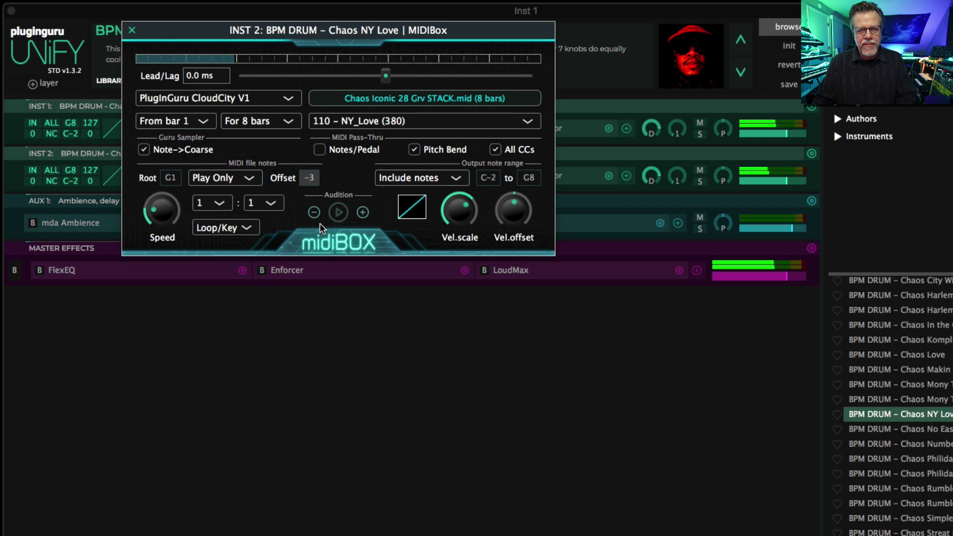
left_click(333, 212)
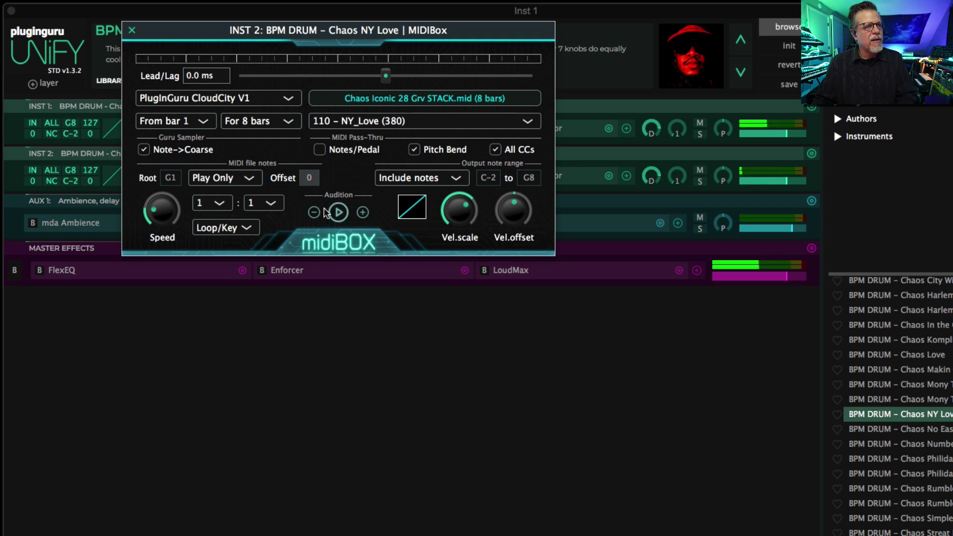
left_click(134, 32)
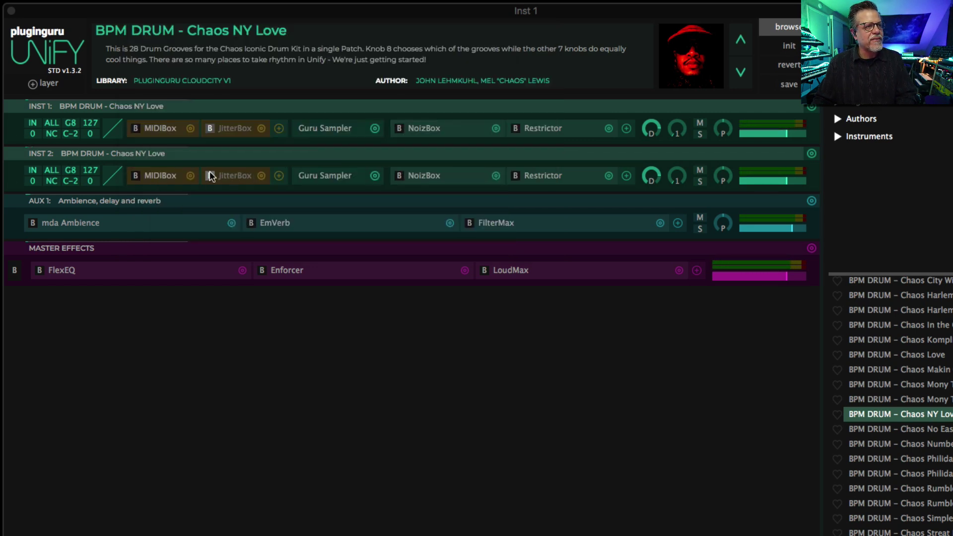
Step: Enable the JitterBox on INST 2, set its time jitter to 1/4 +/- %, and raise the jitter range's upper limit
left_click(225, 179)
left_click_drag(392, 27, 681, 249)
left_click_drag(564, 340, 379, 343)
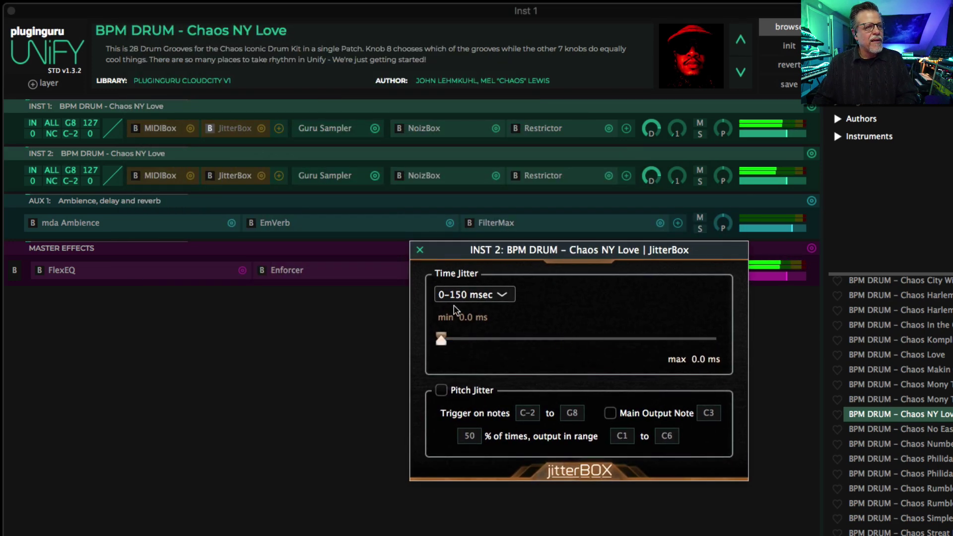
left_click(469, 295)
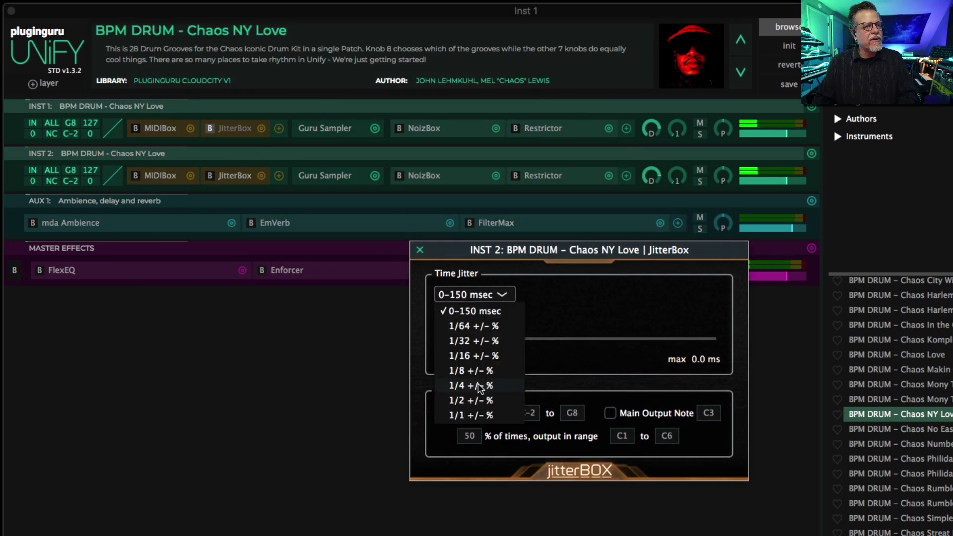
left_click(475, 386)
left_click_drag(442, 339, 762, 349)
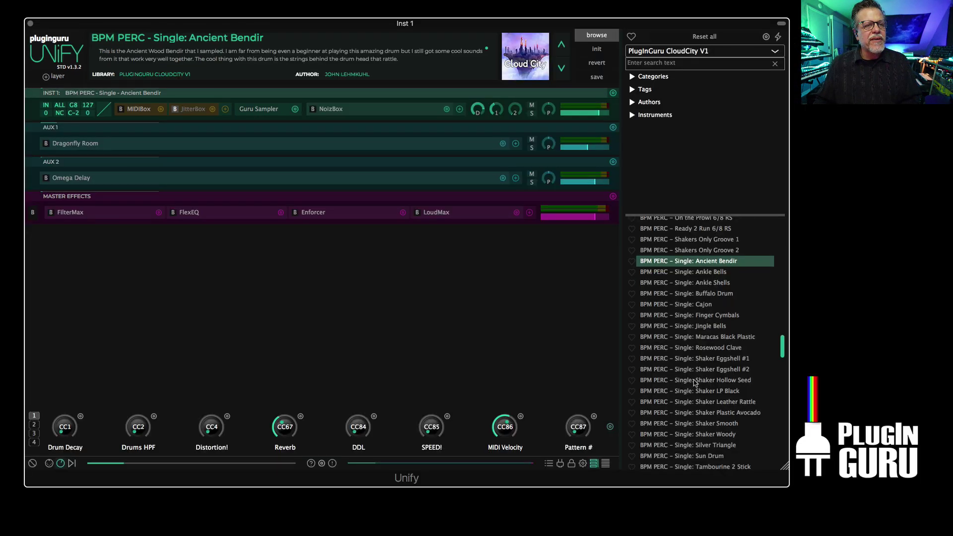
Step: Load BPM PERC - Single: Shaker Smooth and audition its individual samples with the MIDIBox temporarily bypassed and the on-screen keyboard shown
scroll(694, 382, "down", 3)
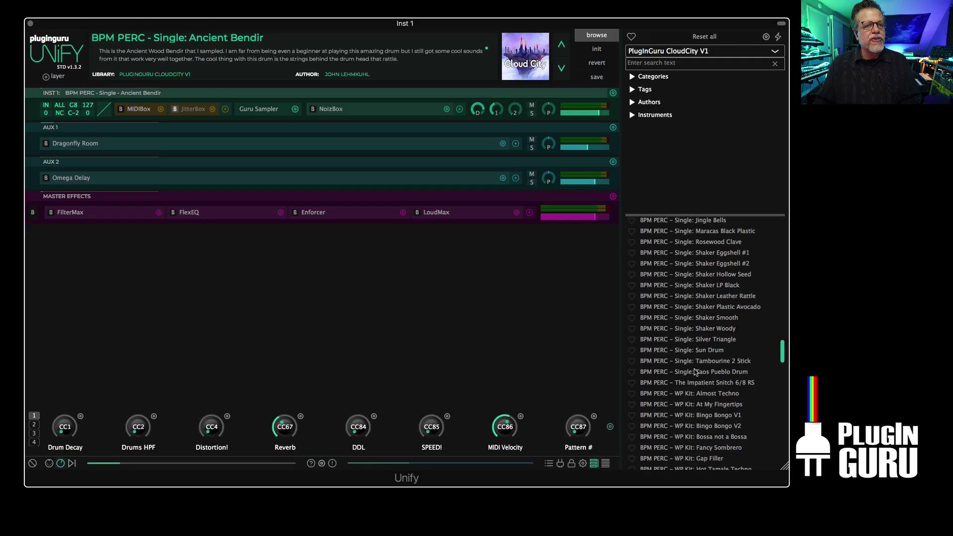
left_click(696, 322)
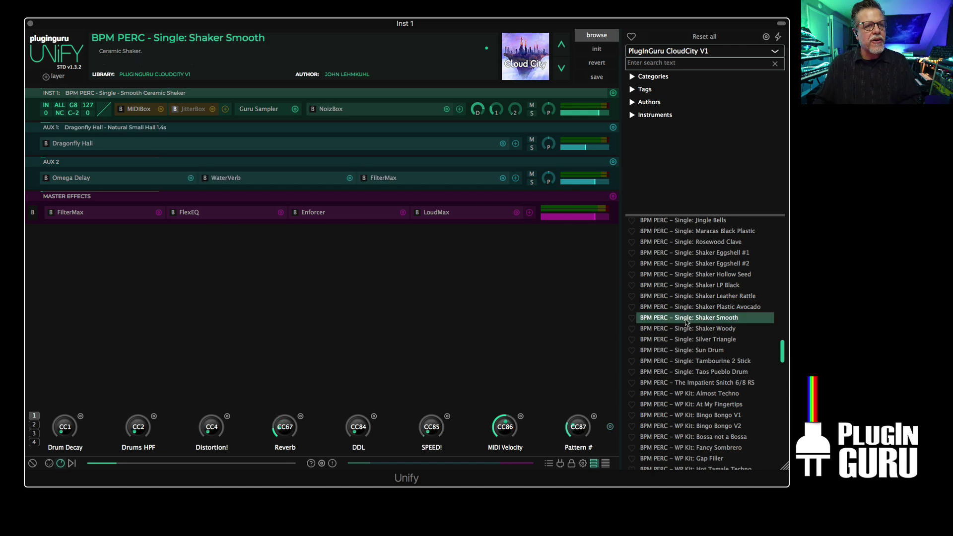
left_click(122, 109)
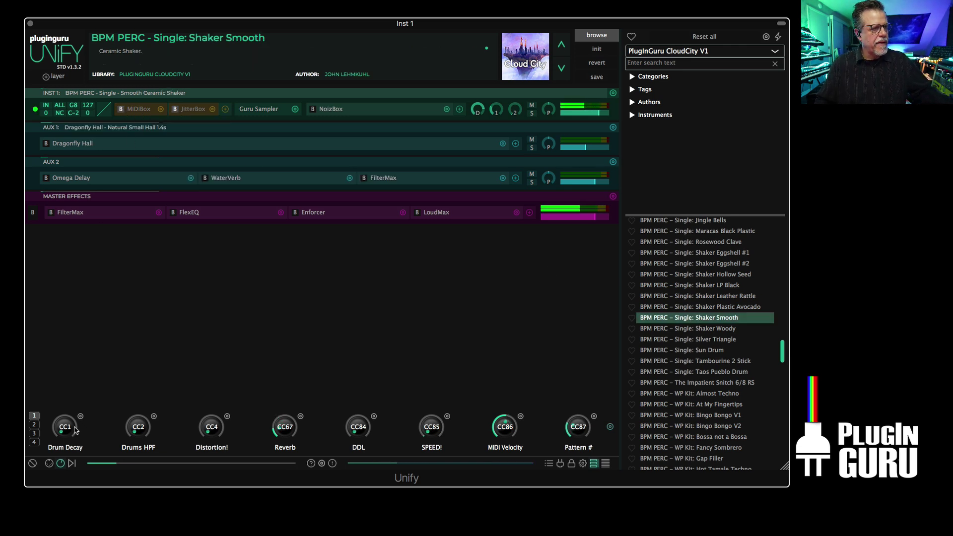
left_click(49, 463)
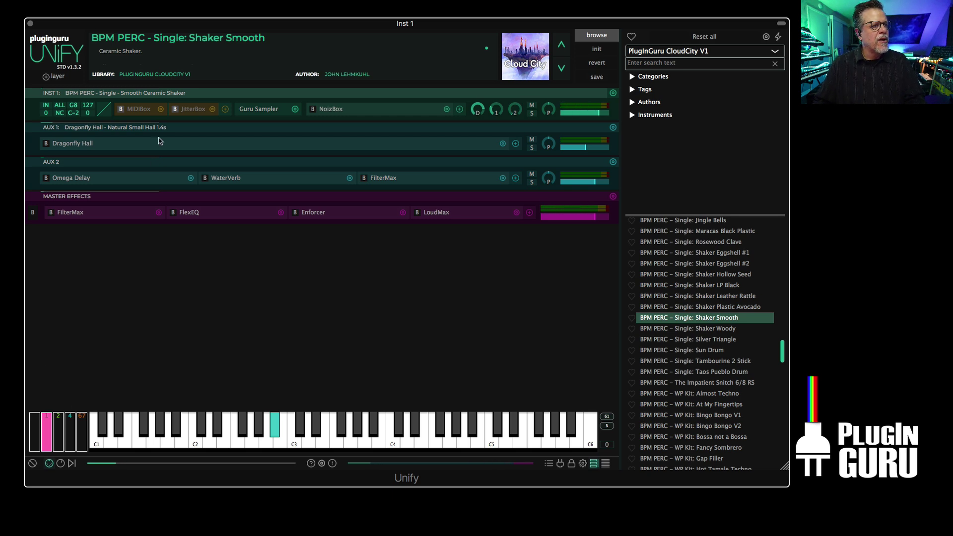
left_click(121, 109)
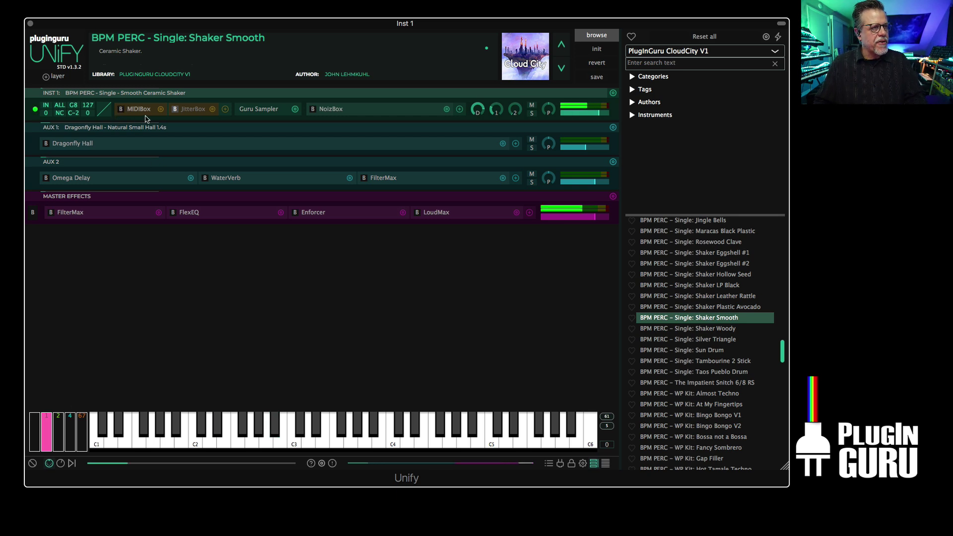
Step: Activate the shaker's JitterBox and turn off Note->Coarse in its MIDIBox
left_click(175, 110)
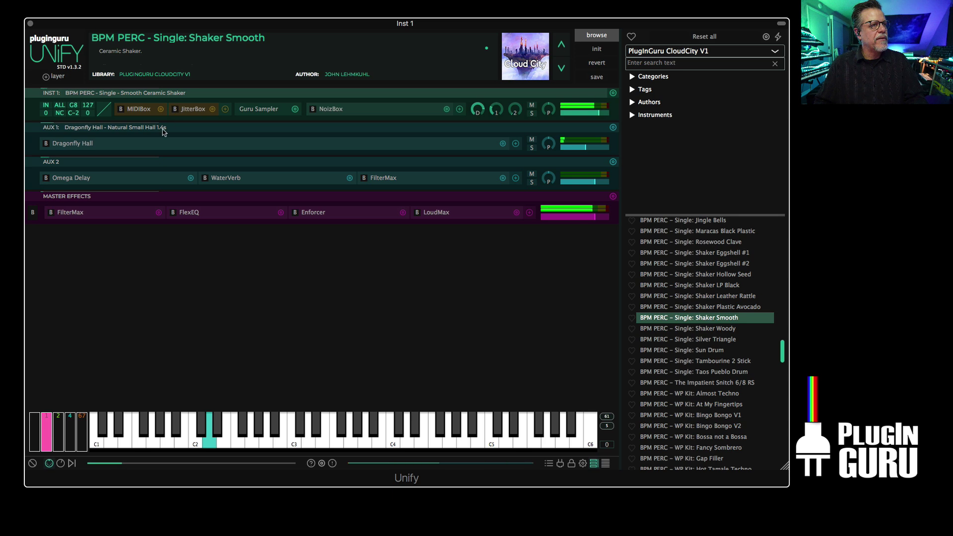
left_click(138, 109)
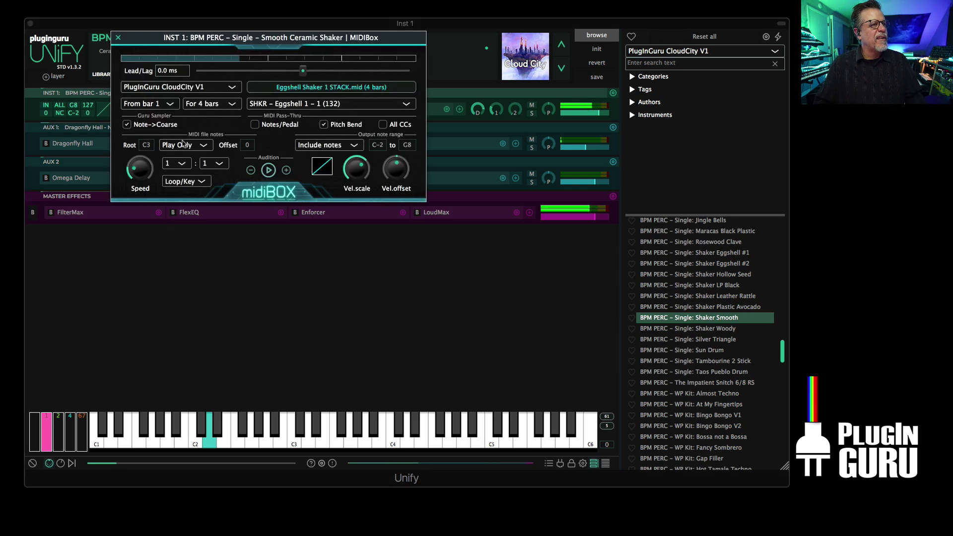
left_click(127, 124)
left_click(118, 37)
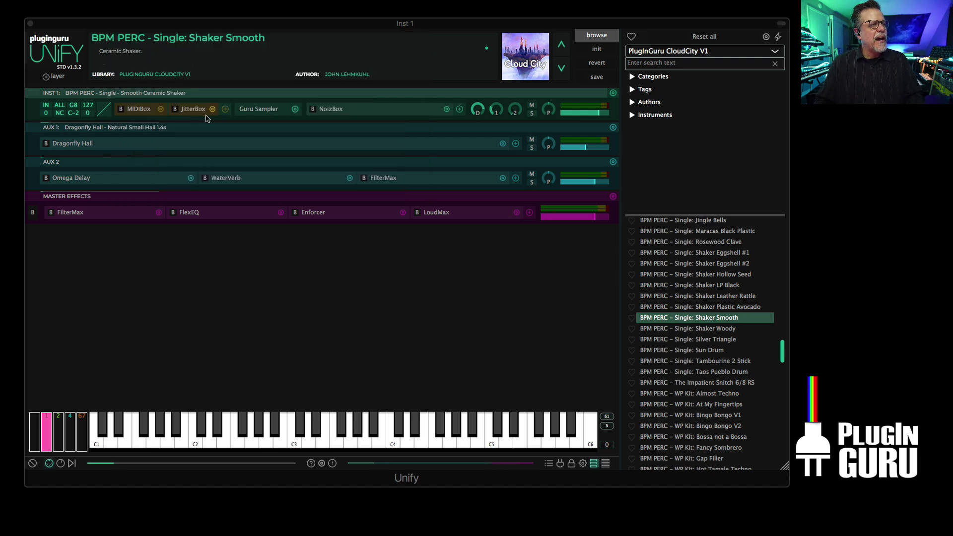
Step: Set the shaker's pitch jitter to 65% of times in its JitterBox
left_click(190, 112)
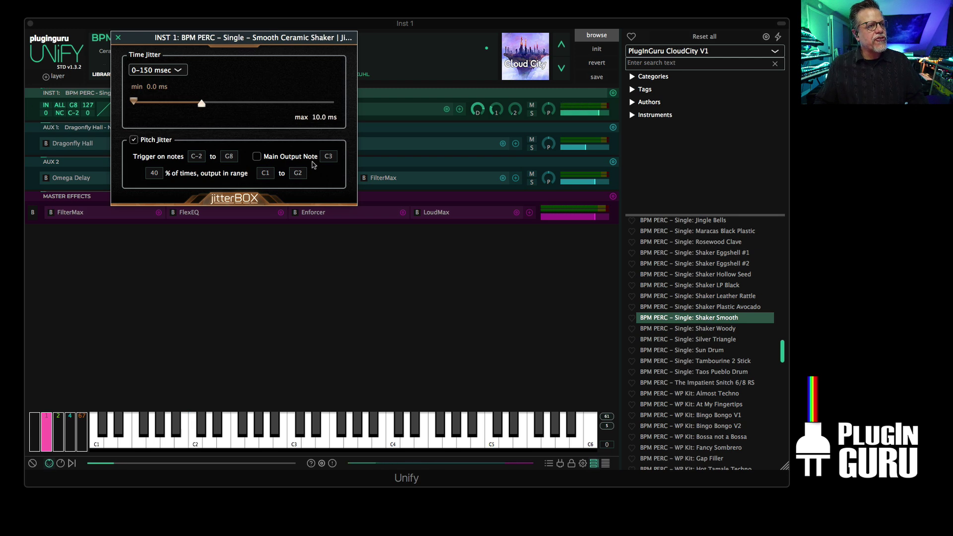
left_click_drag(154, 173, 167, 140)
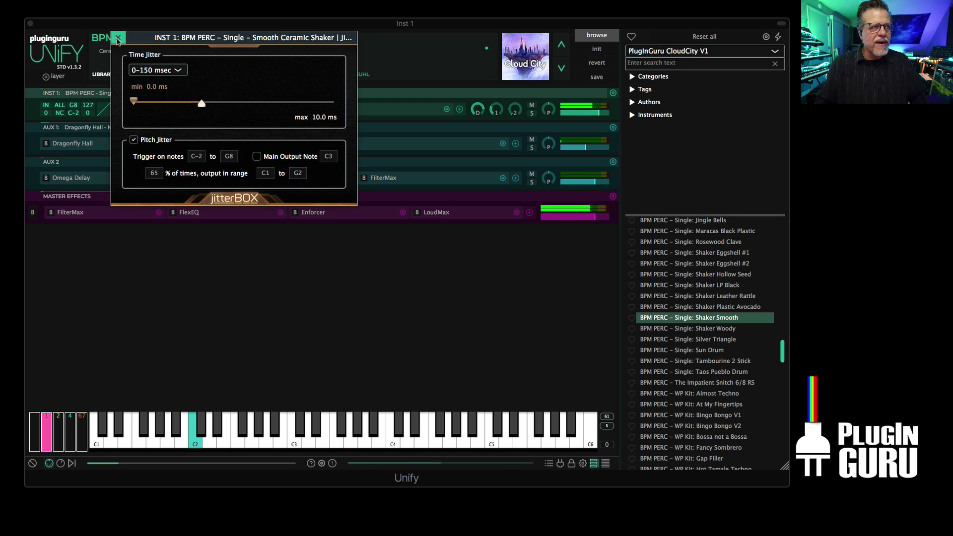
left_click(119, 39)
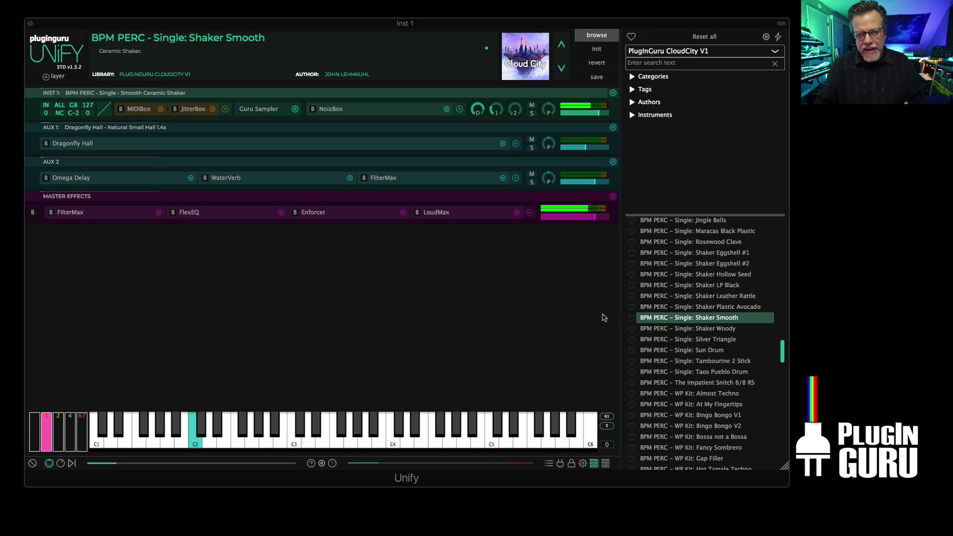
Step: Load BPM STR - Competitive Edge V1 from the PlugInGuru CoreStation library and bypass its MIDIBox
scroll(687, 51, "down", 1)
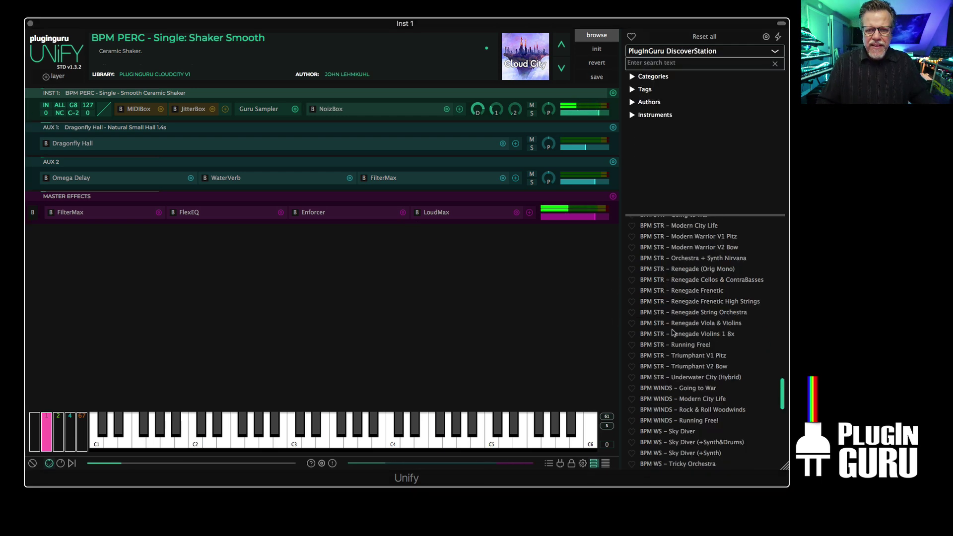
left_click(676, 52)
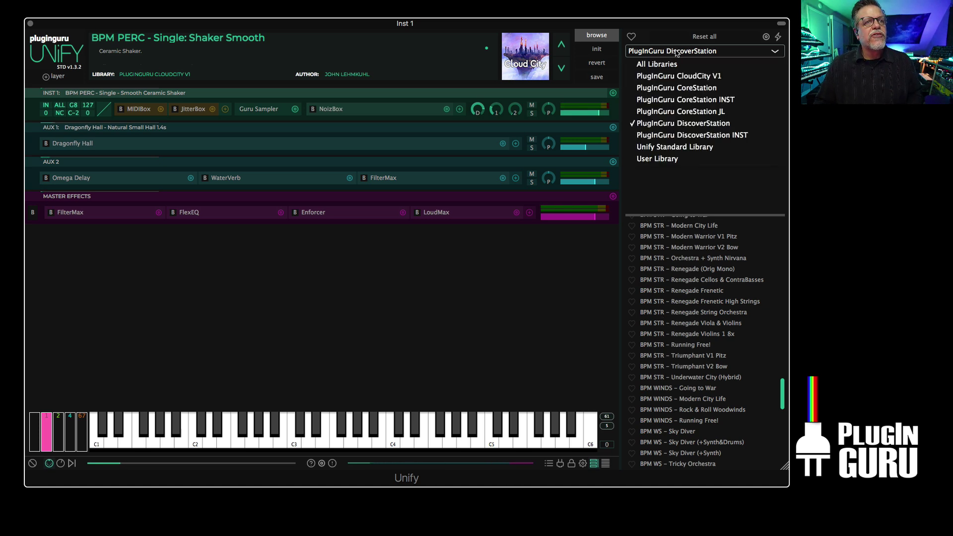
left_click(681, 89)
scroll(665, 326, "up", 2)
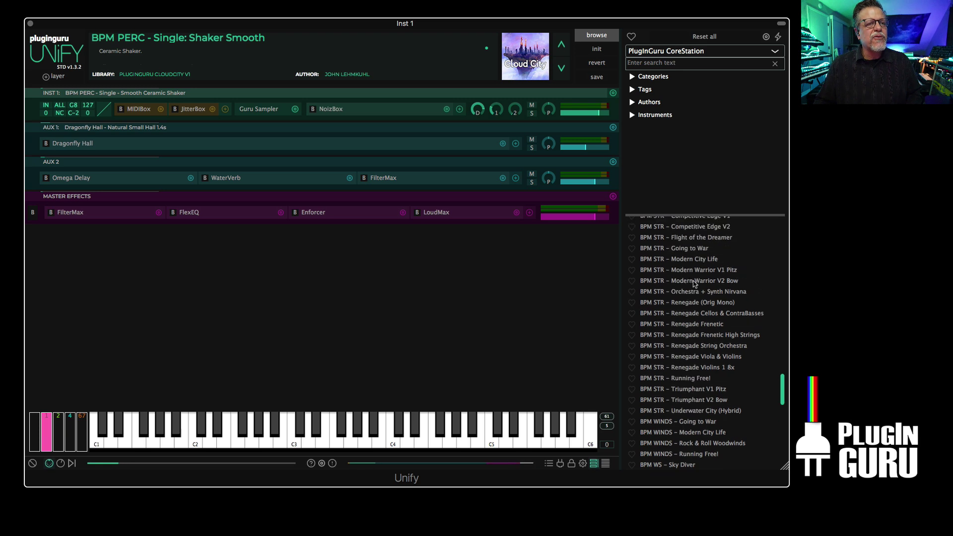
scroll(694, 283, "up", 4)
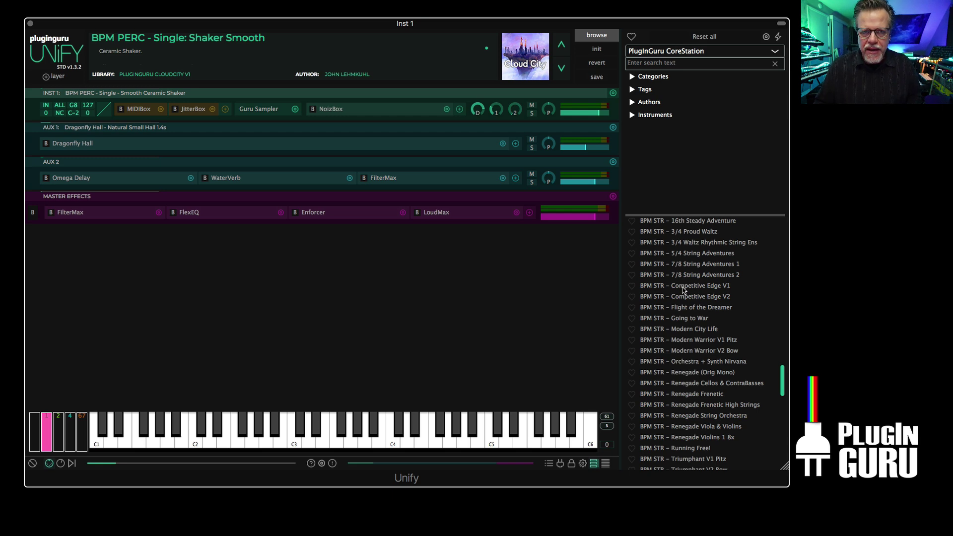
left_click(683, 286)
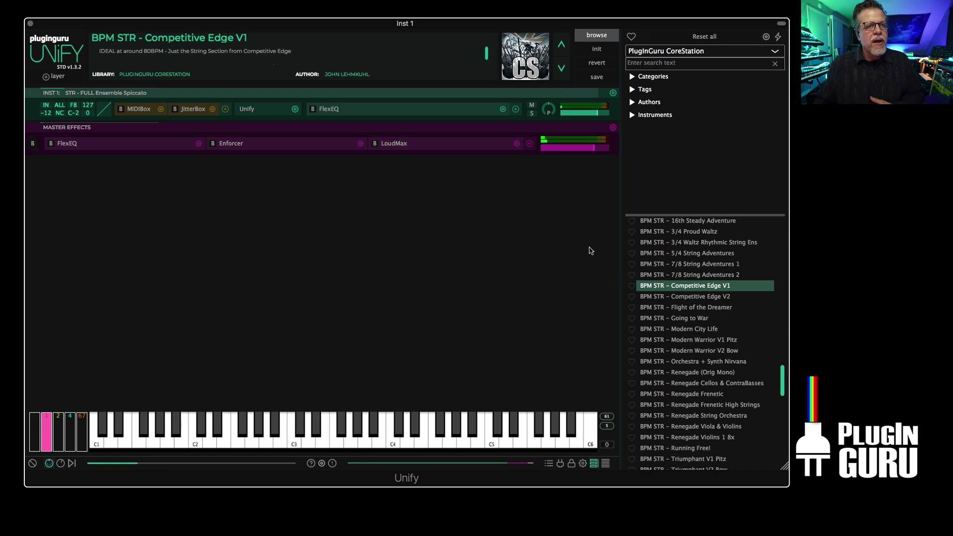
left_click(122, 110)
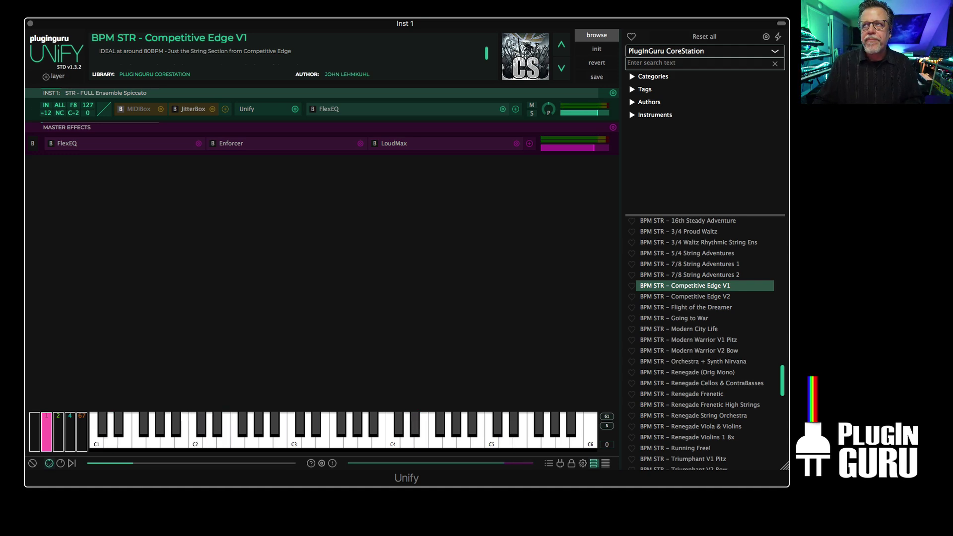
Step: Switch to the Logic Pro Tracks window and record a two-bar MIDI pattern on the Inst 1 track
left_click_drag(952, 1, 406, 1)
key("v")
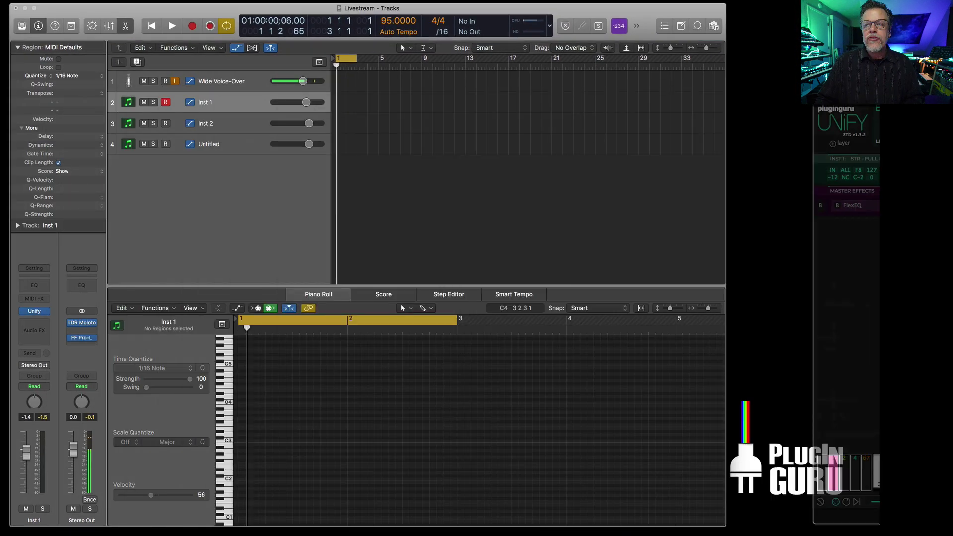
left_click(398, 181)
key("space")
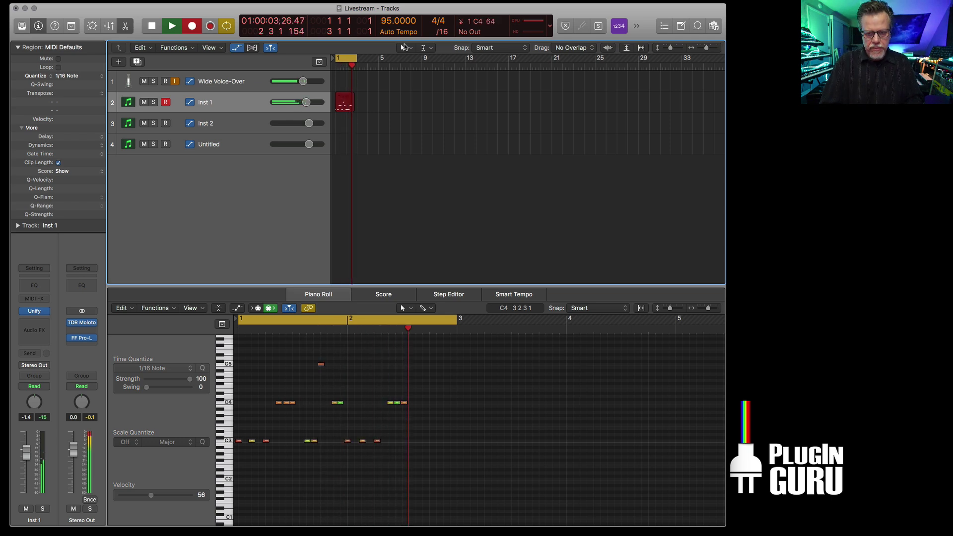
key("space")
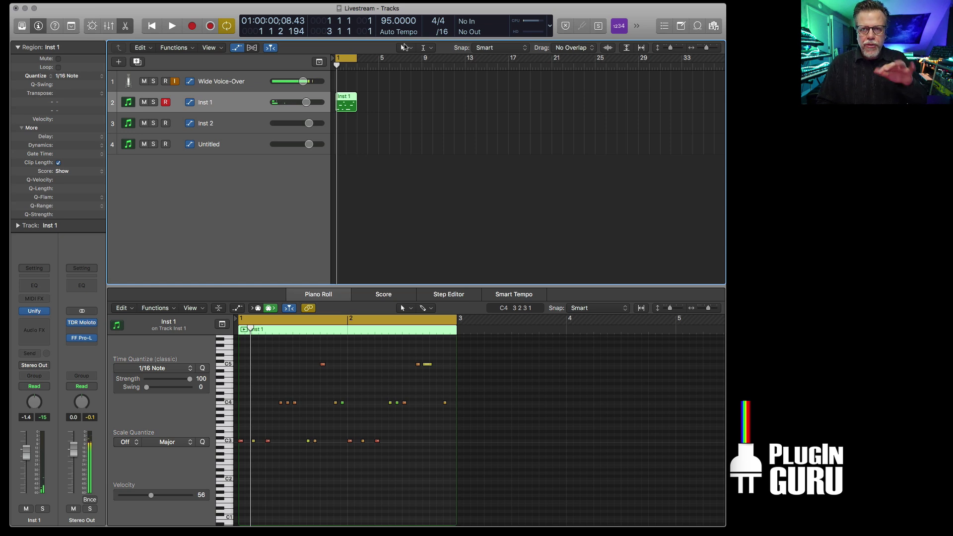
Step: Replace the long final C5 note in bar 2 of the Inst 1 region with two short C5 notes and play the loop
key("space")
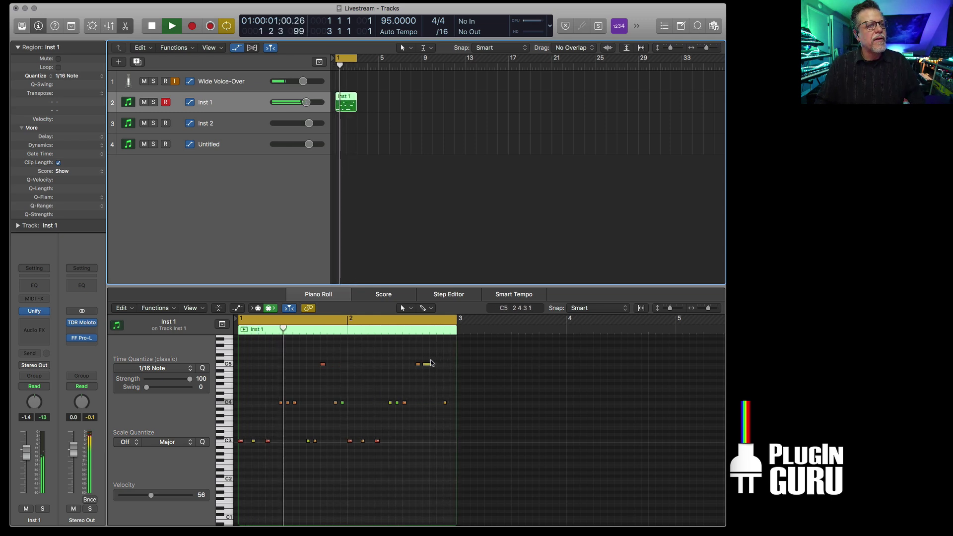
left_click(440, 377, "ctrl+alt")
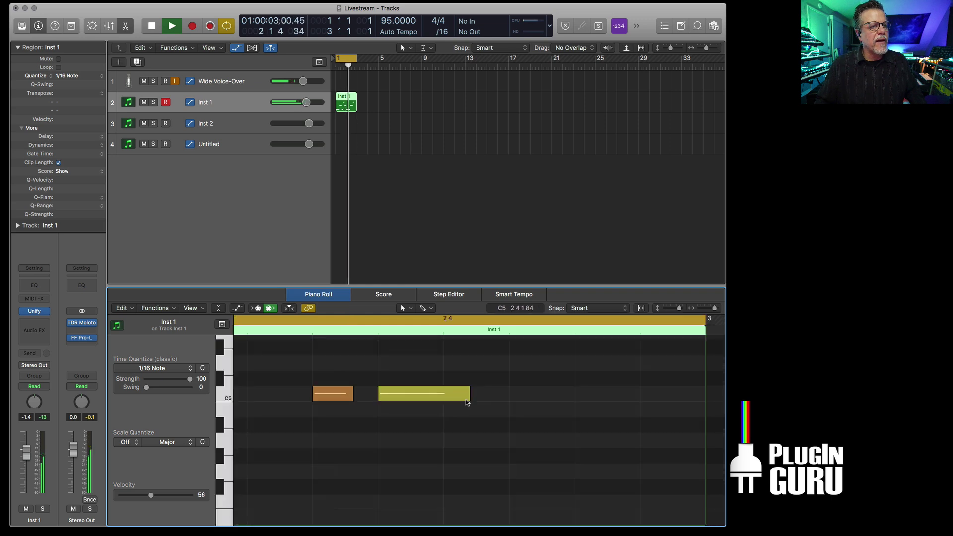
key("space")
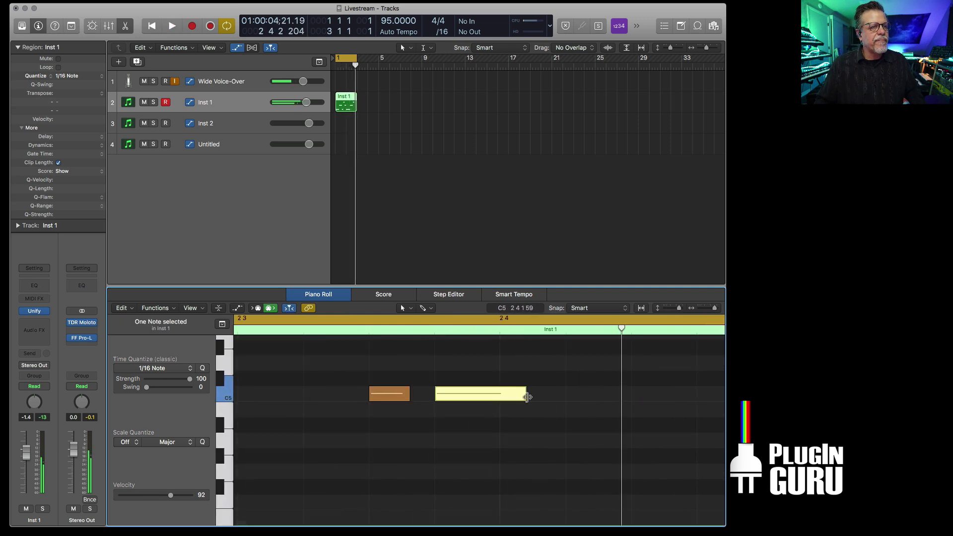
mouse_move(523, 397)
left_mouse_down()
mouse_move(473, 398)
mouse_move(523, 396)
left_mouse_up()
left_click(522, 427, "ctrl+alt")
key("space")
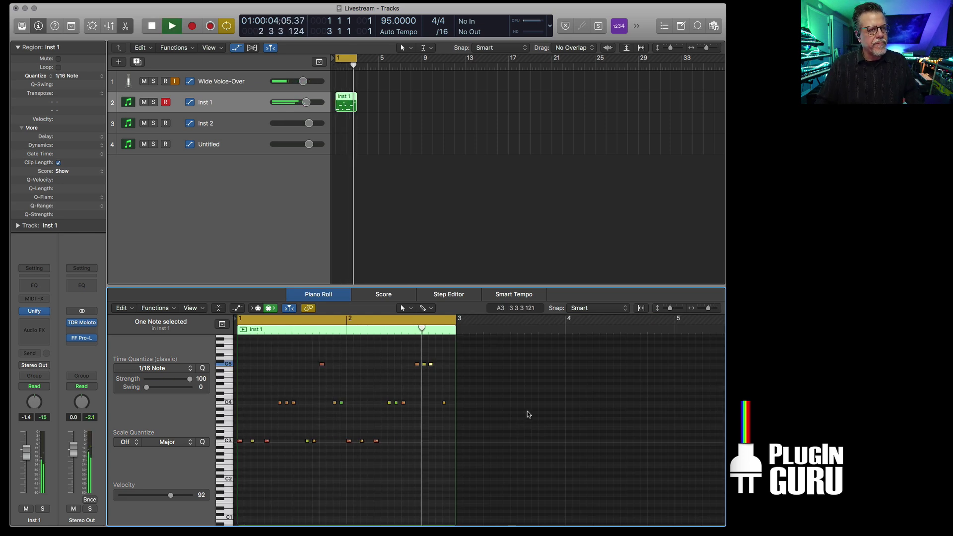
key("space")
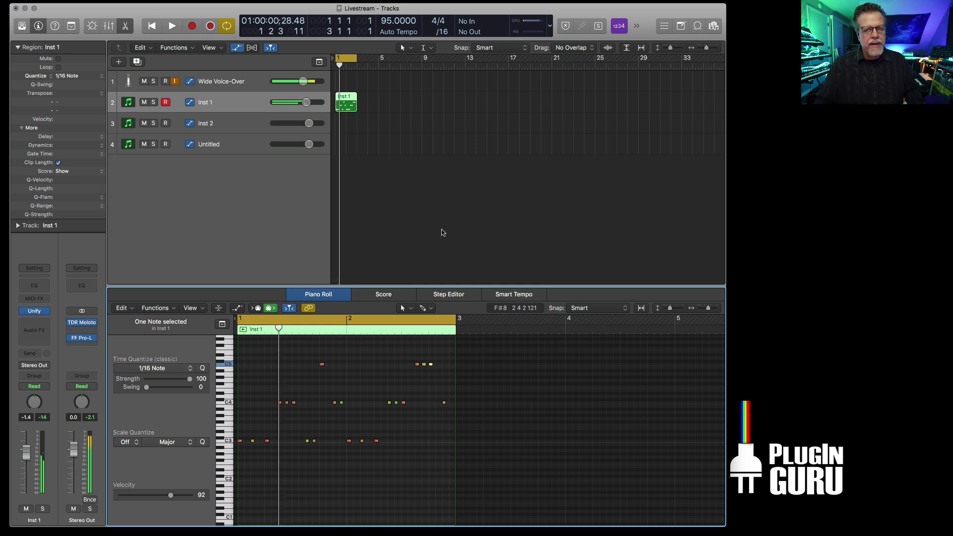
Step: Move the Inst 1 region to bar 9 and record a new two-bar melody from bar 1 on the same track
left_click_drag(346, 99, 432, 99)
key("Return")
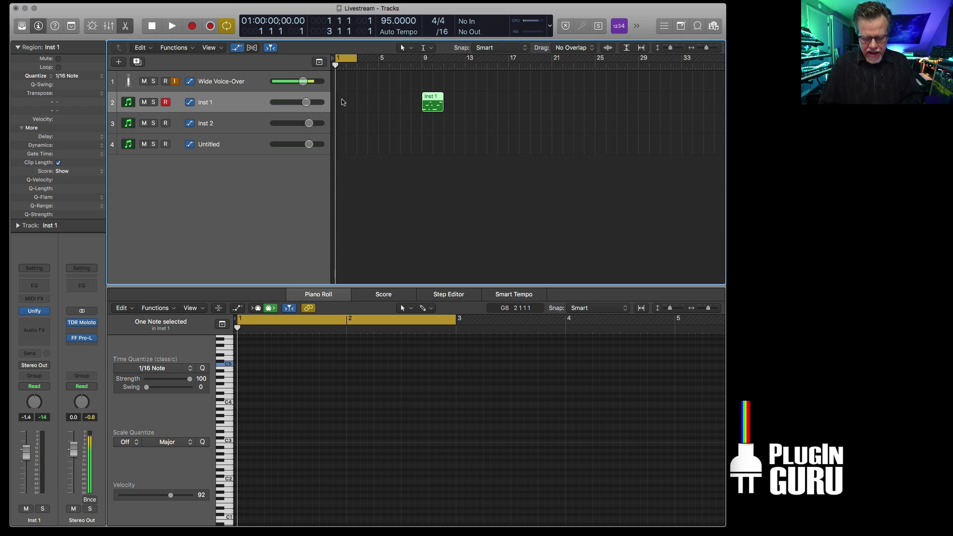
key("r")
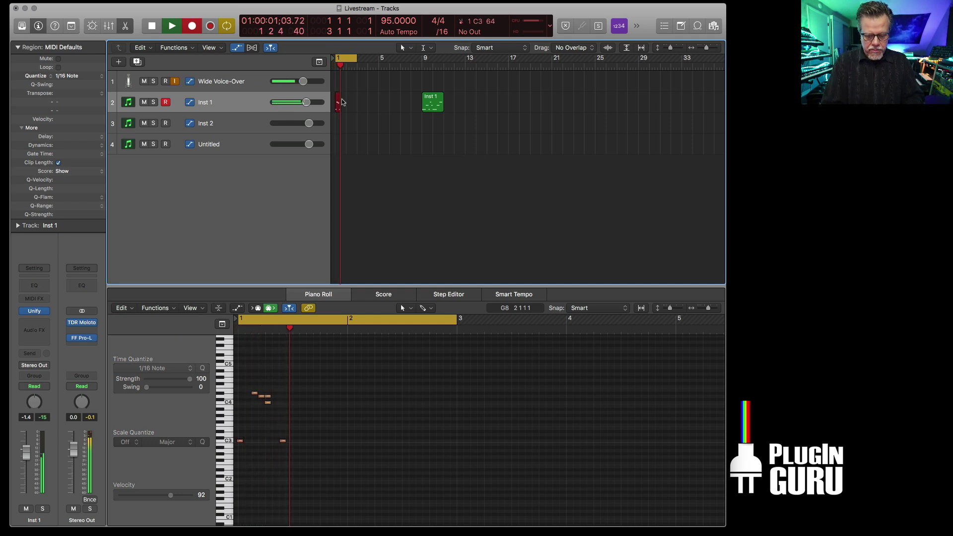
key("super+period")
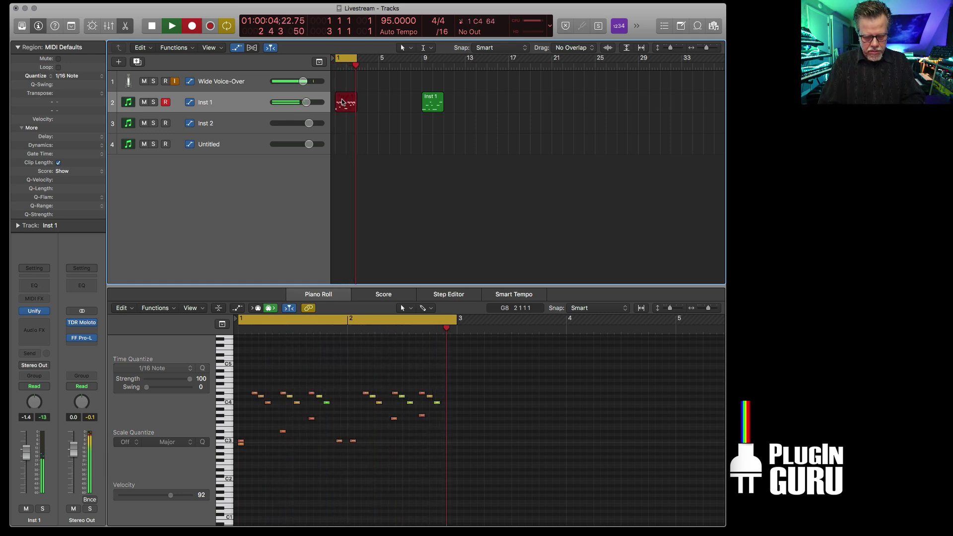
key("space")
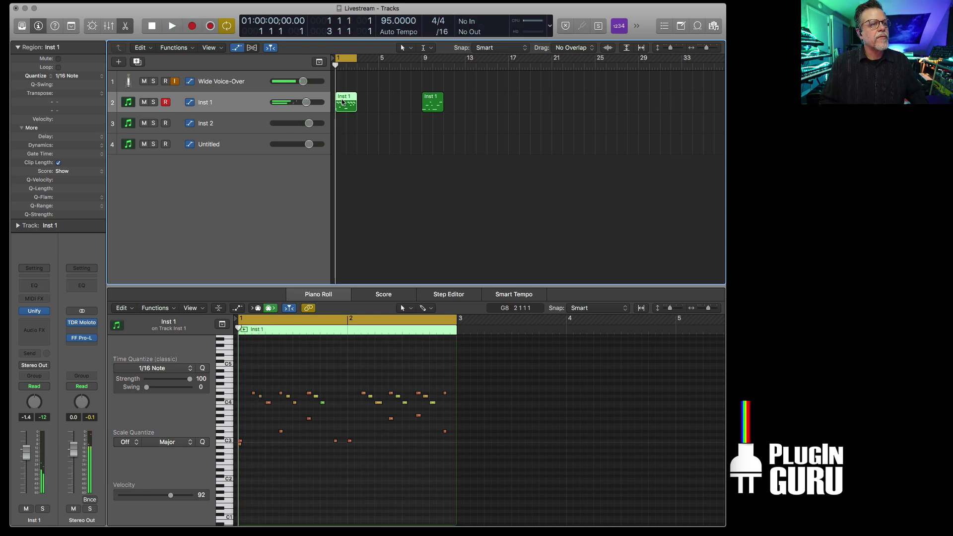
Step: Play back the new melody region and delete the stray note just below C3 at its start
key("space")
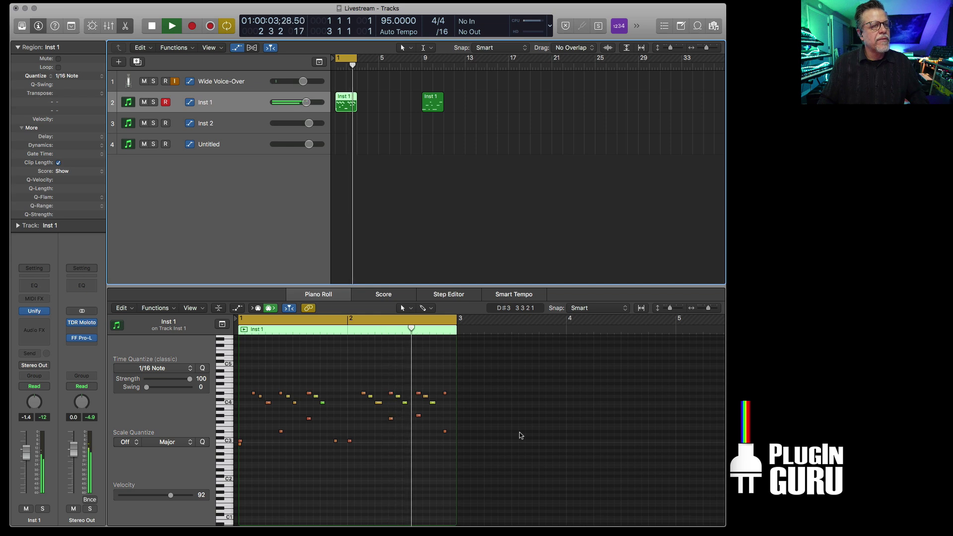
left_click(239, 442)
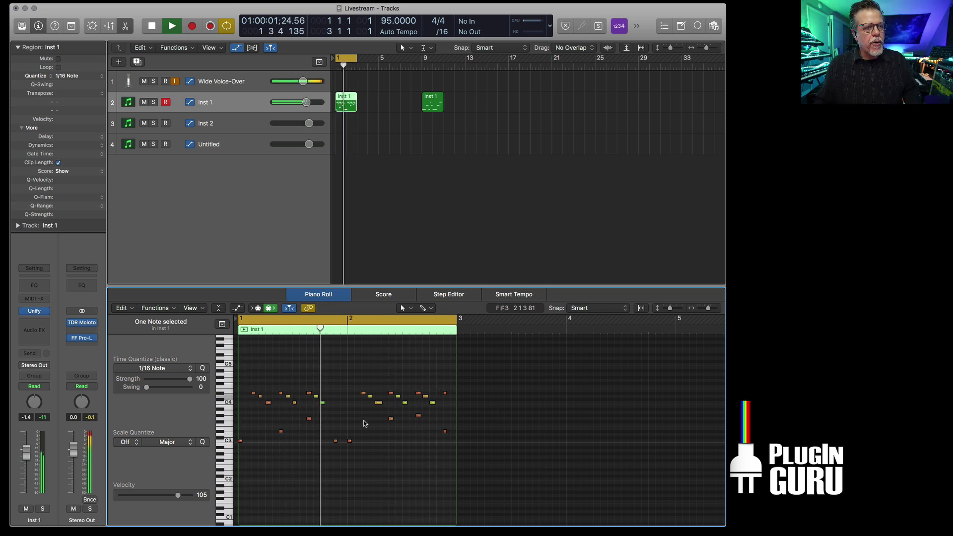
key("space")
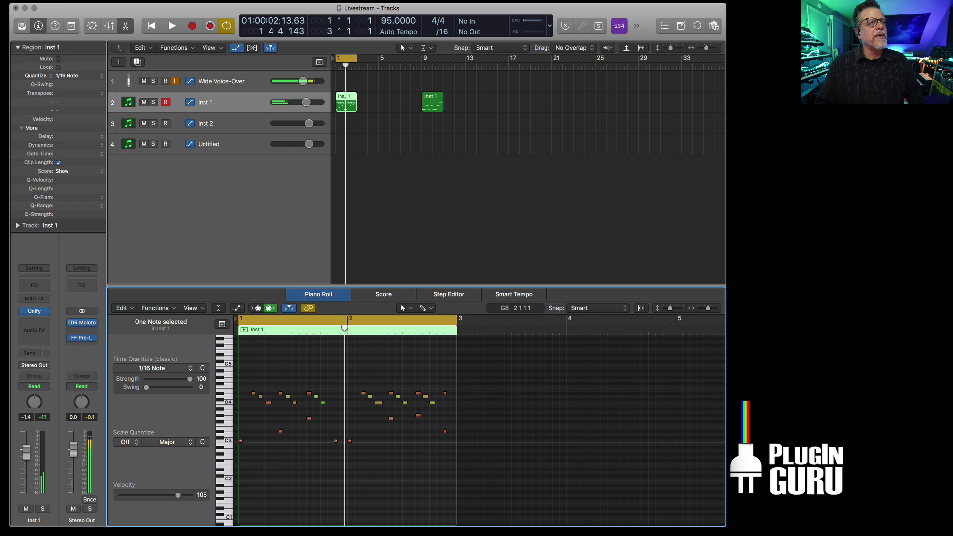
Step: Rename the new two-bar melody region as 095-Melody
key("shift+n")
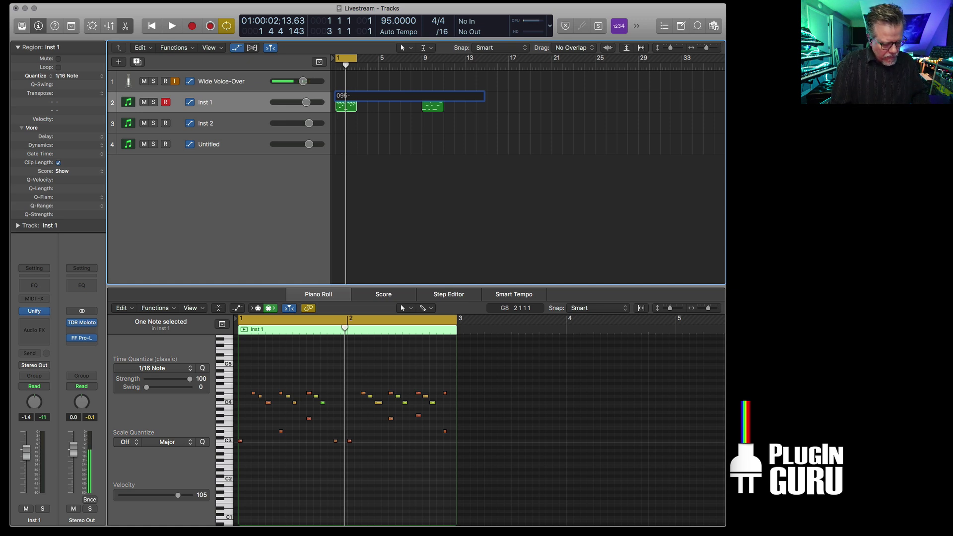
type("095-Melody")
key("Return")
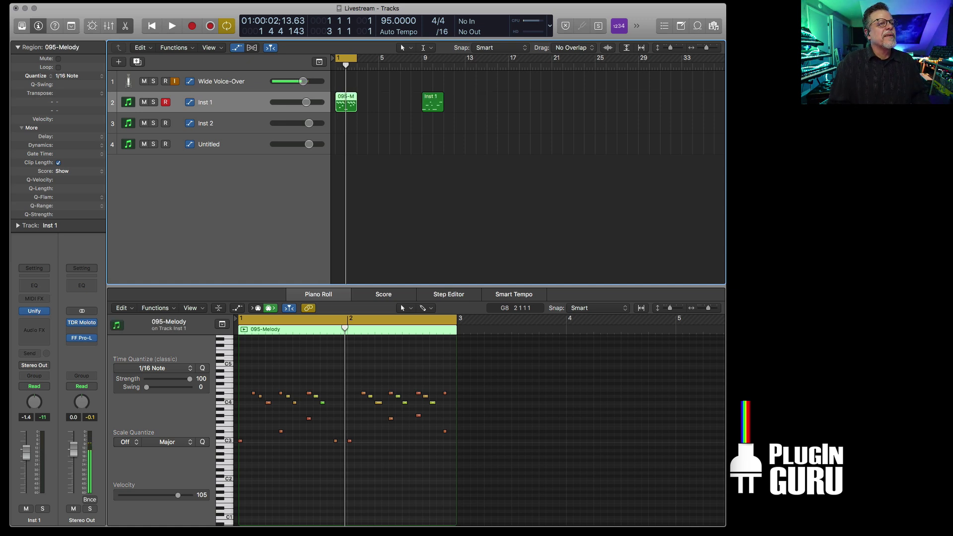
Step: Move the first pattern's region from bar 9 to bar 1 on the Inst 2 track and rename it 095-Just Cs
left_click_drag(428, 99, 344, 121)
key("shift+n")
type("095-Just Cs")
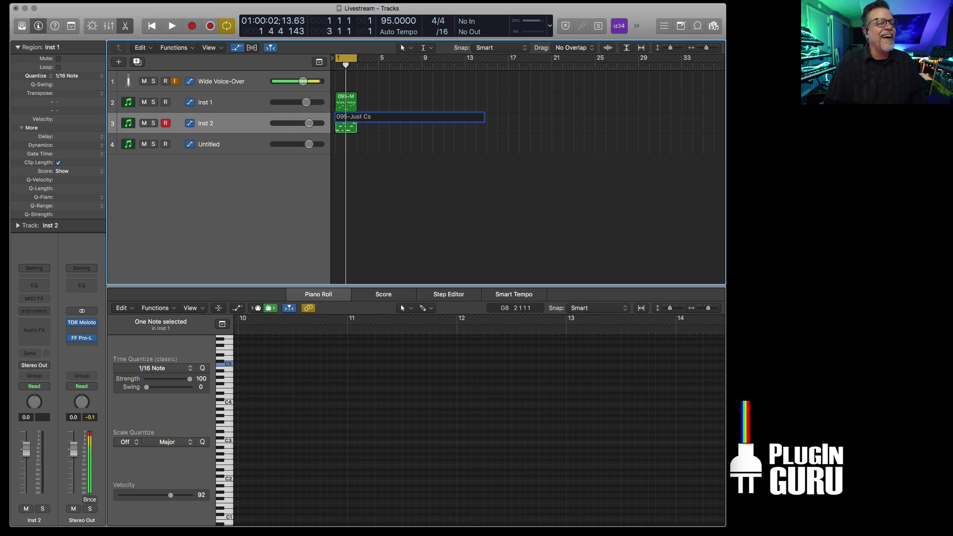
key("Return")
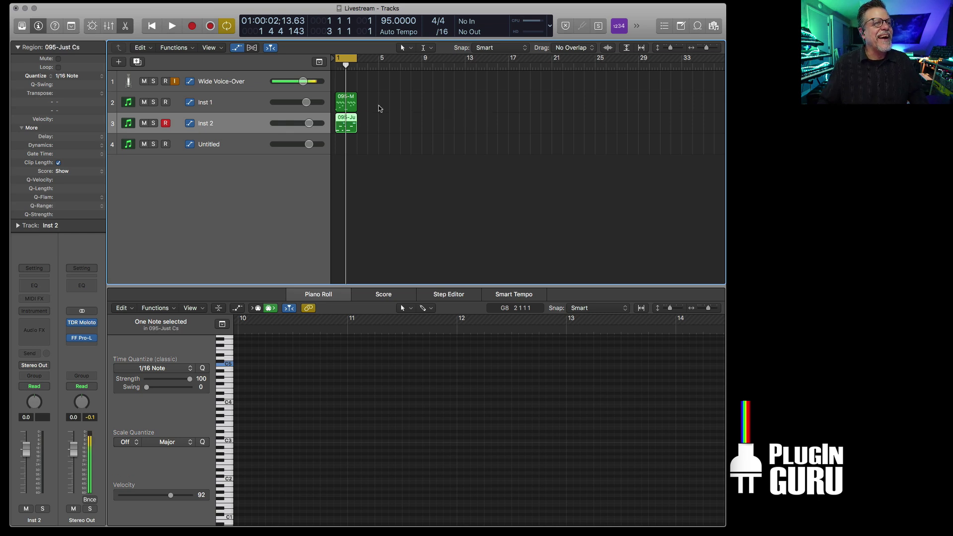
Step: Export the 095-Melody region as a MIDI file named 095-Melody.mid on the Desktop
left_click(347, 101)
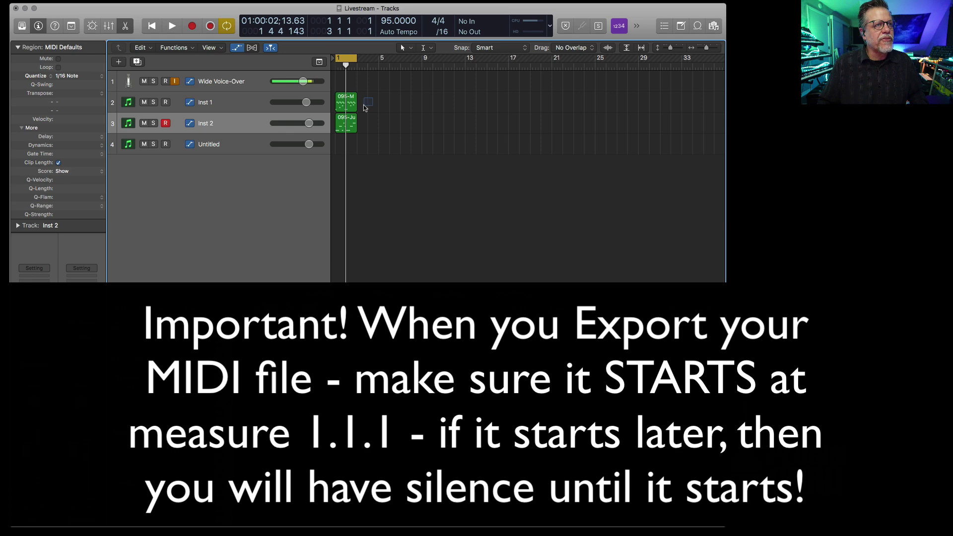
key("shift+n")
key("super+c")
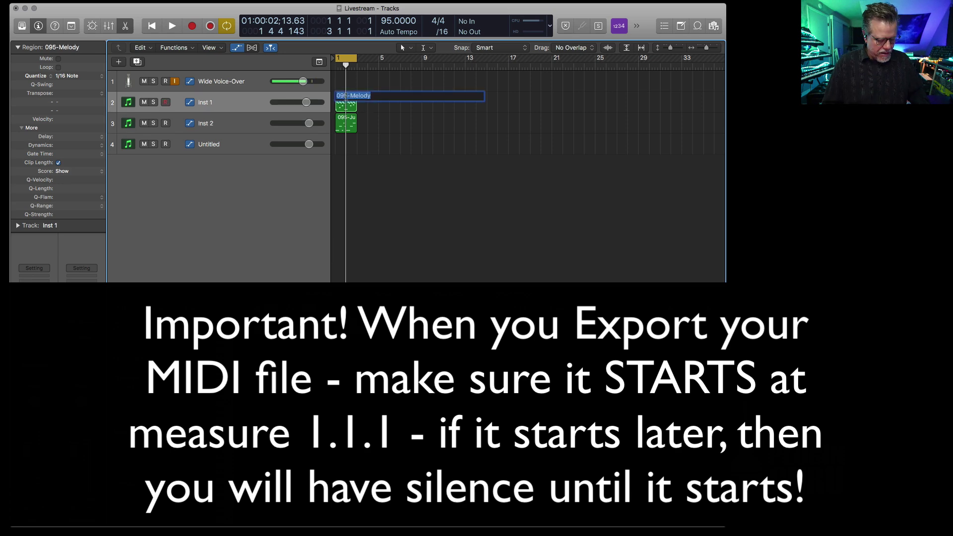
key("Return")
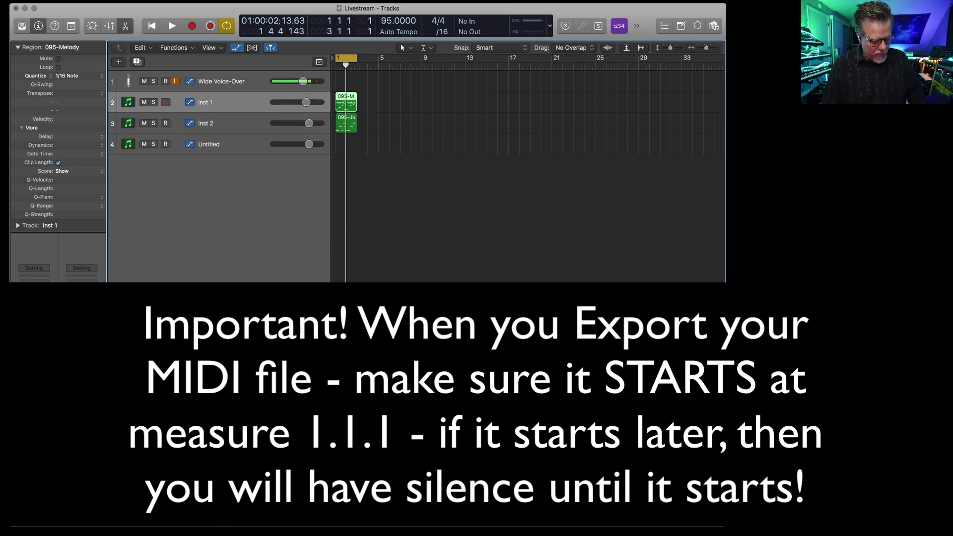
key("alt+super+e")
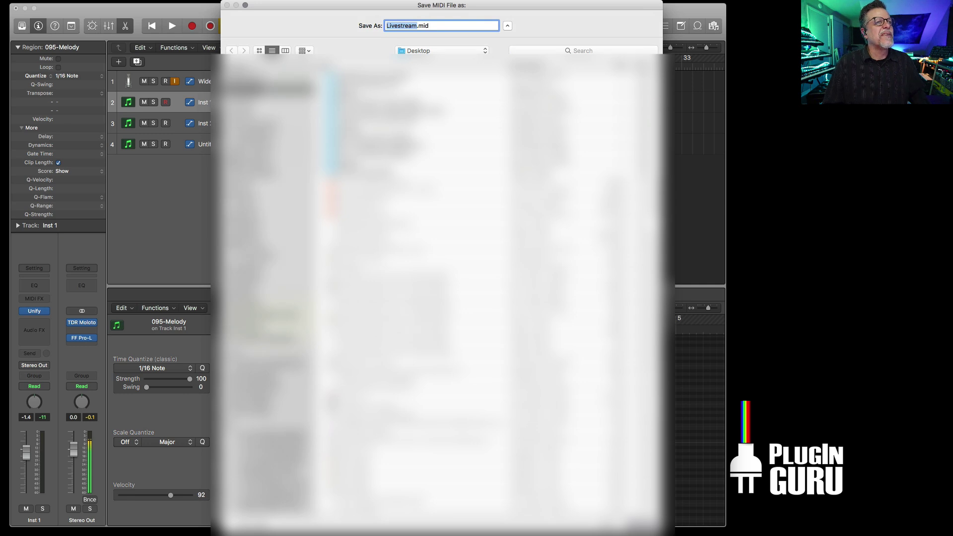
key("super+v")
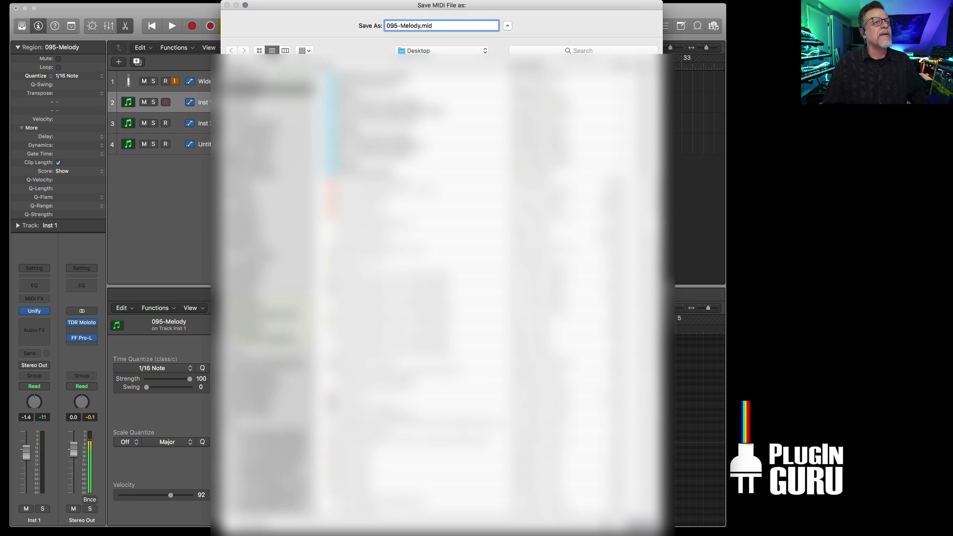
key("Return")
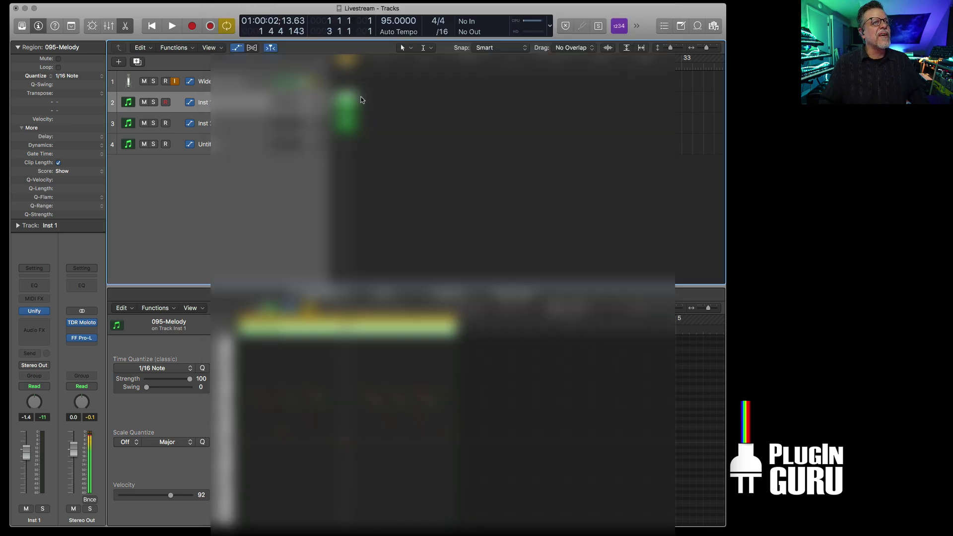
Step: Export the 095-Just Cs region as a MIDI file named 095-Just Cs.mid on the Desktop
left_click(345, 121)
key("shift+n")
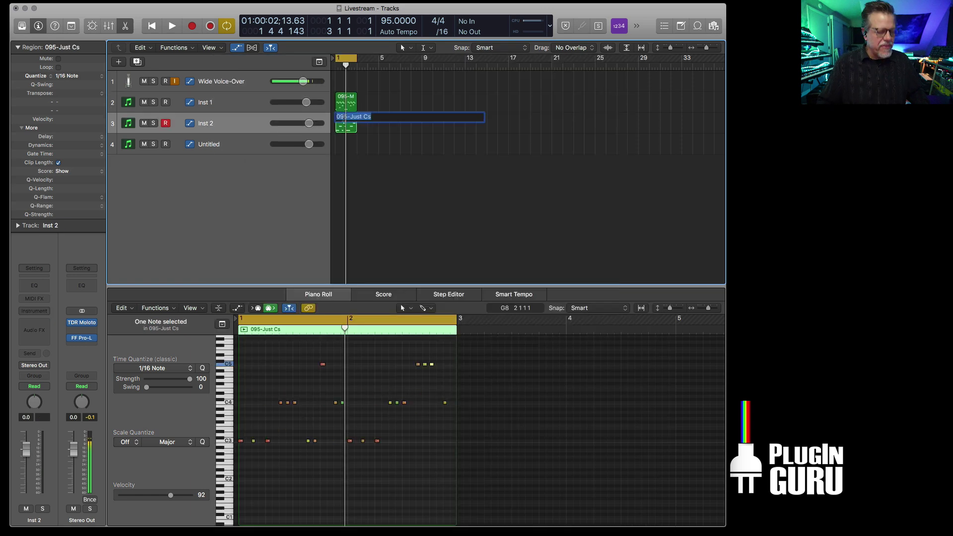
key("Return")
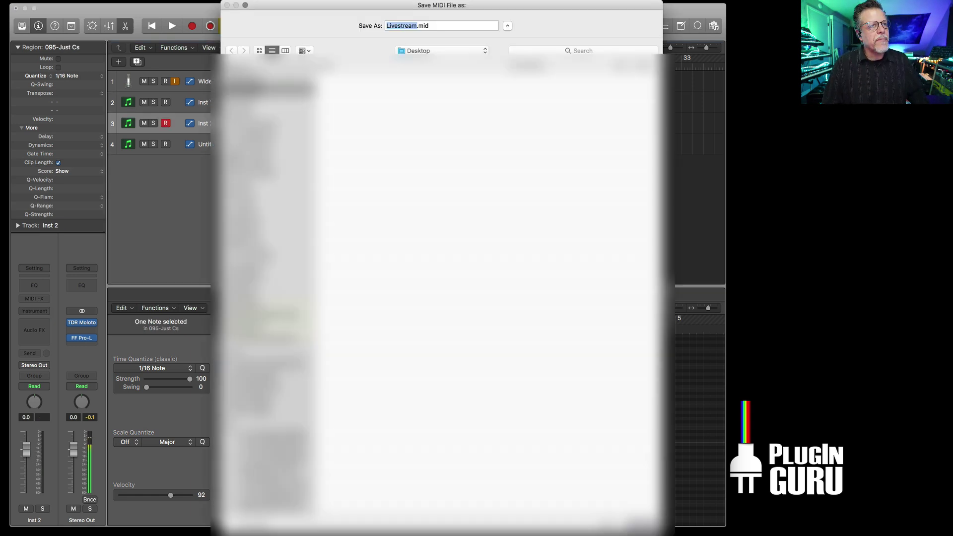
key("Return")
Step: Select both two-bar regions and export them together as a MIDI file named Melocy C STACK.mid on the Desktop
left_click_drag(374, 108, 343, 130)
left_click(75, 1)
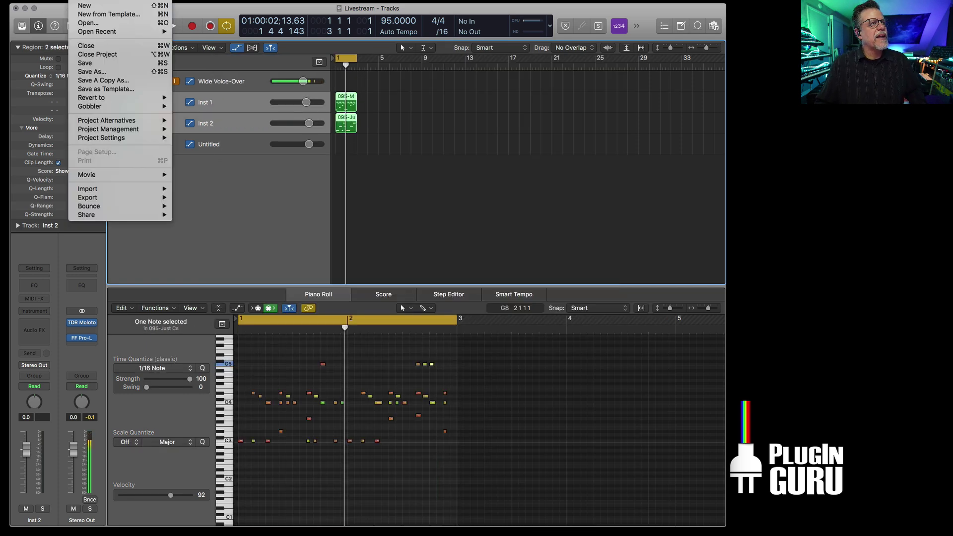
mouse_move(128, 197)
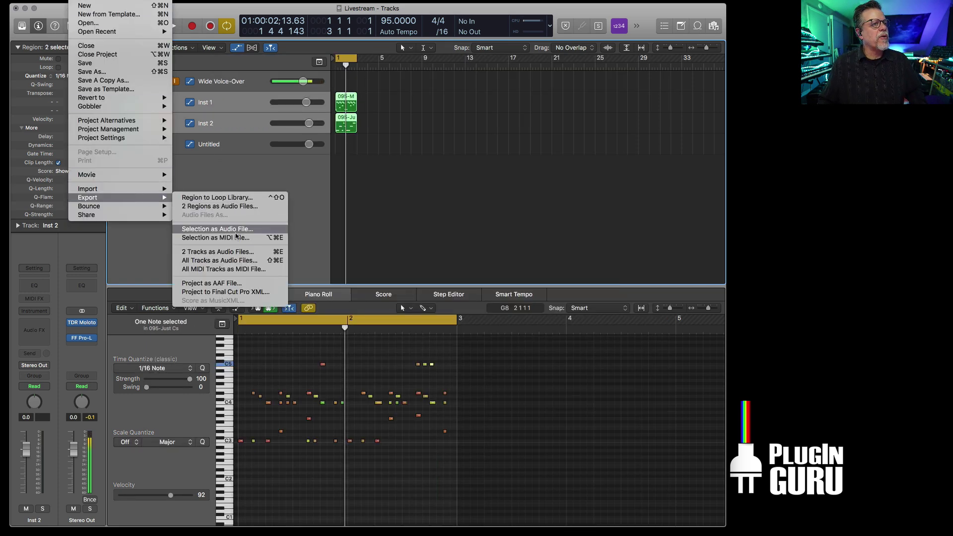
left_click(215, 237)
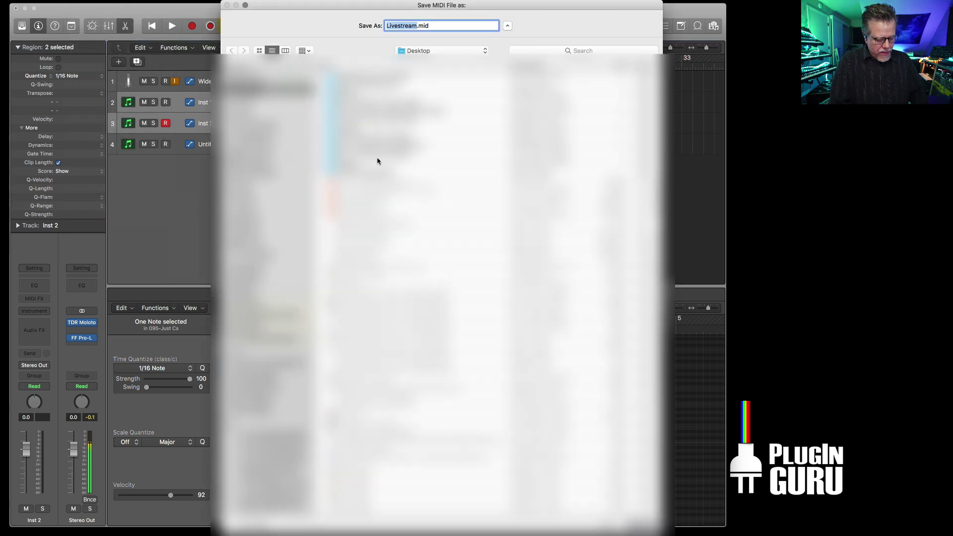
type("Melocy C STACK")
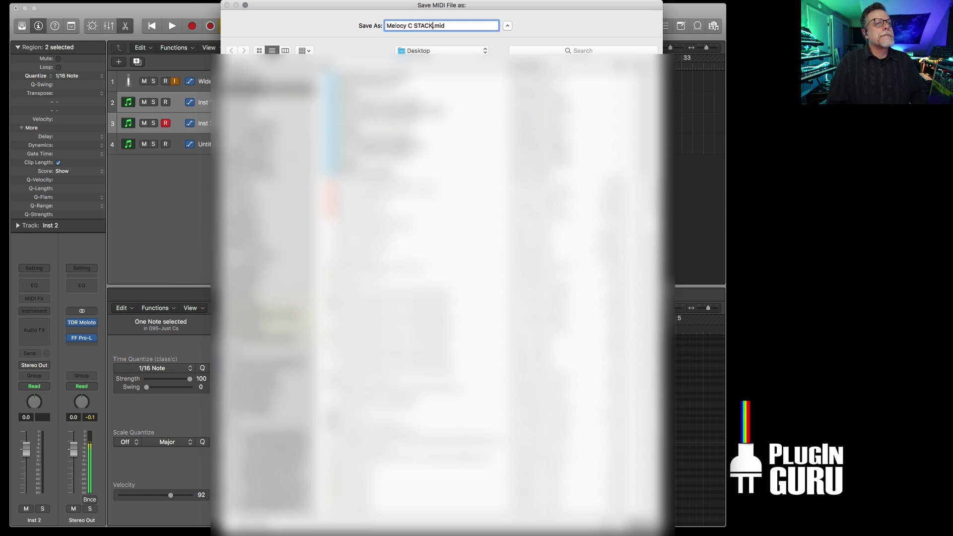
key("Return")
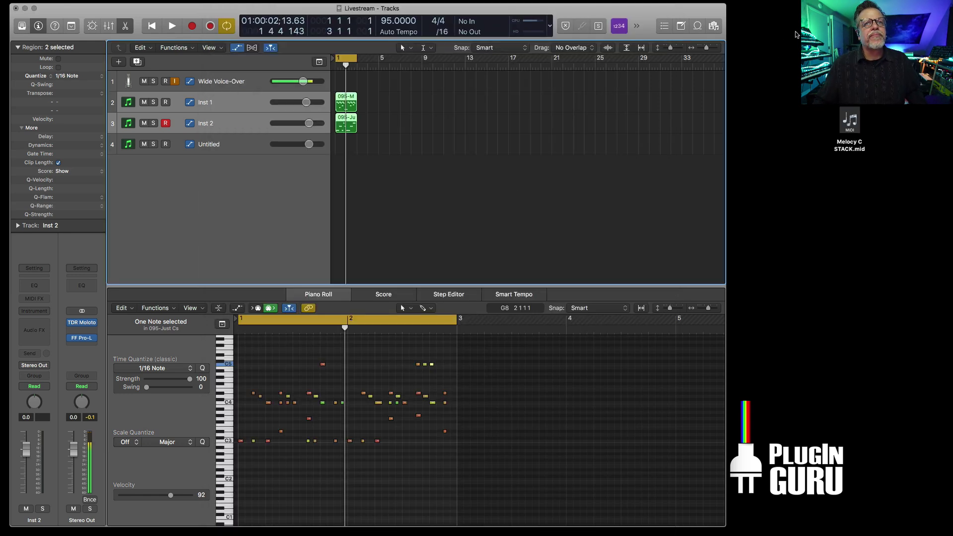
Step: Place Melocy C STACK.mid below the other exported MIDI files on the desktop and minimize the Logic Tracks window
left_click_drag(827, 113, 795, 415)
left_click(757, 258)
left_click_drag(385, 104, 349, 124)
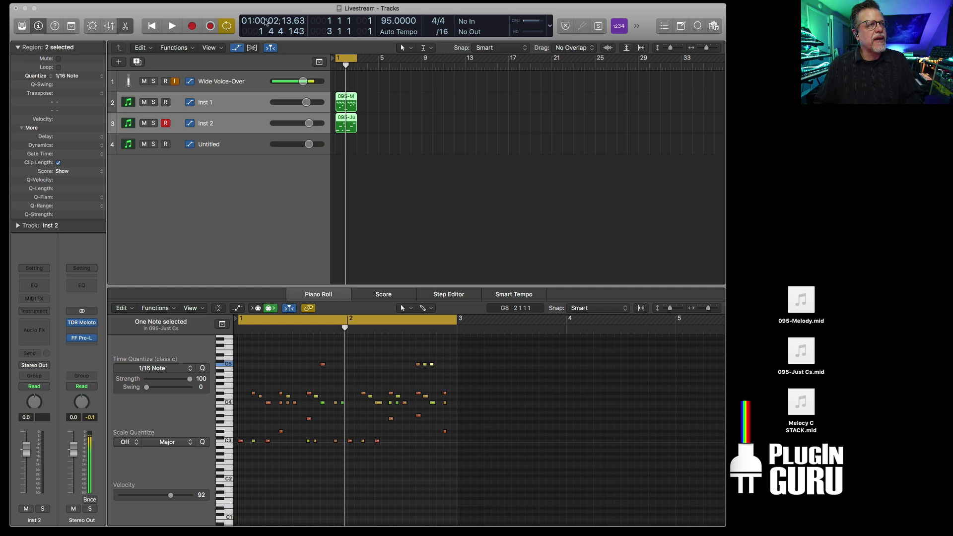
double_click(250, 11)
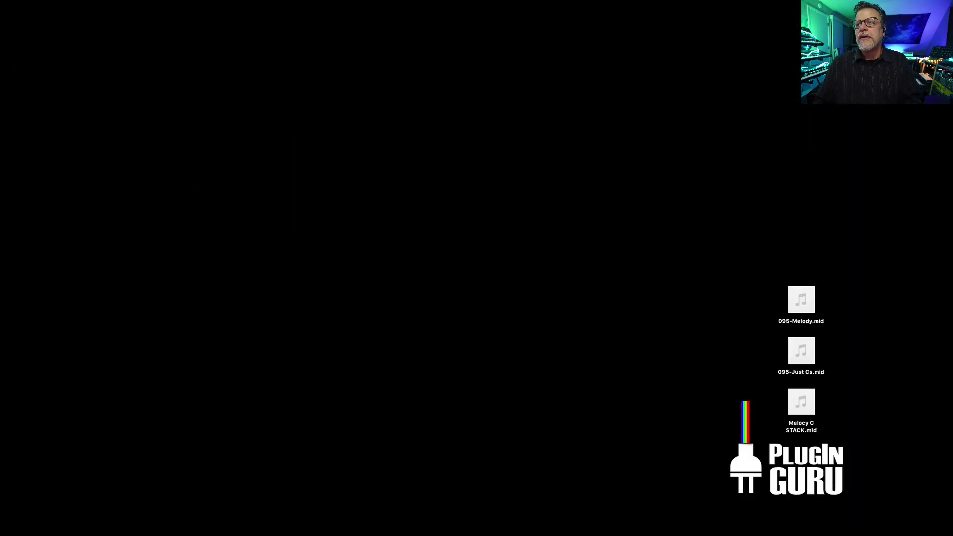
Step: Load 095-Just Cs.mid from the desktop into MIDIBox on the STR - FULL Ensemble Spiccato layer in Unify
left_click_drag(264, 79, 238, 66)
left_click(102, 146)
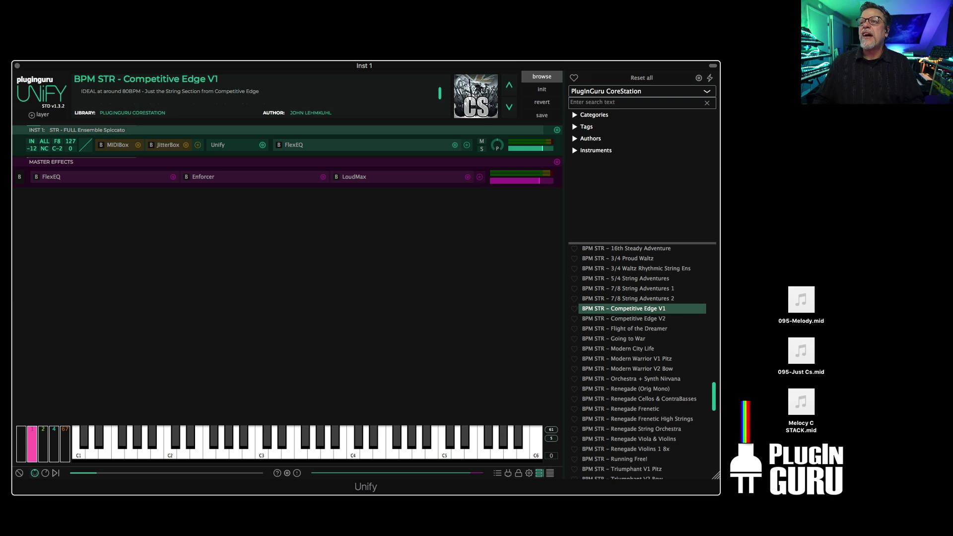
left_click(744, 434)
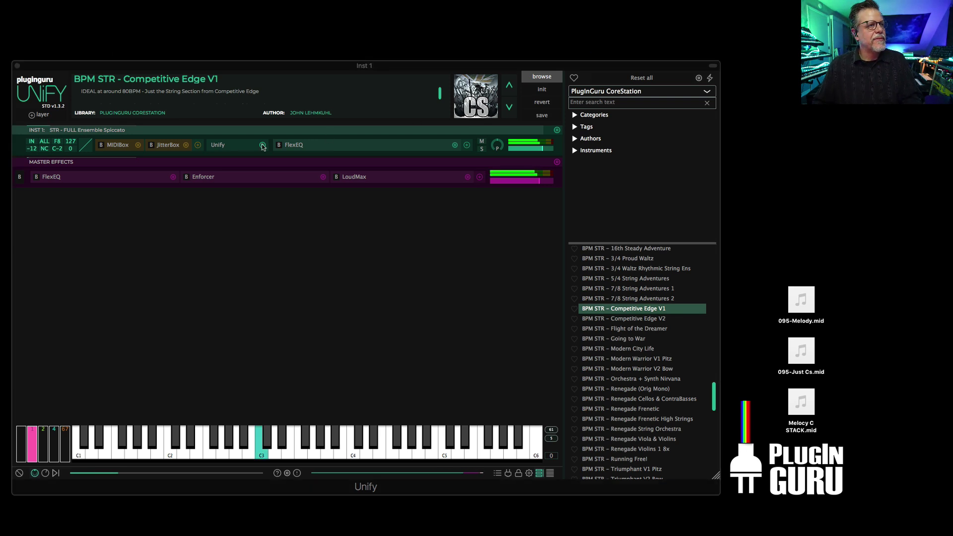
left_click(118, 146)
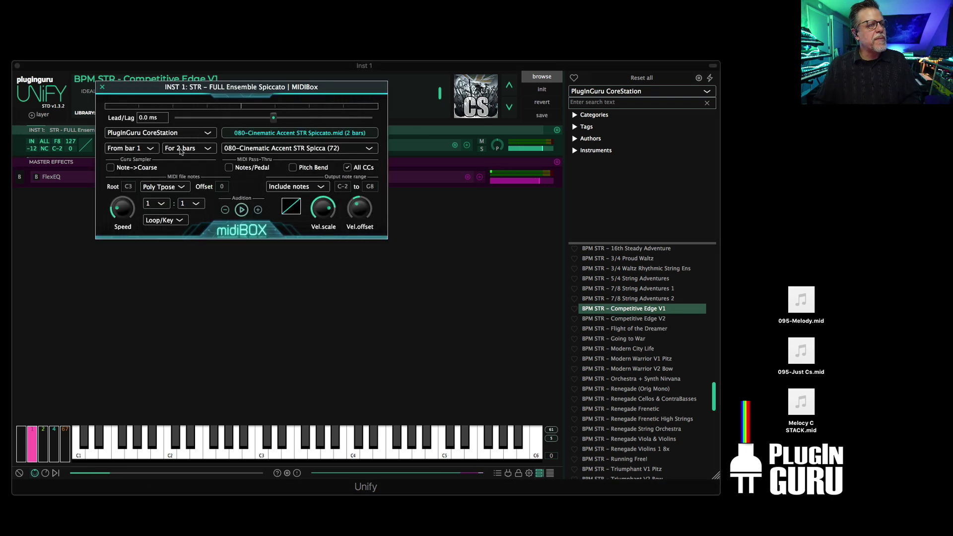
left_click(281, 133)
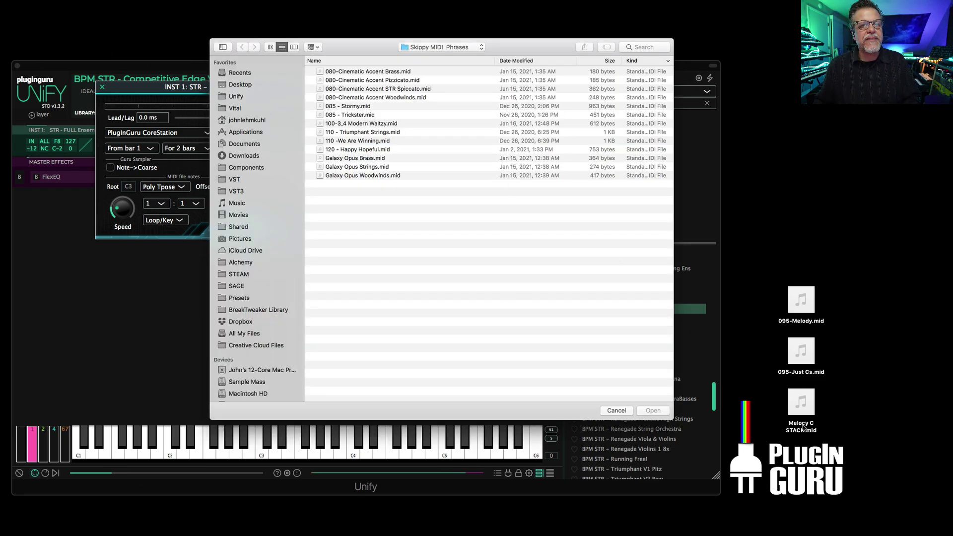
left_click_drag(804, 373, 462, 263)
left_click(655, 411)
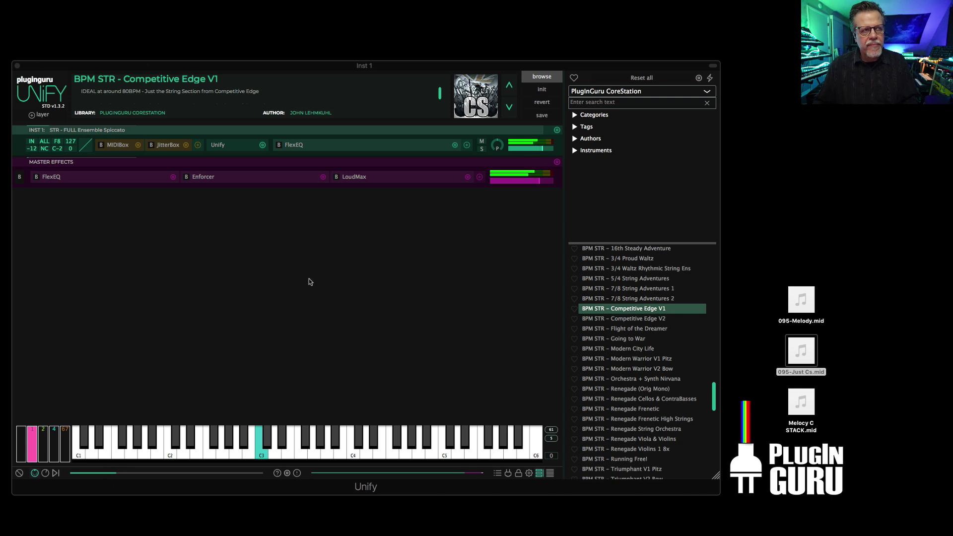
Step: Check the pattern in MIDIBox and add an empty instrument layer to the patch
double_click(112, 147)
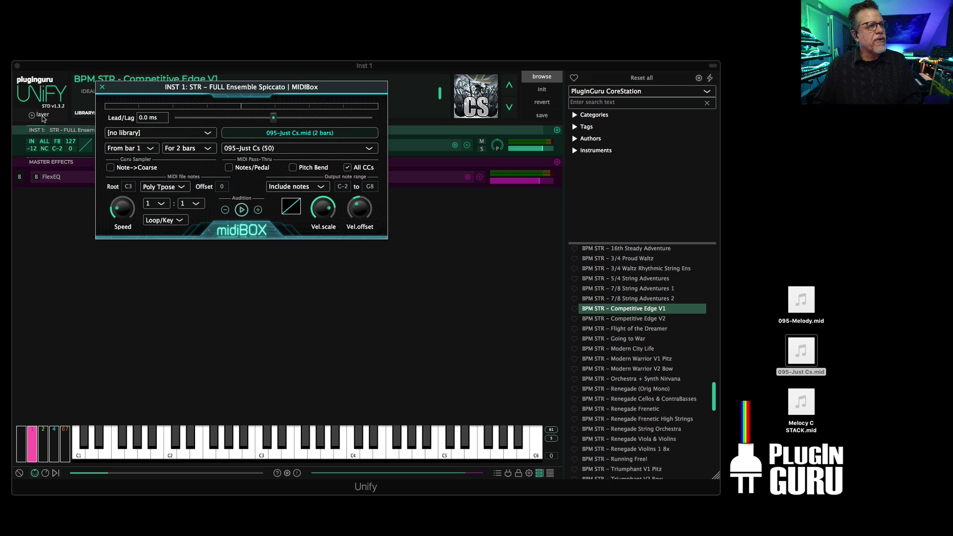
left_click(42, 116)
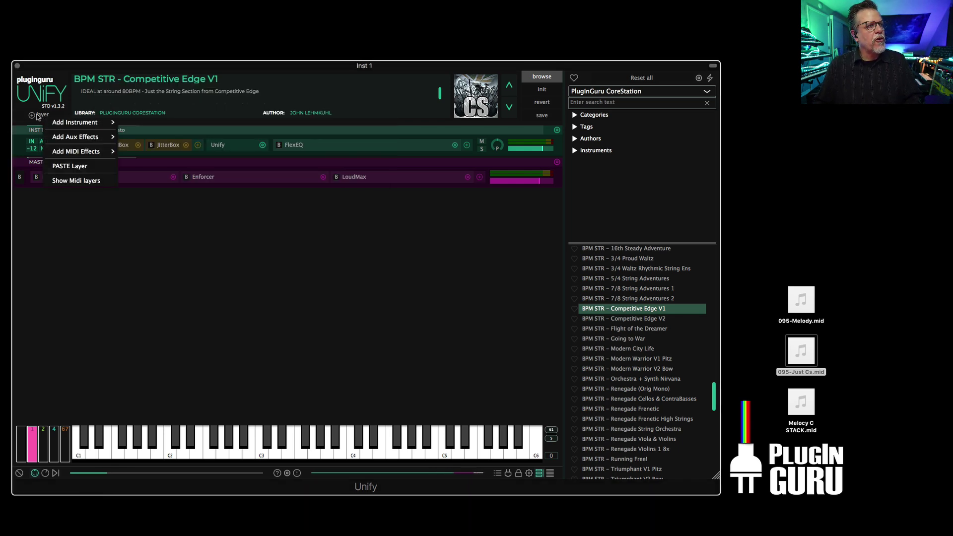
mouse_move(72, 124)
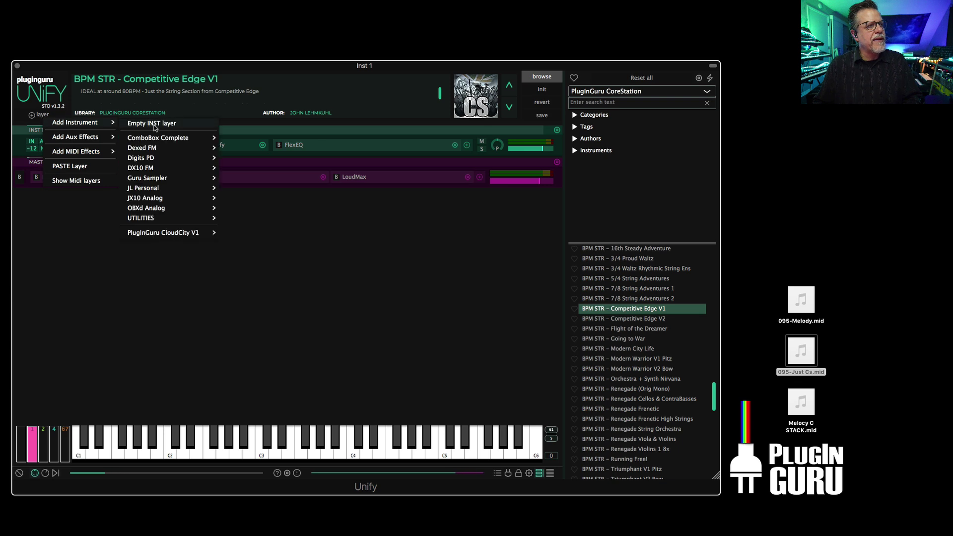
left_click(158, 124)
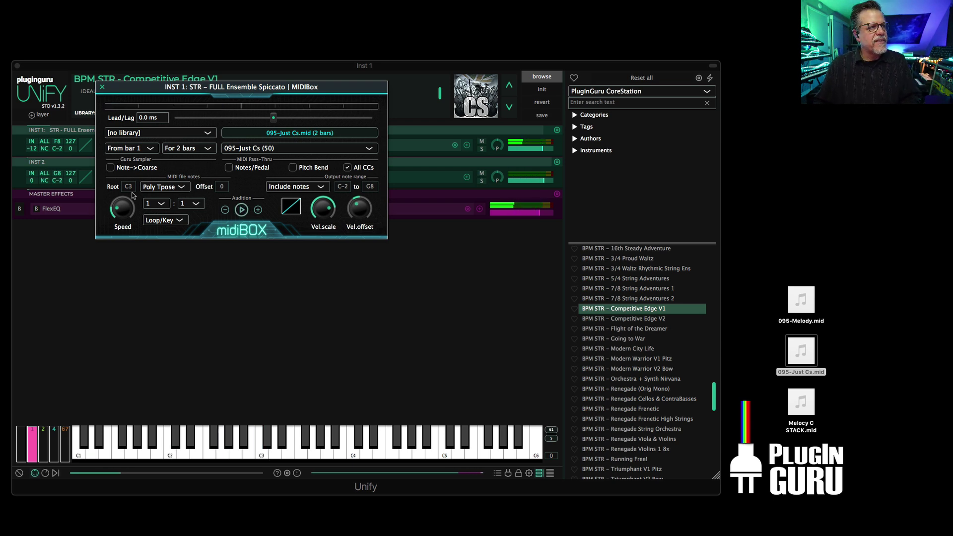
Step: Shift MIDIBox's MIDI file root note to F#3 and set it back to C3
scroll(130, 189, "up", 5)
scroll(133, 192, "down", 6)
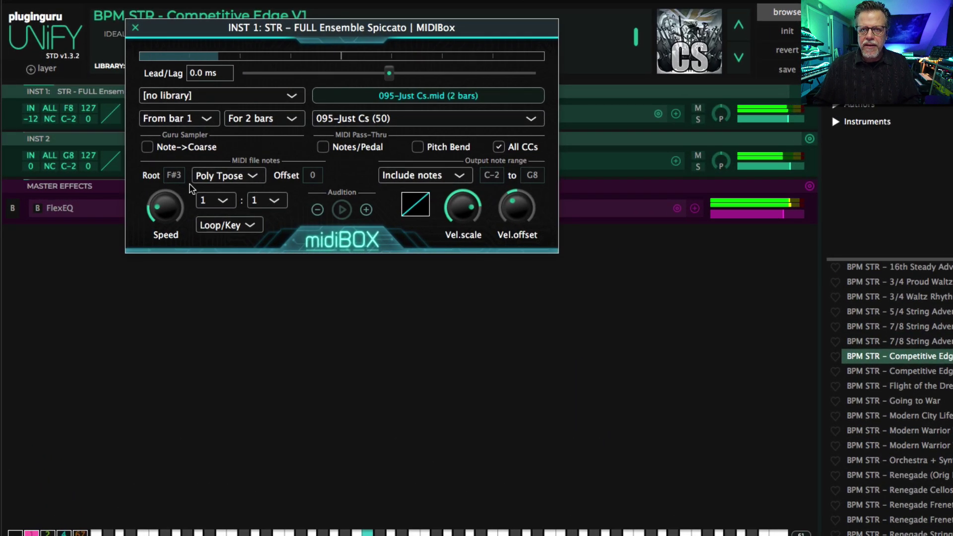
scroll(176, 188, "down", 7)
scroll(175, 188, "up", 1)
mouse_move(169, 203)
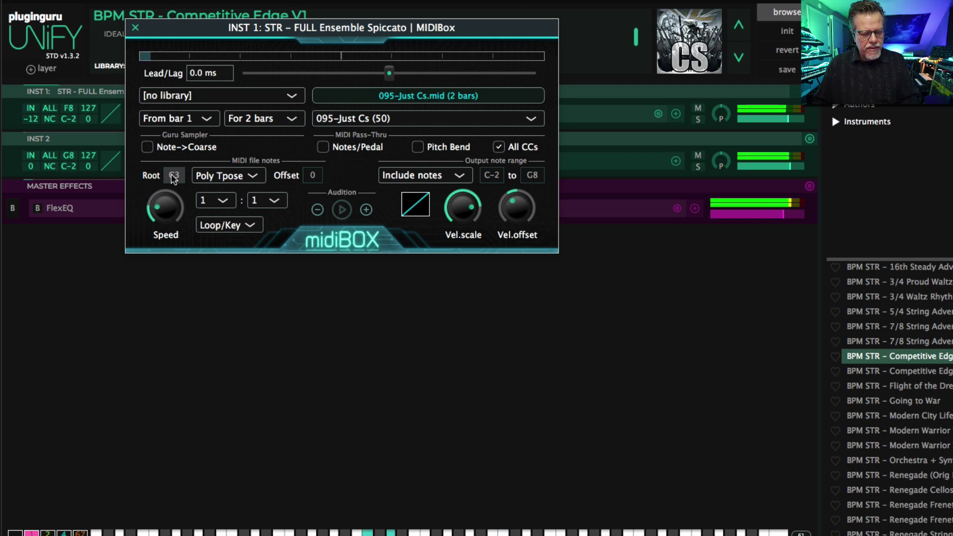
Step: Close MIDIBox and delete the empty INST 2 layer
left_click(135, 27)
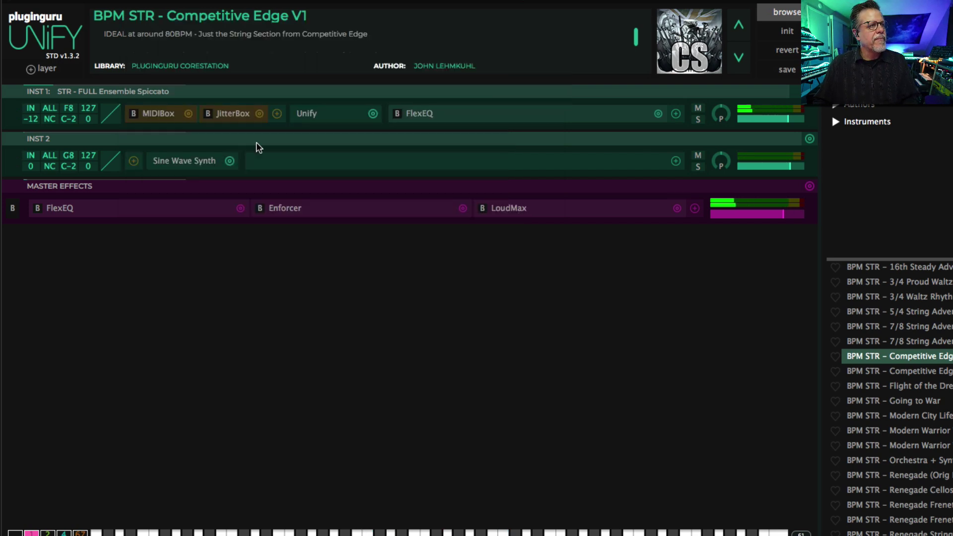
left_click(809, 140)
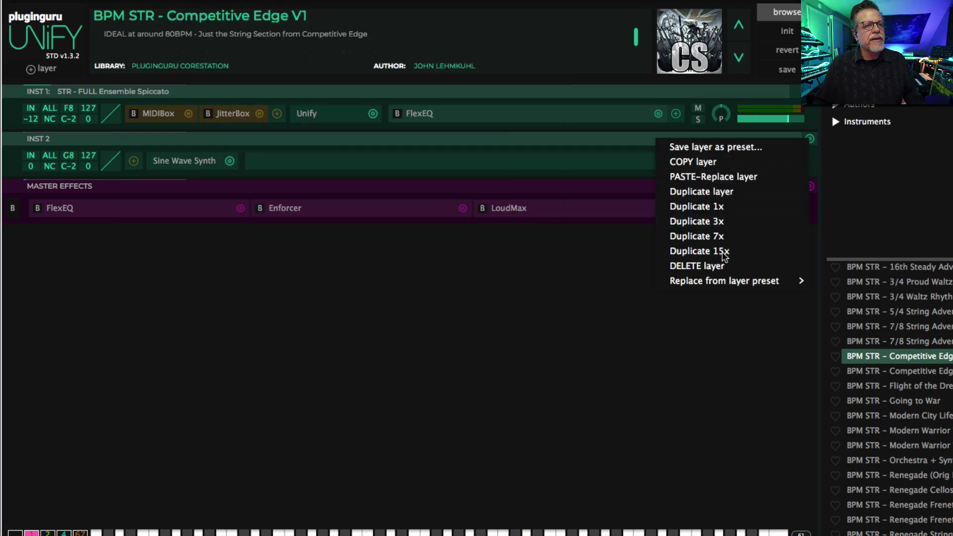
left_click(713, 267)
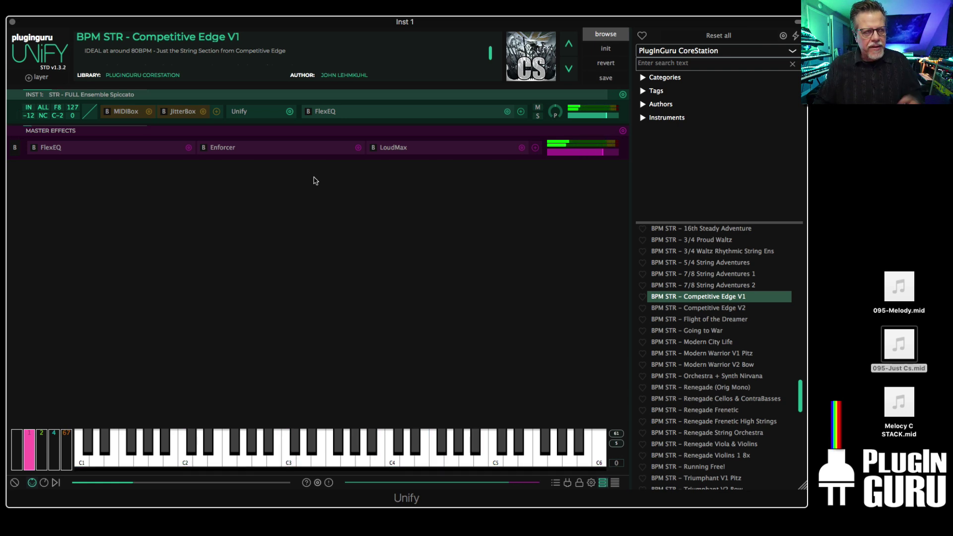
Step: Advance MIDIBox to 095-Melody.mid, and load Melocy C STACK.mid from the desktop in its place
left_click(123, 112)
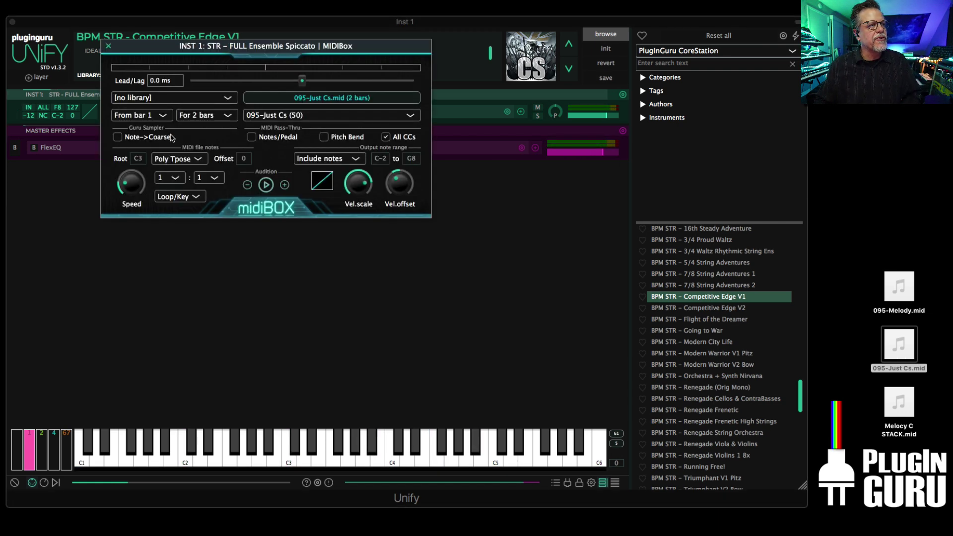
left_click(285, 184)
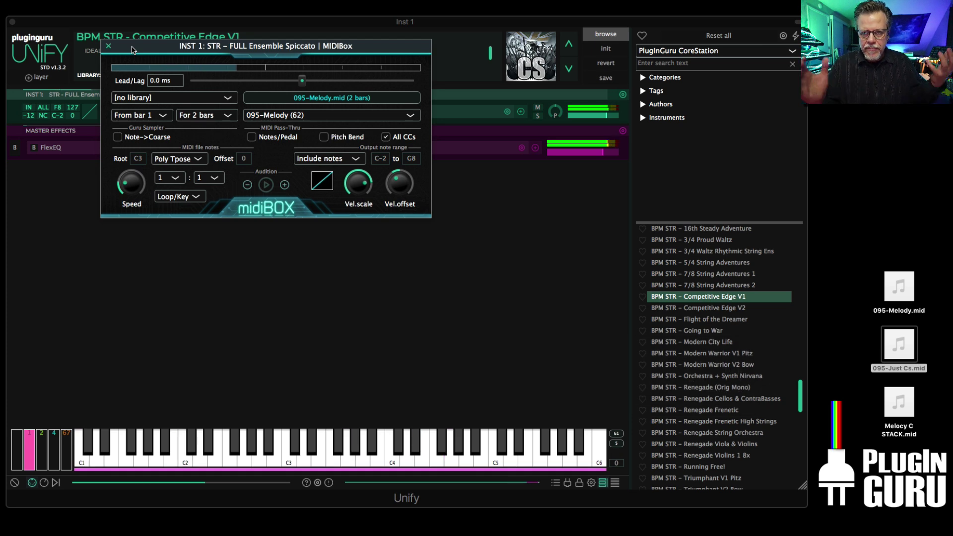
left_click(314, 98)
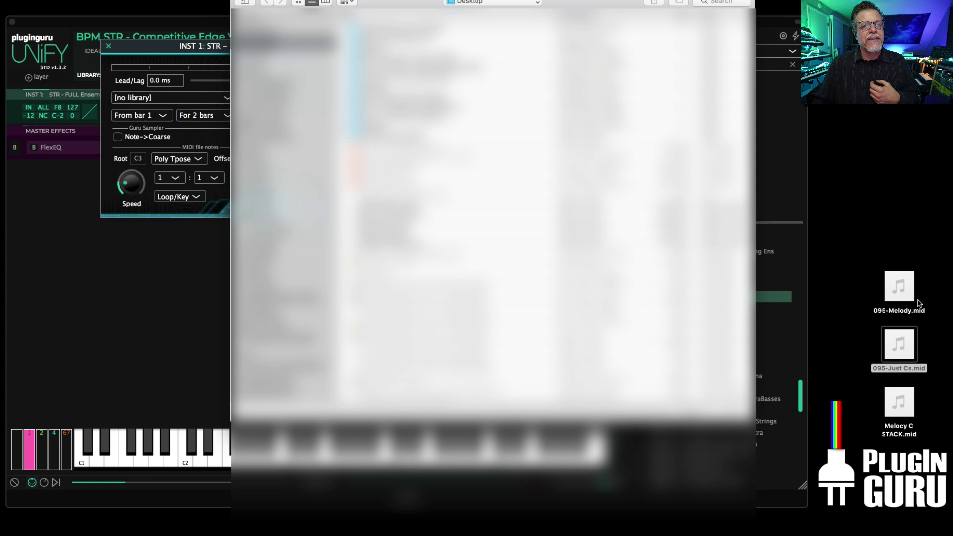
left_click_drag(917, 436, 617, 321)
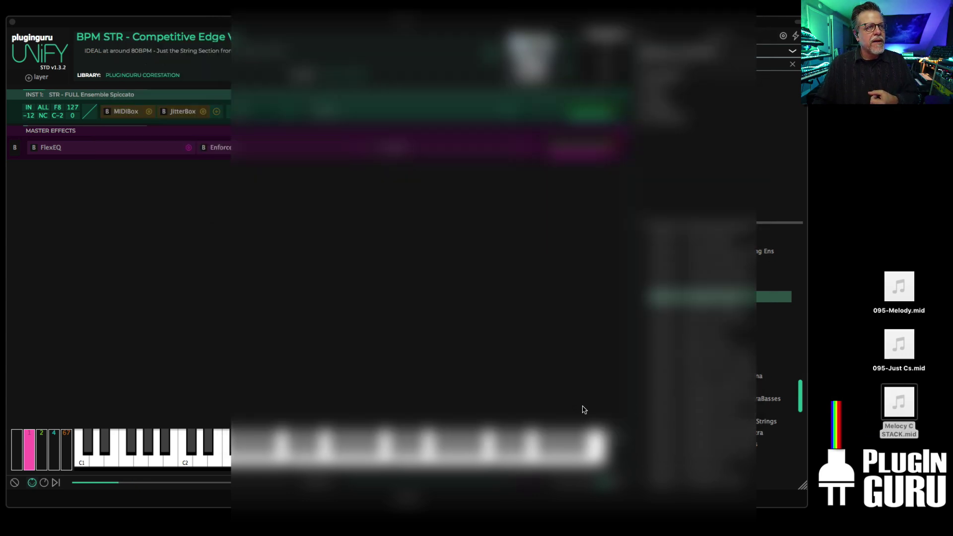
Step: Switch MIDIBox's track within Melocy C STACK.mid to 095-Just Cs and back to 095-Melody, then close MIDIBox
left_click(124, 112)
left_click(329, 116)
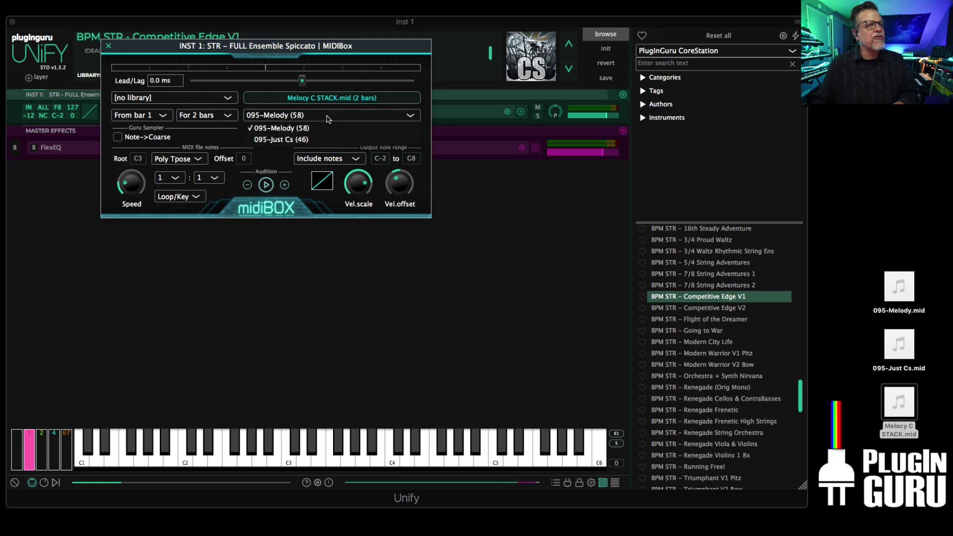
left_click(321, 141)
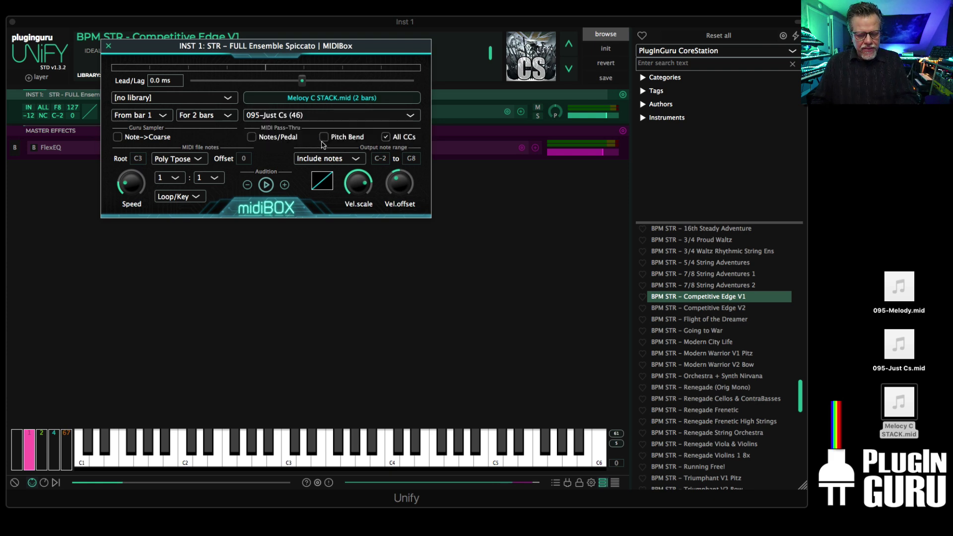
left_click(290, 119)
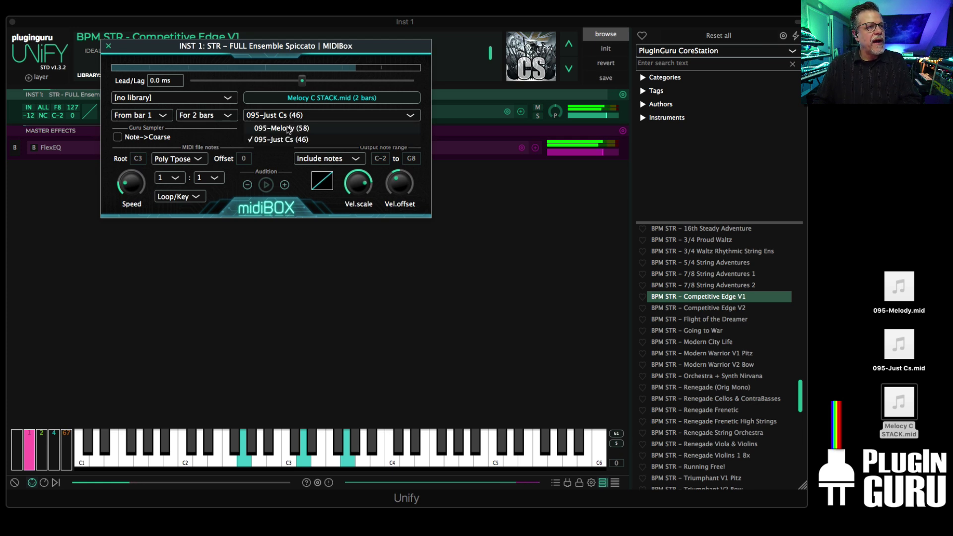
left_click(289, 128)
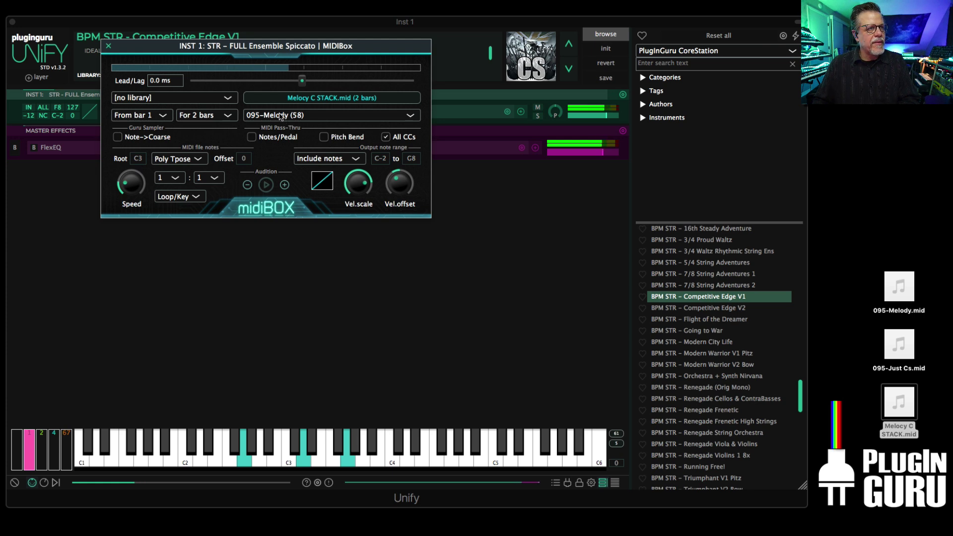
left_click(108, 47)
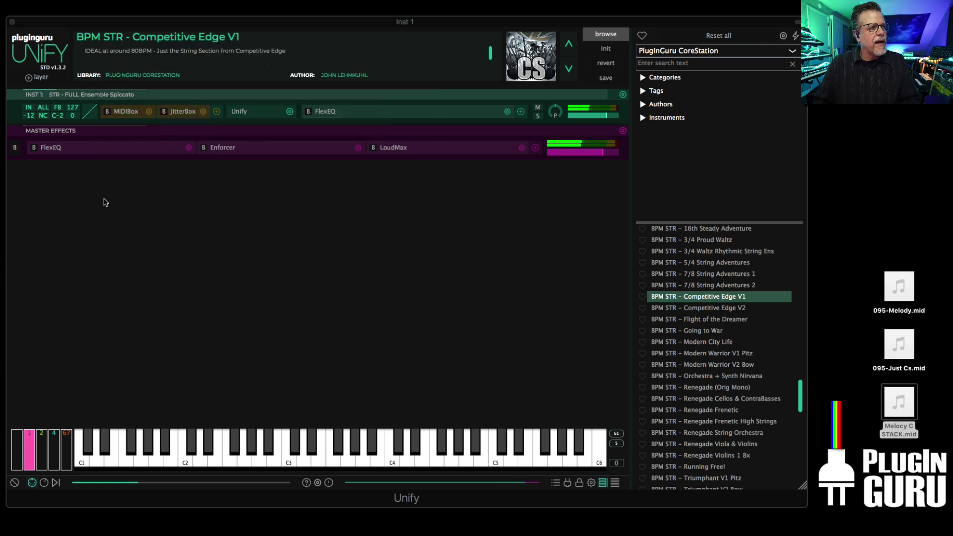
Step: Display the second page of macro knobs and link Macro16 to the Track number parameter of the layer's MIDIBox
left_click(44, 482)
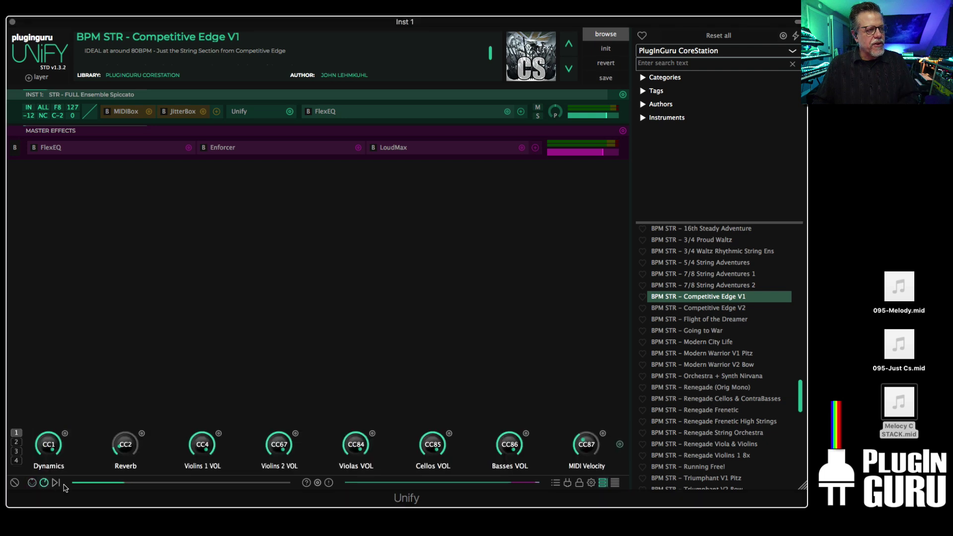
left_click(16, 443)
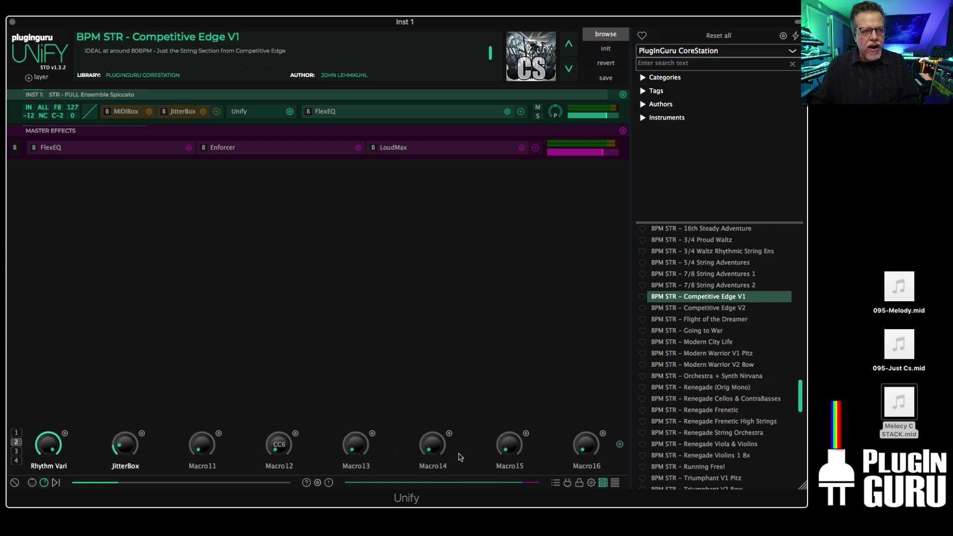
left_click(600, 435)
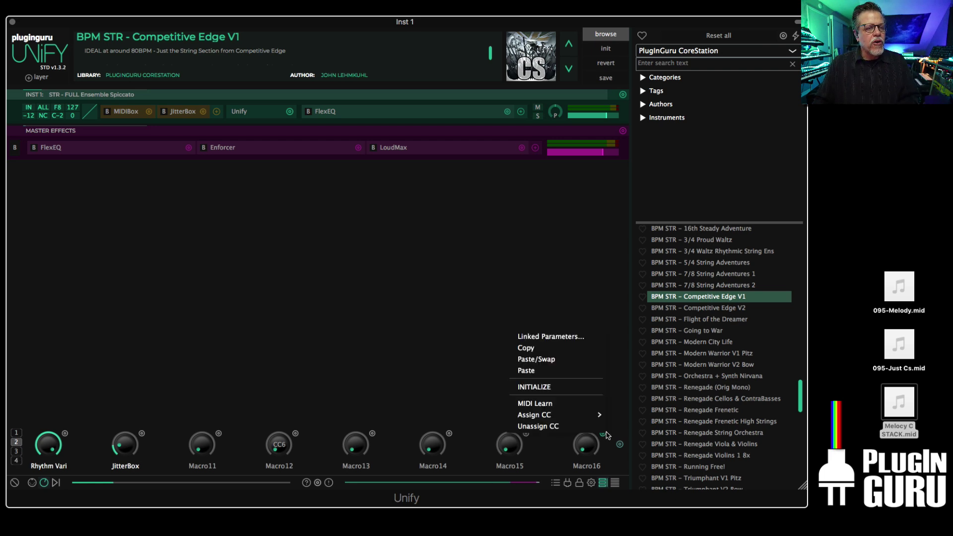
left_click(561, 338)
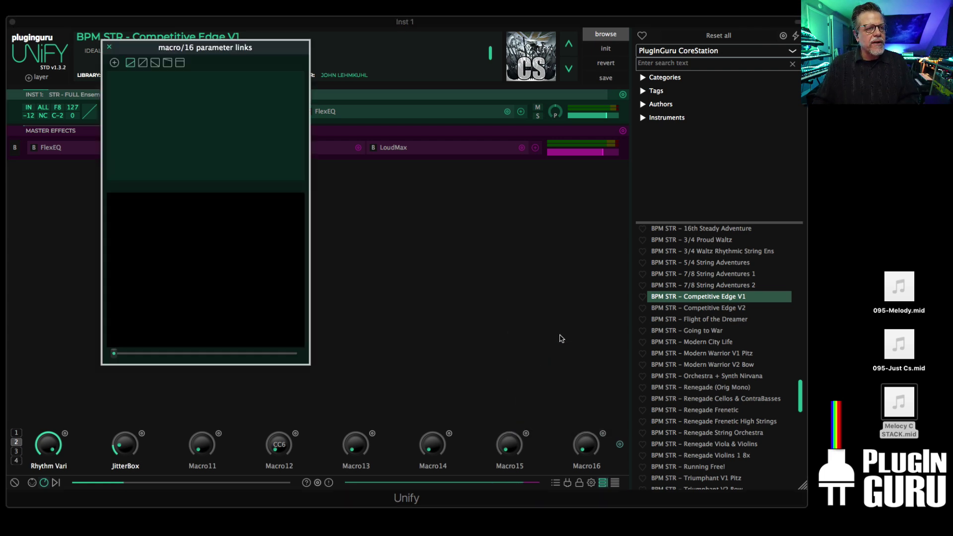
left_click(114, 62)
mouse_move(122, 66)
mouse_move(199, 69)
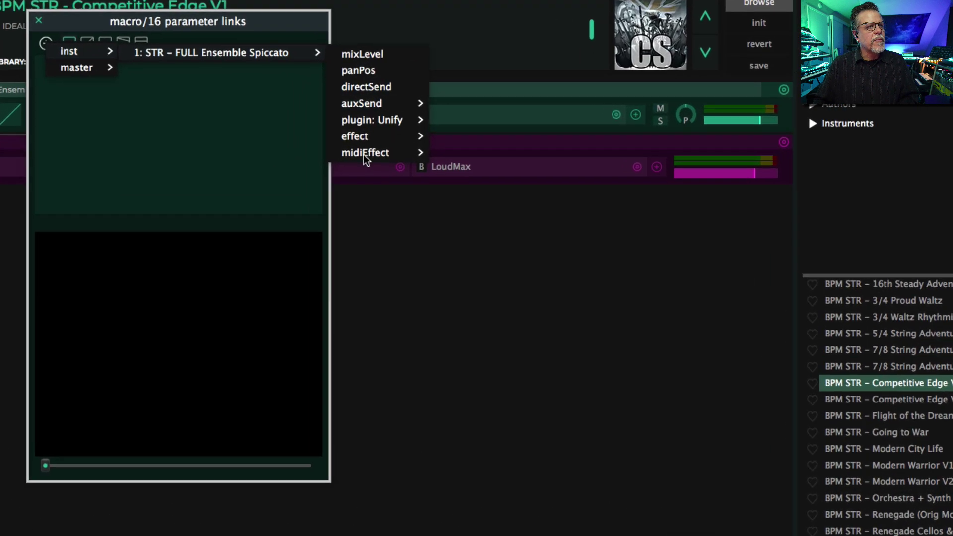
mouse_move(341, 143)
mouse_move(450, 142)
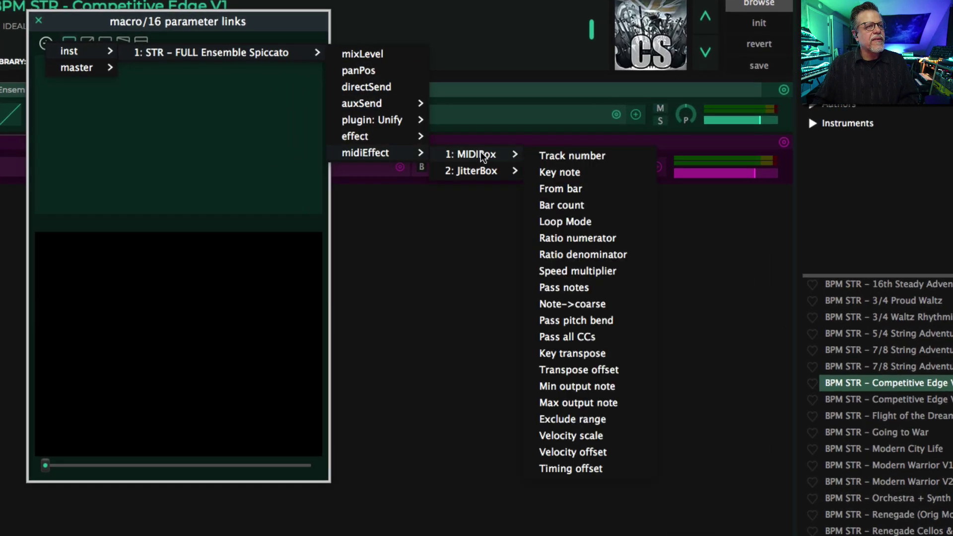
left_click(585, 156)
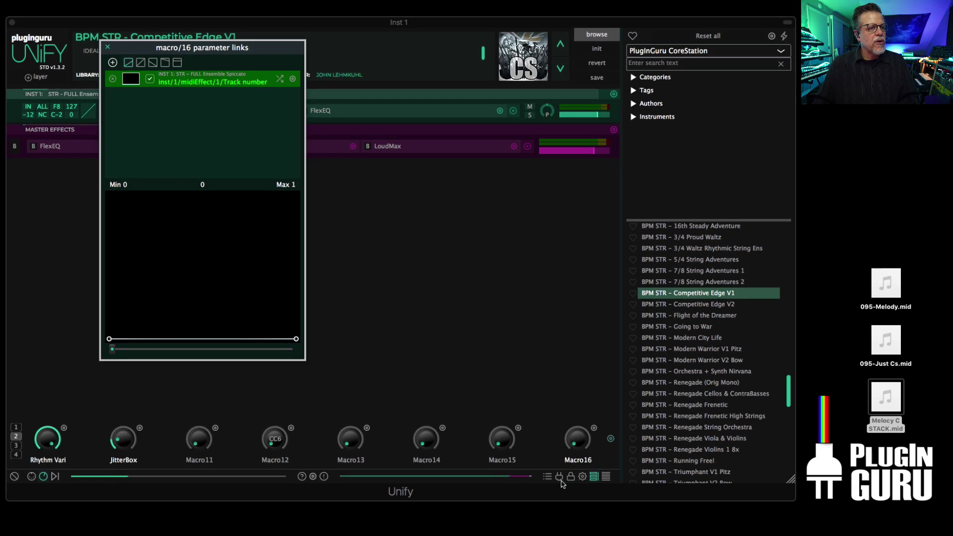
Step: Rename Macro16 as Track Number
left_click(581, 461)
double_click(579, 460)
type("Tra")
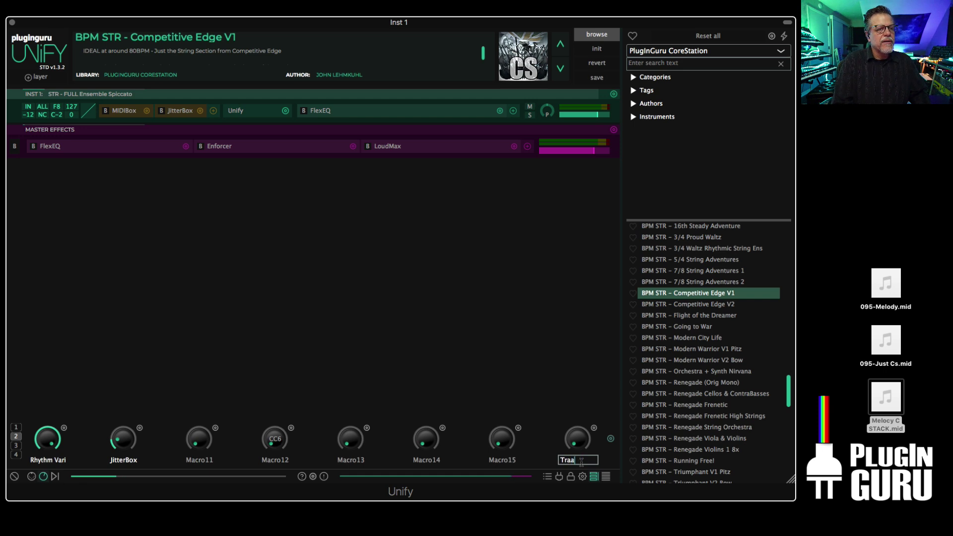
type("ck Number")
key("Return")
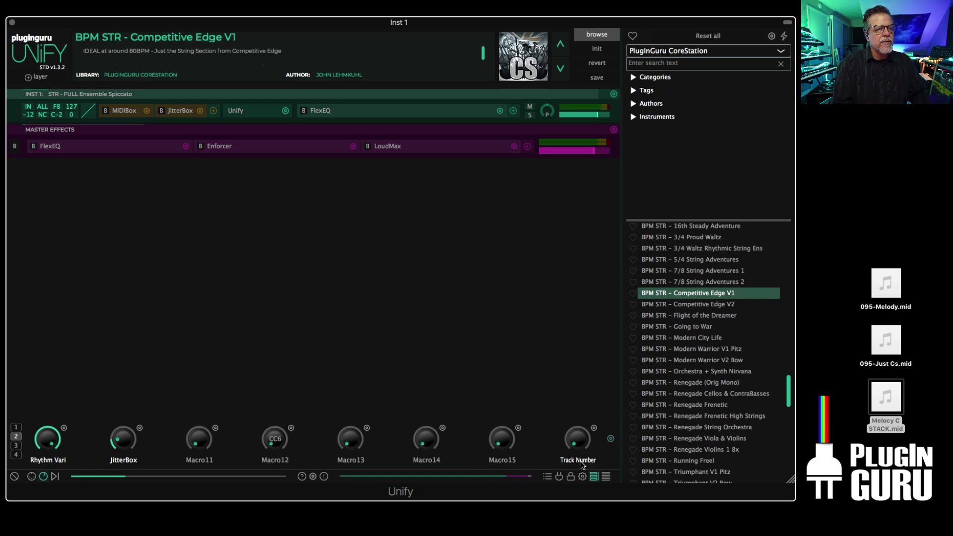
Step: Raise the end point of the Track Number macro's link curve to the maximum and close its parameter links
left_click(594, 428)
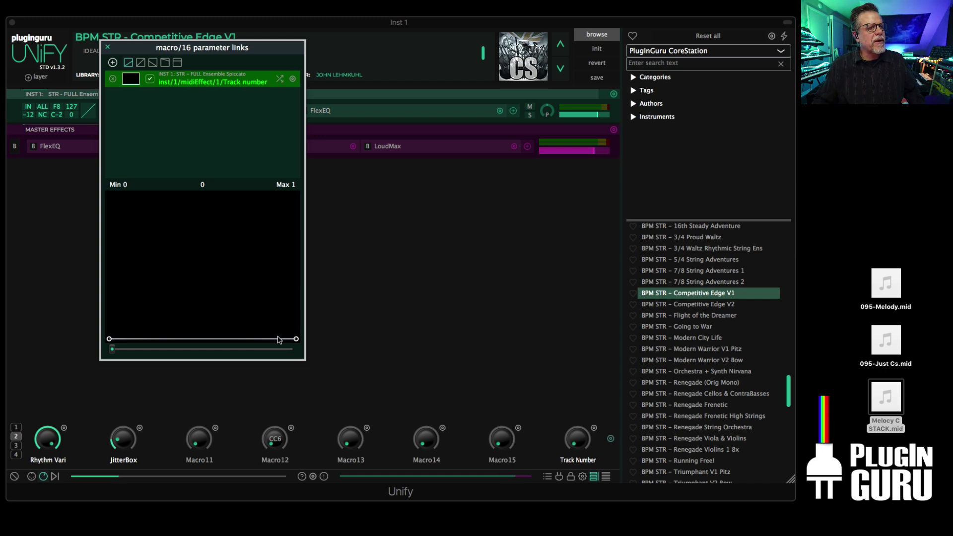
left_click_drag(297, 339, 305, 181)
left_click(535, 444)
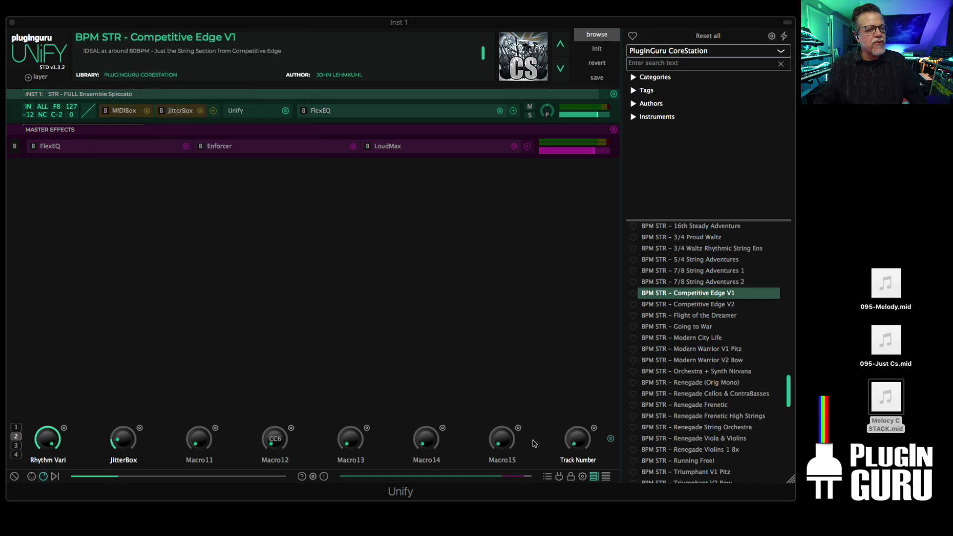
Step: Link Macro15 to the Velocity offset parameter of the STR - FULL Ensemble Spiccato layer's MIDIBox and close its parameter links
left_click(517, 429)
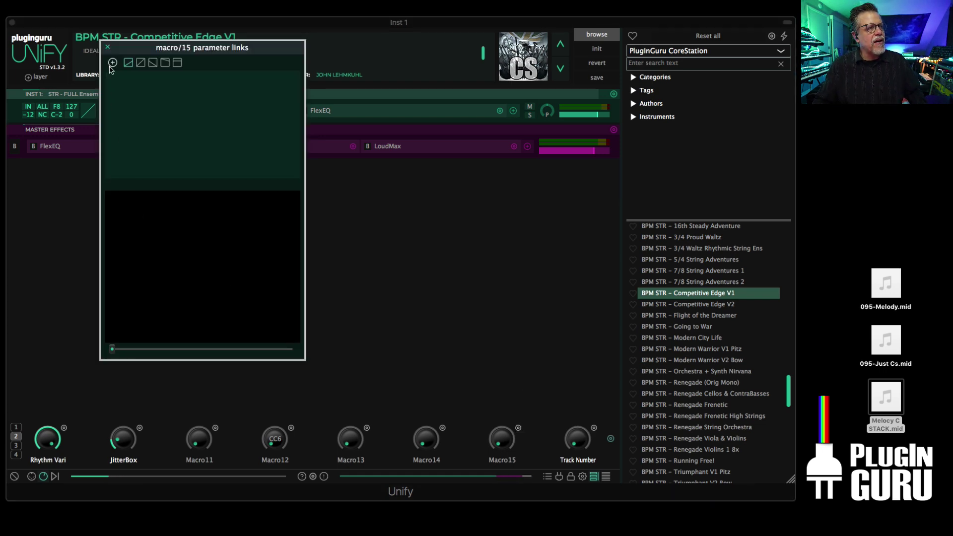
left_click(113, 63)
mouse_move(128, 73)
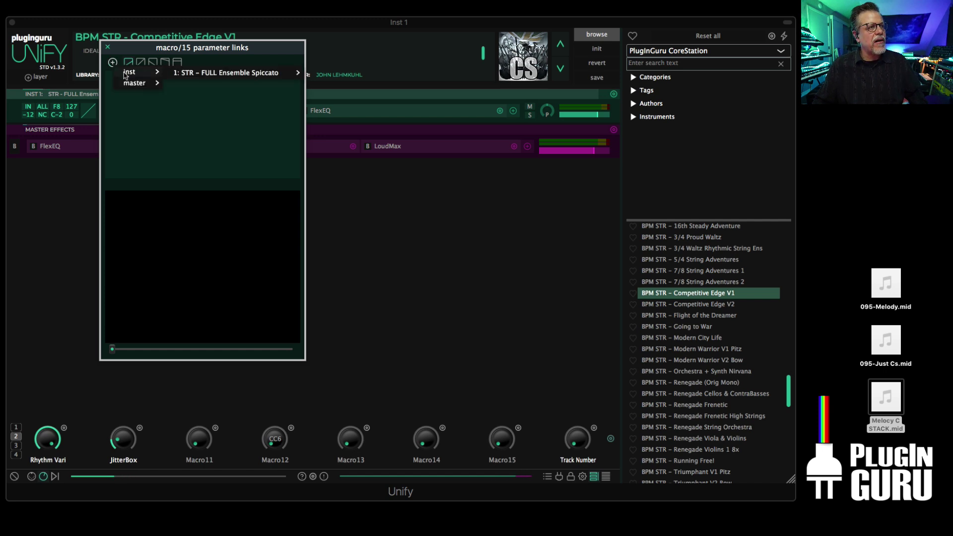
mouse_move(232, 74)
mouse_move(330, 143)
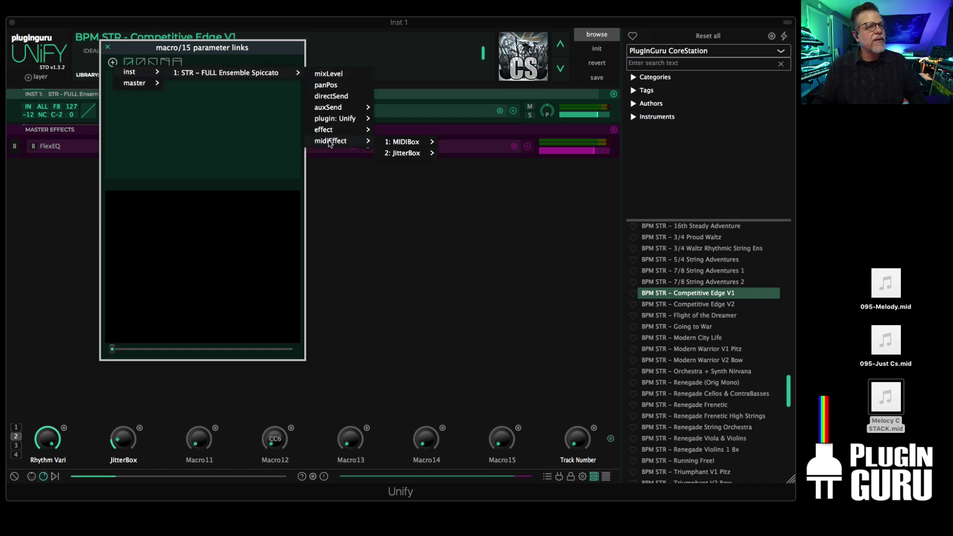
mouse_move(412, 143)
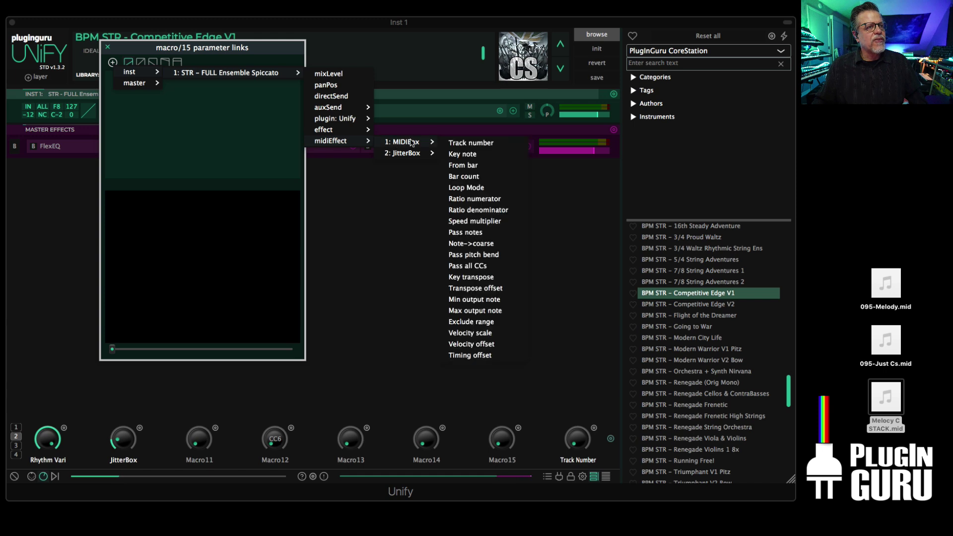
left_click(481, 346)
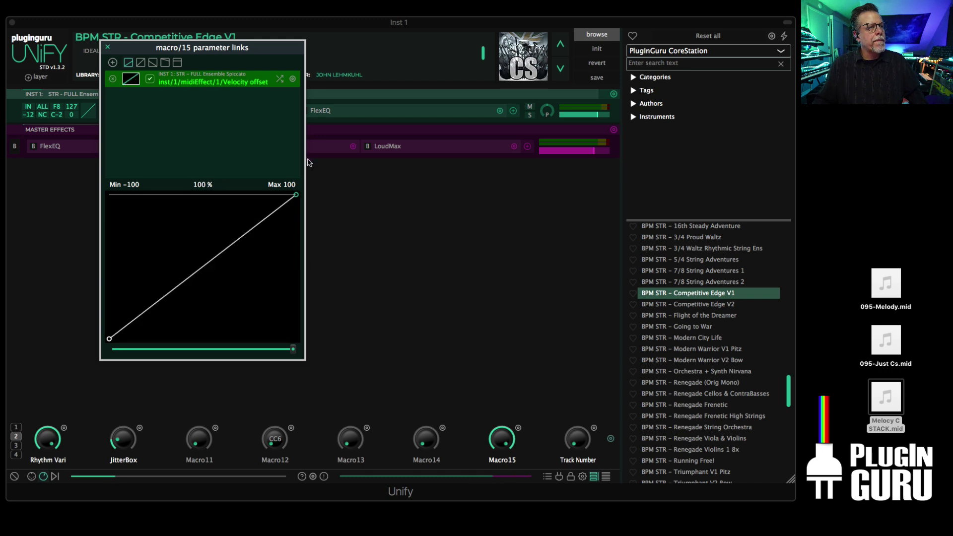
left_click(107, 48)
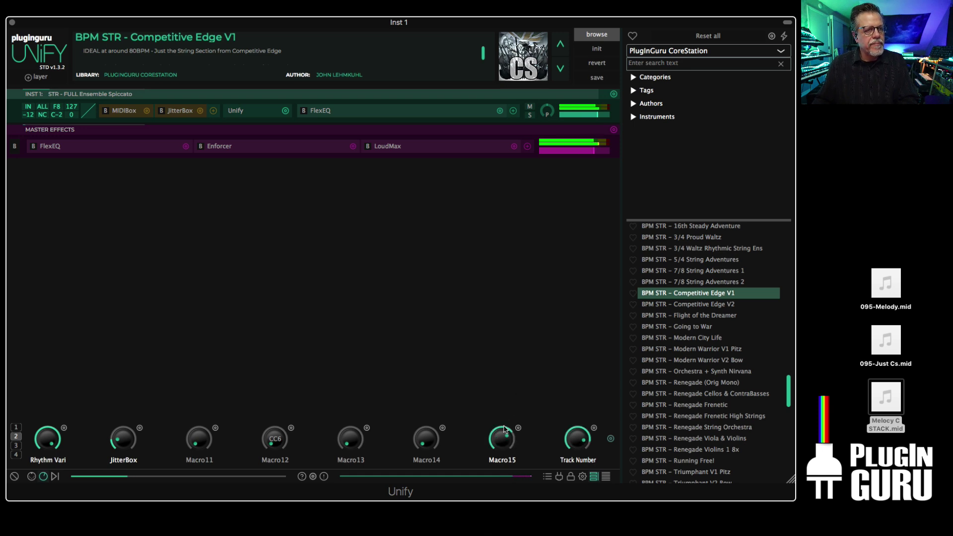
Step: Turn the Track Number macro up and back down to its minimum, and assign it to CC5 with MIDI Learn
left_click_drag(581, 443, 585, 416)
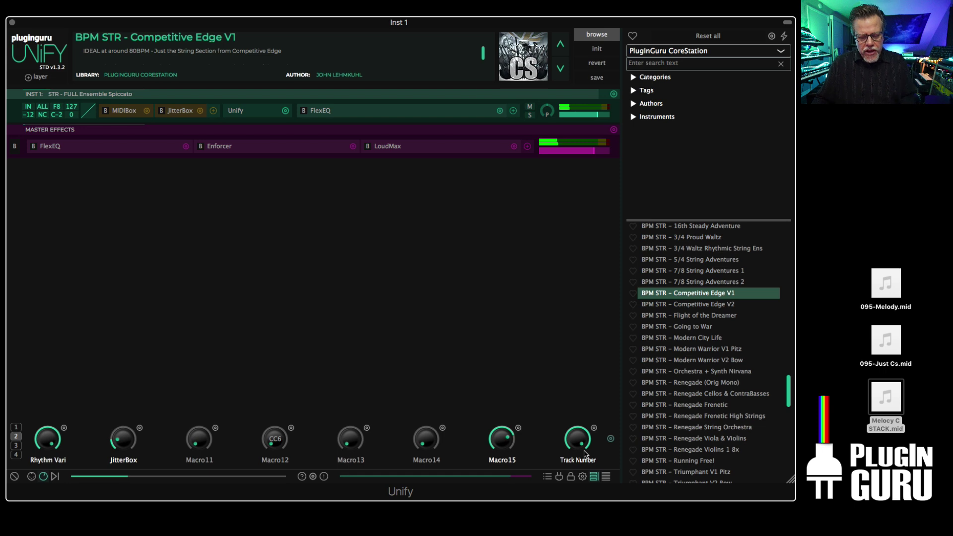
left_click_drag(578, 449, 567, 524)
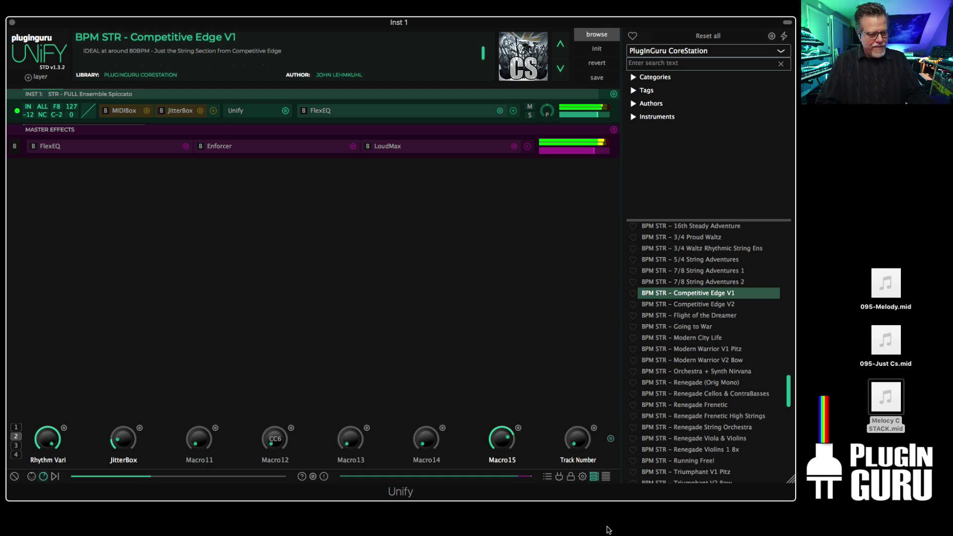
right_click(580, 439)
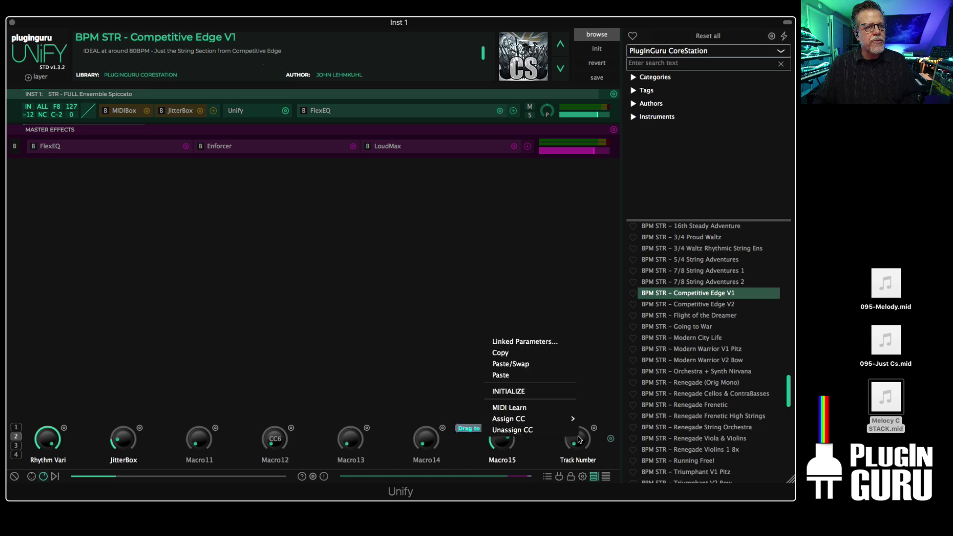
left_click(513, 408)
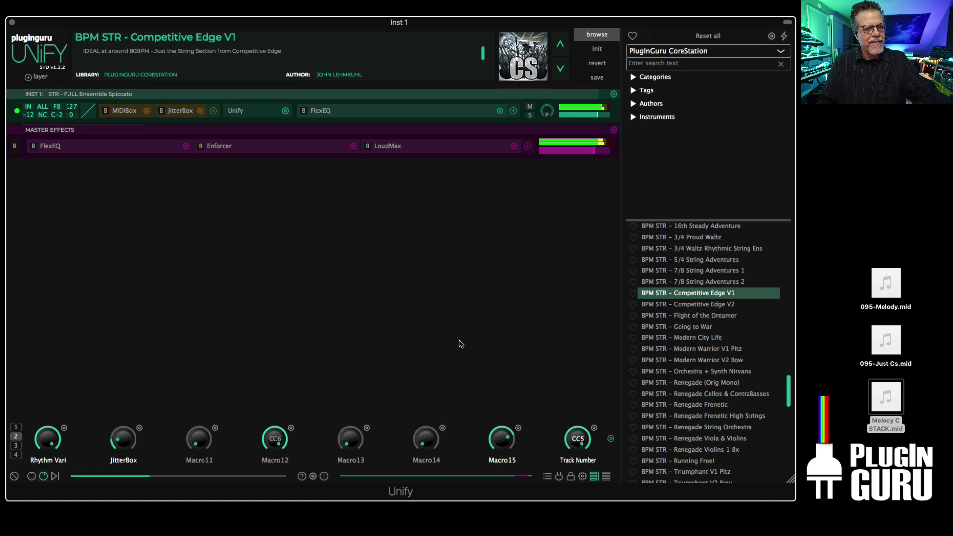
Step: Assign Macro15 to CC4 with MIDI Learn and rename it Velocity
right_click(512, 438)
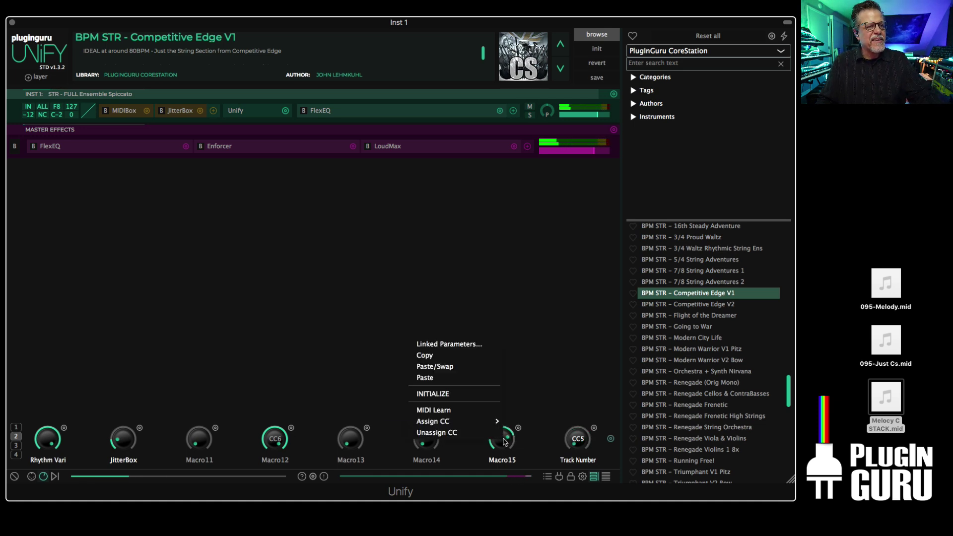
left_click(469, 411)
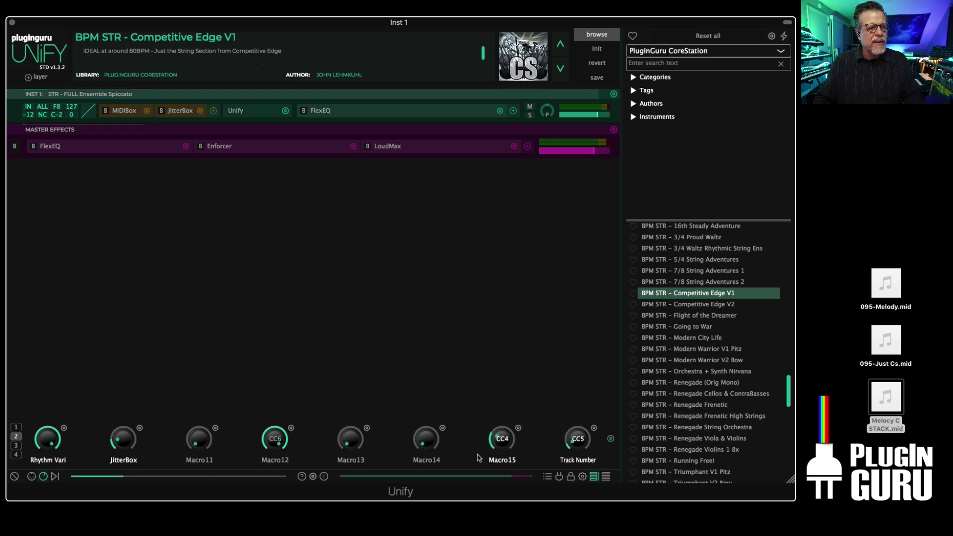
double_click(502, 460)
type("Veloc")
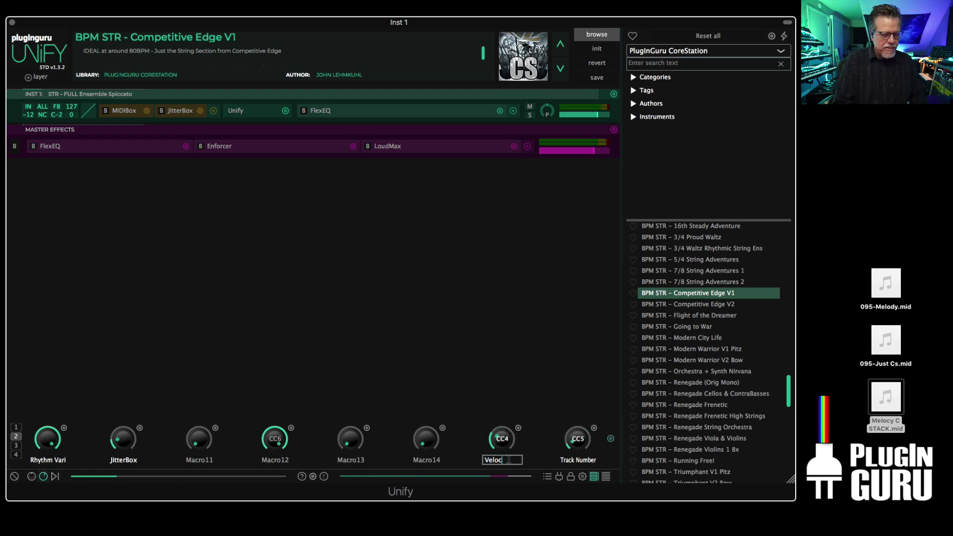
type("ity")
key("Return")
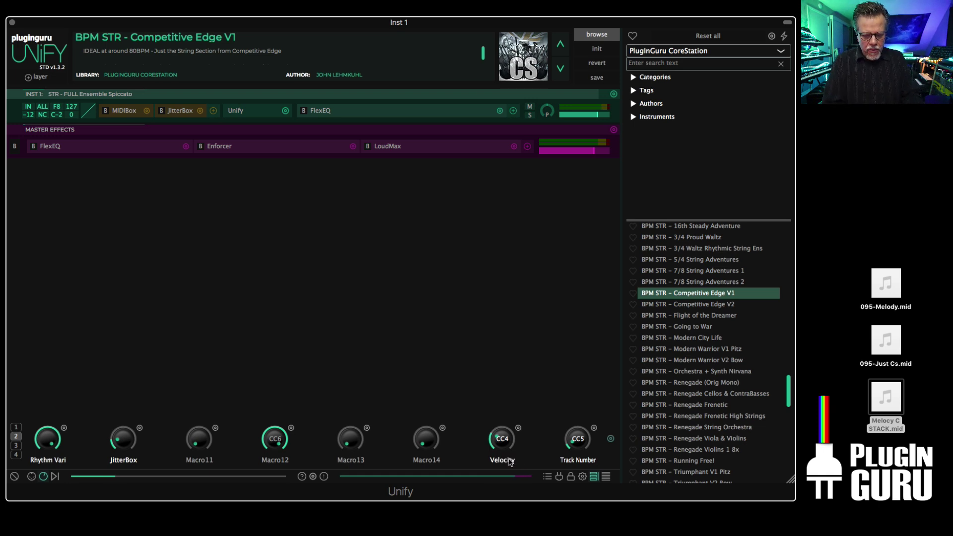